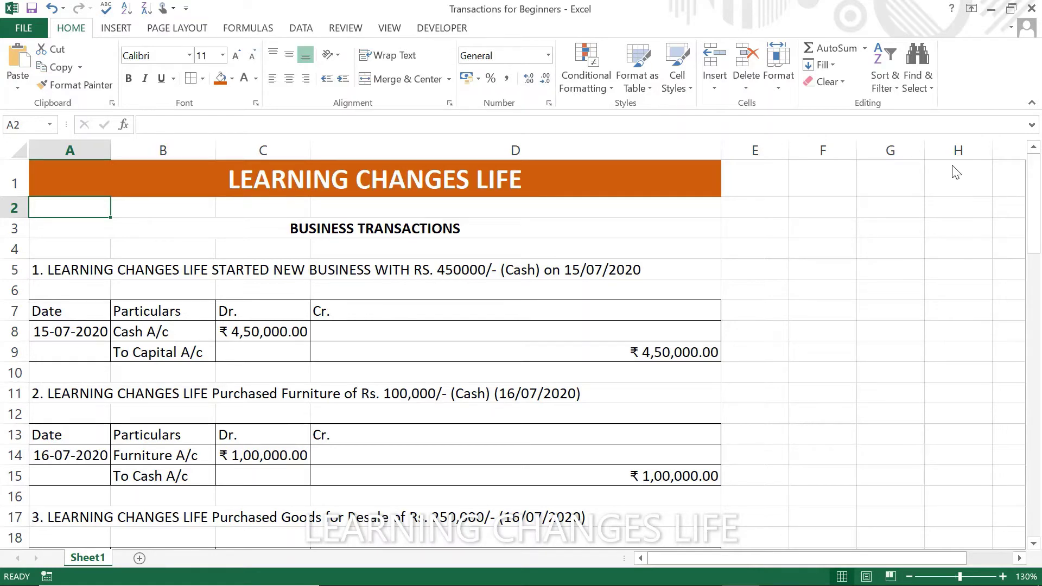
Review the first business transaction in row 5 and its journal entry for Cash A/c and Capital A/c in rows 7 to 9
{"action": "key", "text": "Up"}
{"action": "key", "text": "Down"}
{"action": "key", "text": "Right"}
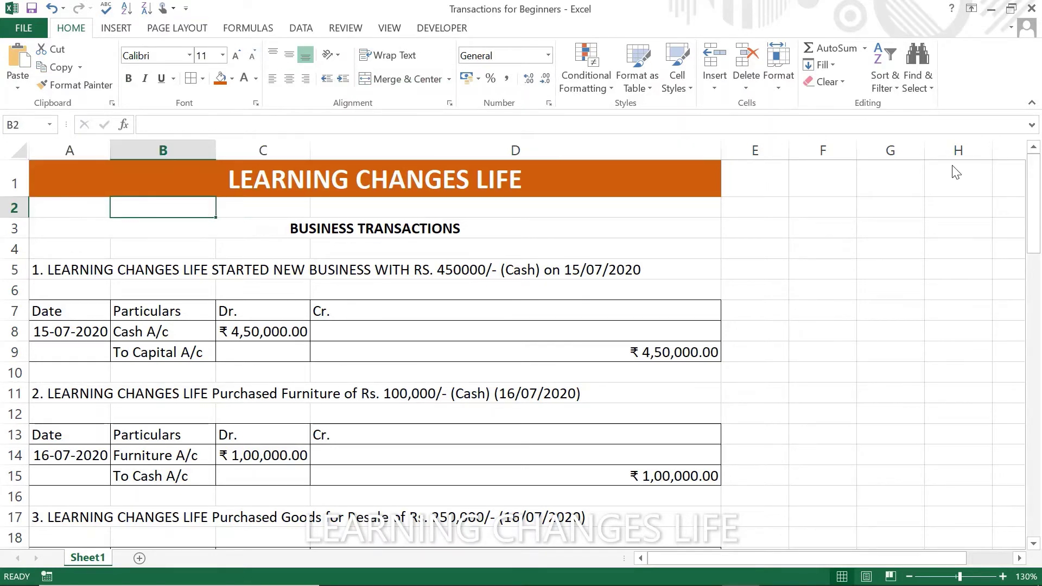
{"action": "key", "text": "Down"}
{"action": "key", "text": "Down"}
{"action": "key", "text": "Down"}
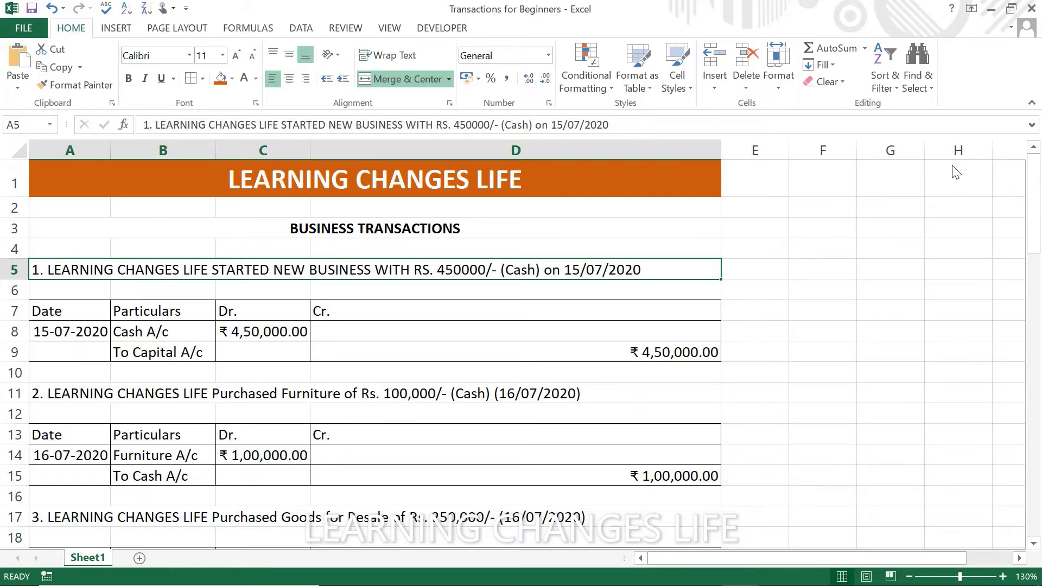
{"action": "key", "text": "Down"}
{"action": "key", "text": "Down"}
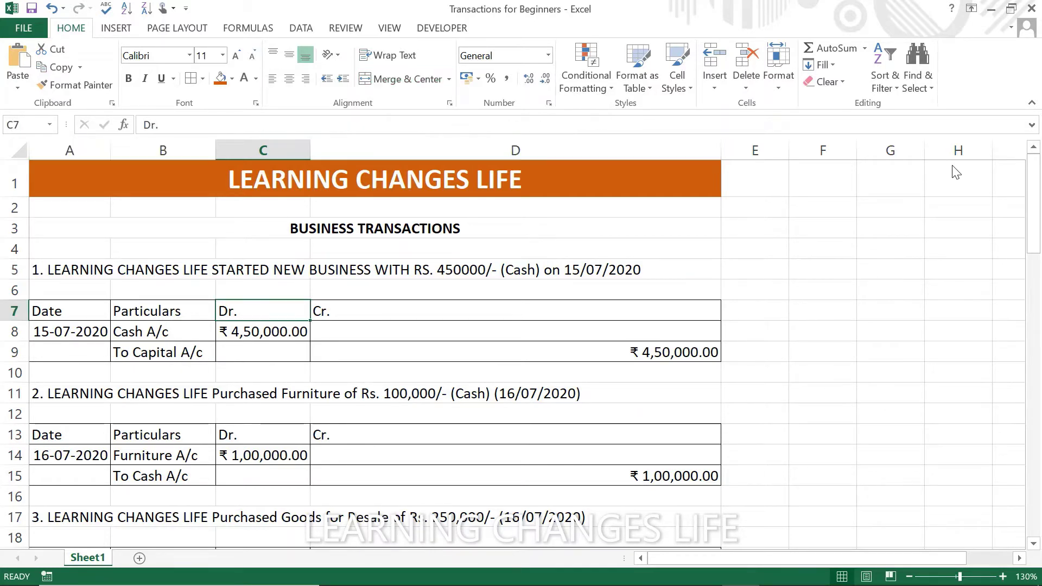
{"action": "key", "text": "Left"}
{"action": "key", "text": "Left"}
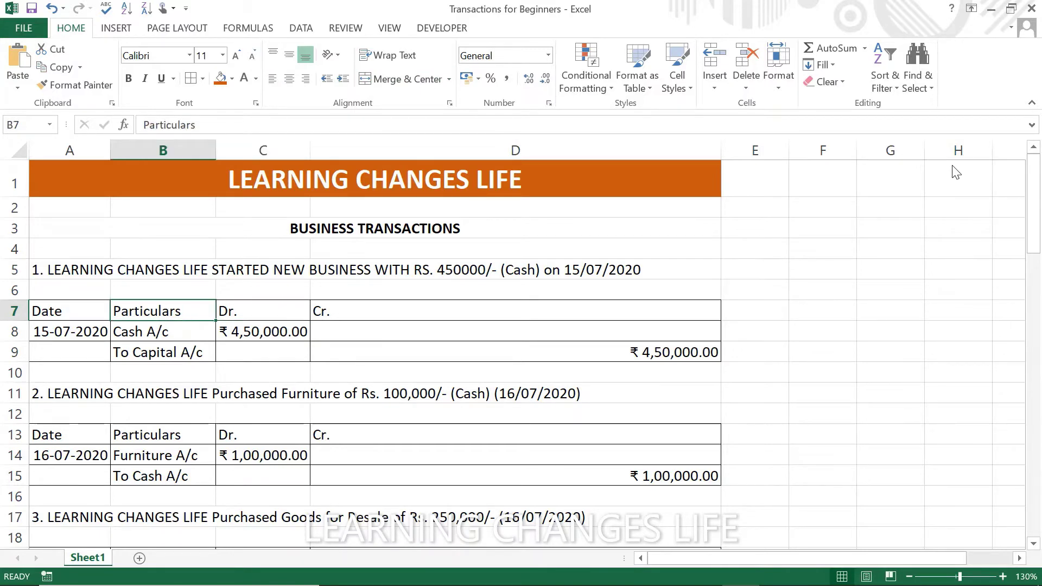
{"action": "key", "text": "Down"}
{"action": "key", "text": "Right"}
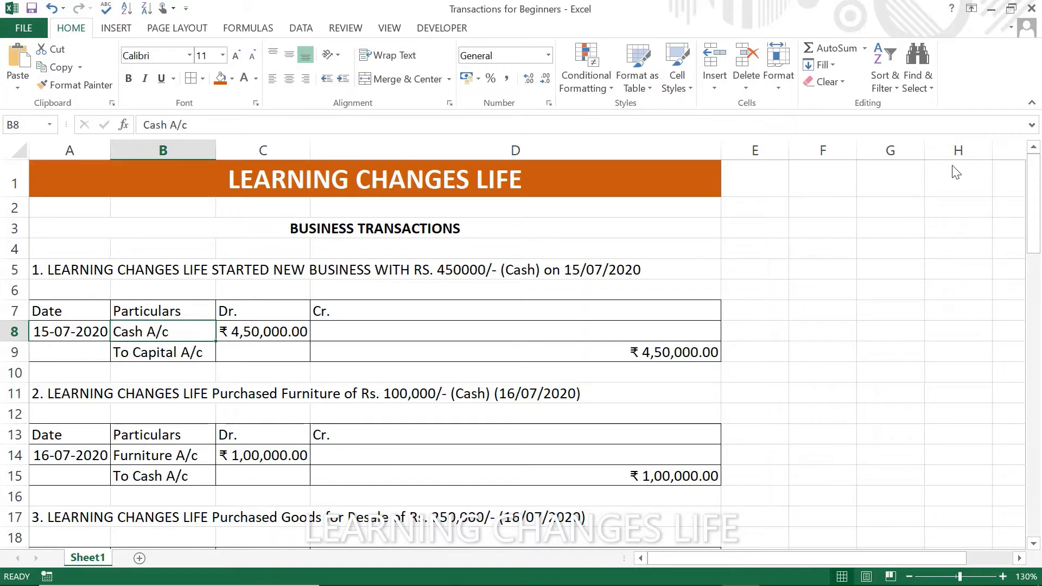
{"action": "key", "text": "Down"}
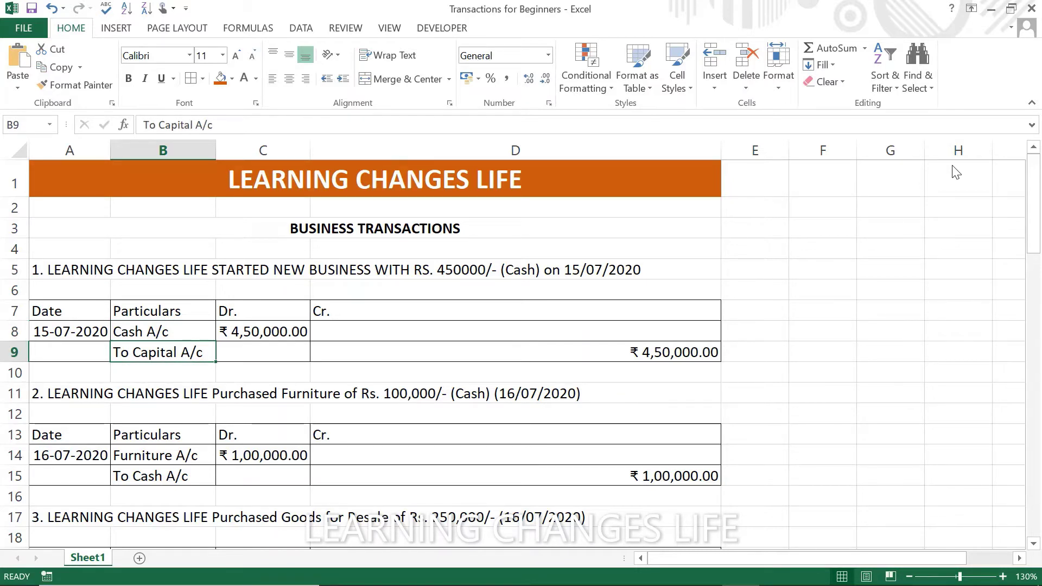
{"action": "key", "text": "Right"}
{"action": "key", "text": "Right"}
{"action": "key", "text": "Left"}
{"action": "key", "text": "Left"}
{"action": "key", "text": "Left"}
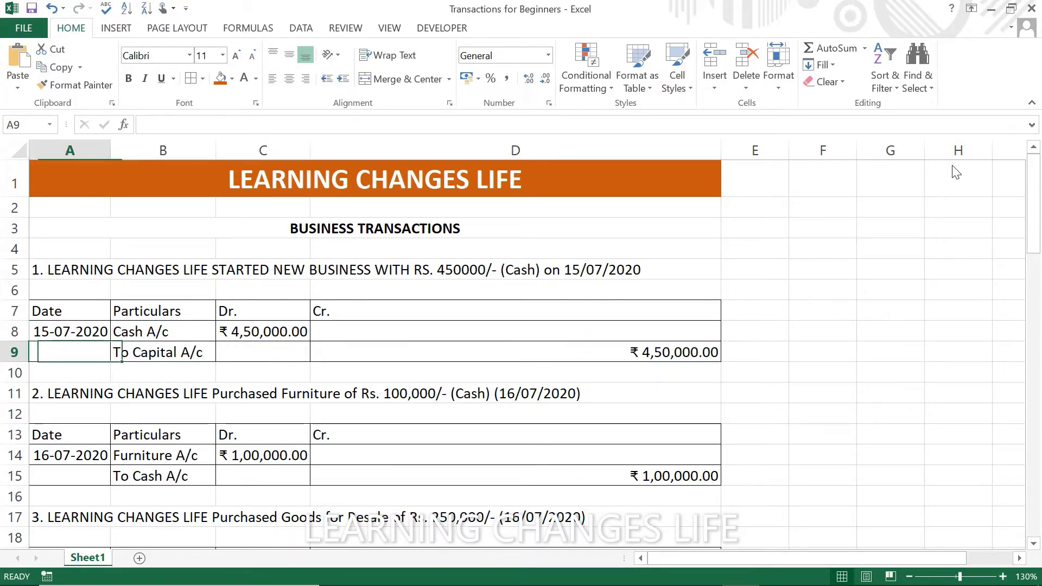
Switch to Tally.ERP 9 and examine which ledgers already exist in the company's list of ledgers open to alteration
{"action": "key", "text": "alt+Tab"}
{"action": "key", "text": "Tab"}
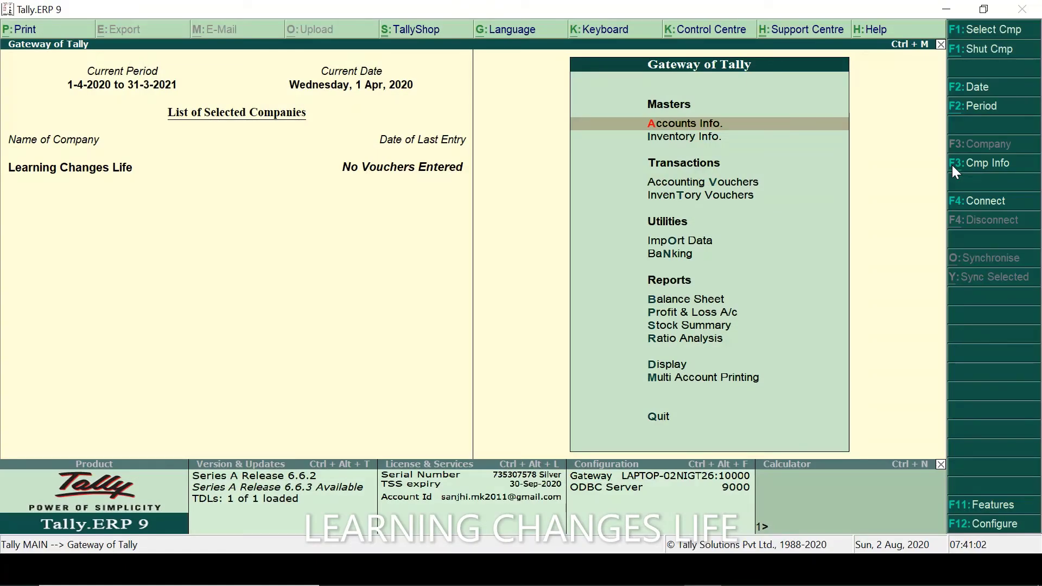
{"action": "key", "text": "Return"}
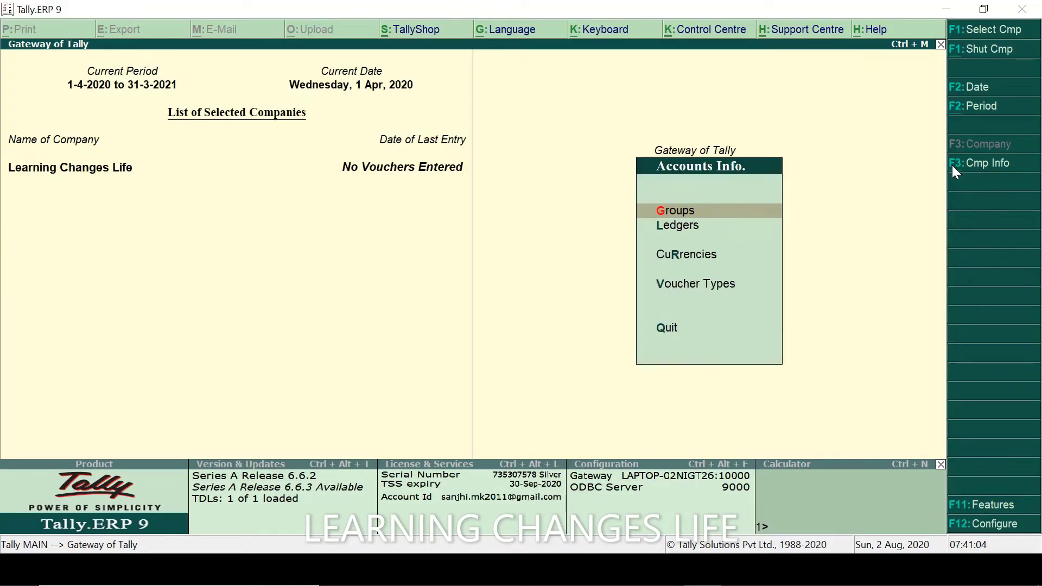
{"action": "key", "text": "Down"}
{"action": "key", "text": "Return"}
{"action": "key", "text": "Down"}
{"action": "key", "text": "Down"}
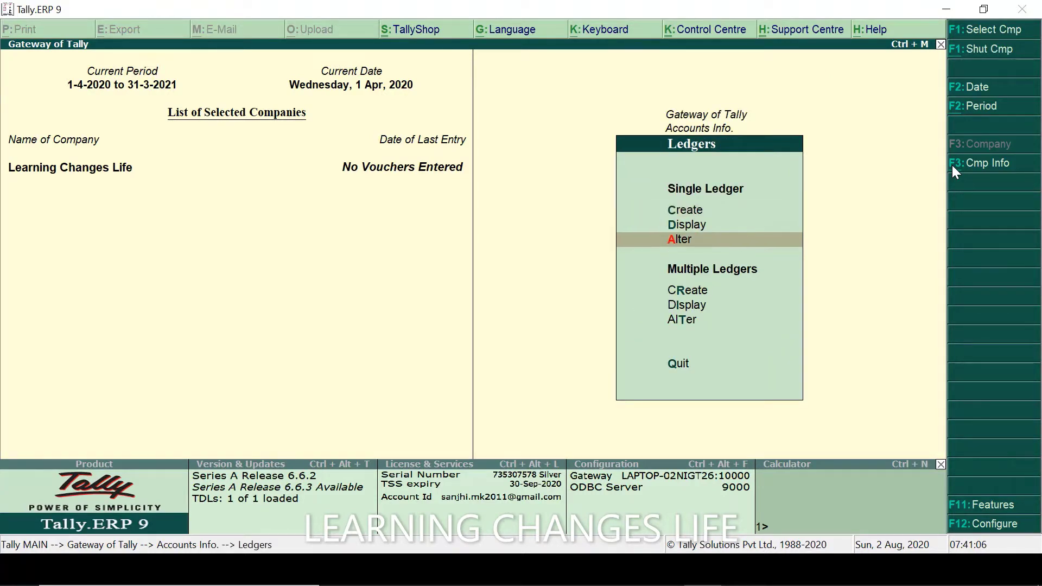
{"action": "key", "text": "Return"}
{"action": "key", "text": "Down"}
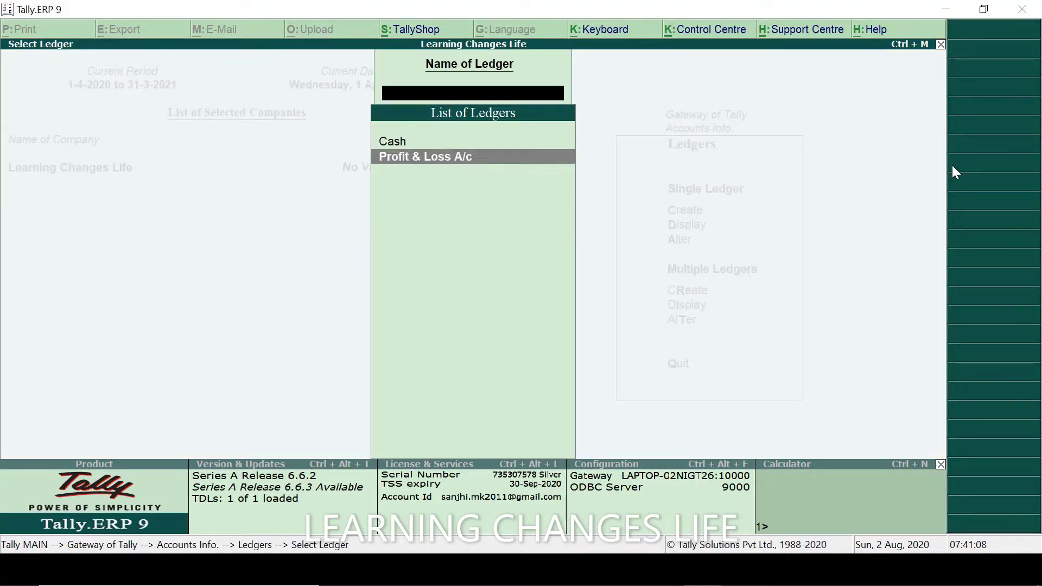
{"action": "key", "text": "Up"}
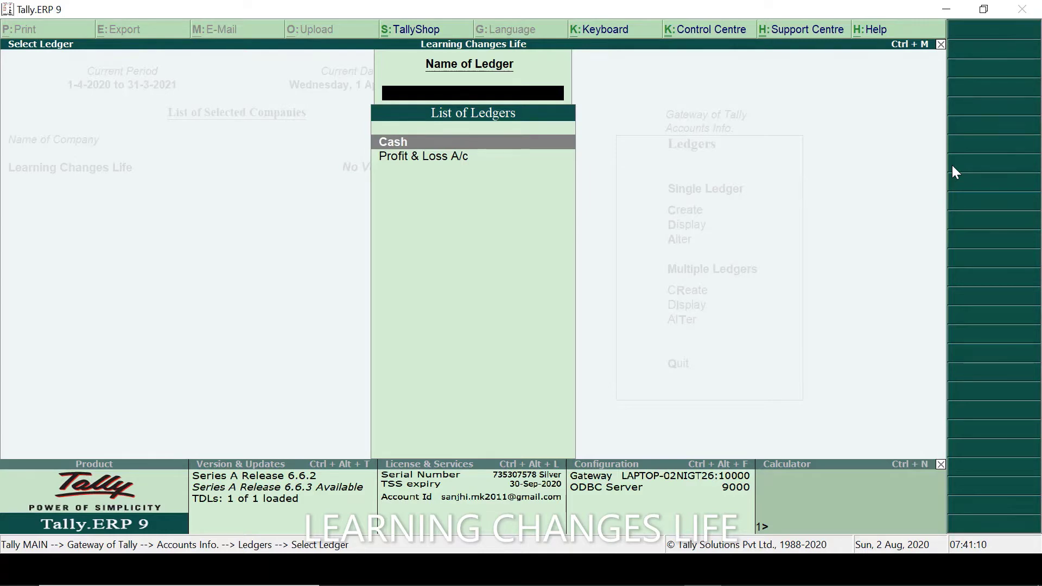
{"action": "key", "text": "Down"}
{"action": "key", "text": "Up"}
{"action": "key", "text": "Down"}
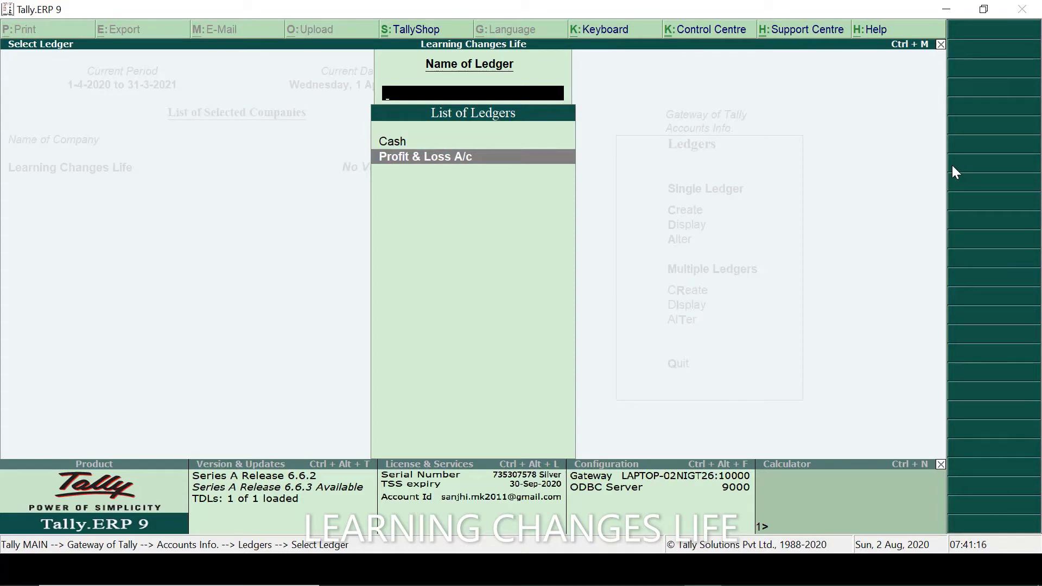
{"action": "key", "text": "Escape"}
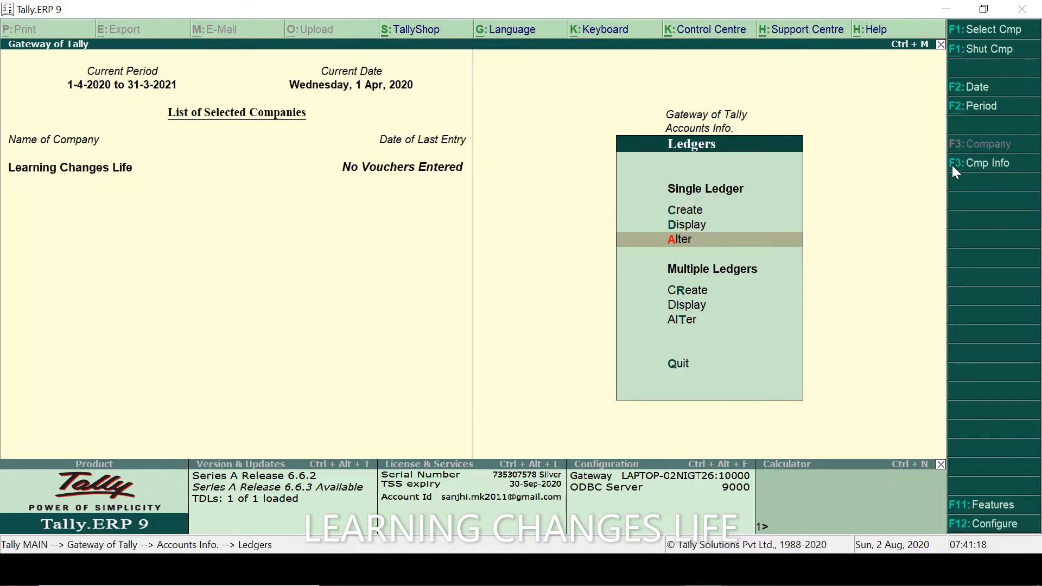
{"action": "key", "text": "Down"}
{"action": "key", "text": "Escape"}
Examine the predefined account groups in the list of groups open to alteration, then return to Accounts Info
{"action": "key", "text": "Up"}
{"action": "key", "text": "Return"}
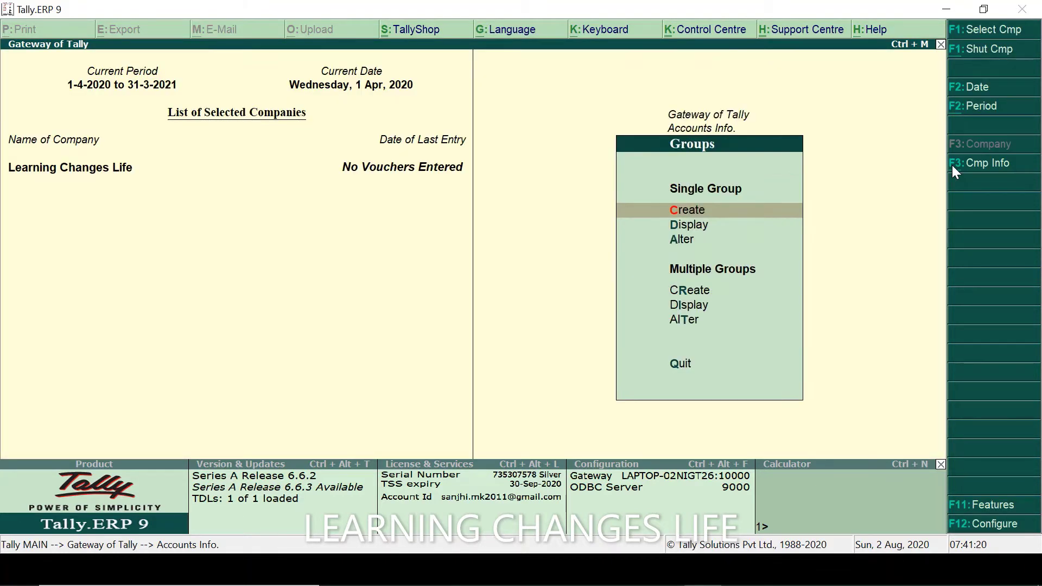
{"action": "key", "text": "Down"}
{"action": "key", "text": "Down"}
{"action": "key", "text": "Return"}
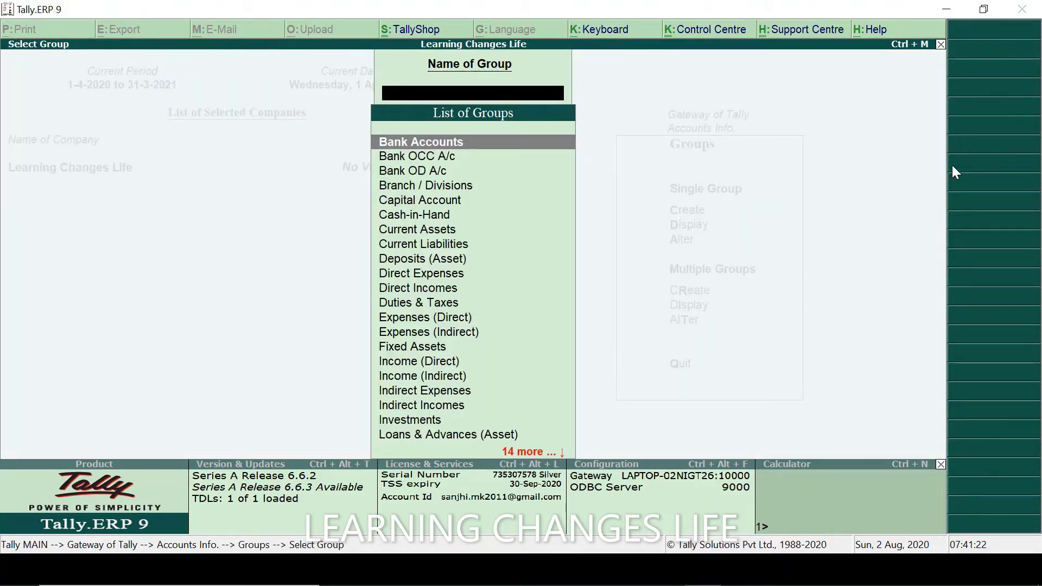
{"action": "key", "text": "Down"}
{"action": "key", "text": "Down"}
{"action": "key", "text": "Down"}
{"action": "key", "text": "Down"}
{"action": "key", "text": "Down"}
{"action": "key", "text": "Down"}
{"action": "key", "text": "Down"}
{"action": "key", "text": "Down"}
{"action": "key", "text": "Down"}
{"action": "key", "text": "Down"}
{"action": "key", "text": "Down"}
{"action": "key", "text": "Down"}
{"action": "key", "text": "Down"}
{"action": "key", "text": "Down"}
{"action": "key", "text": "Down"}
{"action": "key", "text": "Down"}
{"action": "key", "text": "Down"}
{"action": "key", "text": "Down"}
{"action": "key", "text": "Down"}
{"action": "key", "text": "Down"}
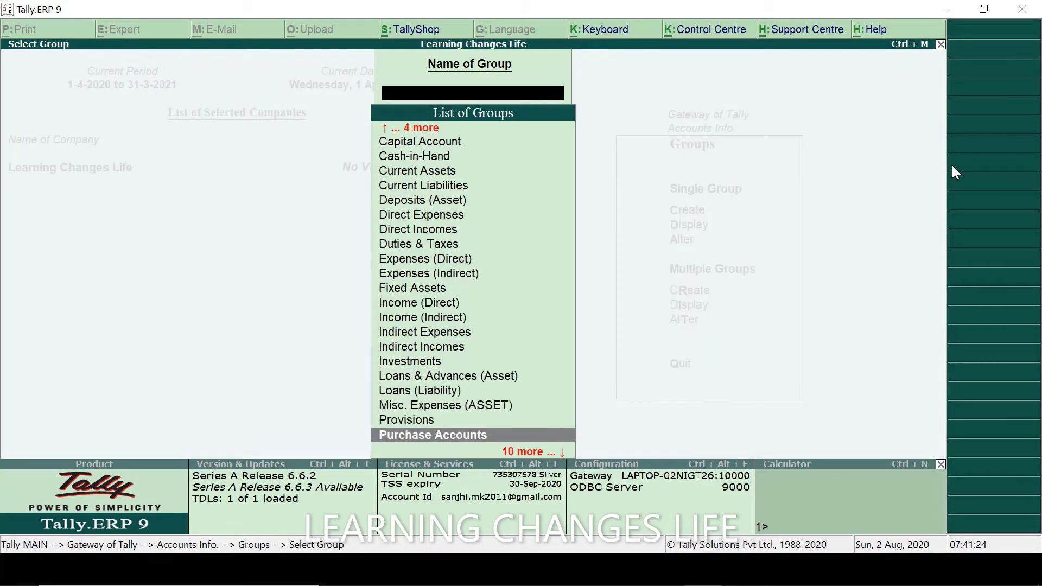
{"action": "key", "text": "Down"}
{"action": "key", "text": "Escape"}
{"action": "key", "text": "Down"}
{"action": "key", "text": "Escape"}
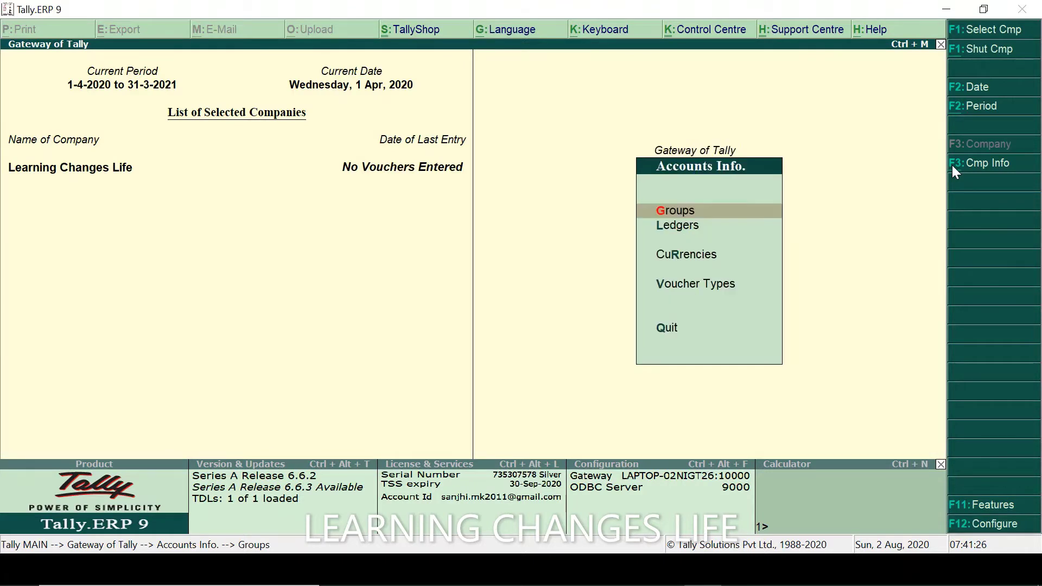
Examine the predefined voucher types in the list open to alteration, then return to the Ledgers entry in Accounts Info
{"action": "key", "text": "Down"}
{"action": "key", "text": "Down"}
{"action": "key", "text": "Down"}
{"action": "key", "text": "Return"}
{"action": "key", "text": "Down"}
{"action": "key", "text": "Down"}
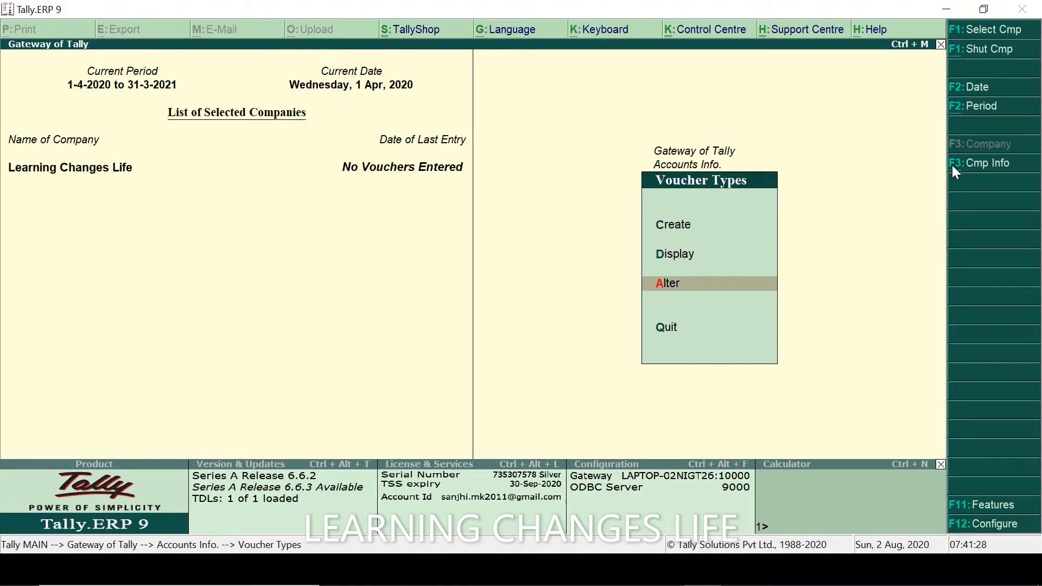
{"action": "key", "text": "Return"}
{"action": "key", "text": "Down"}
{"action": "key", "text": "Down"}
{"action": "key", "text": "Down"}
{"action": "key", "text": "Down"}
{"action": "key", "text": "Down"}
{"action": "key", "text": "Down"}
{"action": "key", "text": "Down"}
{"action": "key", "text": "Down"}
{"action": "key", "text": "Down"}
{"action": "key", "text": "Down"}
{"action": "key", "text": "Down"}
{"action": "key", "text": "Down"}
{"action": "key", "text": "Down"}
{"action": "key", "text": "Down"}
{"action": "key", "text": "Down"}
{"action": "key", "text": "Down"}
{"action": "key", "text": "Down"}
{"action": "key", "text": "Down"}
{"action": "key", "text": "Down"}
{"action": "key", "text": "Down"}
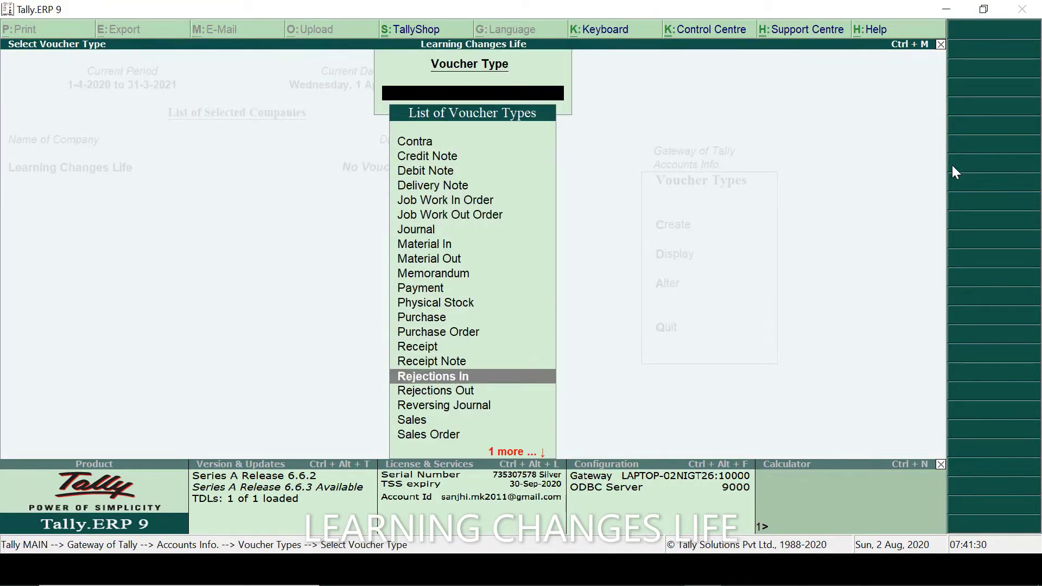
{"action": "key", "text": "Up"}
{"action": "key", "text": "Up"}
{"action": "key", "text": "Up"}
{"action": "key", "text": "Up"}
{"action": "key", "text": "Up"}
{"action": "key", "text": "Up"}
{"action": "key", "text": "Up"}
{"action": "key", "text": "Up"}
{"action": "key", "text": "Up"}
{"action": "key", "text": "Up"}
{"action": "key", "text": "Up"}
{"action": "key", "text": "Up"}
{"action": "key", "text": "Up"}
{"action": "key", "text": "Up"}
{"action": "key", "text": "Up"}
{"action": "key", "text": "Up"}
{"action": "key", "text": "Up"}
{"action": "key", "text": "Up"}
{"action": "key", "text": "Up"}
{"action": "key", "text": "Up"}
{"action": "key", "text": "Up"}
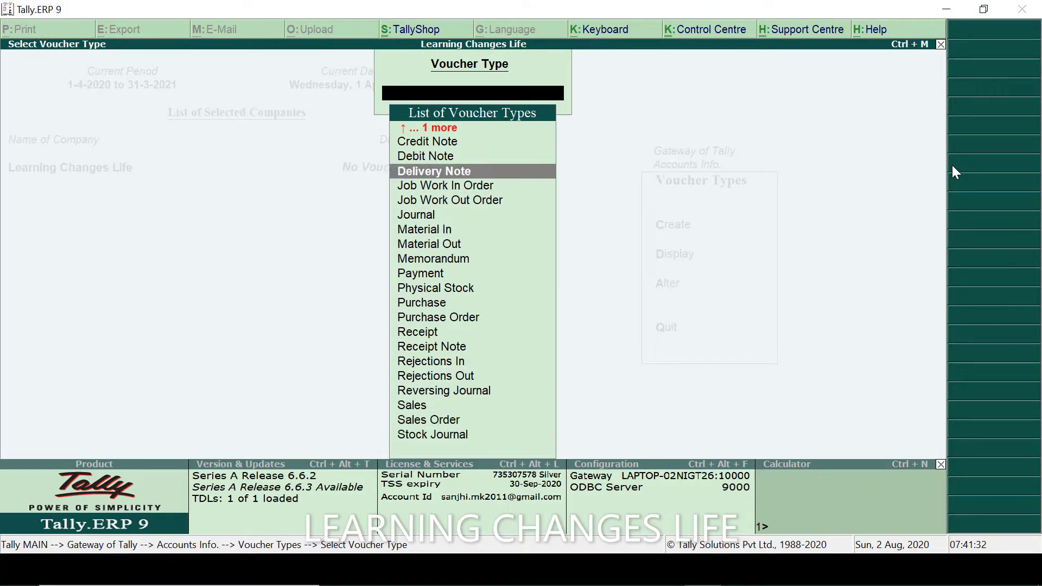
{"action": "key", "text": "Down"}
{"action": "key", "text": "Down"}
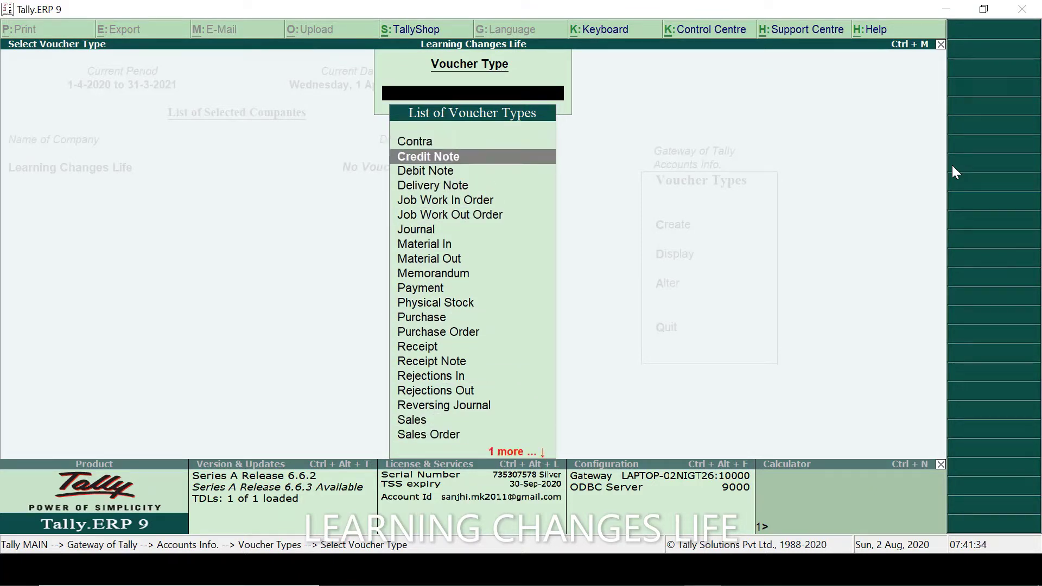
{"action": "key", "text": "Up"}
{"action": "key", "text": "Up"}
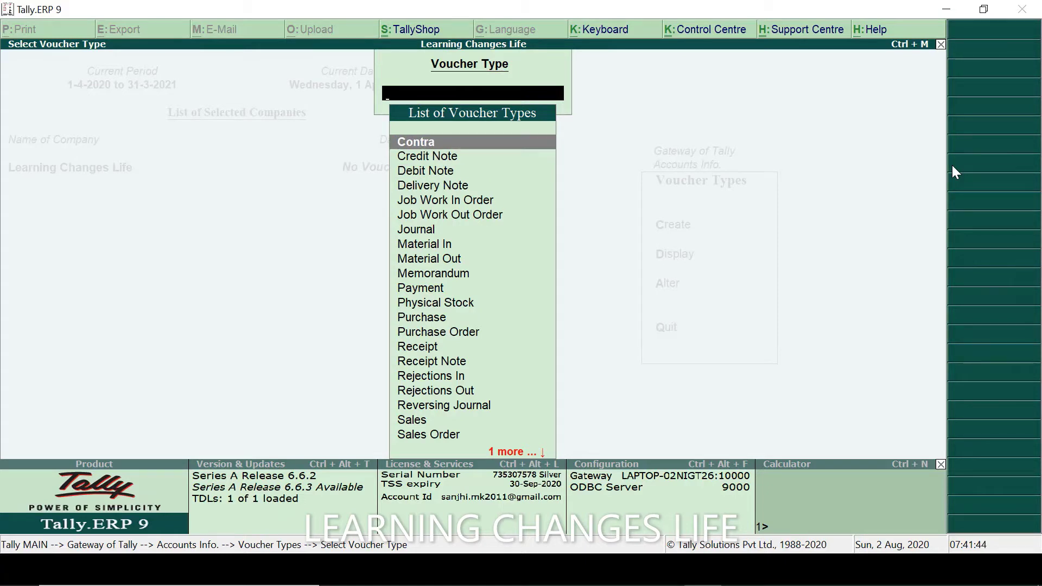
{"action": "key", "text": "Escape"}
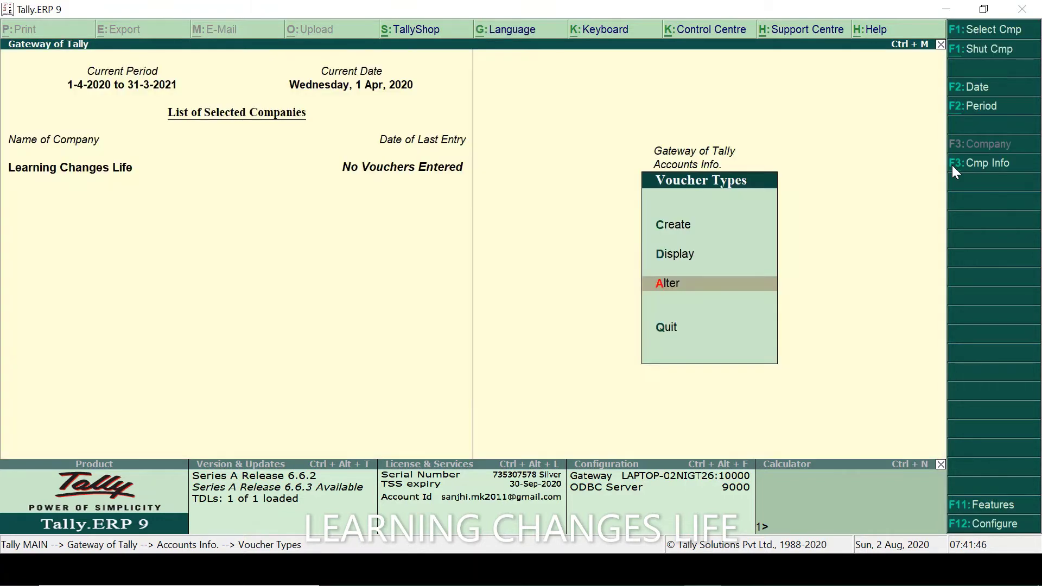
{"action": "key", "text": "Up"}
{"action": "key", "text": "Up"}
{"action": "key", "text": "Escape"}
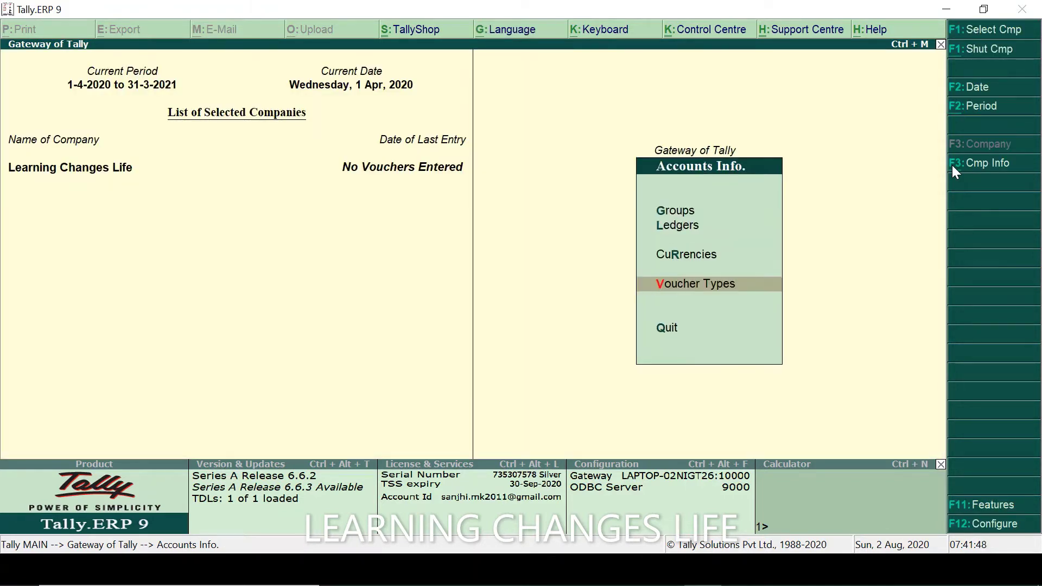
{"action": "key", "text": "Up"}
{"action": "key", "text": "Up"}
{"action": "key", "text": "Up"}
{"action": "key", "text": "Down"}
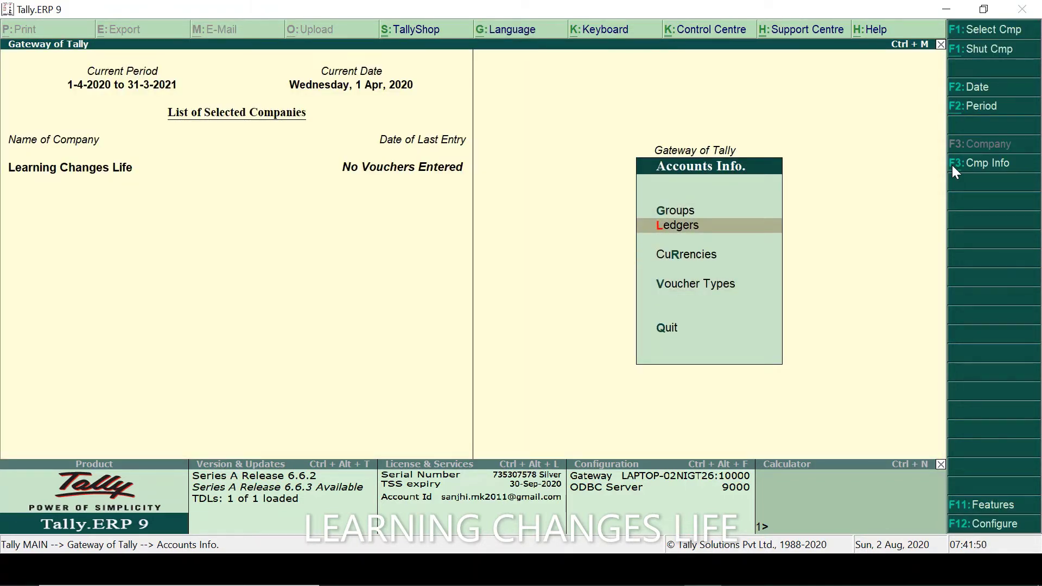
Switch to the Excel transactions sheet and check the accounts used in the first journal entry, Cash A/c and Capital A/c
{"action": "key", "text": "alt+Tab"}
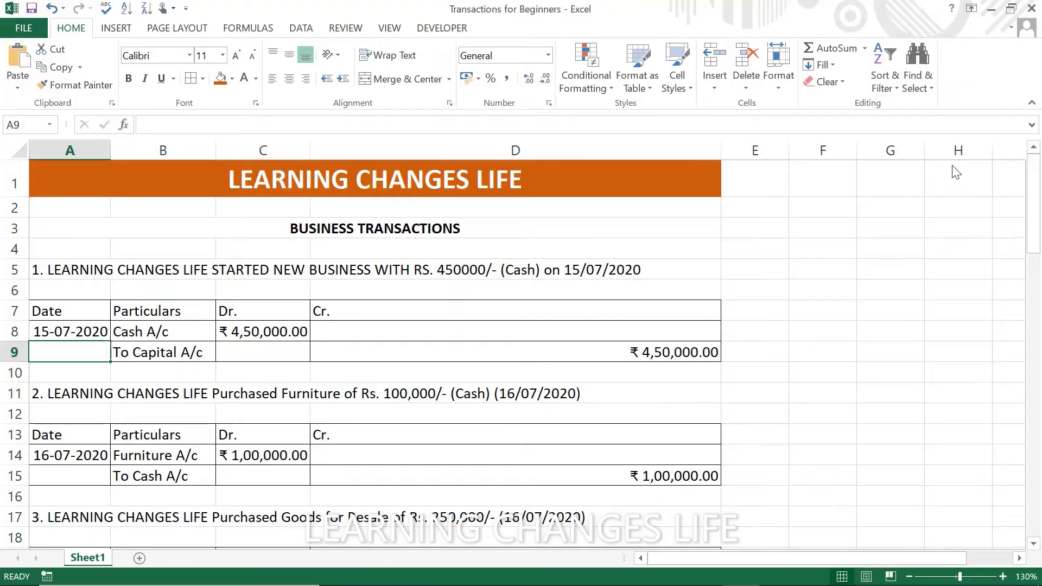
{"action": "key", "text": "Right"}
{"action": "key", "text": "Up"}
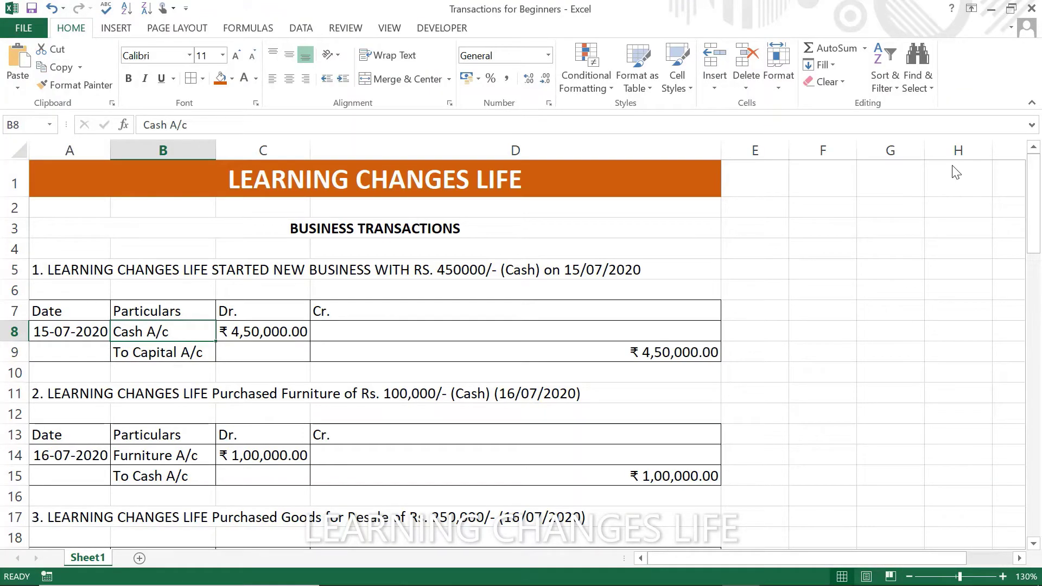
{"action": "key", "text": "Down"}
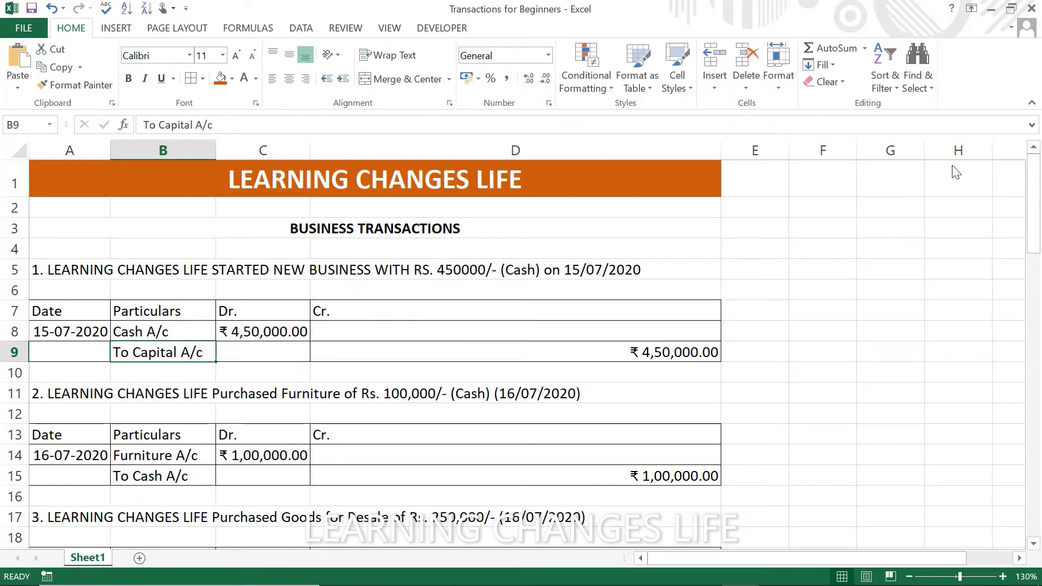
{"action": "key", "text": "Right"}
{"action": "key", "text": "Right"}
{"action": "key", "text": "Right"}
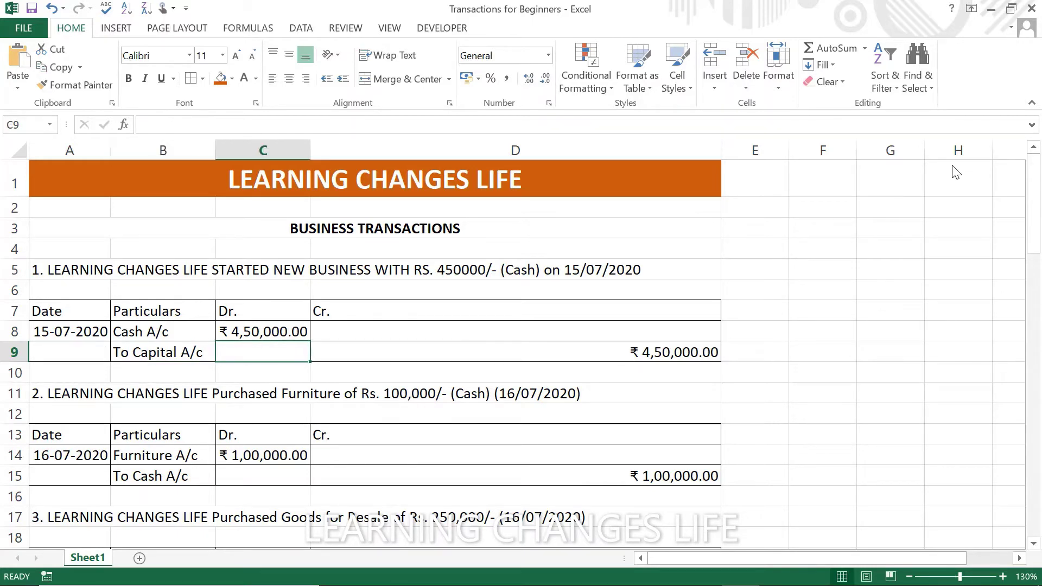
{"action": "key", "text": "Left"}
{"action": "key", "text": "Left"}
{"action": "key", "text": "Right"}
{"action": "key", "text": "Right"}
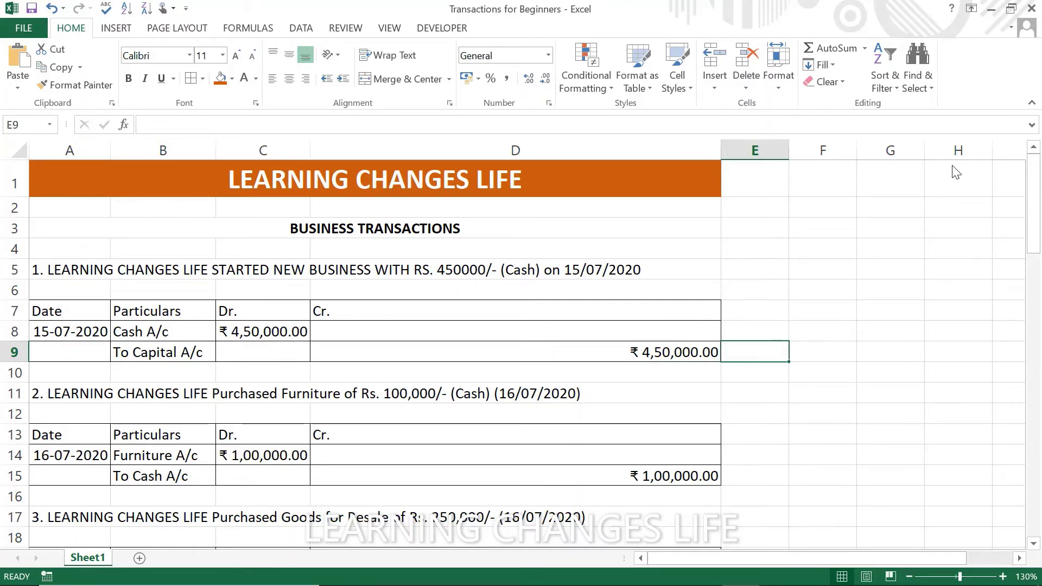
{"action": "key", "text": "Left"}
{"action": "key", "text": "Left"}
{"action": "key", "text": "Left"}
{"action": "key", "text": "Left"}
{"action": "key", "text": "Up"}
{"action": "key", "text": "Right"}
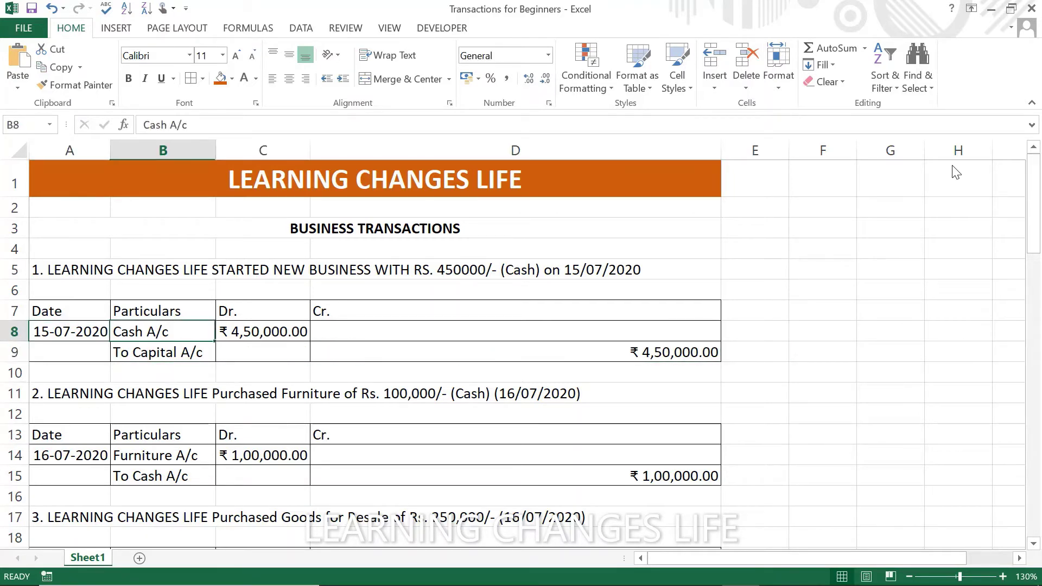
Return to Tally.ERP 9 and open the single-ledger alteration list to check it for the accounts of the first entry
{"action": "key", "text": "alt+Tab"}
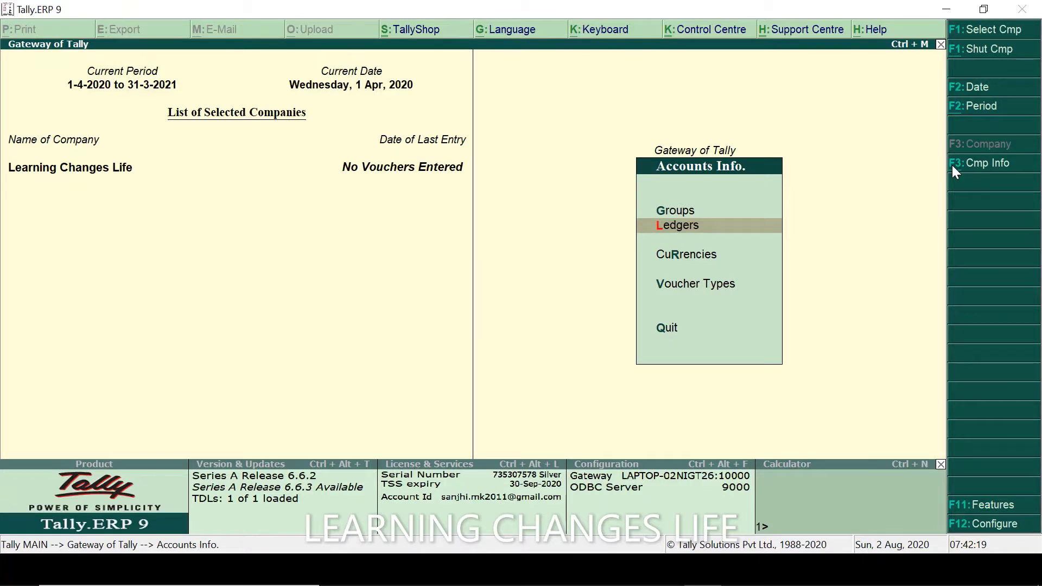
{"action": "key", "text": "Return"}
{"action": "key", "text": "Down"}
{"action": "key", "text": "Down"}
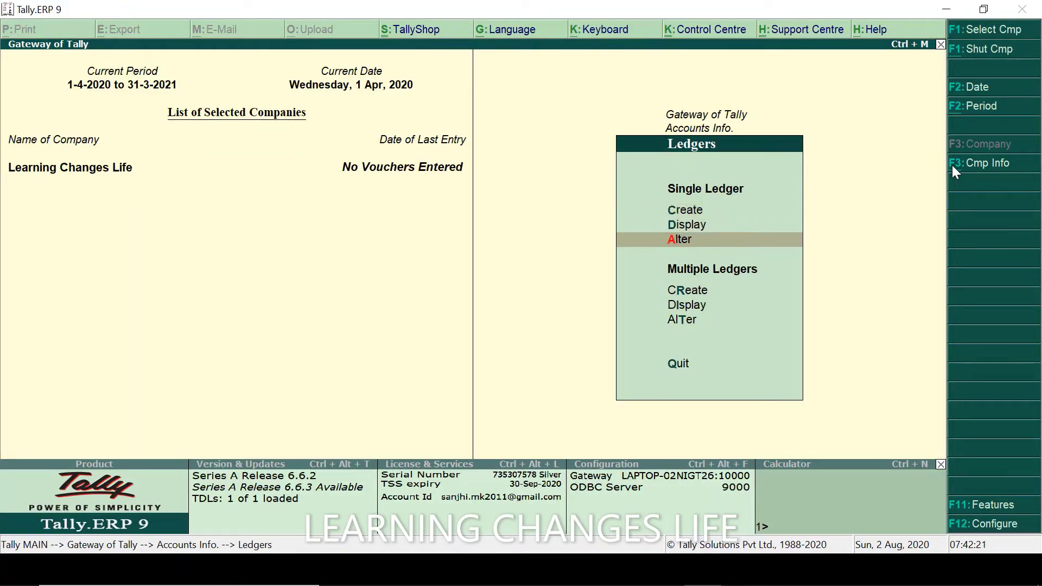
{"action": "key", "text": "Return"}
{"action": "key", "text": "Down"}
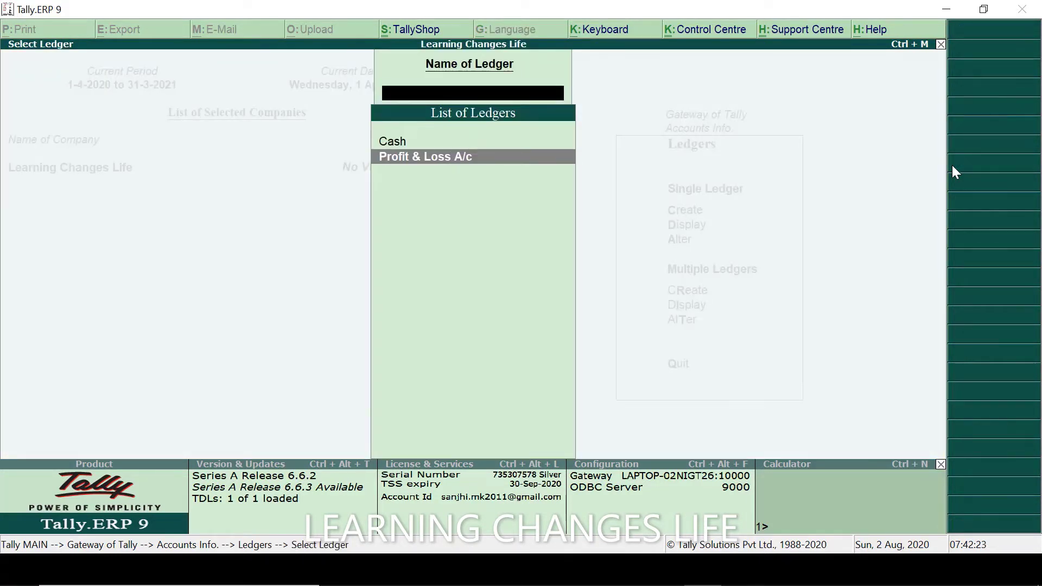
Check the existing ledgers in the single-ledger alteration list against the first journal entry's accounts, then close the list
{"action": "key", "text": "Up"}
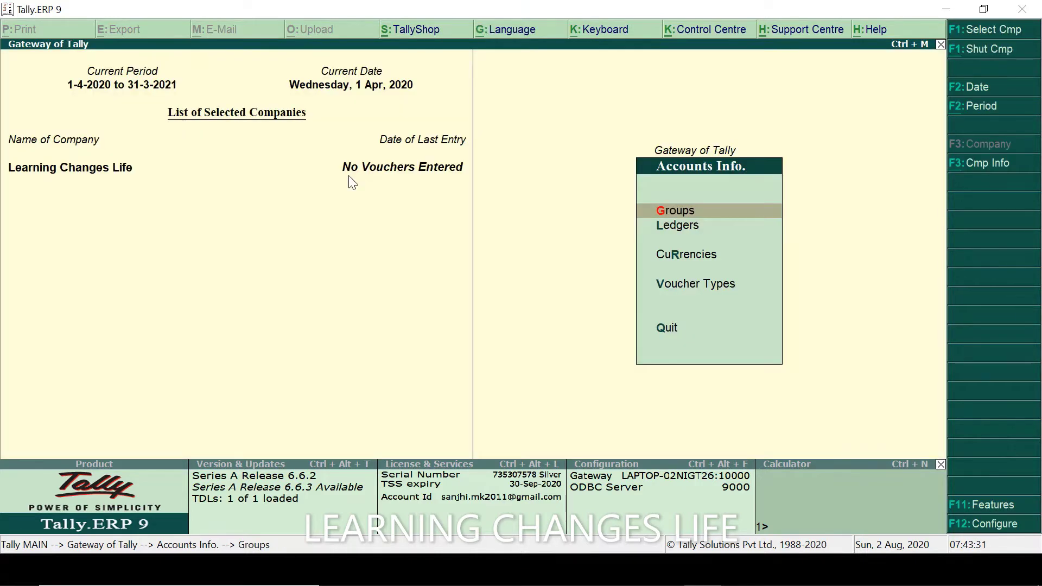
{"action": "key", "text": "Down"}
{"action": "key", "text": "Return"}
{"action": "key", "text": "Down"}
{"action": "key", "text": "Down"}
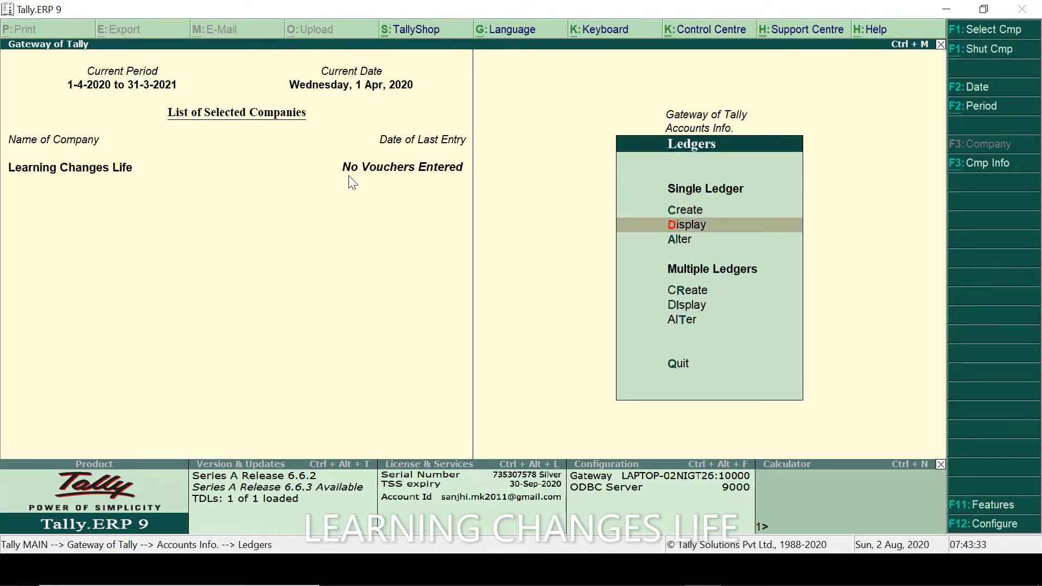
{"action": "key", "text": "Return"}
{"action": "key", "text": "Down"}
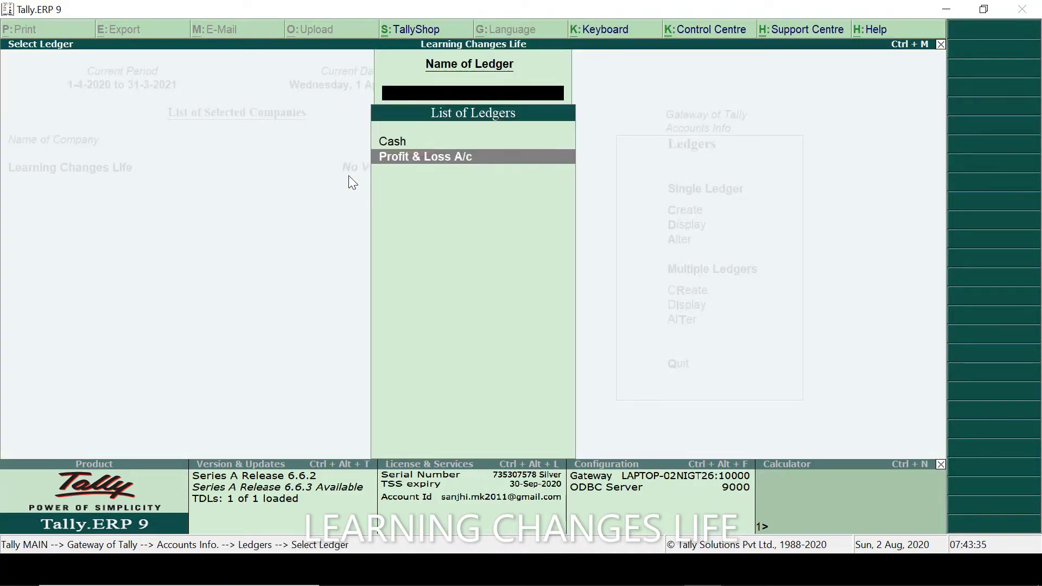
{"action": "key", "text": "Up"}
{"action": "key", "text": "Escape"}
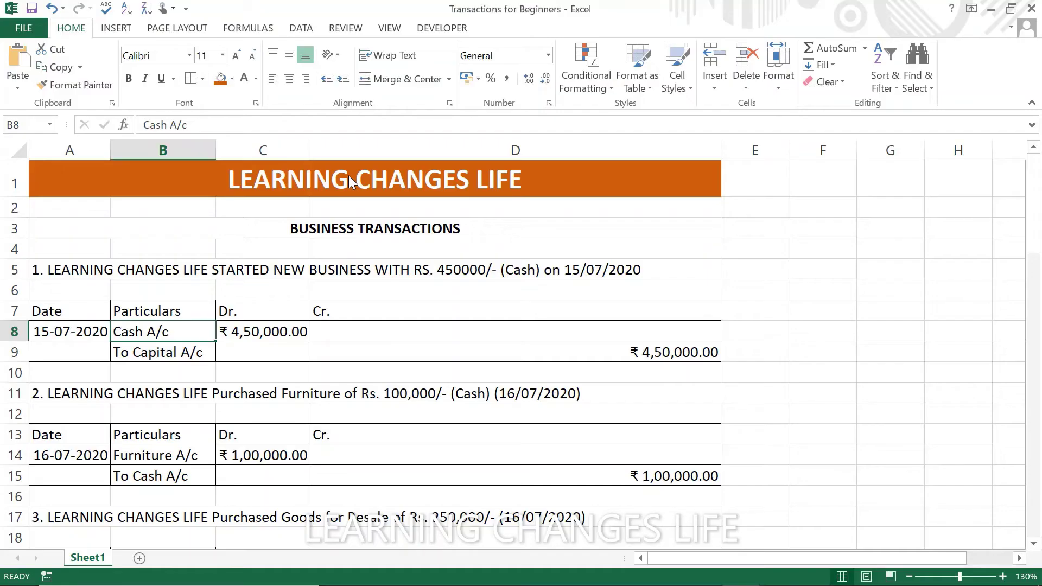
Review the Cash A/c and Capital A/c lines of the first entry in Excel, then return to the Ledgers options in Tally.ERP 9
{"action": "key", "text": "Down"}
{"action": "key", "text": "alt+Tab"}
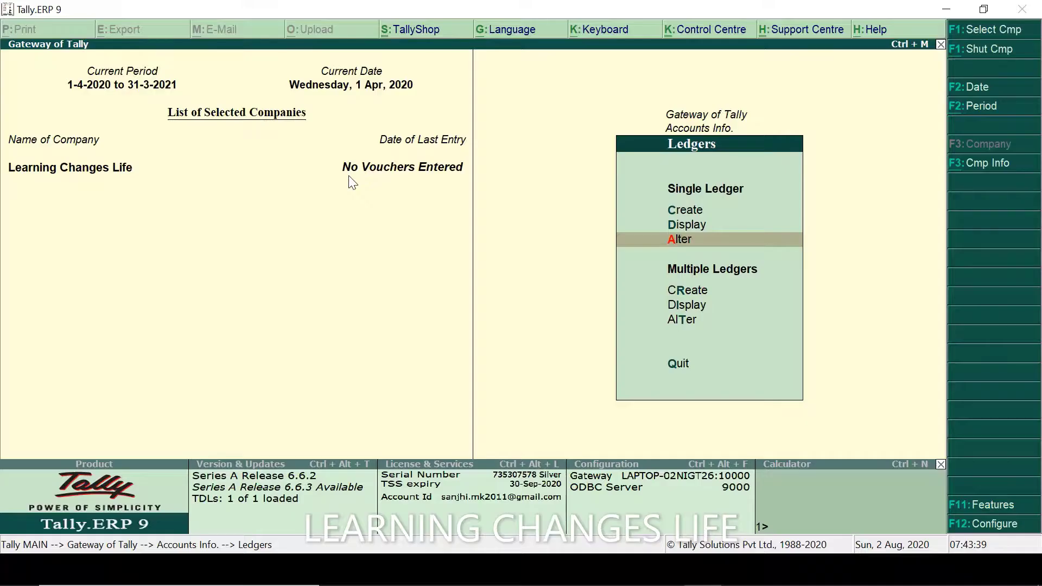
{"action": "key", "text": "Up"}
{"action": "key", "text": "Up"}
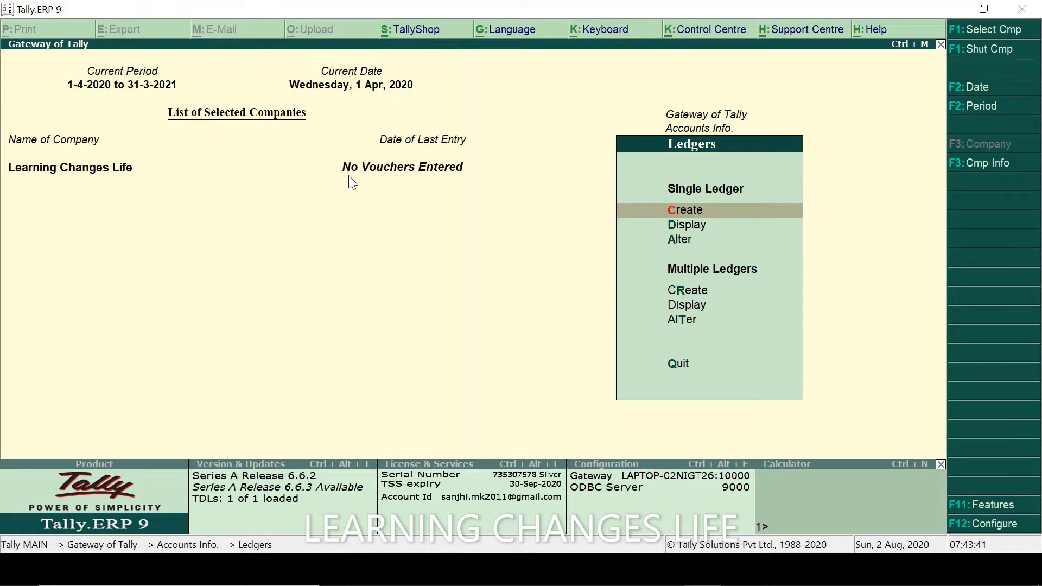
Go back to the Gateway of Tally and reopen Accounts Info. at the Ledgers entry
{"action": "key", "text": "Escape"}
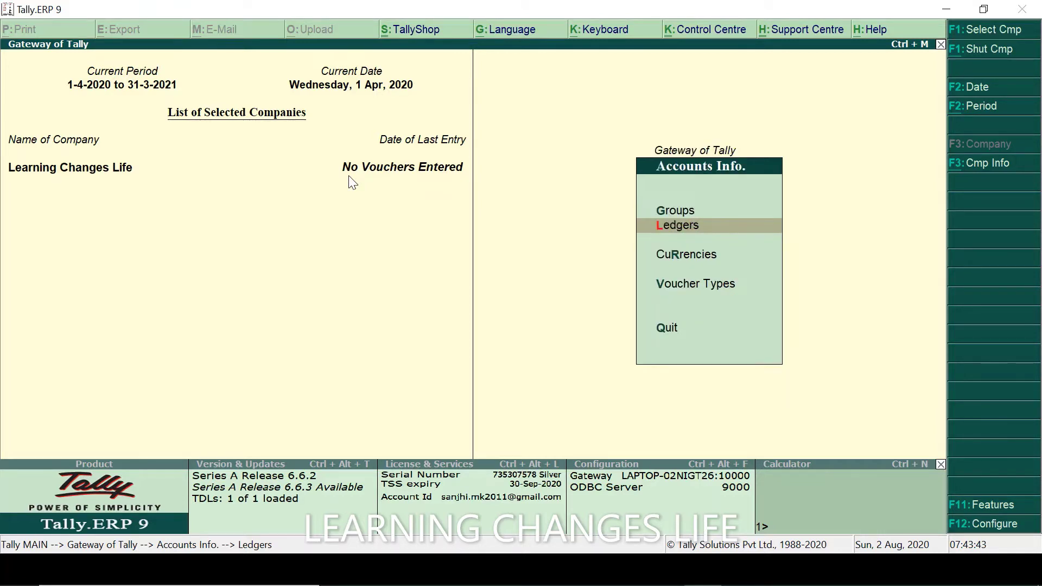
{"action": "key", "text": "Escape"}
{"action": "key", "text": "Return"}
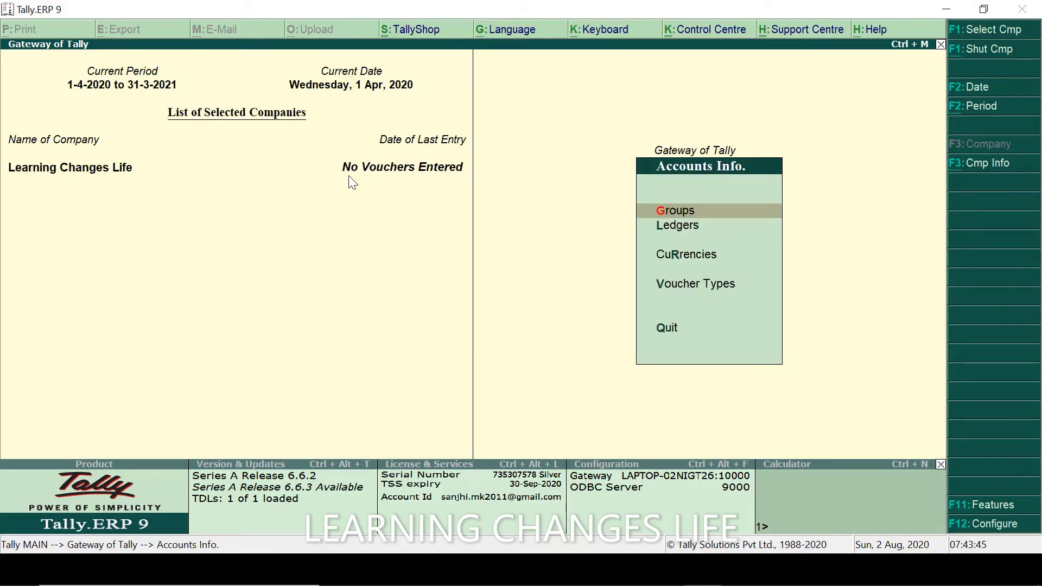
{"action": "key", "text": "Down"}
{"action": "key", "text": "Down"}
{"action": "key", "text": "Down"}
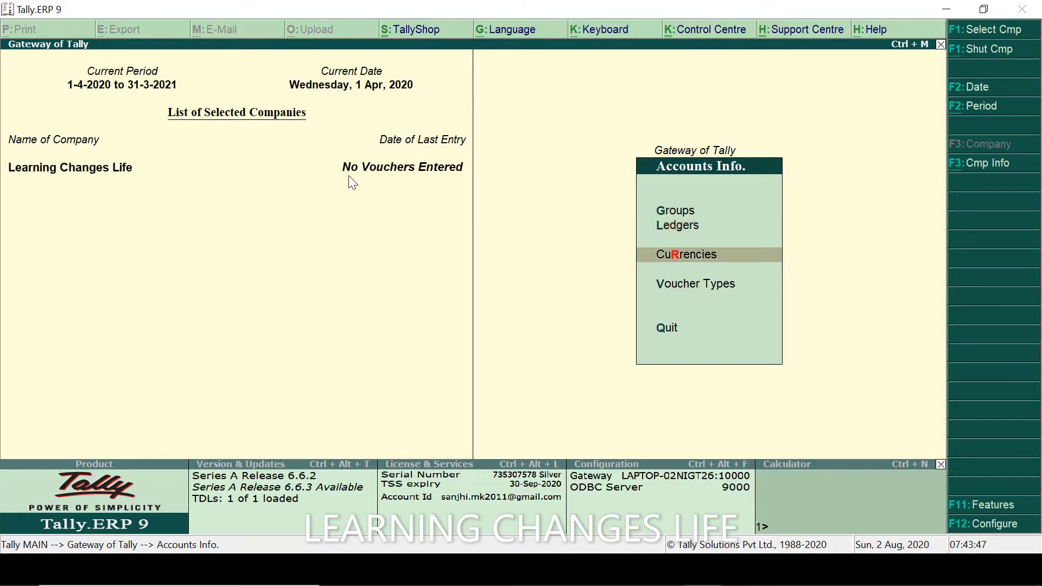
{"action": "key", "text": "Up"}
{"action": "key", "text": "Up"}
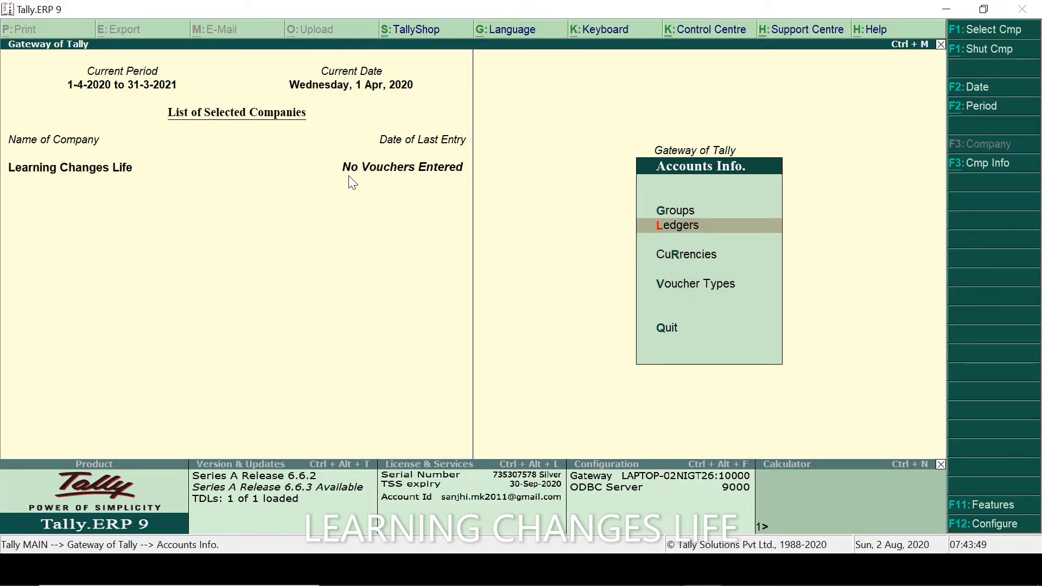
Open the single-ledger display list, check it for a capital ledger, and close it
{"action": "key", "text": "Return"}
{"action": "key", "text": "Down"}
{"action": "key", "text": "Down"}
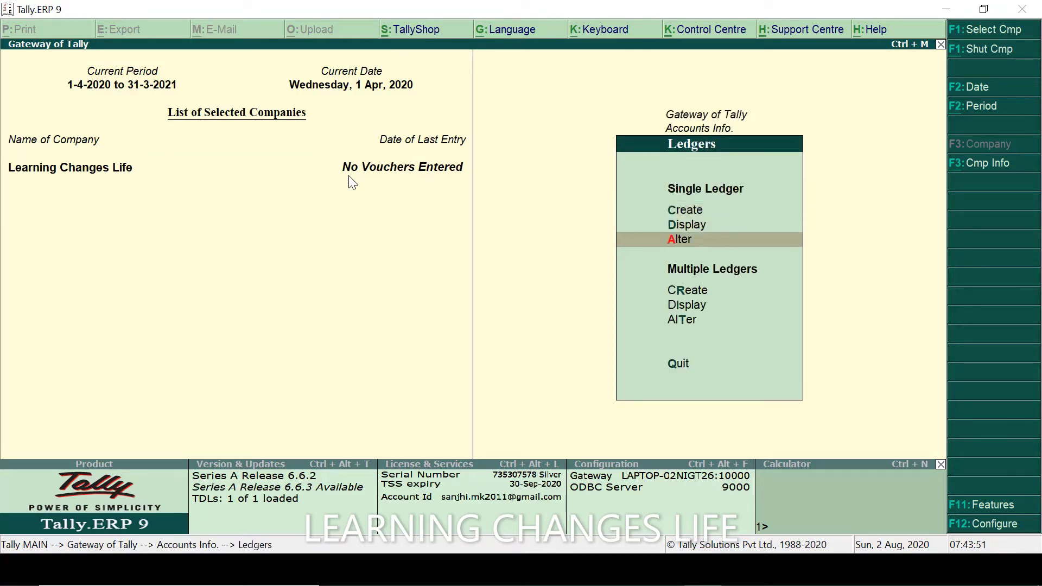
{"action": "key", "text": "Up"}
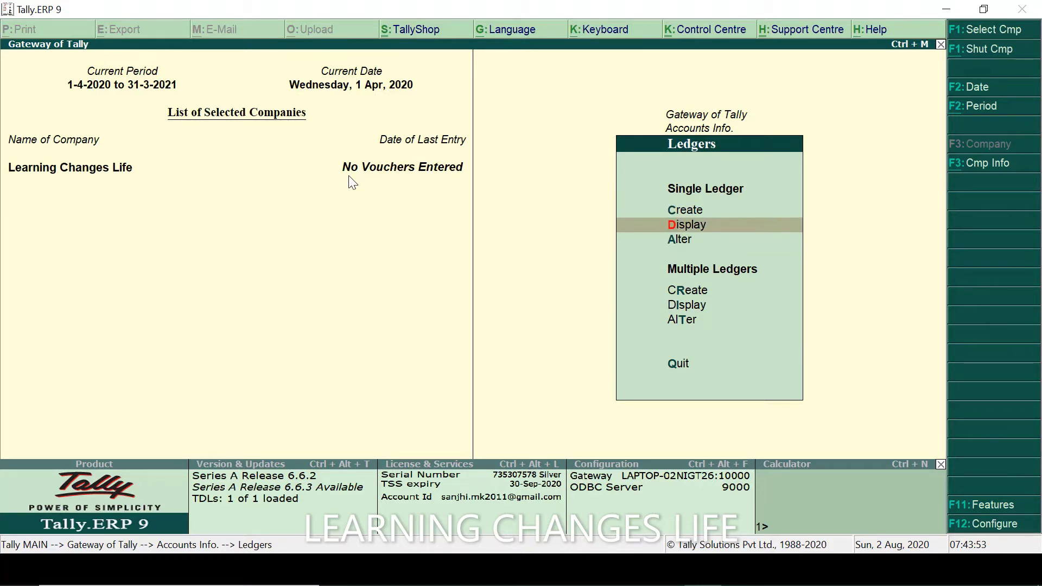
{"action": "key", "text": "Return"}
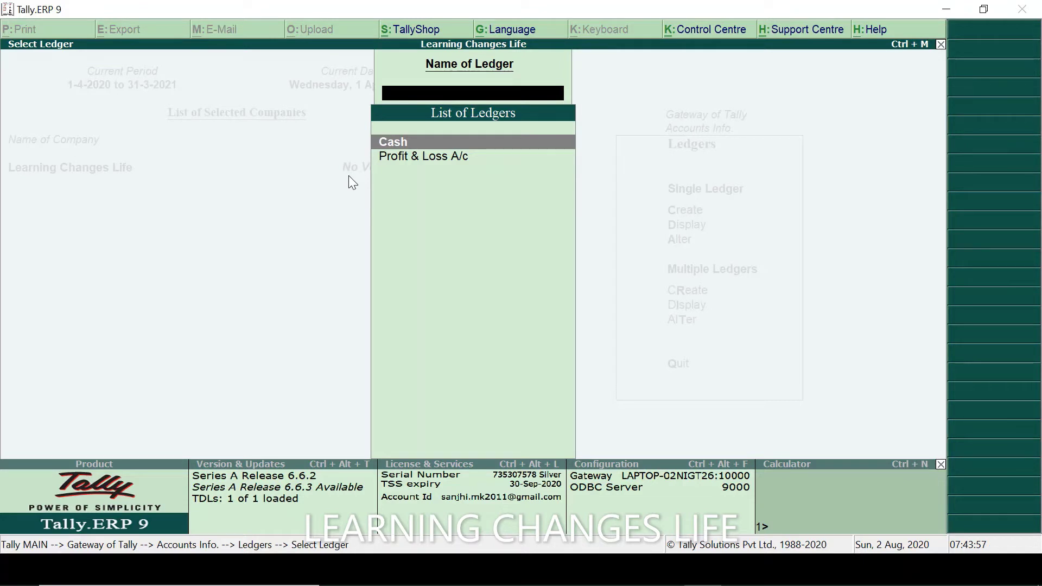
{"action": "key", "text": "Down"}
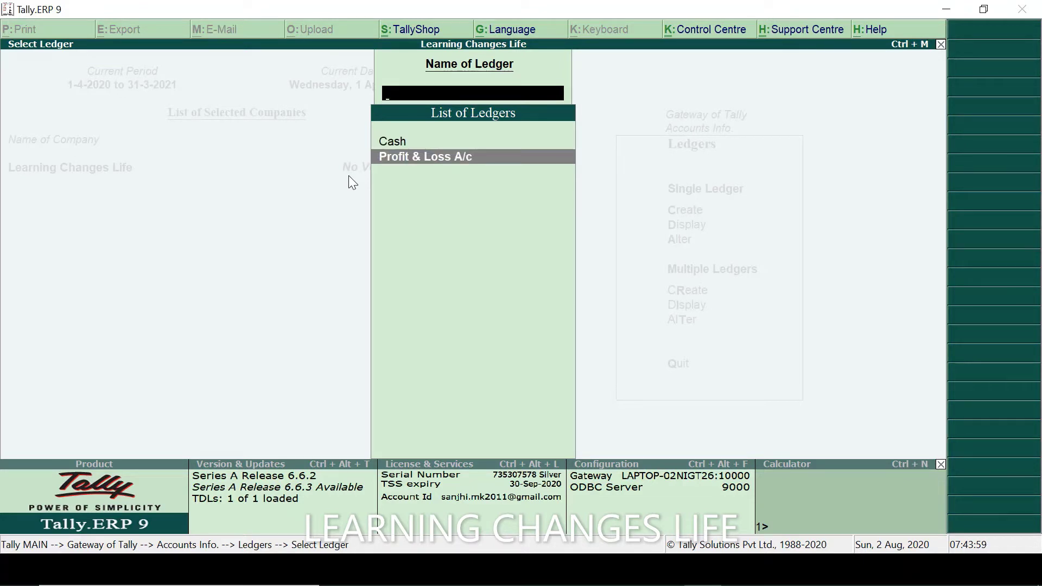
{"action": "key", "text": "Escape"}
Start a new single ledger and name it Capital Account, leaving the alias empty
{"action": "key", "text": "Up"}
{"action": "key", "text": "Return"}
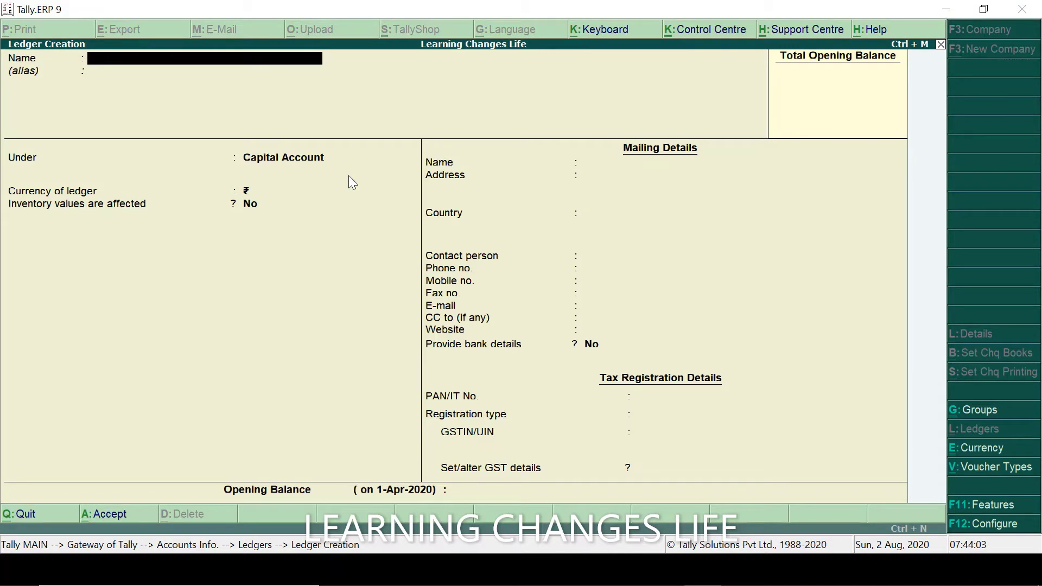
{"action": "type", "text": "Capital Account"}
{"action": "key", "text": "Return"}
{"action": "key", "text": "Return"}
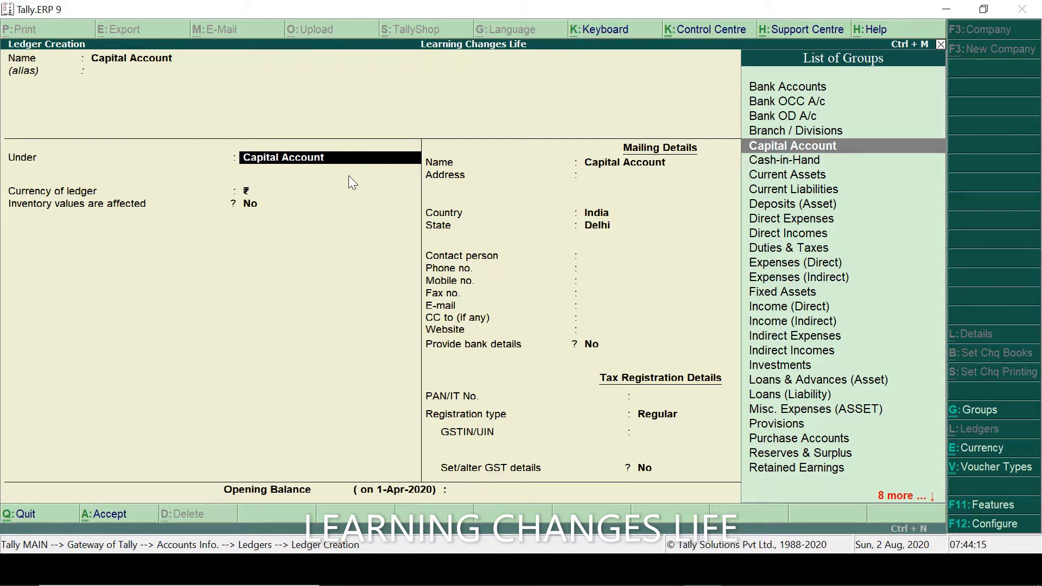
Open the Capital Account group's details from the new ledger, check its nature of group, and quit without changing it
{"action": "key", "text": "ctrl+Return"}
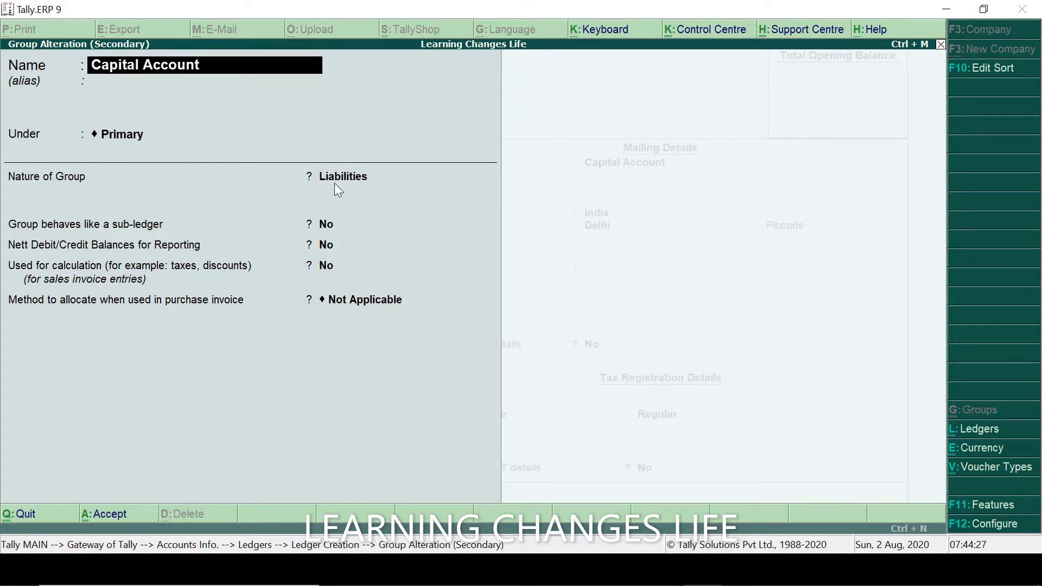
{"action": "key", "text": "BackSpace"}
{"action": "key", "text": "Escape"}
{"action": "key", "text": "y"}
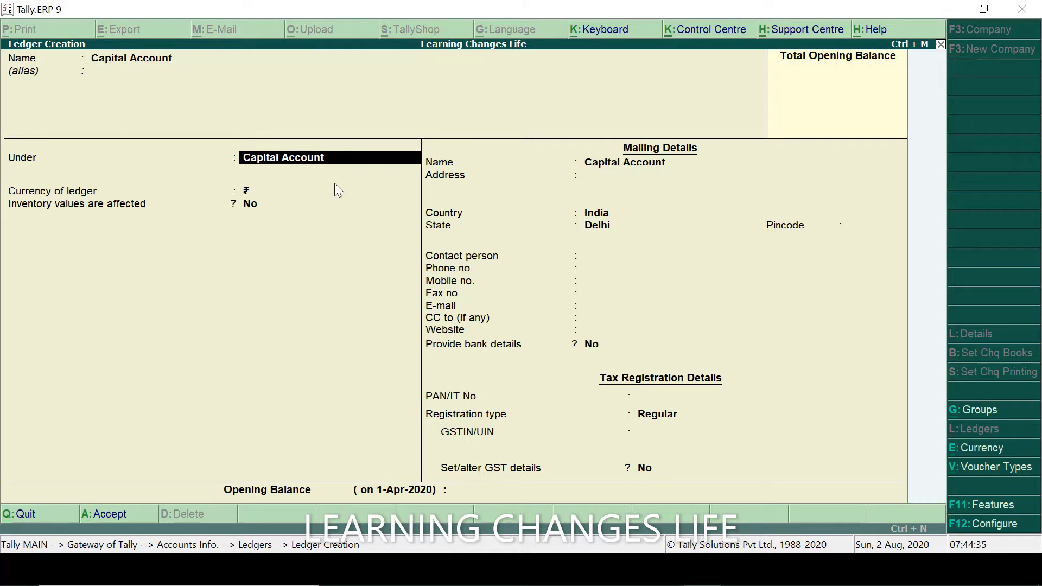
Place the ledger under Capital Account, keep the default mailing and tax details with no opening balance, and save it
{"action": "key", "text": "Return"}
{"action": "key", "text": "Return"}
{"action": "key", "text": "Return"}
{"action": "key", "text": "Return"}
{"action": "key", "text": "Return"}
{"action": "key", "text": "Return"}
{"action": "key", "text": "Return"}
{"action": "key", "text": "Return"}
{"action": "key", "text": "Return"}
{"action": "key", "text": "Return"}
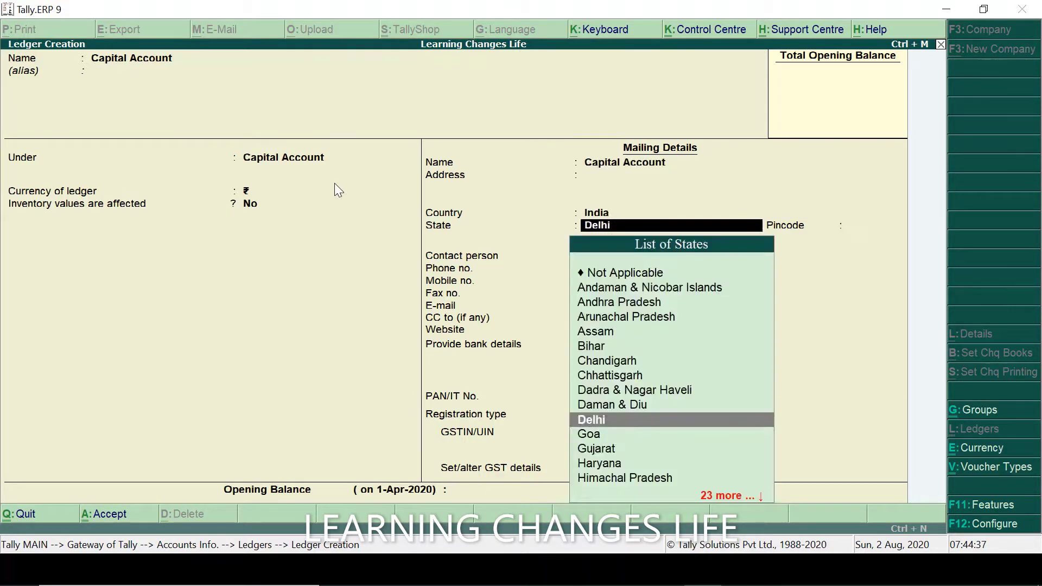
{"action": "key", "text": "Return"}
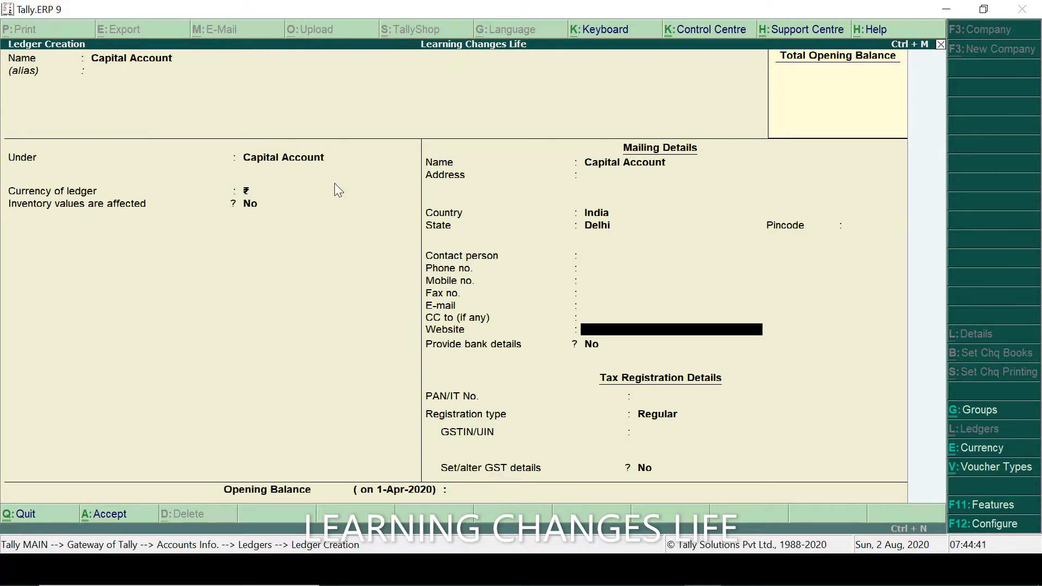
{"action": "key", "text": "Return"}
{"action": "key", "text": "Return"}
{"action": "key", "text": "Return"}
{"action": "key", "text": "Return"}
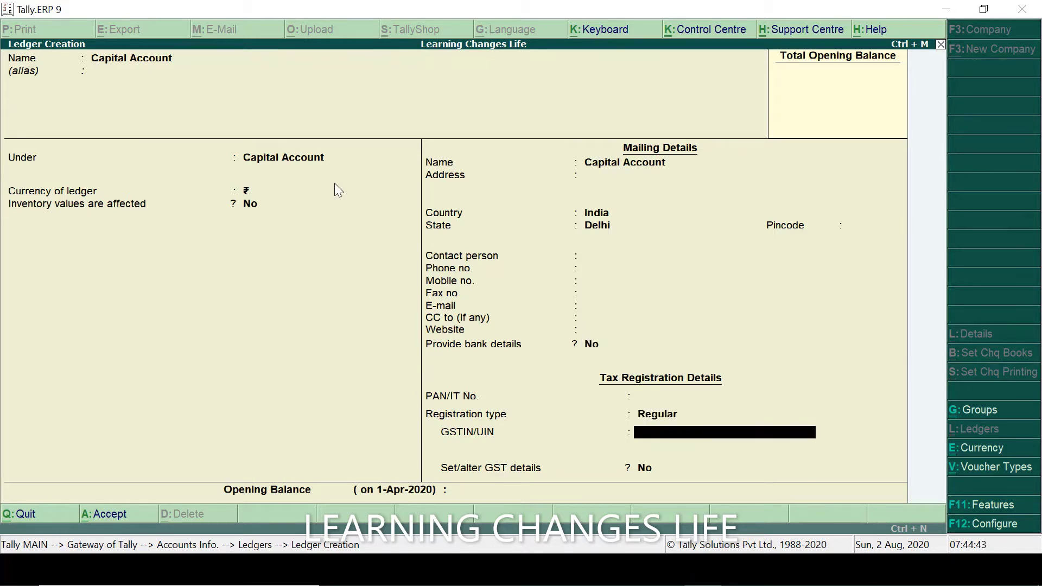
{"action": "key", "text": "Return"}
{"action": "key", "text": "Return"}
{"action": "key", "text": "Return"}
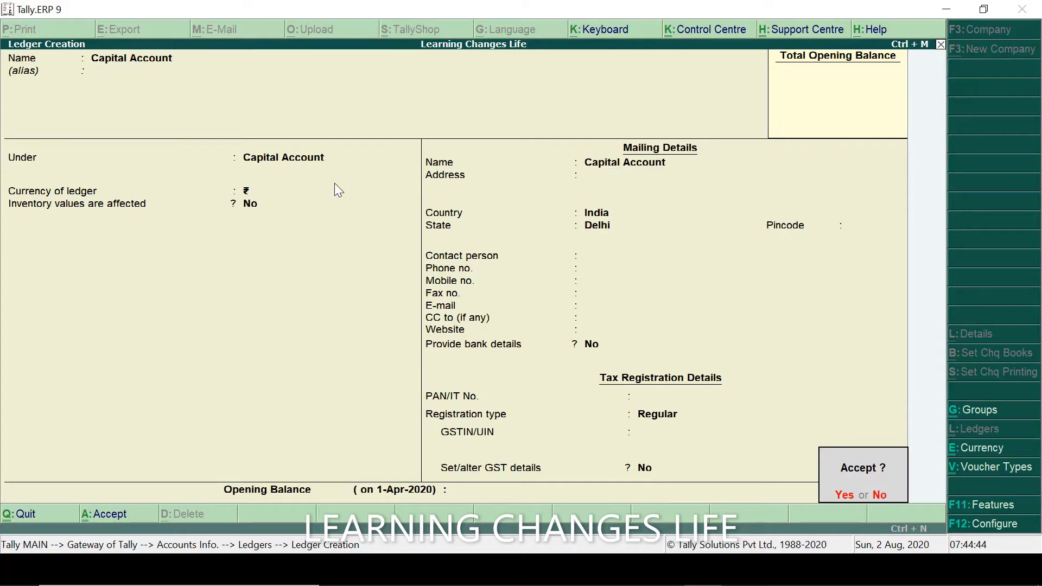
{"action": "key", "text": "Return"}
{"action": "key", "text": "Escape"}
Check the single-ledger alteration list for Capital Account and Cash, glance at the Excel sheet, and return to the Gateway of Tally
{"action": "key", "text": "Return"}
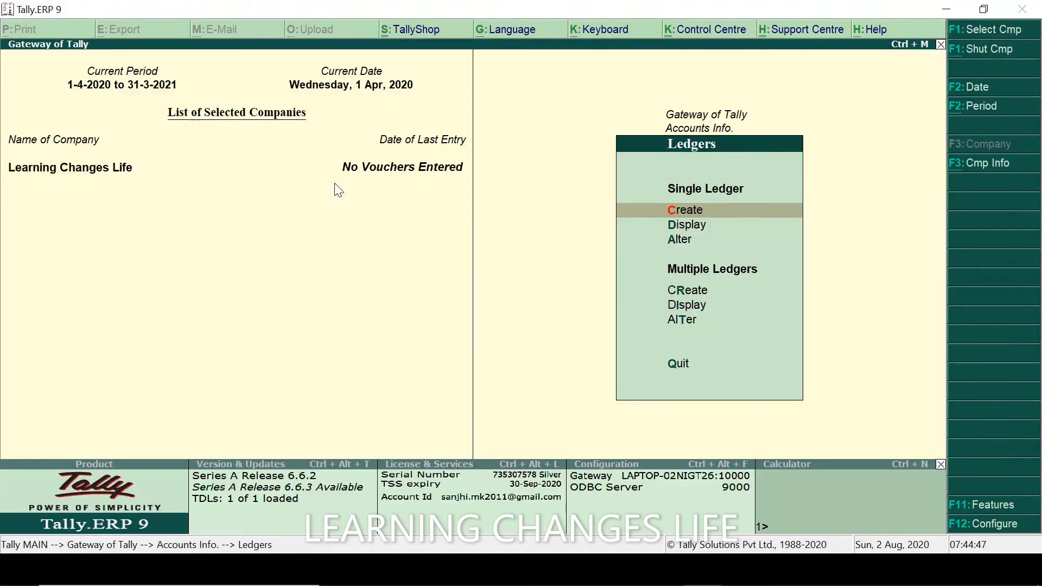
{"action": "key", "text": "Down"}
{"action": "key", "text": "Down"}
{"action": "key", "text": "Return"}
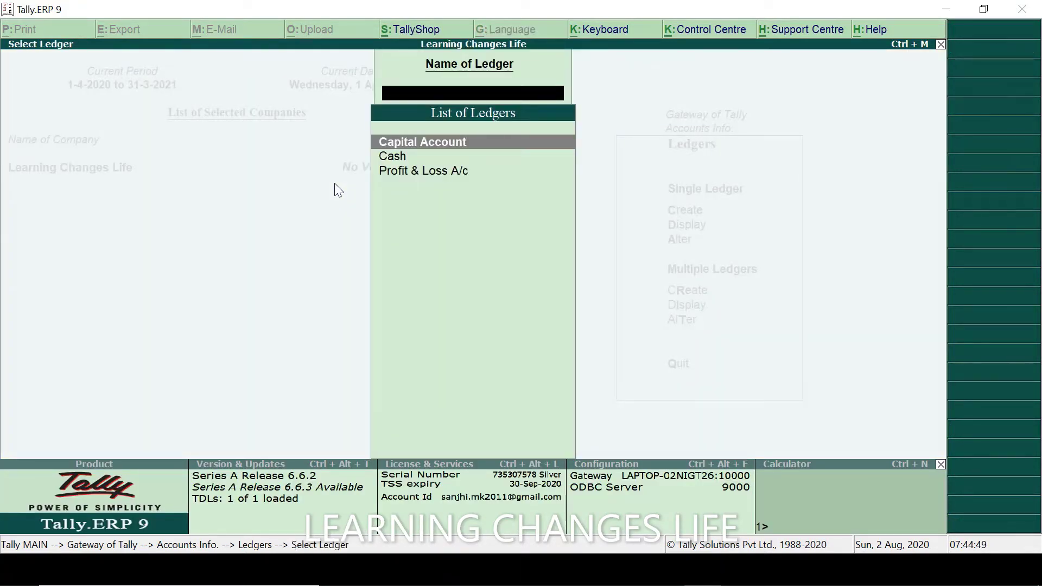
{"action": "key", "text": "Down"}
{"action": "key", "text": "Up"}
{"action": "key", "text": "Down"}
{"action": "key", "text": "alt+Tab"}
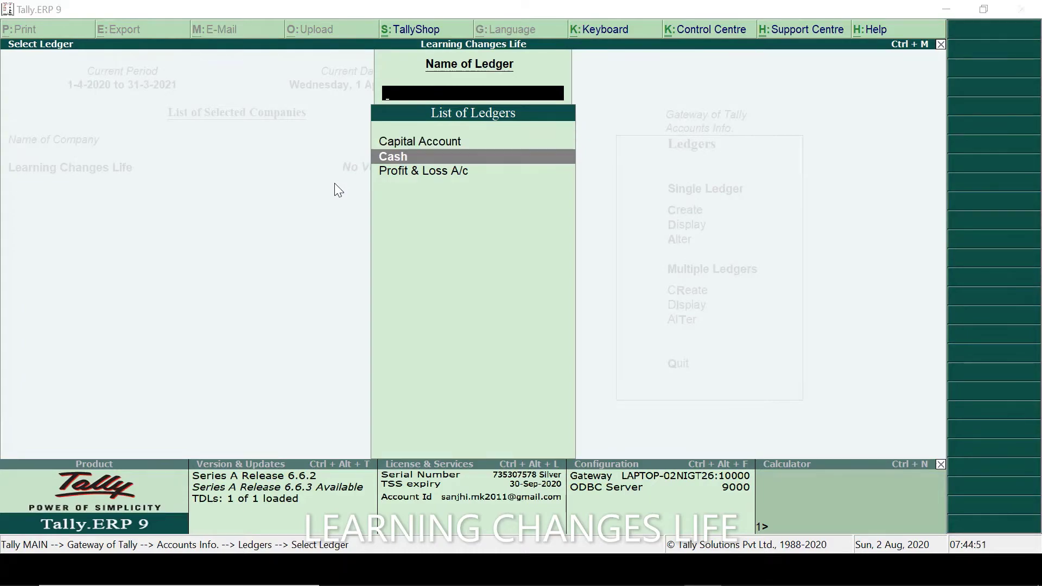
{"action": "key", "text": "Right"}
{"action": "key", "text": "alt+Tab"}
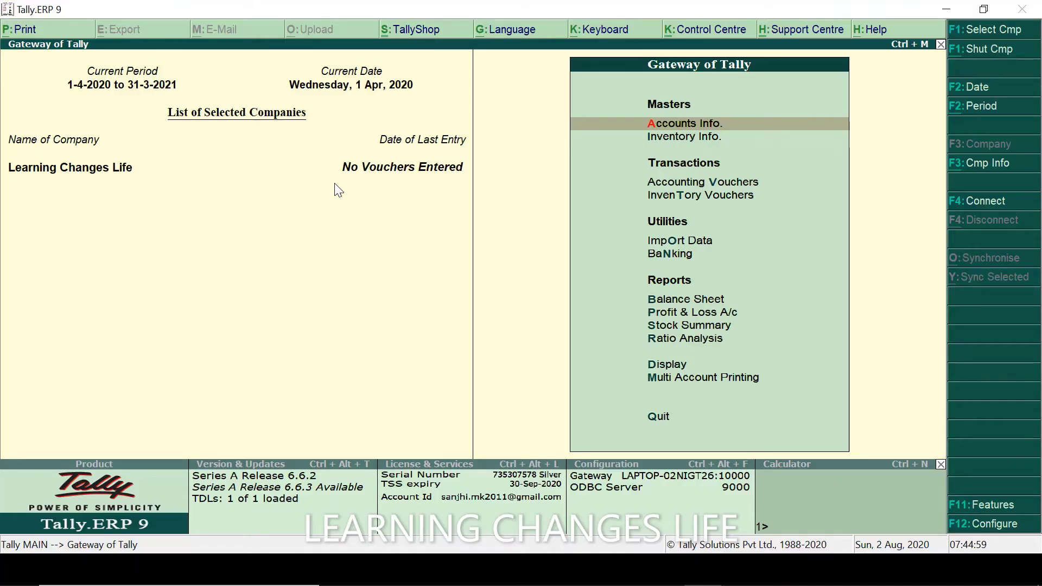
Review the Masters and Transactions entries of the Gateway of Tally and open Accounting Vouchers
{"action": "key", "text": "Down"}
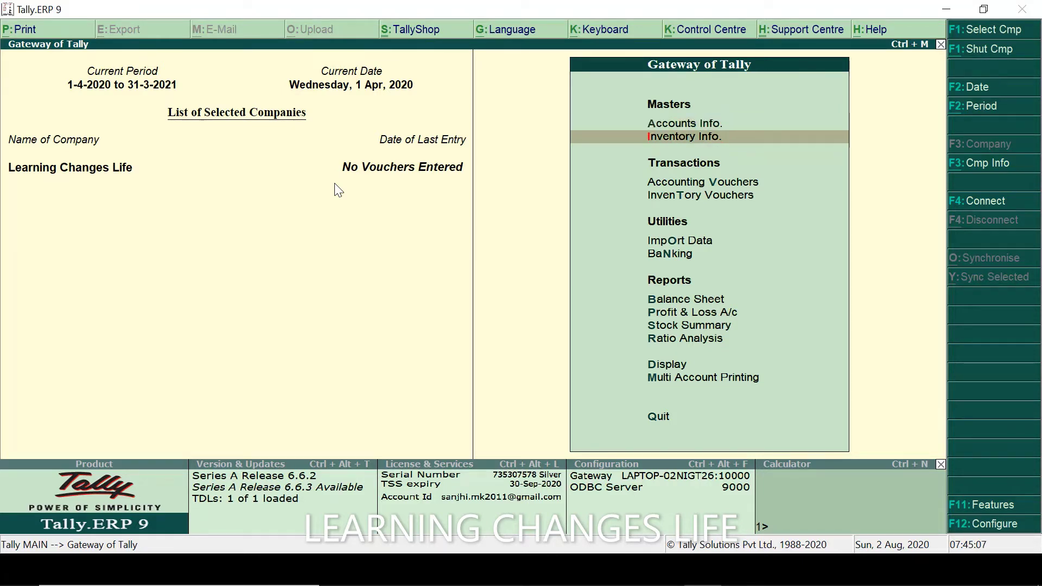
{"action": "key", "text": "Down"}
{"action": "key", "text": "Up"}
{"action": "key", "text": "Down"}
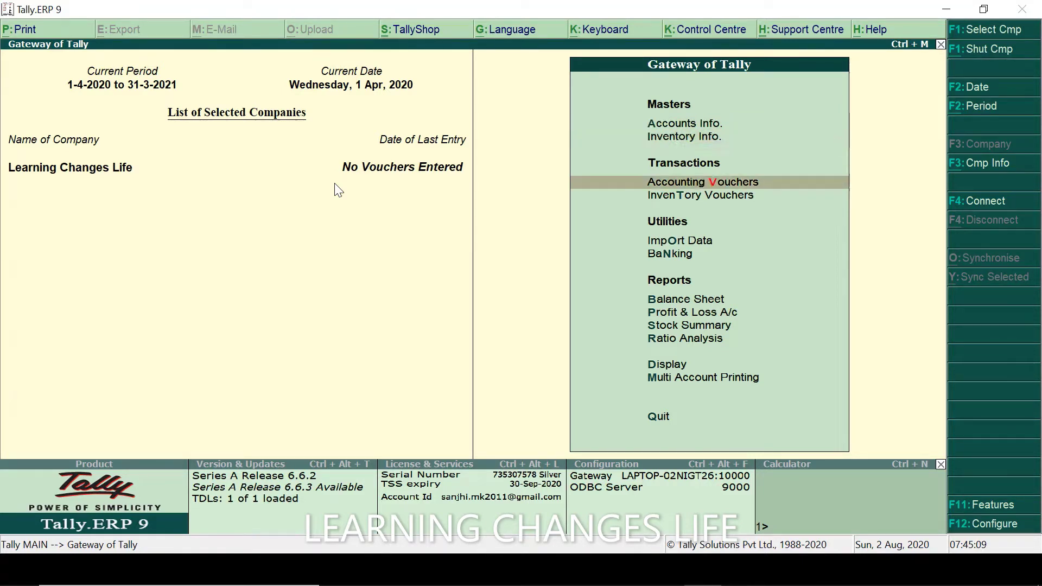
{"action": "key", "text": "Up"}
{"action": "key", "text": "Up"}
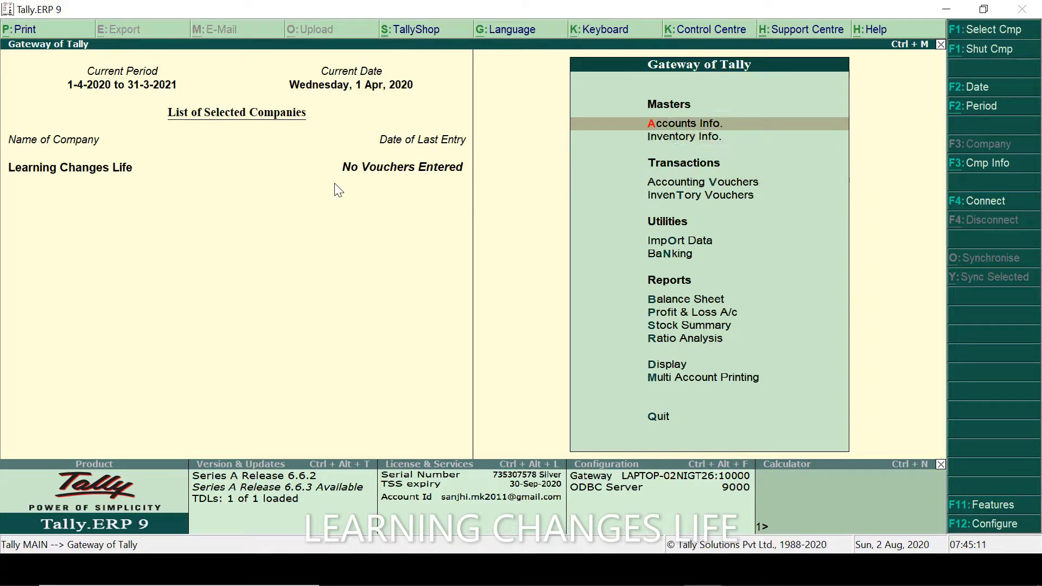
{"action": "key", "text": "Down"}
{"action": "key", "text": "Down"}
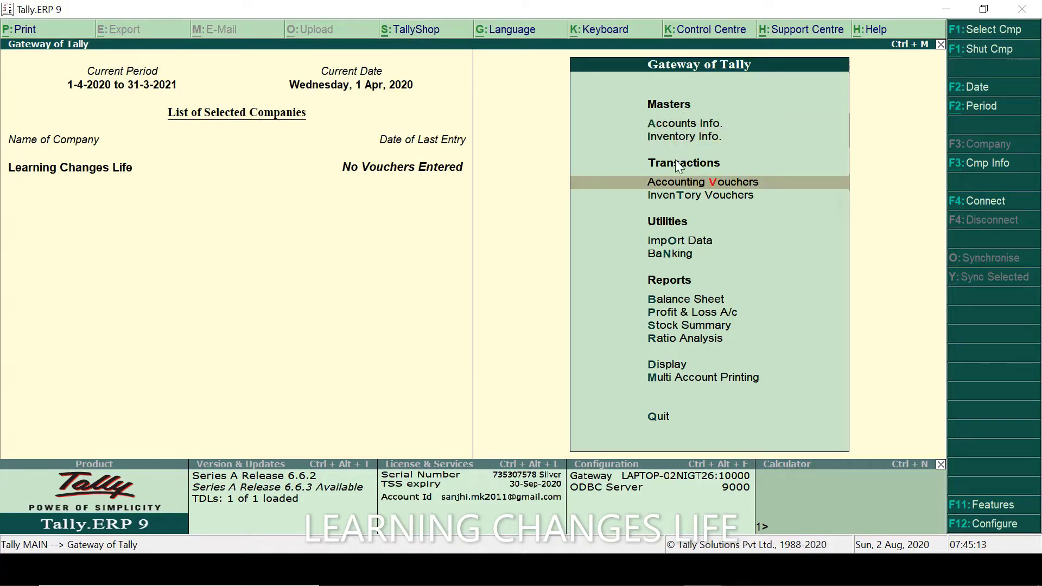
{"action": "key", "text": "Down"}
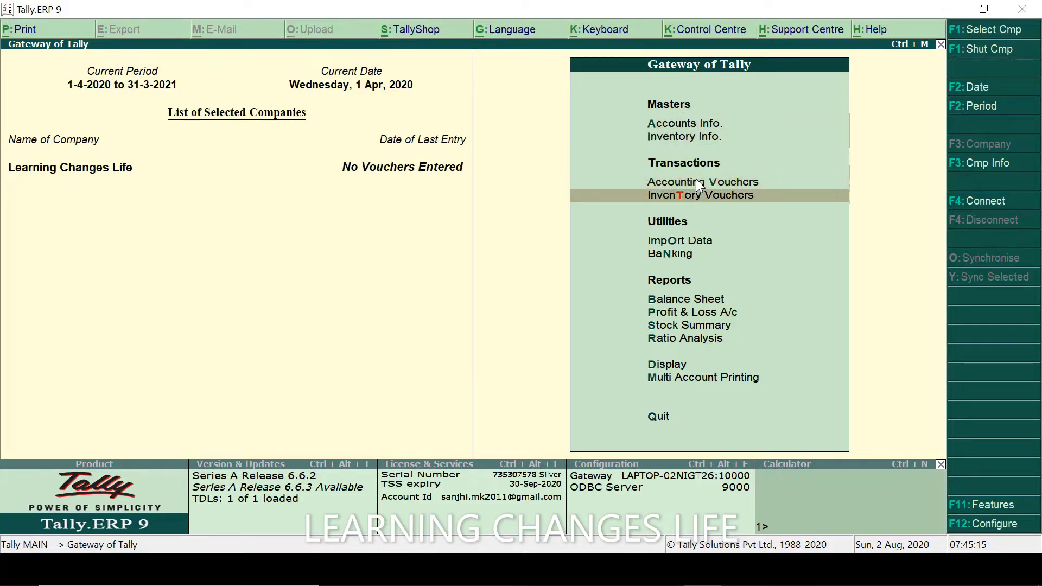
{"action": "key", "text": "Up"}
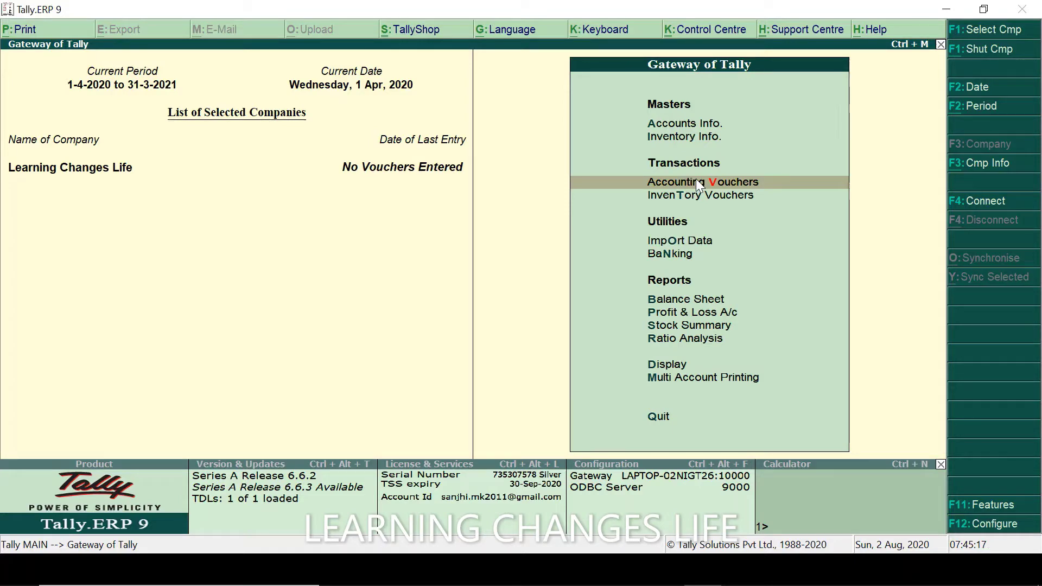
{"action": "key", "text": "Return"}
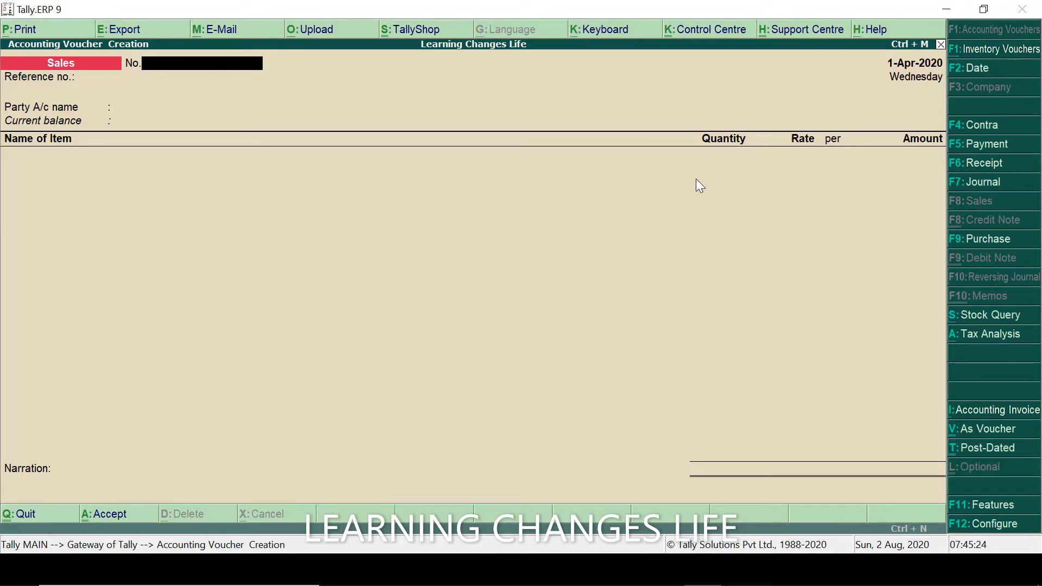
Switch to the Excel transactions sheet and check the debit and credit accounts of the first entry for the voucher
{"action": "key", "text": "alt+Tab"}
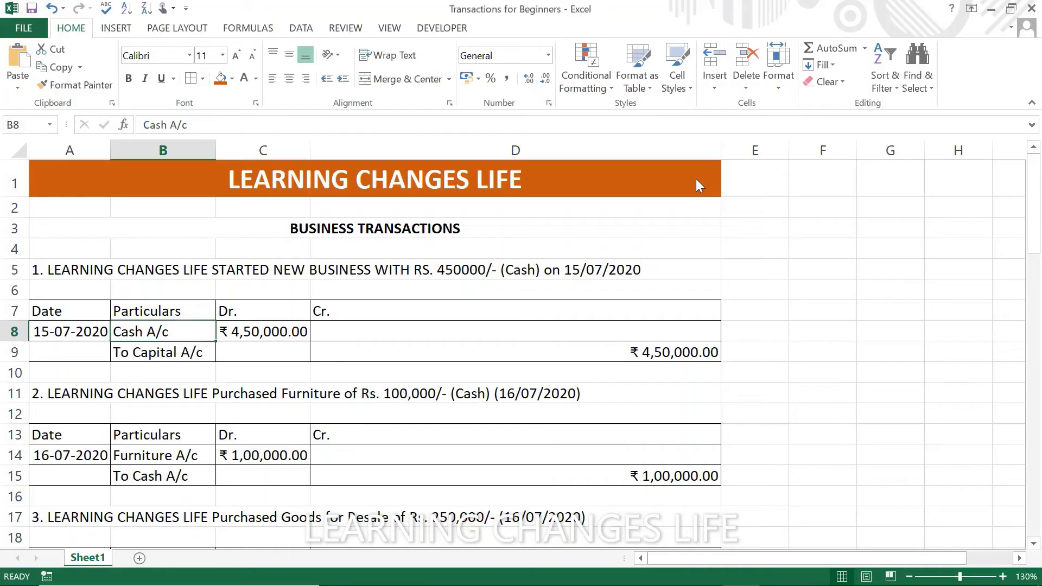
{"action": "key", "text": "Down"}
{"action": "key", "text": "Up"}
{"action": "key", "text": "Down"}
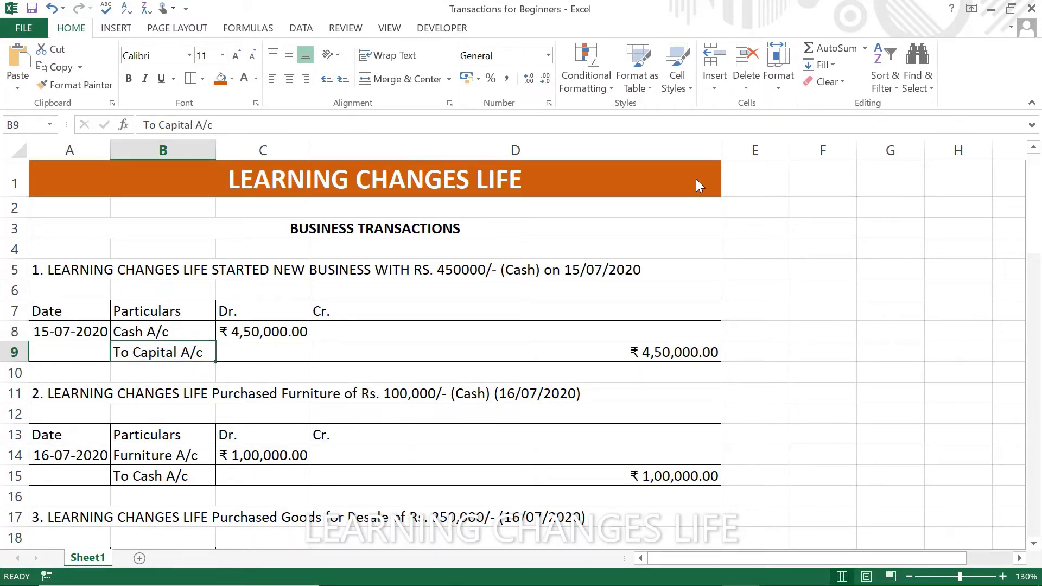
Examine the date, accounts and debit amount of the first transaction in the Excel sheet
{"action": "key", "text": "Left"}
{"action": "key", "text": "Right"}
{"action": "key", "text": "Right"}
{"action": "key", "text": "Left"}
{"action": "key", "text": "Right"}
{"action": "key", "text": "Left"}
{"action": "key", "text": "Up"}
{"action": "key", "text": "Right"}
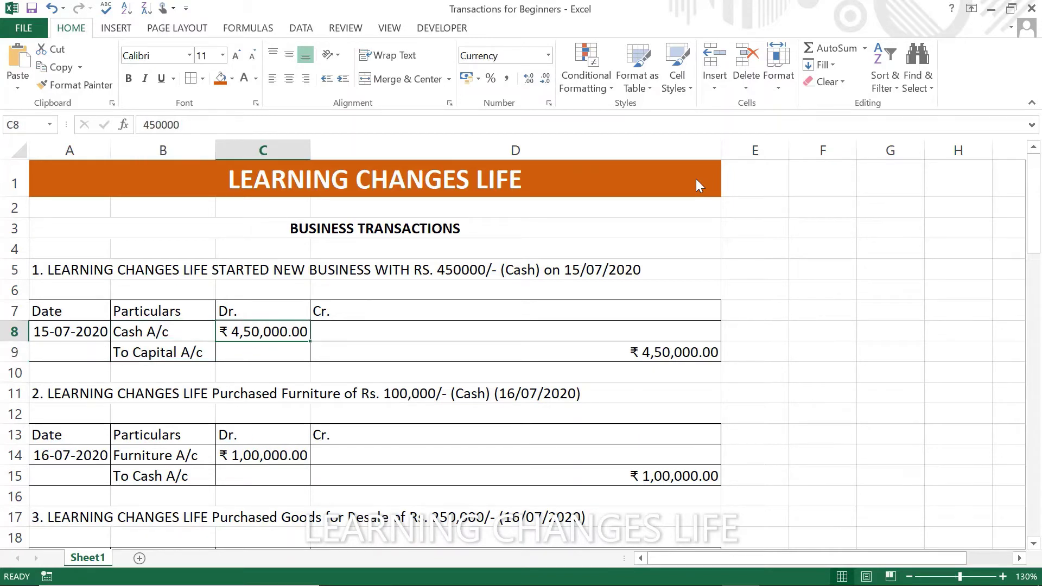
{"action": "key", "text": "Left"}
{"action": "key", "text": "Right"}
{"action": "key", "text": "Left"}
{"action": "key", "text": "Right"}
Switch to Tally.ERP 9 and start a Receipt voucher dated 15-7-2020, checking the date against the Excel sheet
{"action": "key", "text": "alt+Tab"}
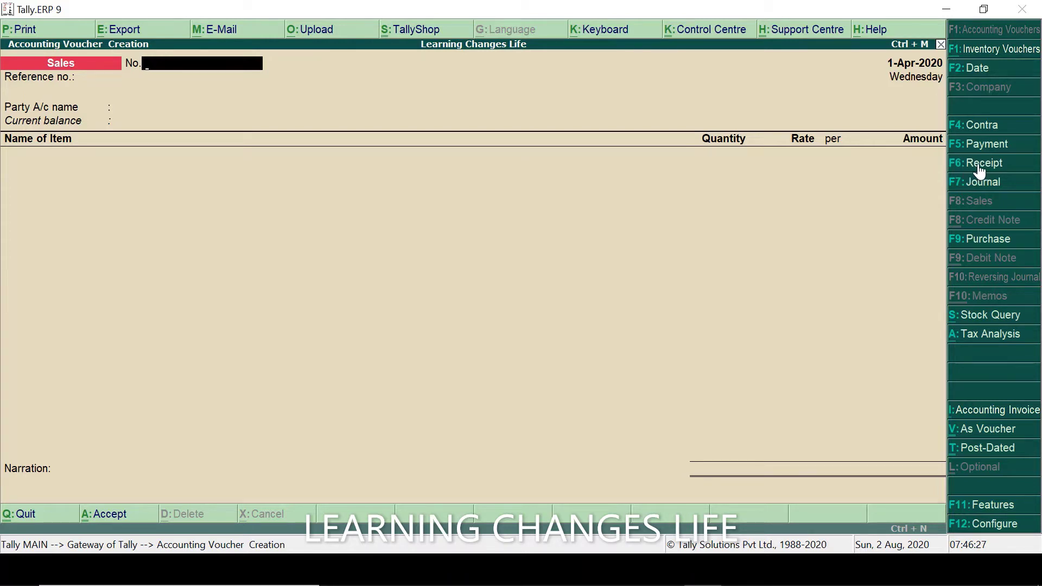
{"action": "left_click", "coordinate": [980, 166]}
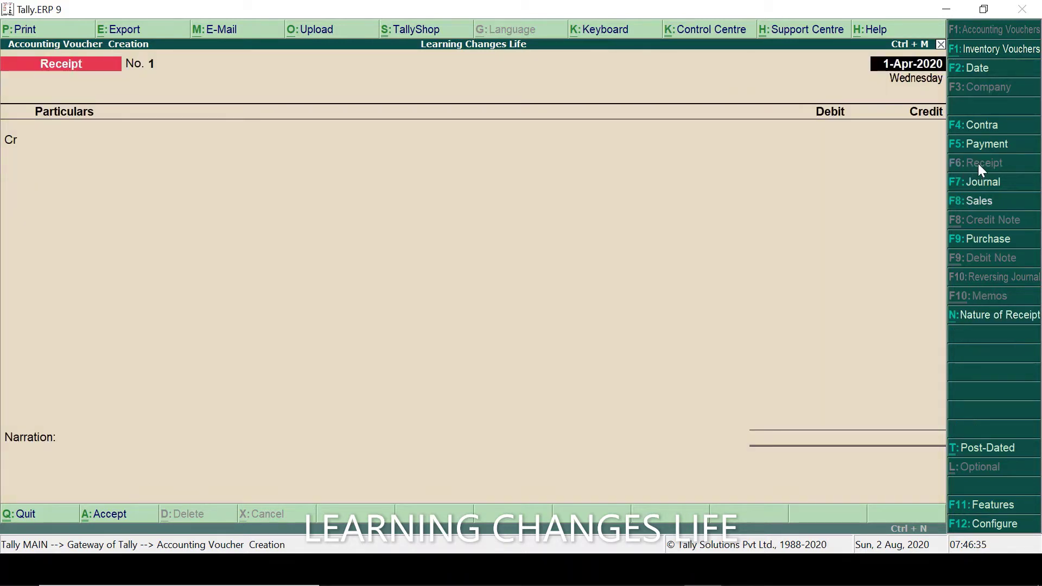
{"action": "key", "text": "alt+Tab"}
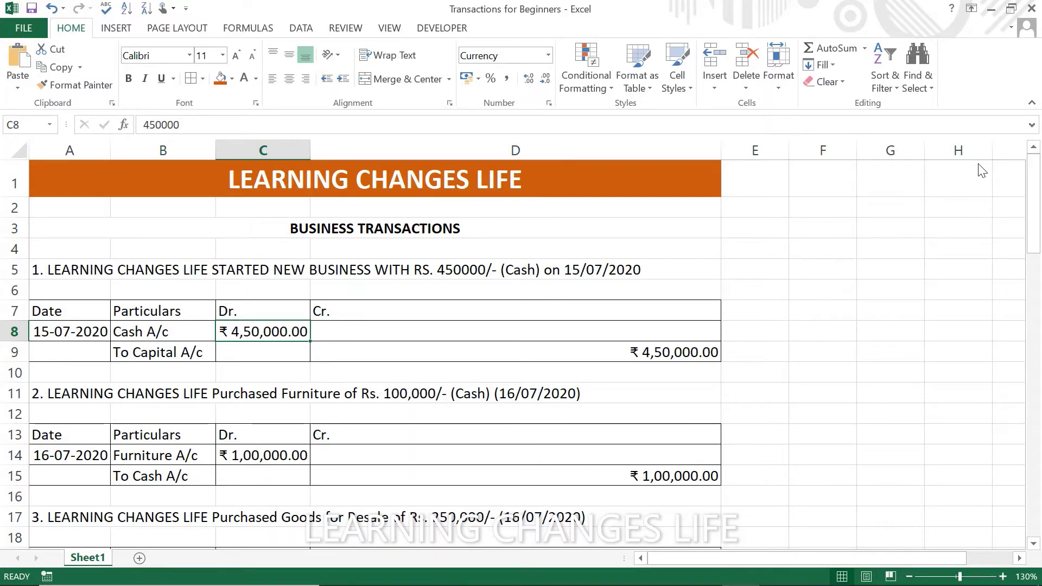
{"action": "key", "text": "alt+Tab"}
{"action": "type", "text": "7"}
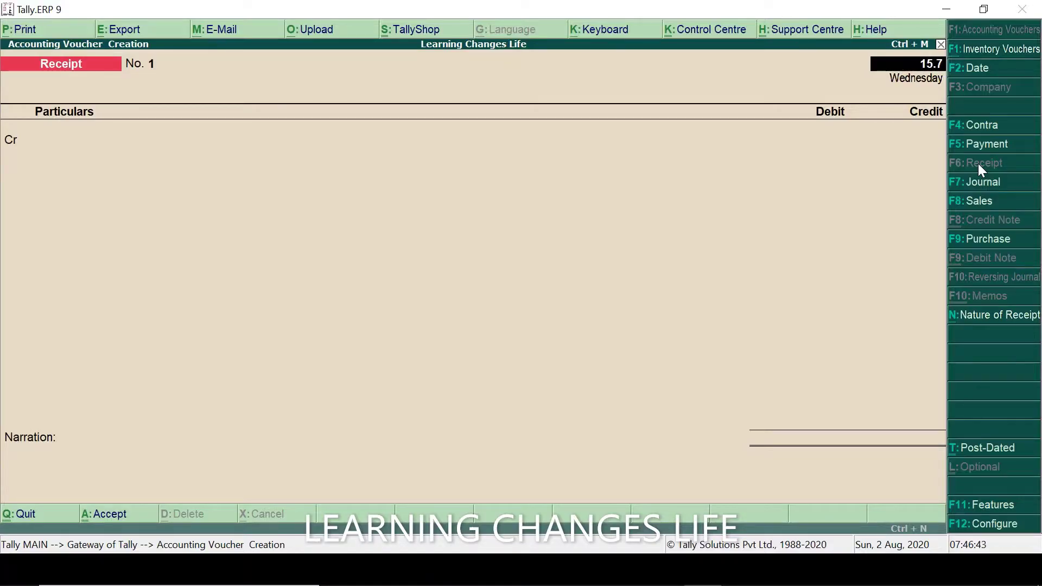
{"action": "key", "text": "Return"}
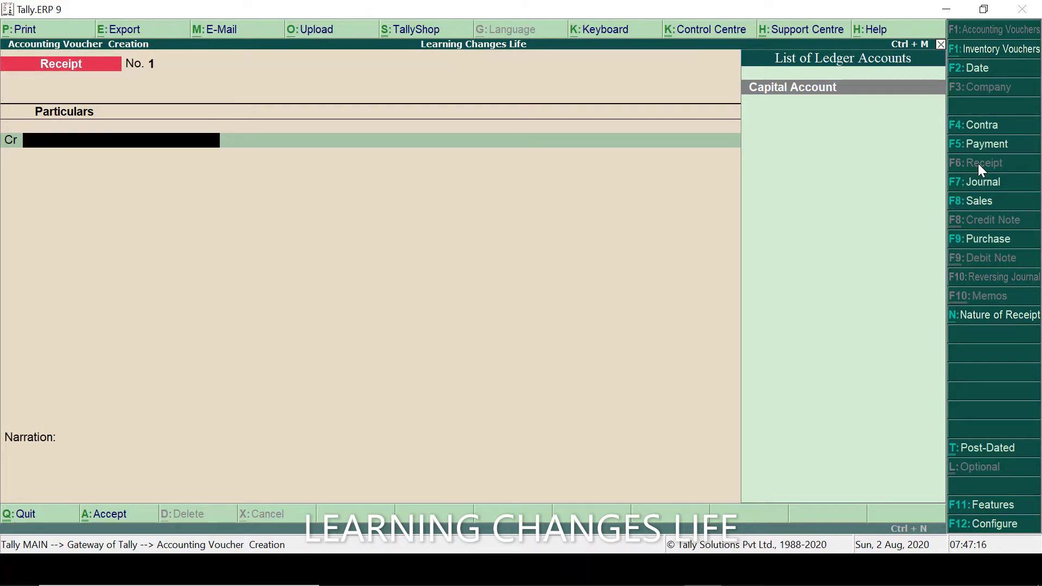
Credit Capital Account with 450000 in the receipt voucher, checking the entry in the Excel sheet
{"action": "key", "text": "Return"}
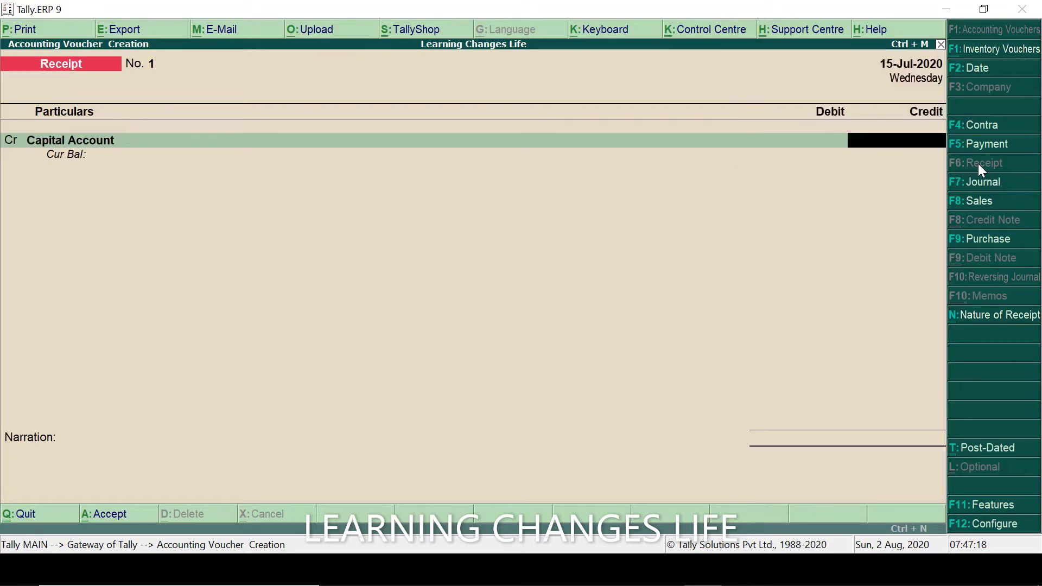
{"action": "key", "text": "alt+Tab"}
{"action": "key", "text": "Right"}
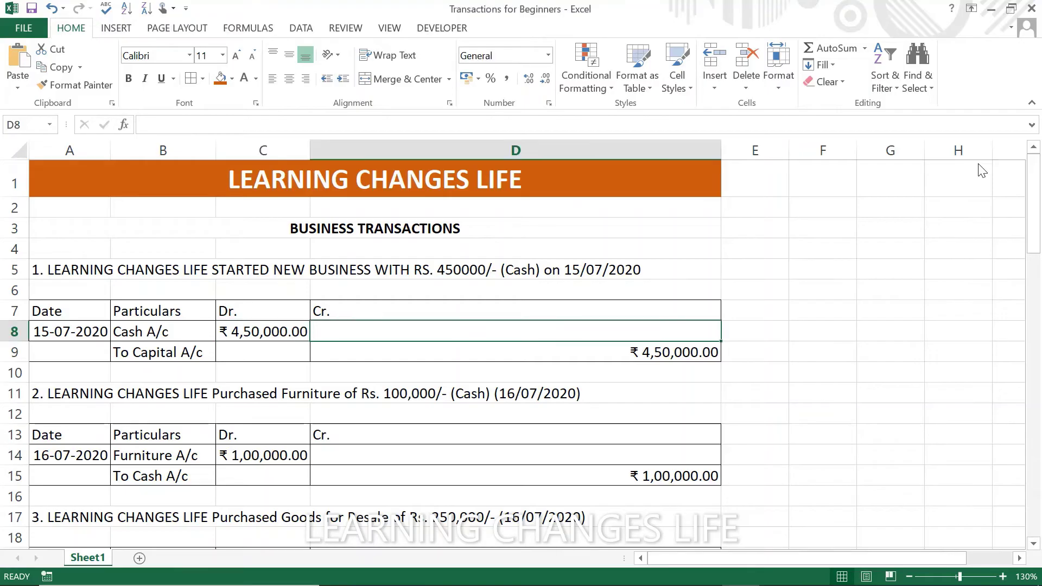
{"action": "key", "text": "Left"}
{"action": "key", "text": "Down"}
{"action": "key", "text": "Left"}
{"action": "key", "text": "alt+Tab"}
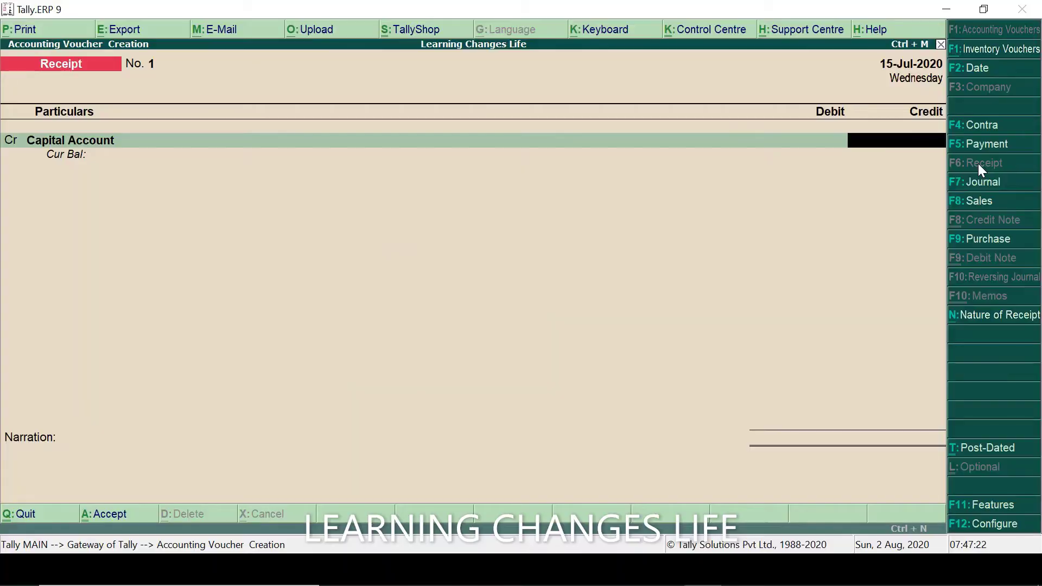
{"action": "key", "text": "alt+Tab"}
{"action": "key", "text": "alt+Tab"}
{"action": "type", "text": "450000"}
{"action": "key", "text": "Return"}
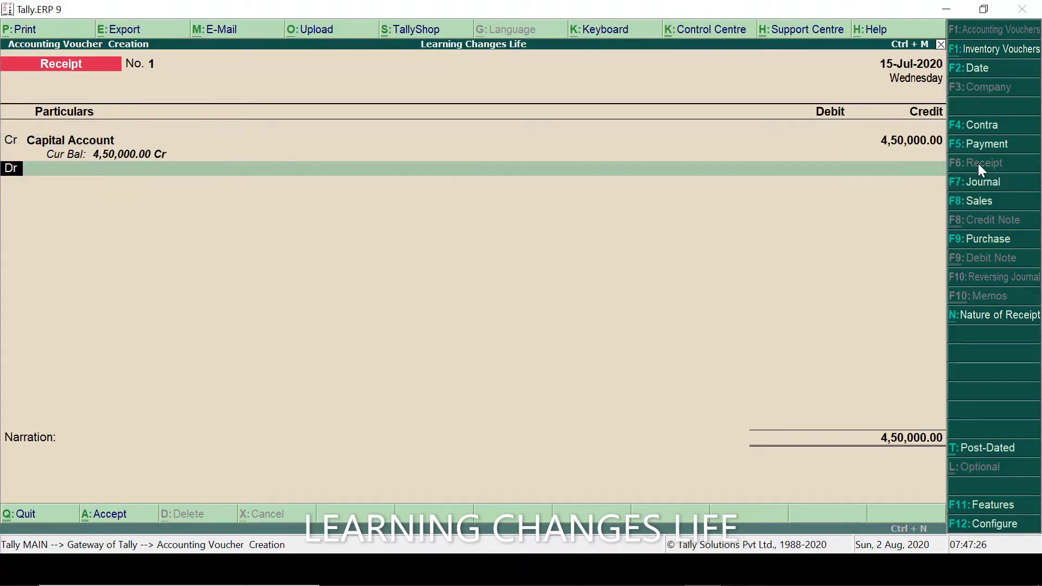
Debit Cash with the matching 4,50,000.00 in the receipt voucher
{"action": "key", "text": "Down"}
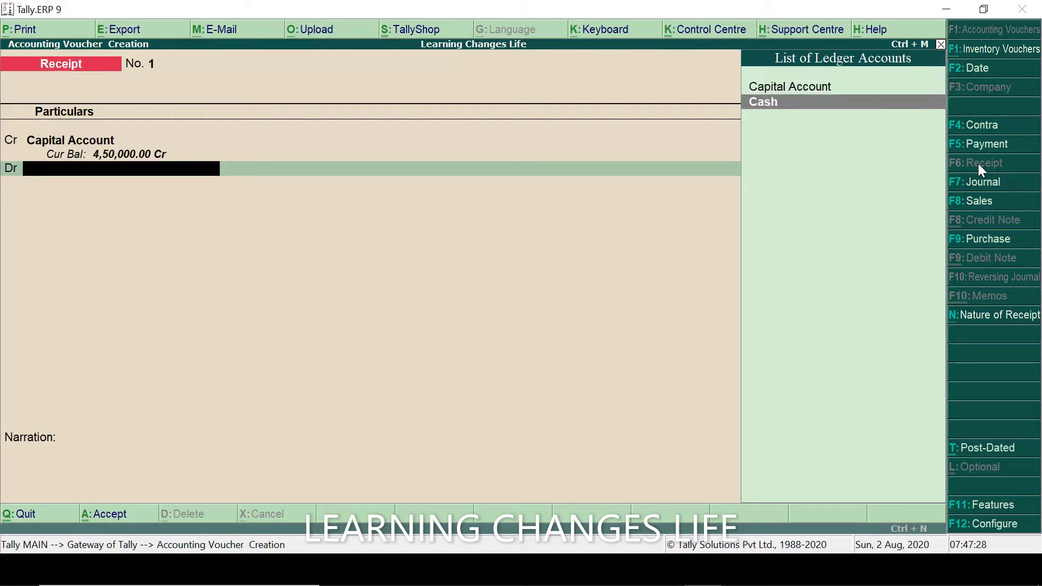
{"action": "key", "text": "Return"}
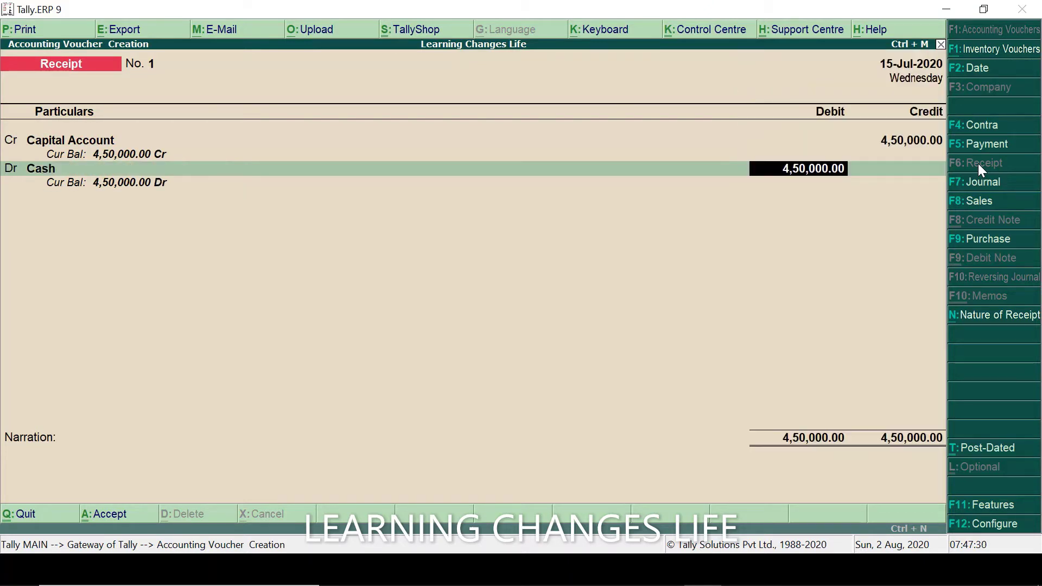
{"action": "key", "text": "Return"}
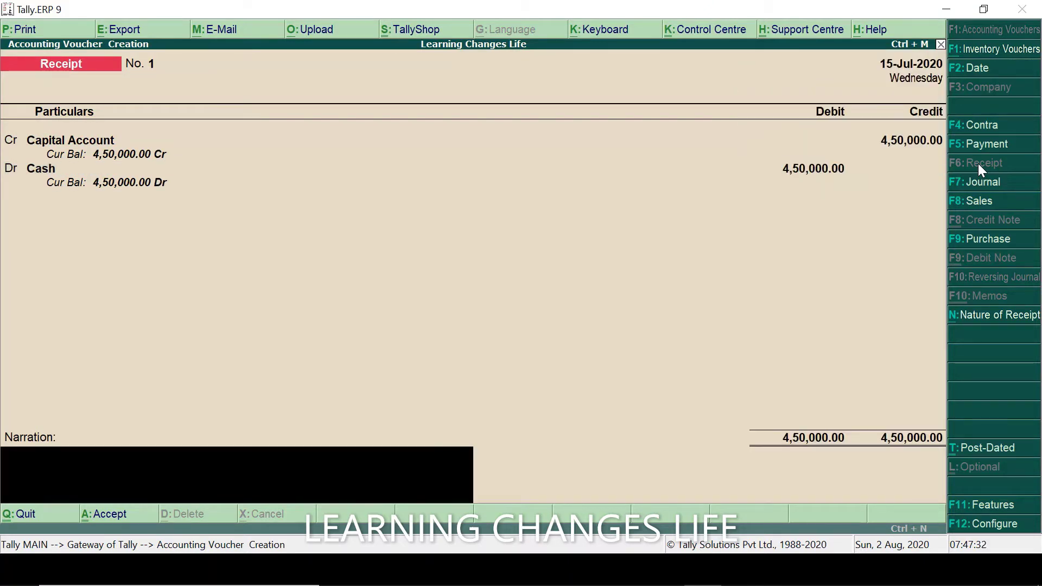
Enter the narration "Being Cash Intriduce in Business", save the receipt voucher and return to the Gateway of Tally
{"action": "type", "text": "Being Cash Intriduce in BUsine"}
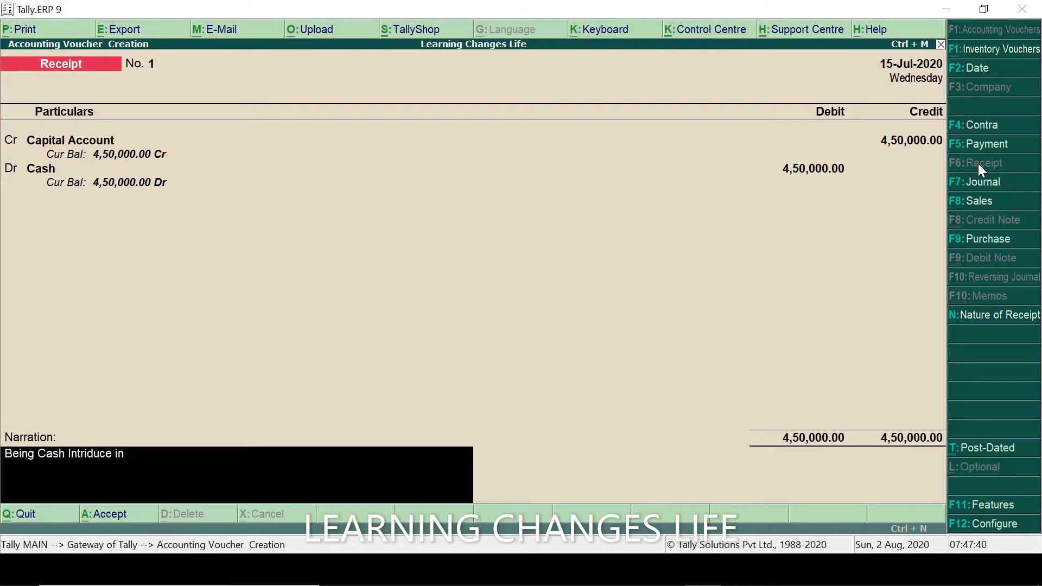
{"action": "type", "text": "ss"}
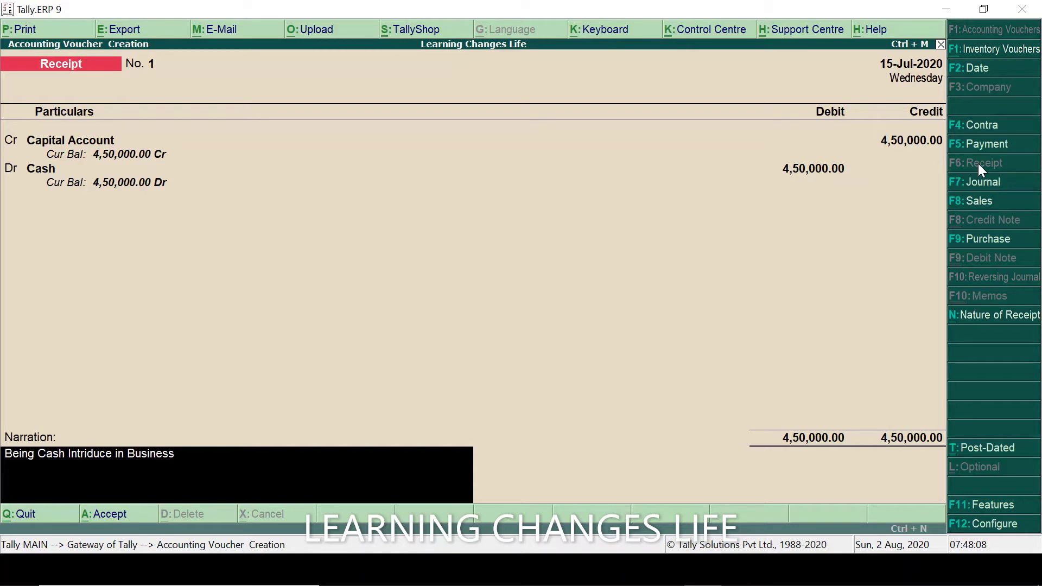
{"action": "key", "text": "Return"}
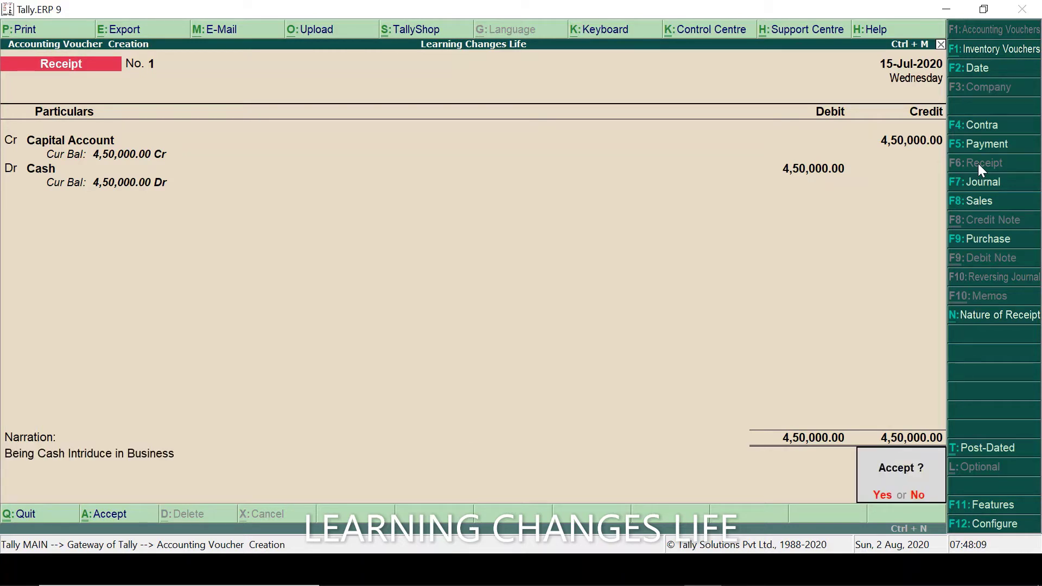
{"action": "key", "text": "Return"}
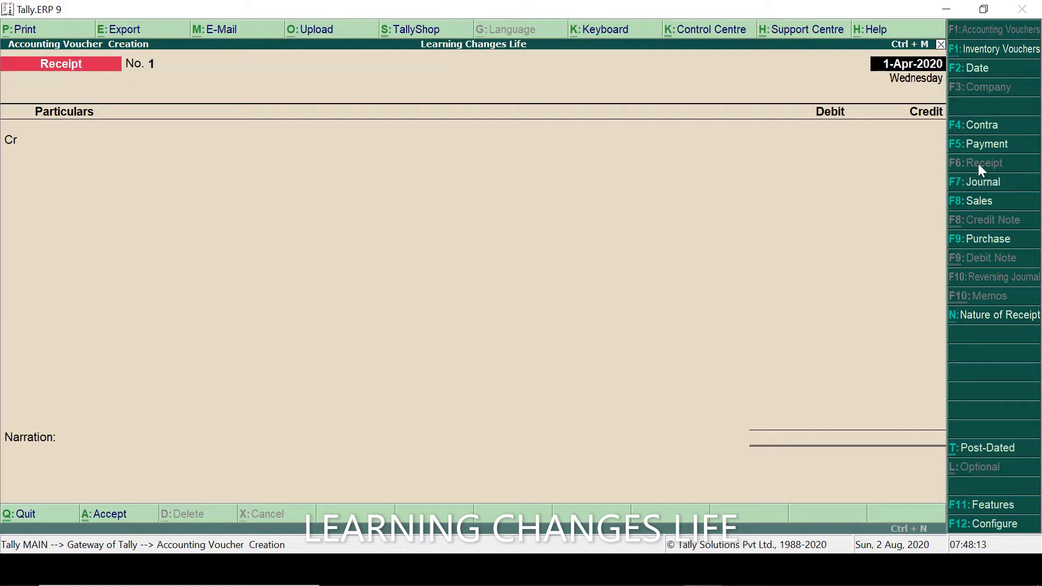
{"action": "key", "text": "BackSpace"}
{"action": "key", "text": "Escape"}
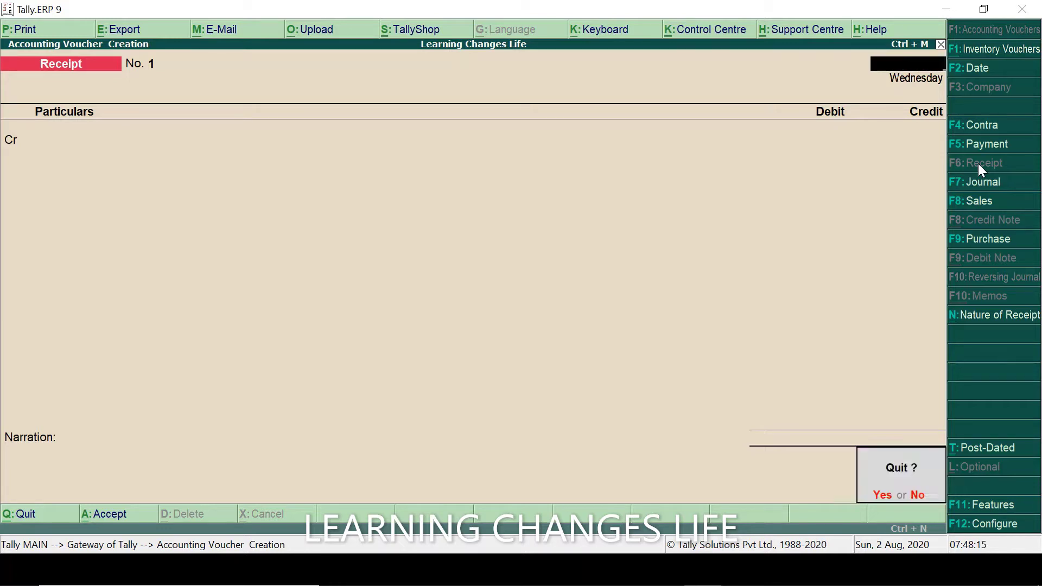
{"action": "key", "text": "Return"}
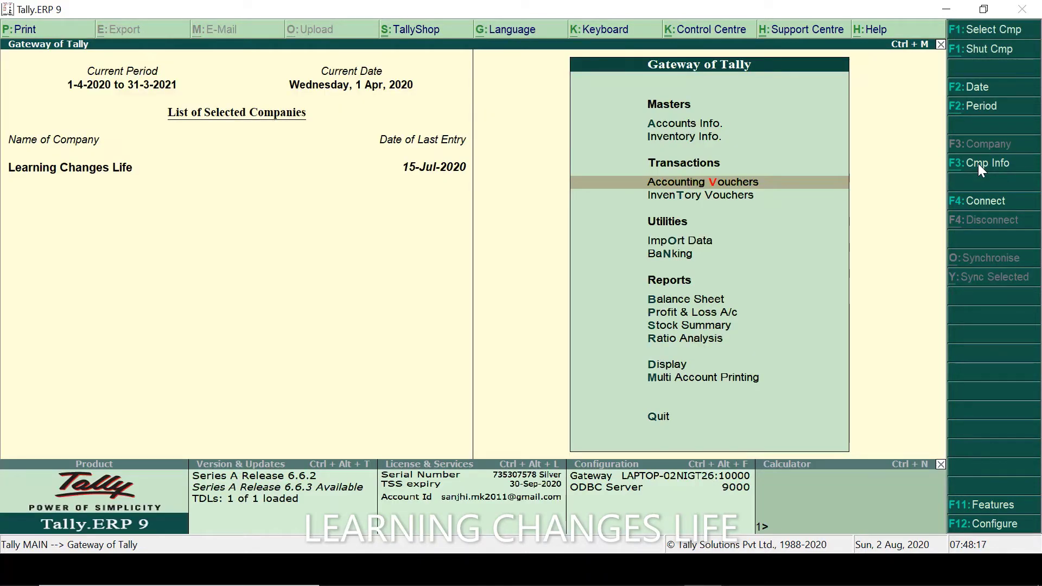
Open the Day Book from the display reports
{"action": "key", "text": "Down"}
{"action": "key", "text": "Down"}
{"action": "key", "text": "Down"}
{"action": "key", "text": "Down"}
{"action": "key", "text": "Down"}
{"action": "key", "text": "Down"}
{"action": "key", "text": "Down"}
{"action": "key", "text": "Down"}
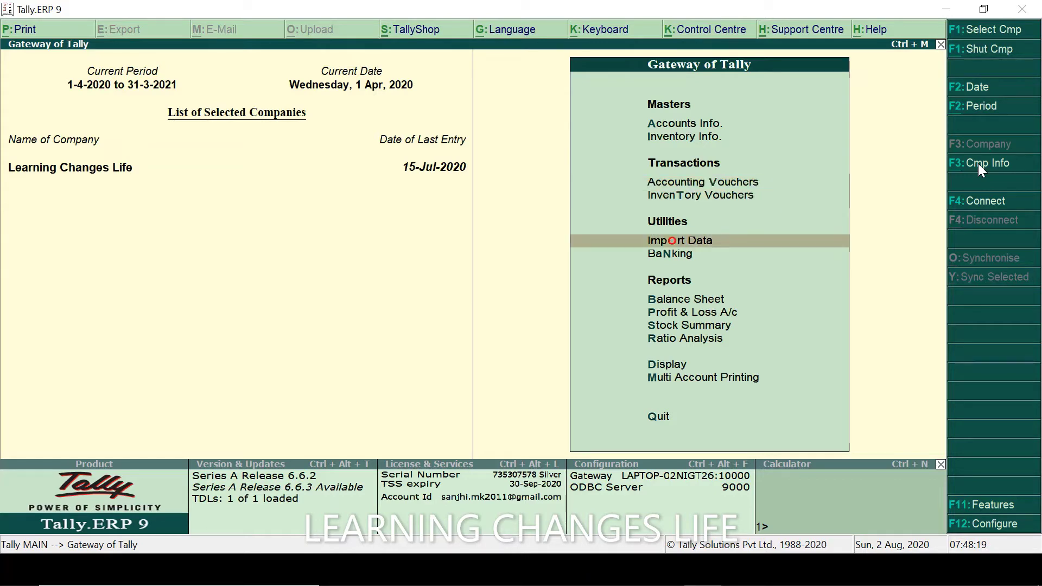
{"action": "key", "text": "Return"}
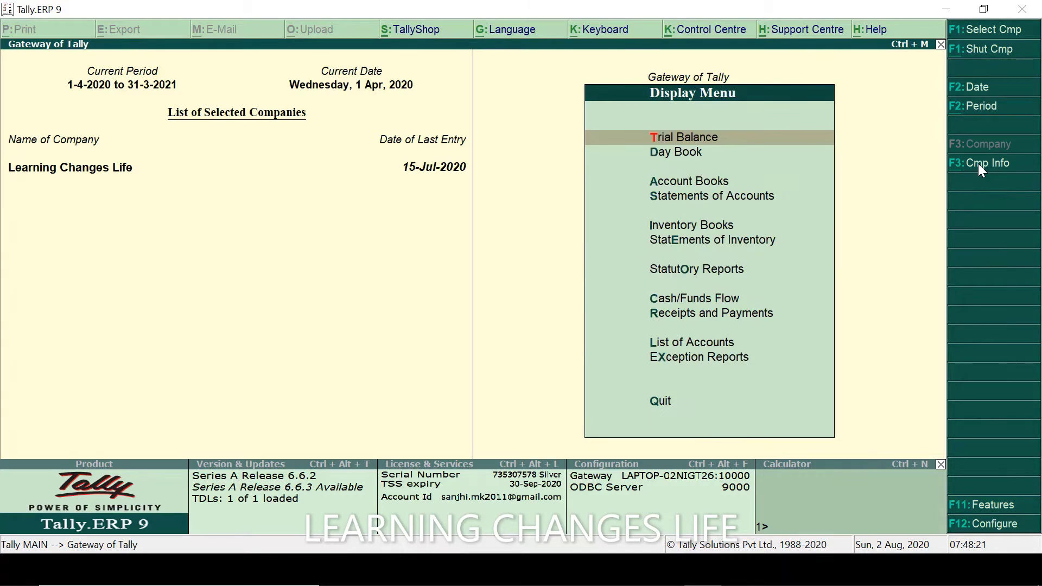
{"action": "key", "text": "Down"}
{"action": "key", "text": "Return"}
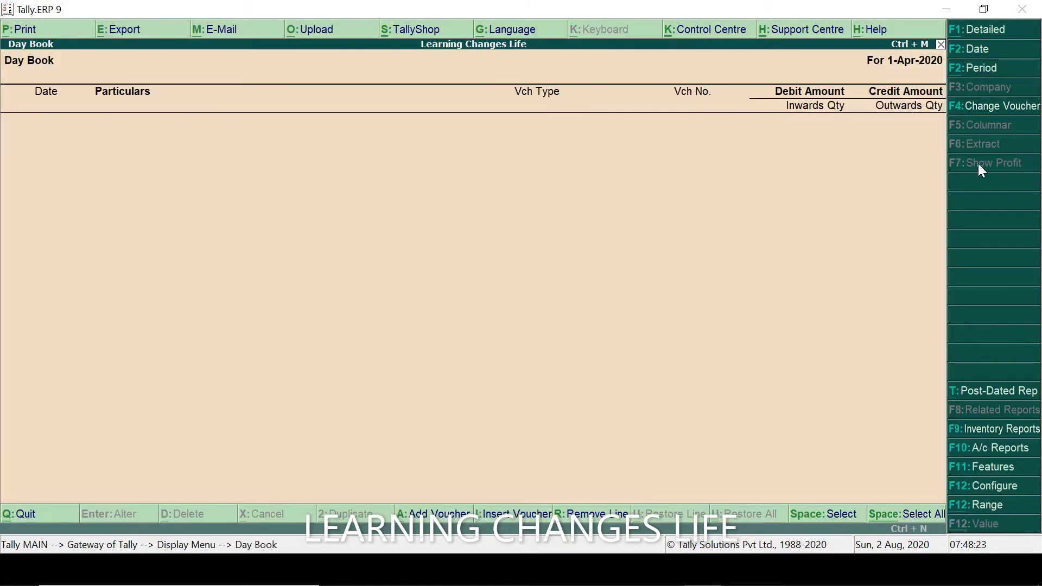
Show the Day Book for 1-Apr-2020 to 15-Jul-2020 and review the saved receipt voucher
{"action": "key", "text": "F2"}
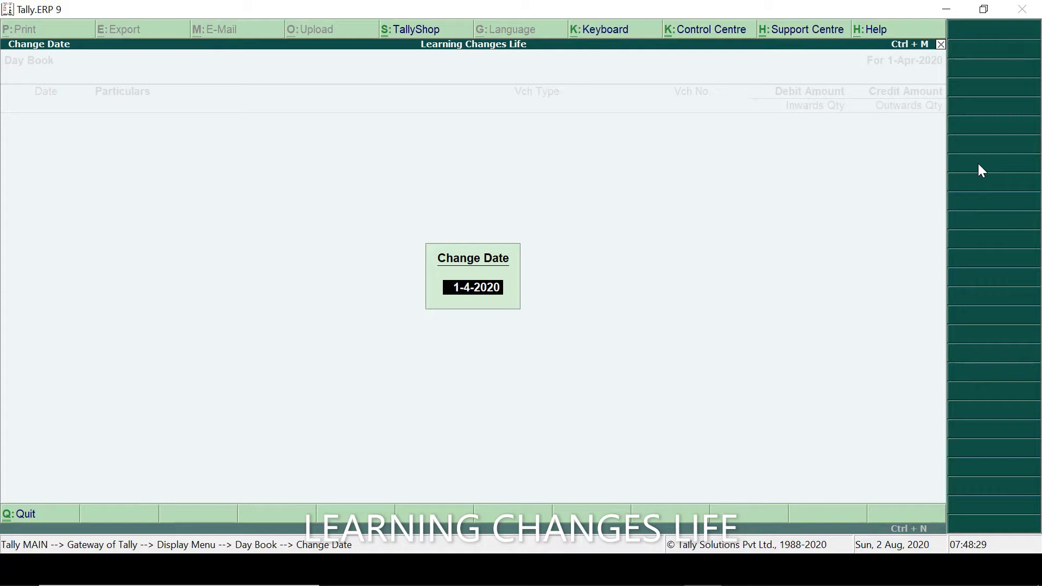
{"action": "key", "text": "BackSpace"}
{"action": "key", "text": "Return"}
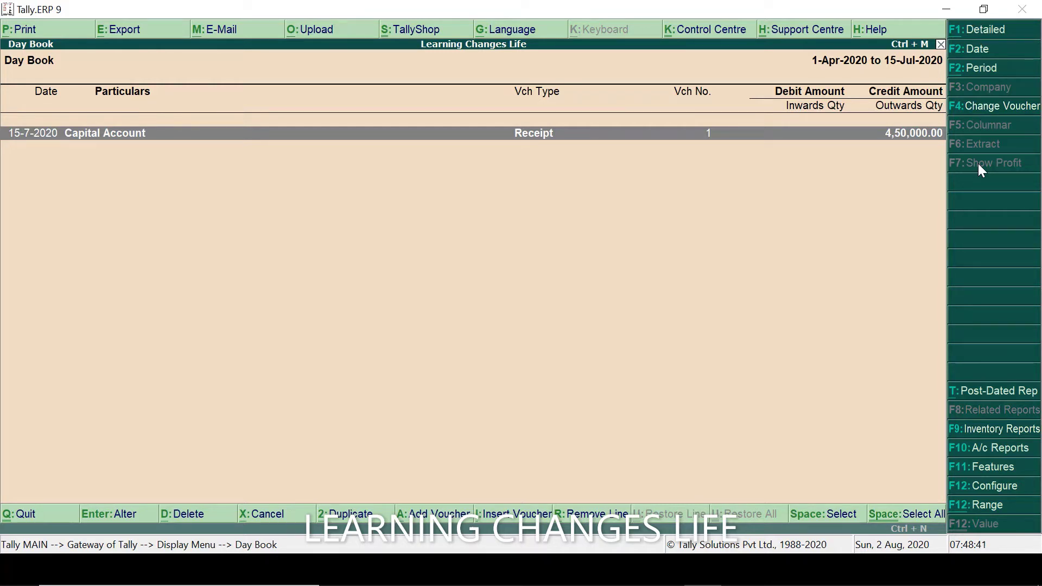
{"action": "key", "text": "Return"}
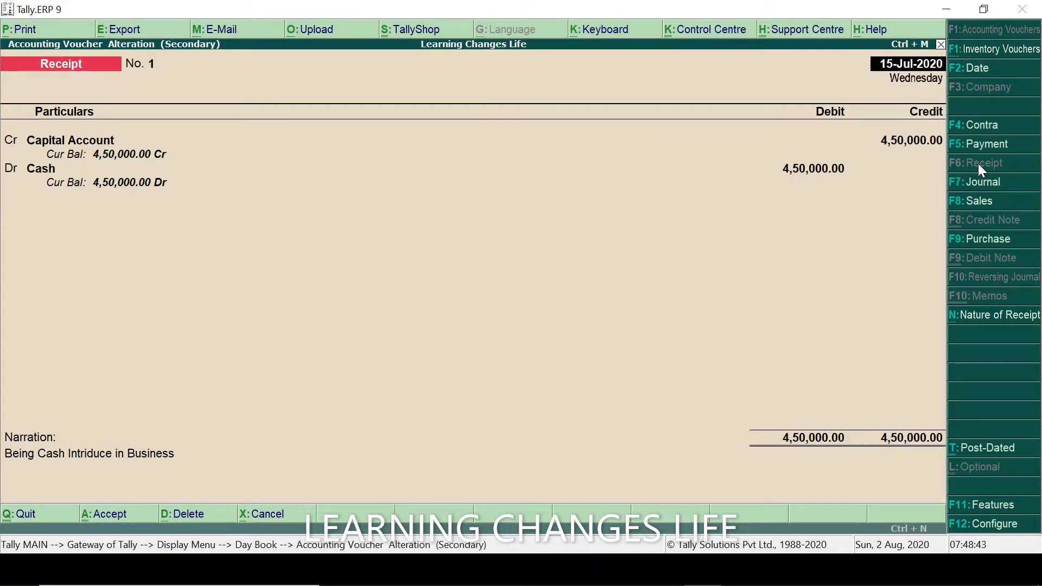
{"action": "key", "text": "Escape"}
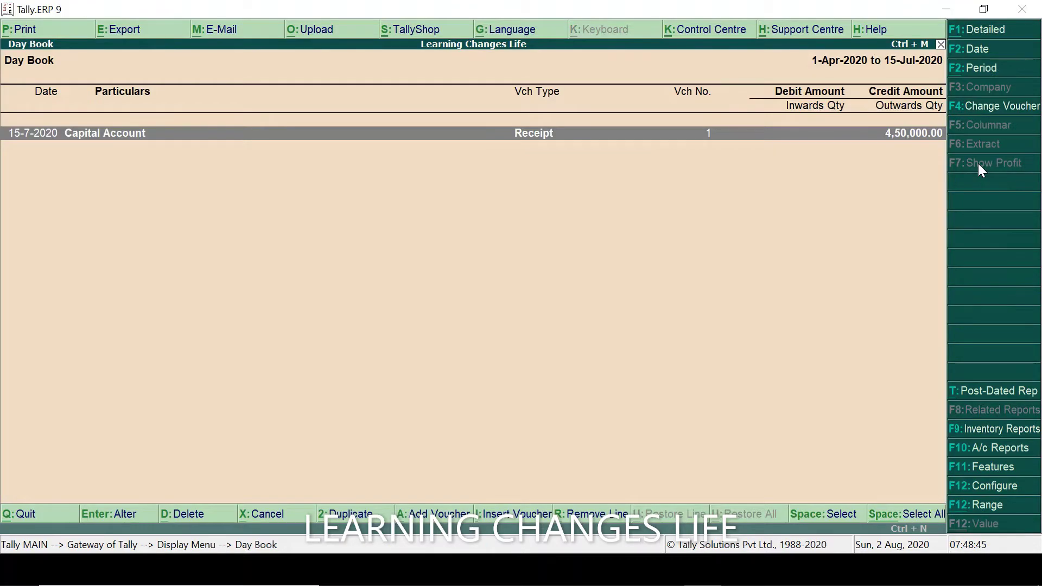
Switch to the Excel sheet and read the second transaction, the furniture purchase, with its date and accounts
{"action": "key", "text": "alt+Tab"}
{"action": "key", "text": "Down"}
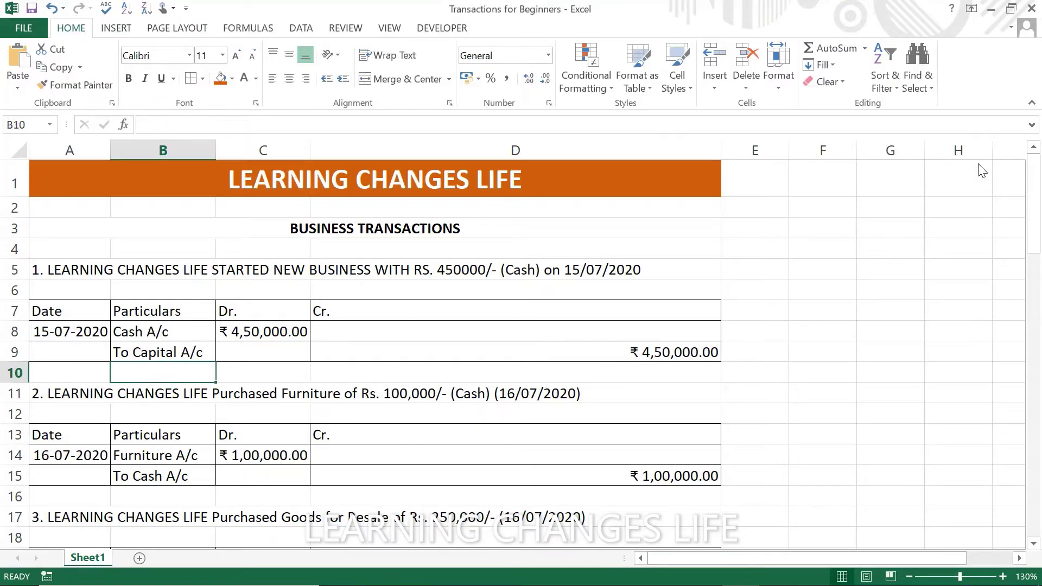
{"action": "key", "text": "Left"}
{"action": "key", "text": "Down"}
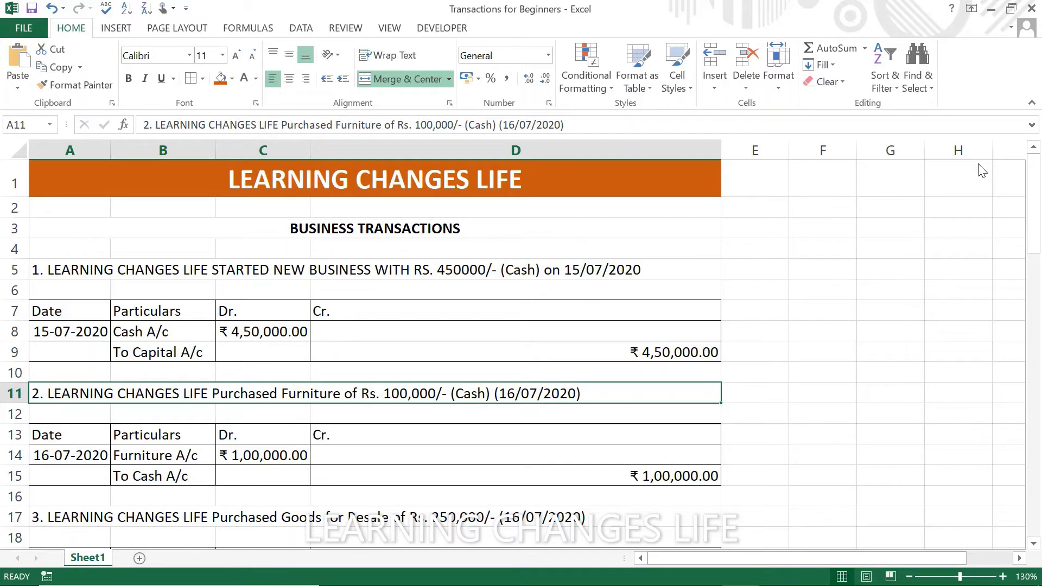
{"action": "key", "text": "Down"}
{"action": "key", "text": "Down"}
{"action": "key", "text": "Down"}
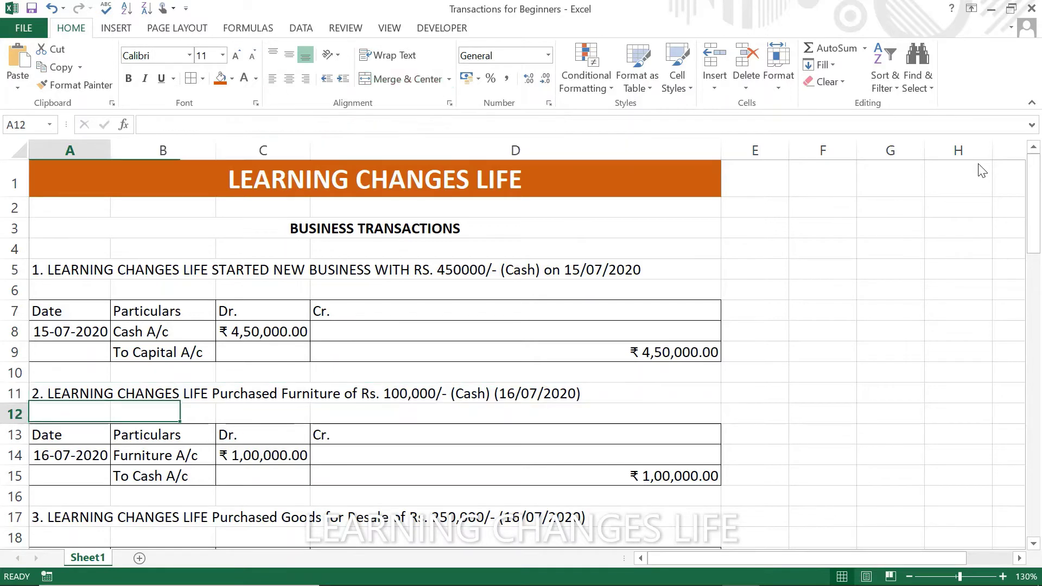
{"action": "key", "text": "Right"}
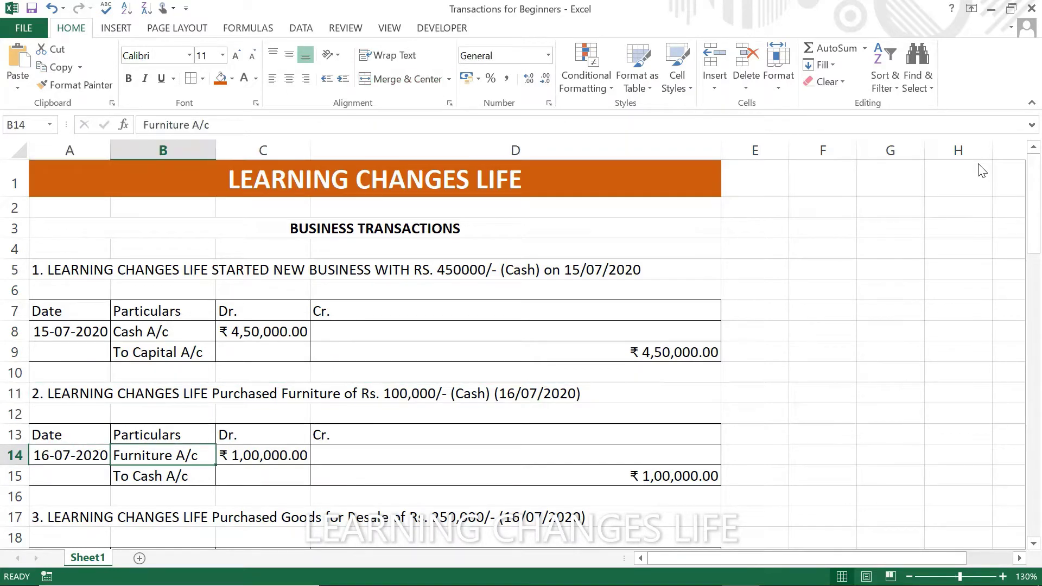
Return to Tally.ERP 9, leave the Day Book and open the creation form for a new single ledger
{"action": "key", "text": "alt+Tab"}
{"action": "key", "text": "Escape"}
{"action": "key", "text": "Escape"}
{"action": "key", "text": "Escape"}
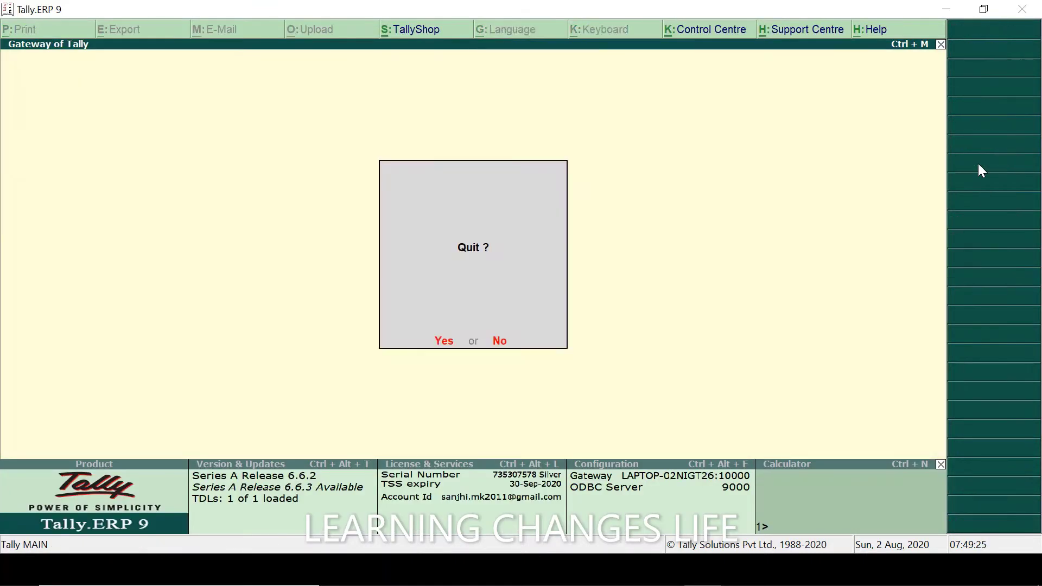
{"action": "key", "text": "Escape"}
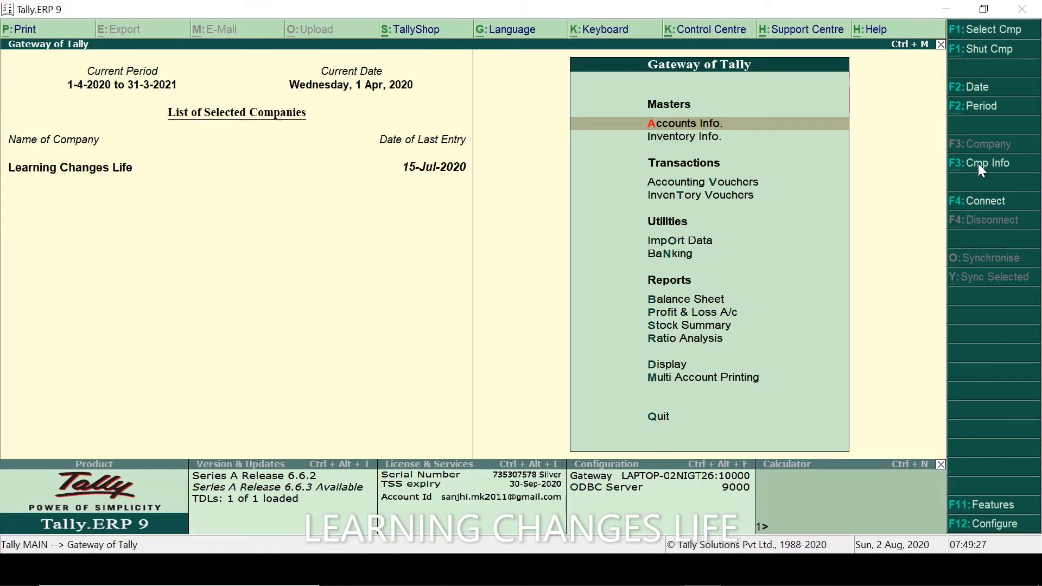
{"action": "key", "text": "Return"}
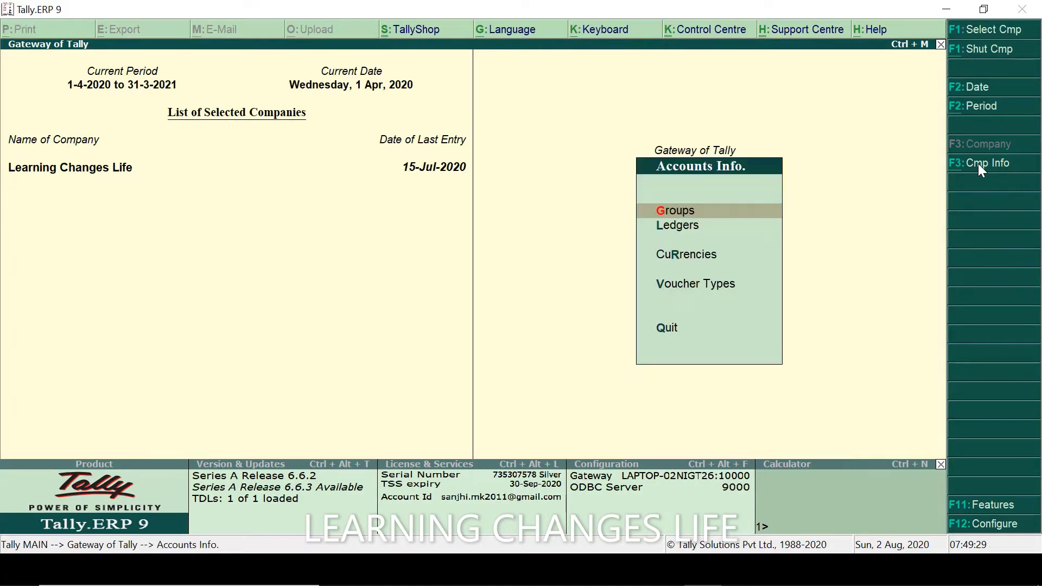
{"action": "key", "text": "l"}
{"action": "key", "text": "Return"}
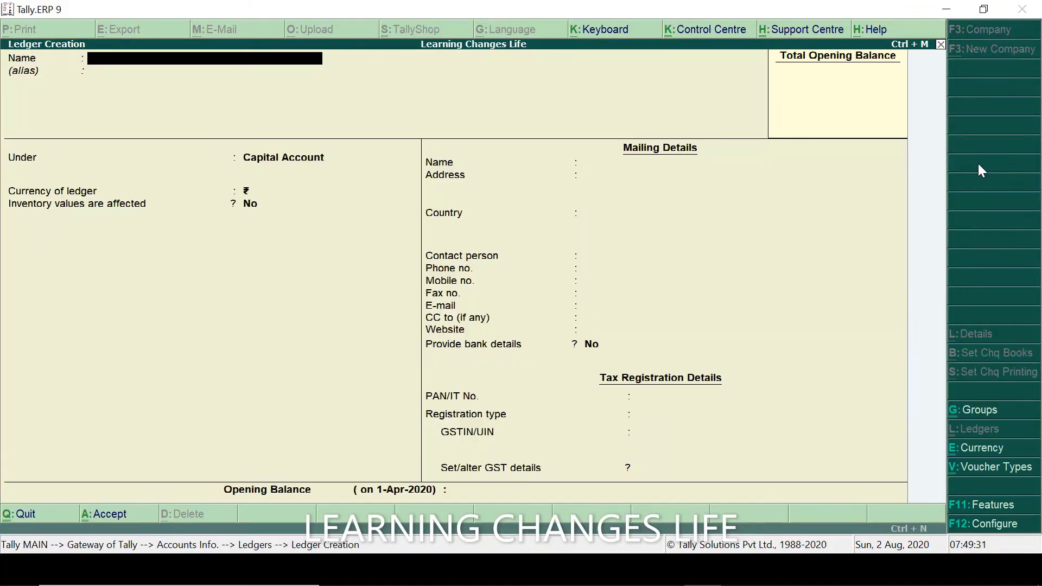
Name the new ledger Furniture and place it under the Fixed Assets group
{"action": "type", "text": "Furno"}
{"action": "key", "text": "BackSpace"}
{"action": "type", "text": "iture"}
{"action": "key", "text": "Return"}
{"action": "key", "text": "Return"}
{"action": "type", "text": "F"}
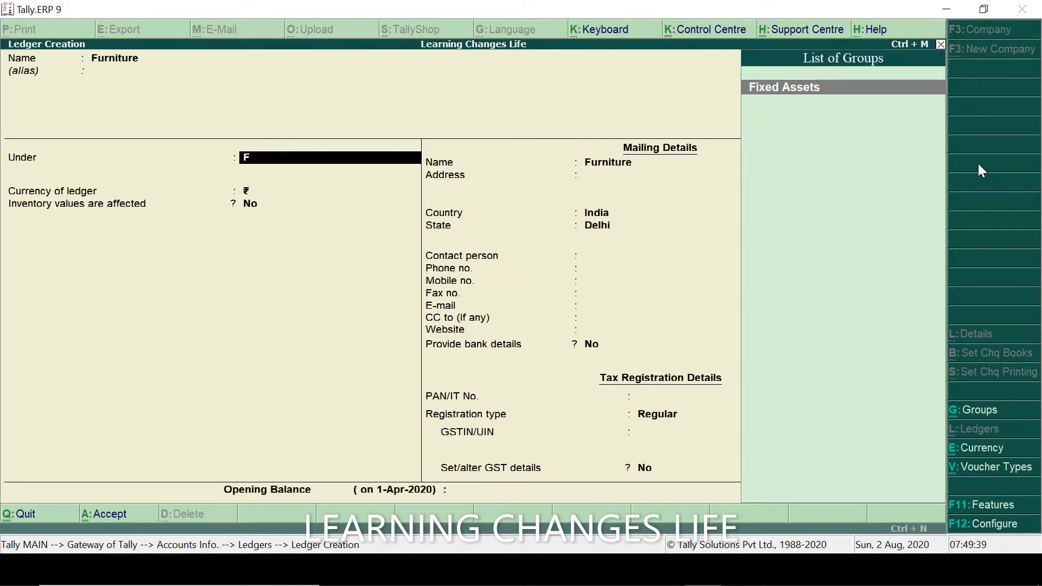
{"action": "type", "text": "ix"}
{"action": "key", "text": "Return"}
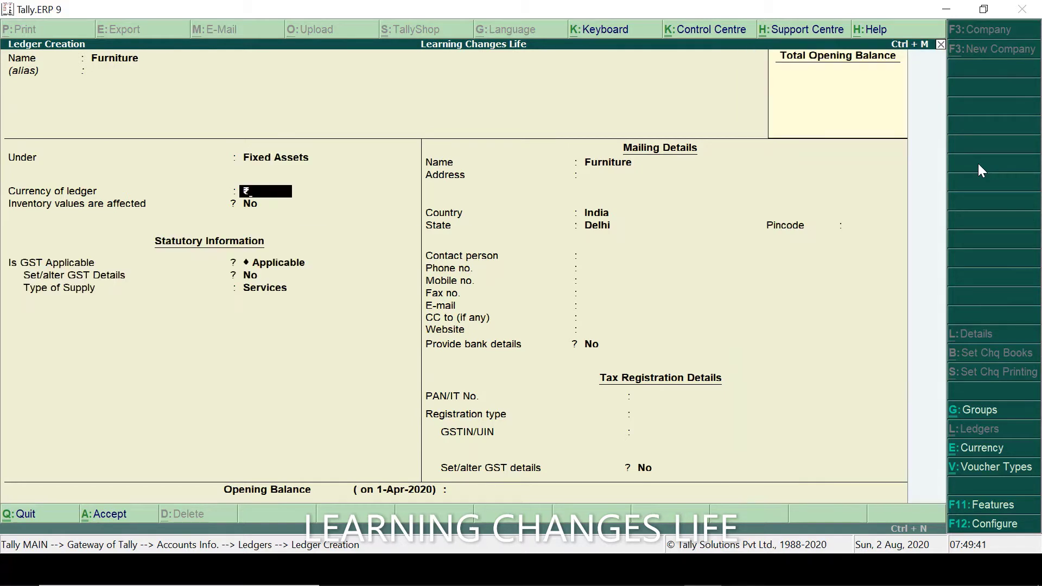
Check the Fixed Assets group's settings in its alteration form and return to the Furniture ledger
{"action": "type", "text": "e"}
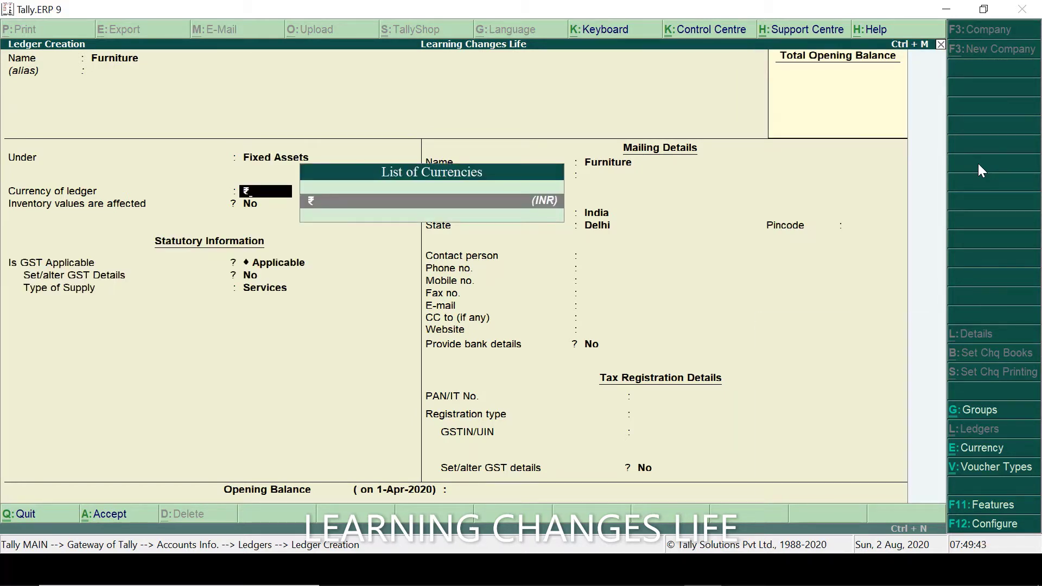
{"action": "key", "text": "Return"}
{"action": "key", "text": "BackSpace"}
{"action": "key", "text": "BackSpace"}
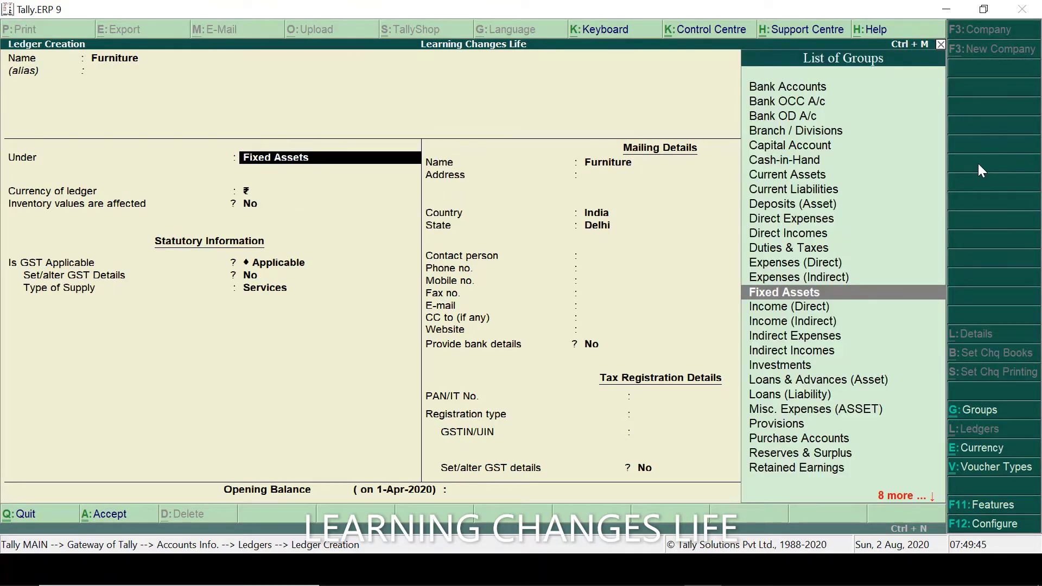
{"action": "key", "text": "ctrl+Return"}
{"action": "key", "text": "Return"}
{"action": "key", "text": "Return"}
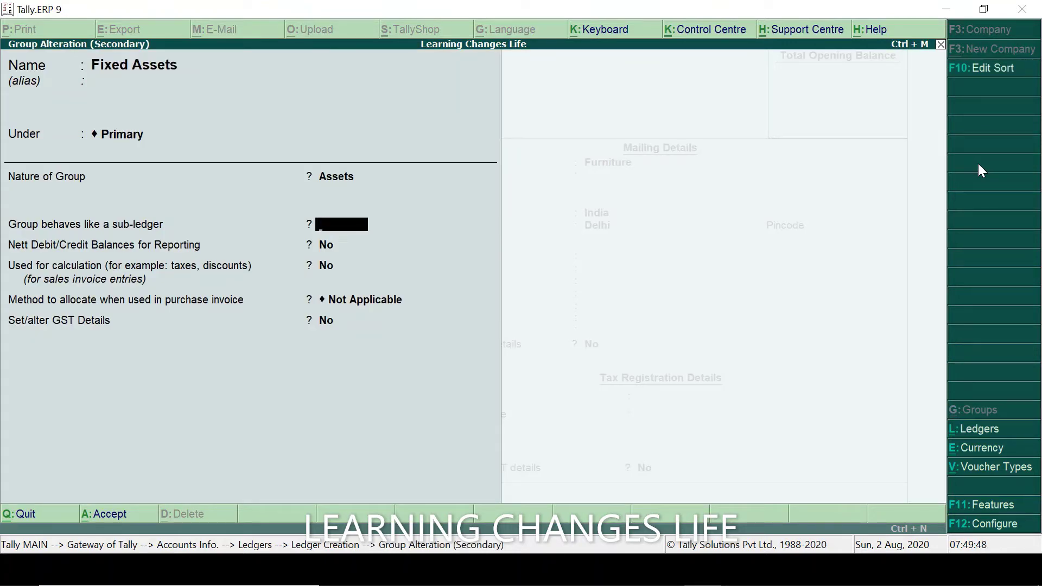
{"action": "key", "text": "ctrl+a"}
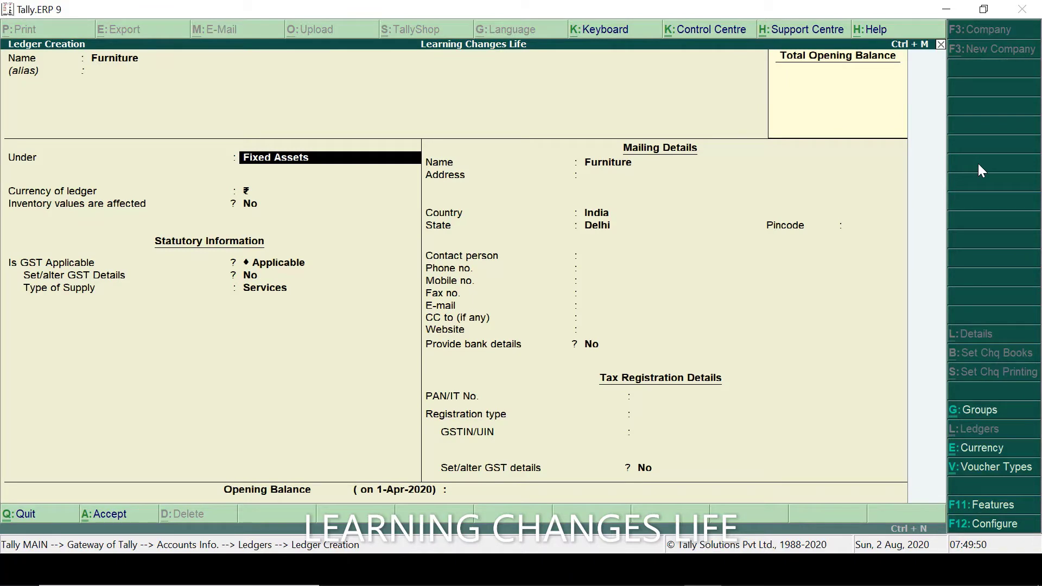
Set GST to Not Applicable for the Furniture ledger
{"action": "key", "text": "Return"}
{"action": "key", "text": "Return"}
{"action": "key", "text": "Return"}
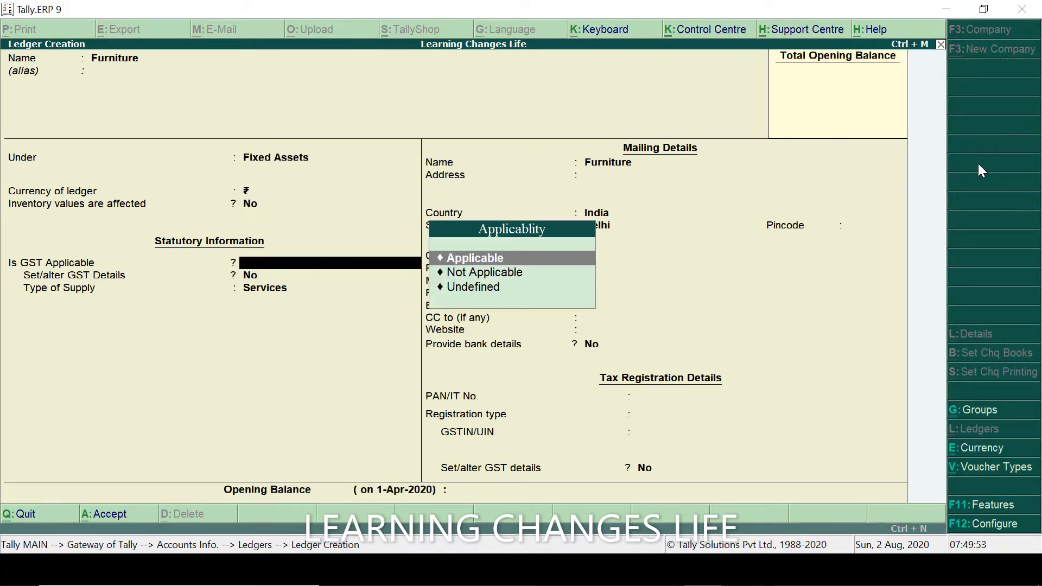
{"action": "key", "text": "Down"}
{"action": "key", "text": "Return"}
{"action": "key", "text": "Return"}
{"action": "key", "text": "Return"}
{"action": "key", "text": "Return"}
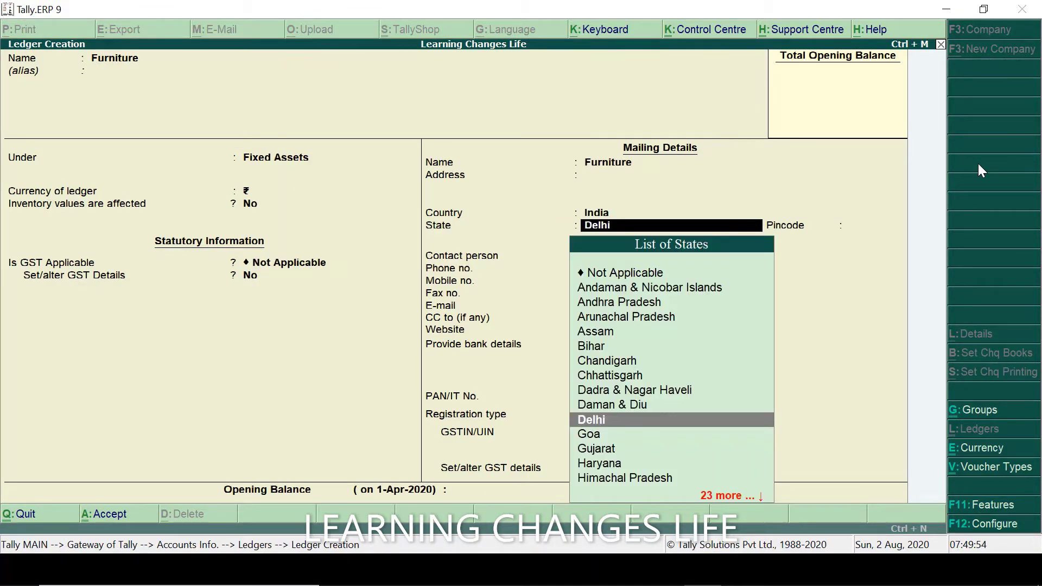
Keep the default mailing and tax registration details and save the Furniture ledger
{"action": "key", "text": "Return"}
{"action": "key", "text": "Return"}
{"action": "key", "text": "Return"}
{"action": "key", "text": "Return"}
{"action": "key", "text": "Return"}
{"action": "key", "text": "Return"}
{"action": "key", "text": "Return"}
{"action": "key", "text": "Return"}
{"action": "key", "text": "Return"}
{"action": "key", "text": "Return"}
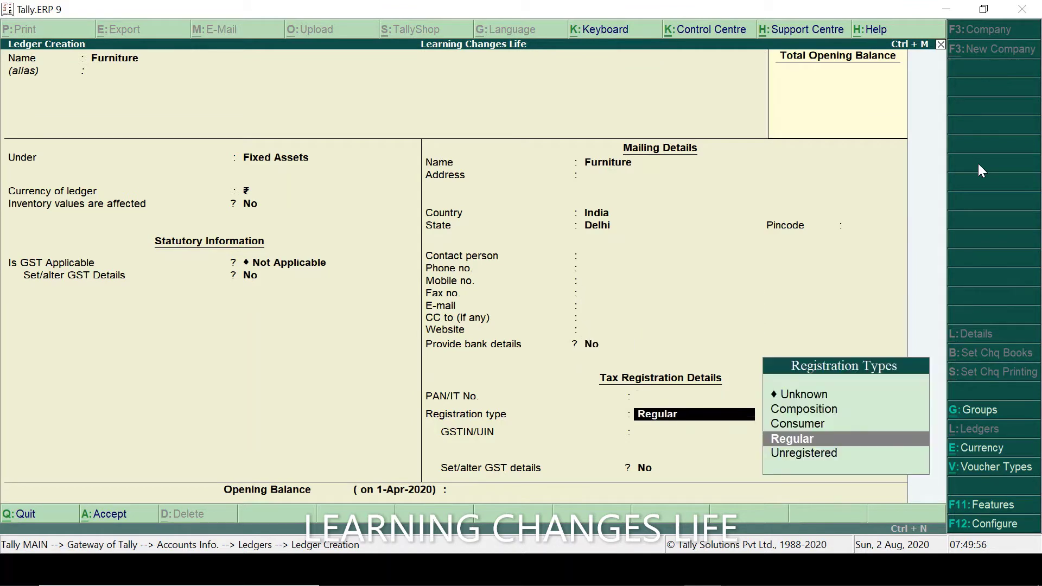
{"action": "key", "text": "Return"}
{"action": "key", "text": "Return"}
{"action": "key", "text": "Return"}
{"action": "key", "text": "Return"}
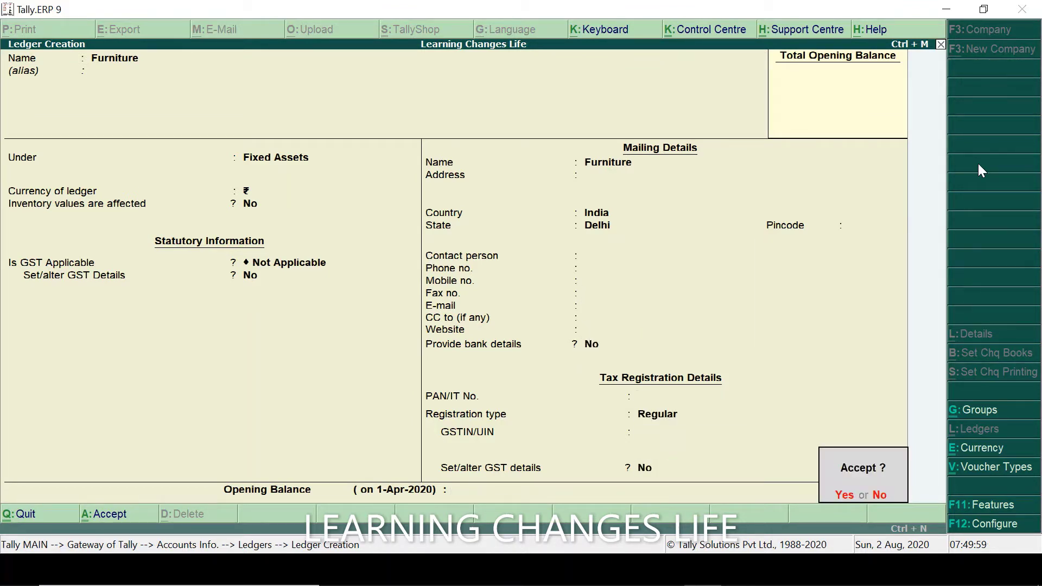
{"action": "key", "text": "Return"}
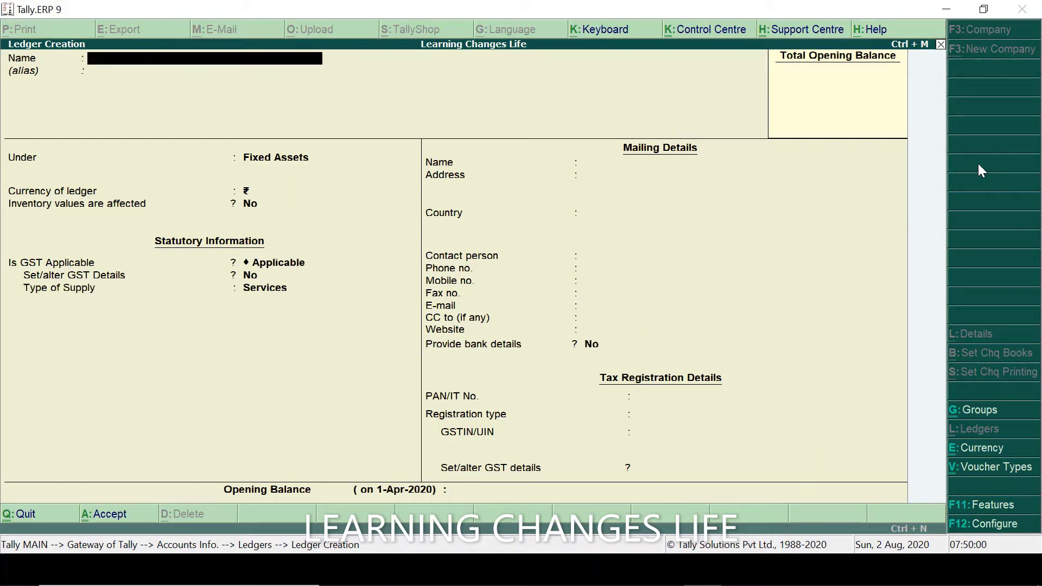
Leave ledger creation, switch to the Excel sheet and read the accounts of the furniture purchase
{"action": "key", "text": "Escape"}
{"action": "key", "text": "Return"}
{"action": "key", "text": "alt+Tab"}
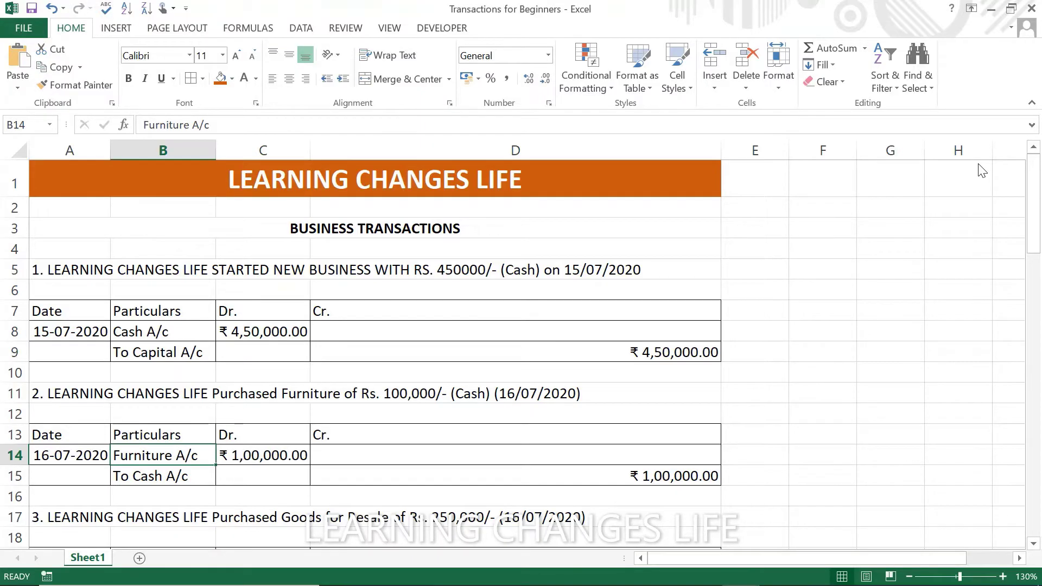
{"action": "key", "text": "Right"}
{"action": "key", "text": "Left"}
{"action": "key", "text": "Down"}
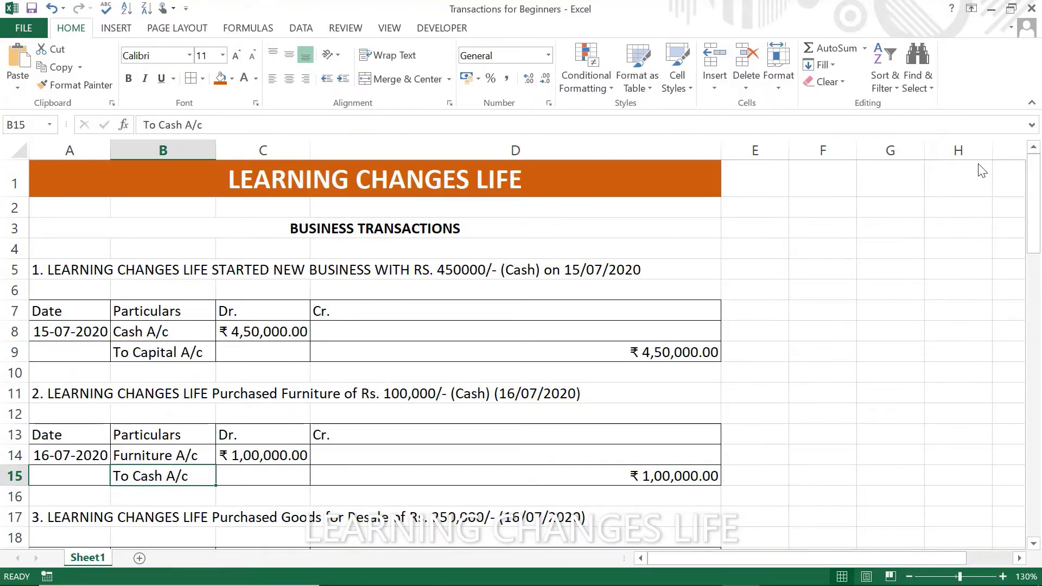
Switch back to Tally.ERP 9 and check the list of existing ledgers for the Cash account
{"action": "key", "text": "alt+Tab"}
{"action": "key", "text": "Down"}
{"action": "key", "text": "Down"}
{"action": "key", "text": "Return"}
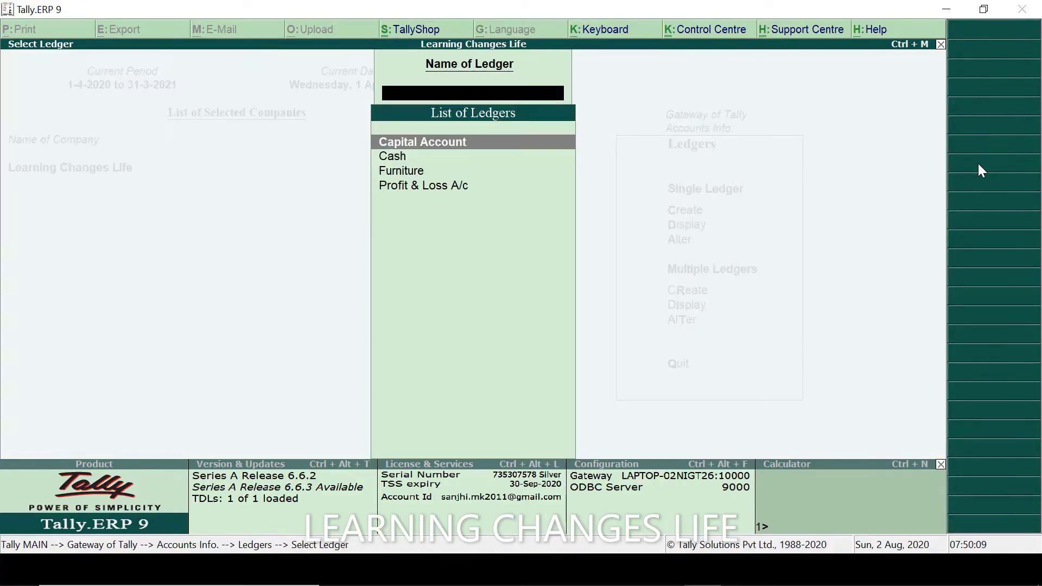
{"action": "key", "text": "Down"}
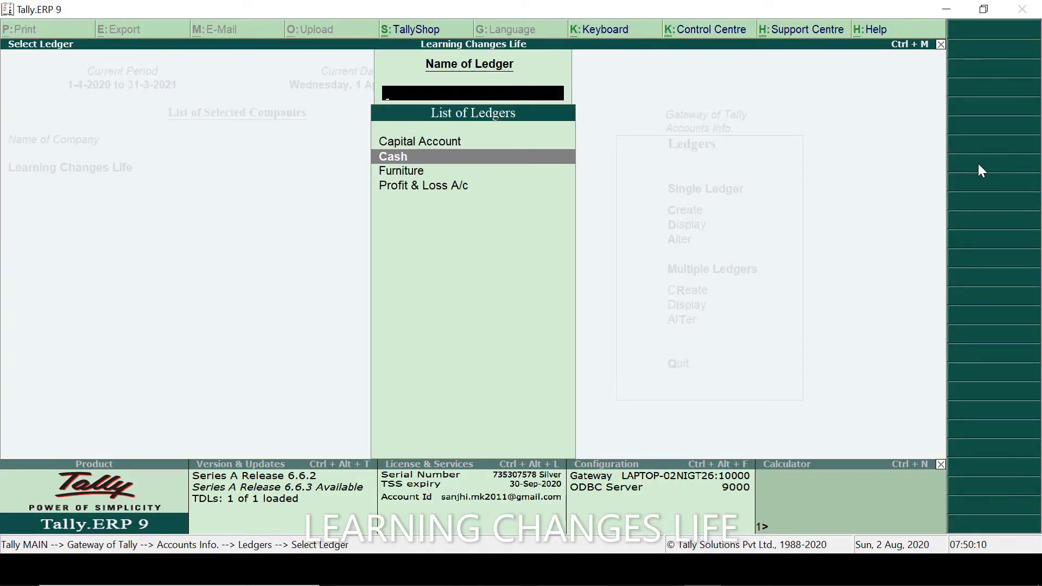
{"action": "key", "text": "Escape"}
Go back to the Gateway of Tally and open accounting voucher creation
{"action": "key", "text": "Up"}
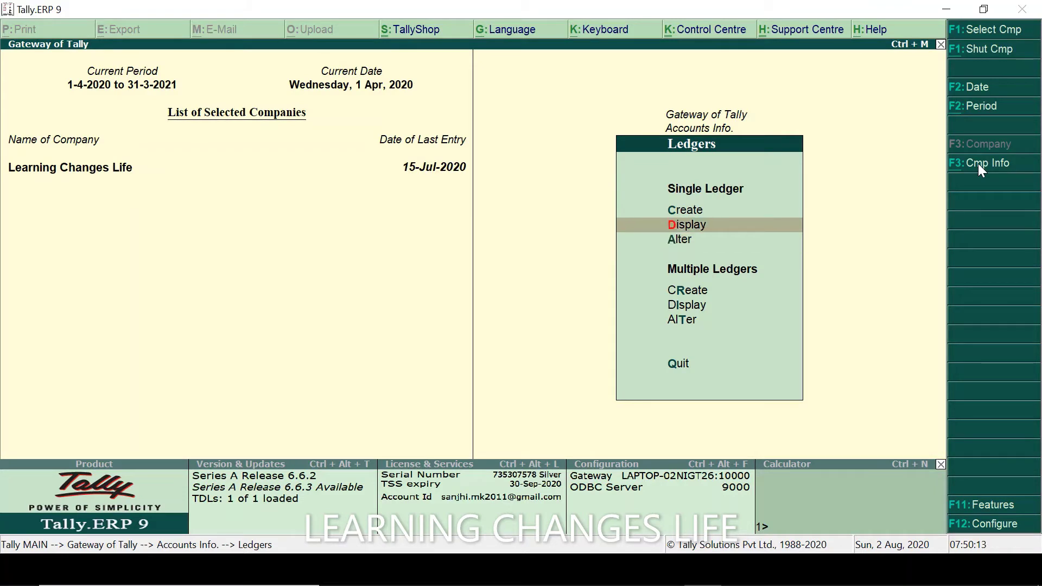
{"action": "key", "text": "Escape"}
{"action": "key", "text": "Escape"}
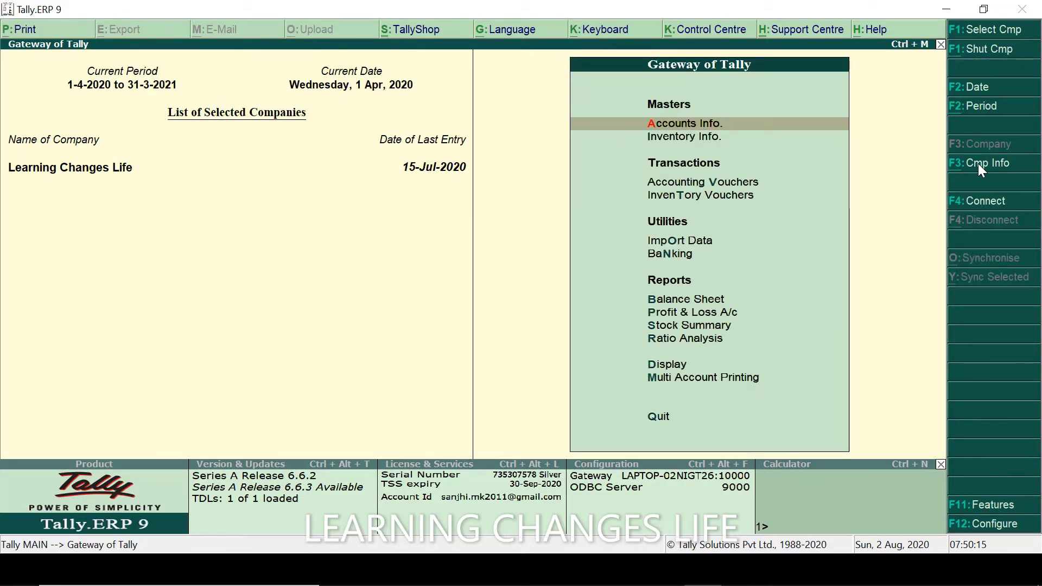
{"action": "key", "text": "Down"}
{"action": "key", "text": "Down"}
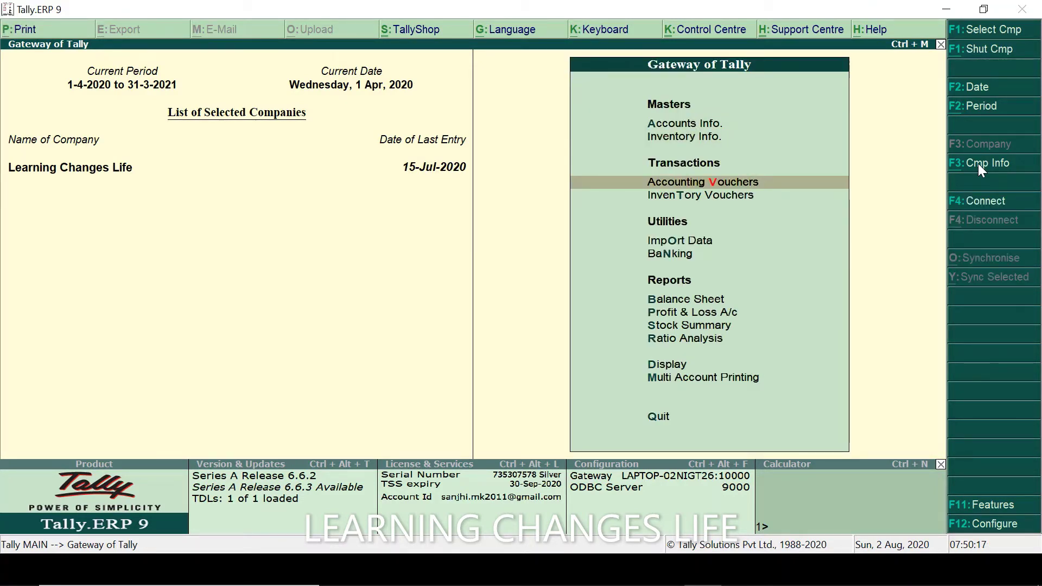
{"action": "key", "text": "Return"}
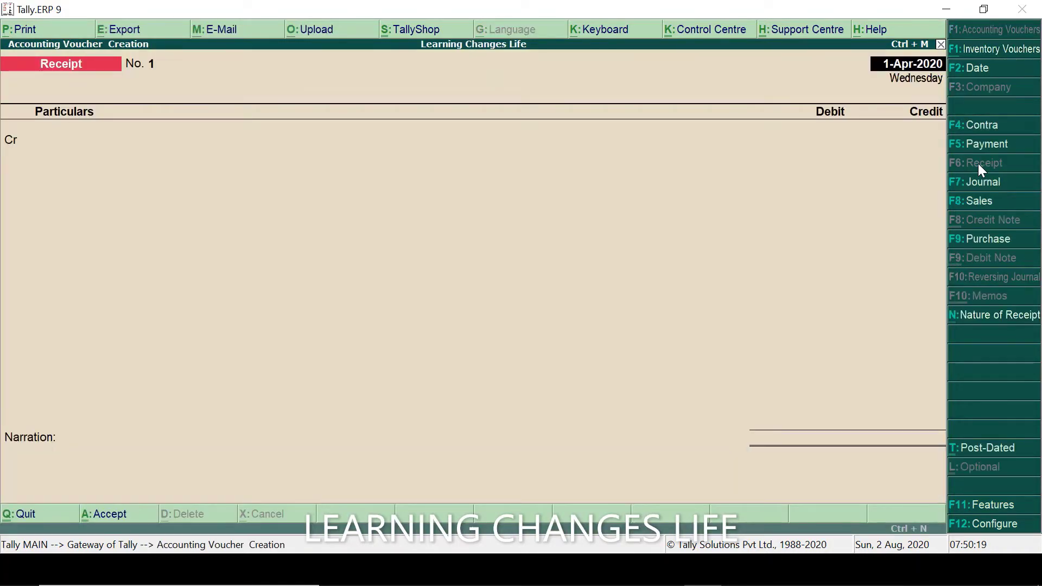
Switch to the Excel sheet and read the furniture purchase's date, debit account and credit account
{"action": "key", "text": "alt+Tab"}
{"action": "key", "text": "Left"}
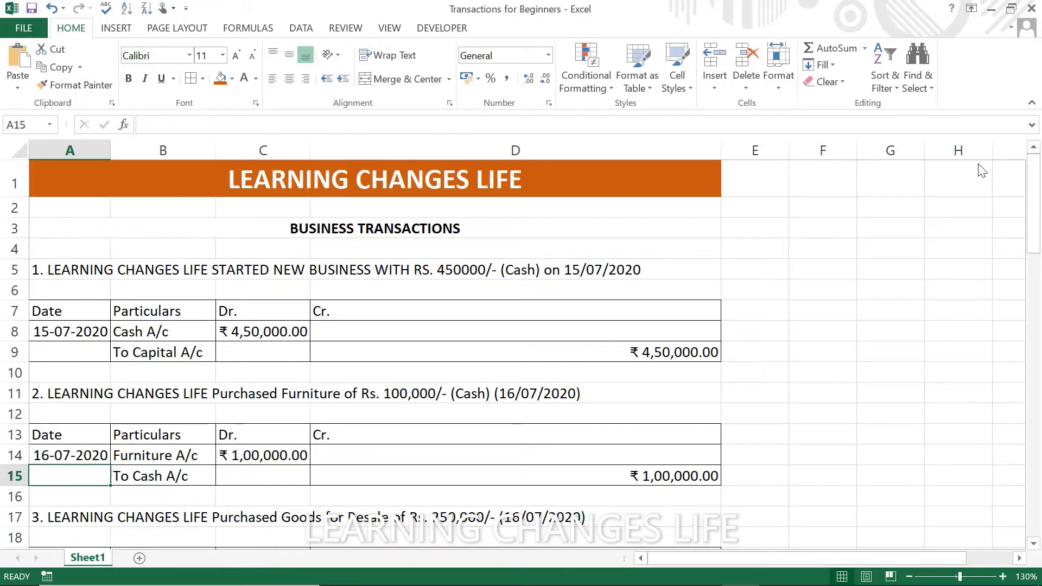
{"action": "key", "text": "Right"}
{"action": "key", "text": "Up"}
{"action": "key", "text": "Left"}
{"action": "key", "text": "Right"}
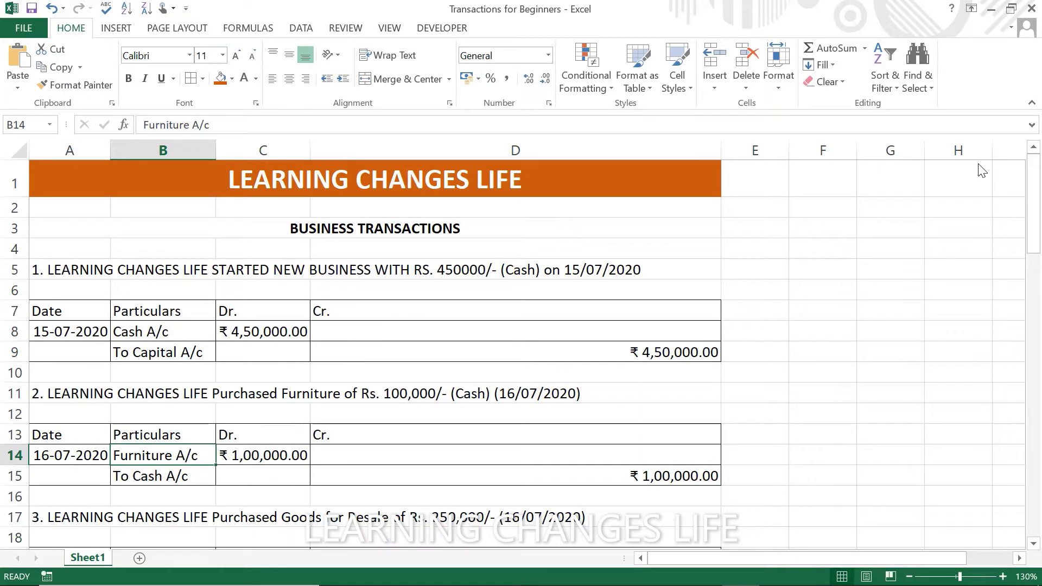
{"action": "key", "text": "Right"}
{"action": "key", "text": "Down"}
{"action": "key", "text": "Left"}
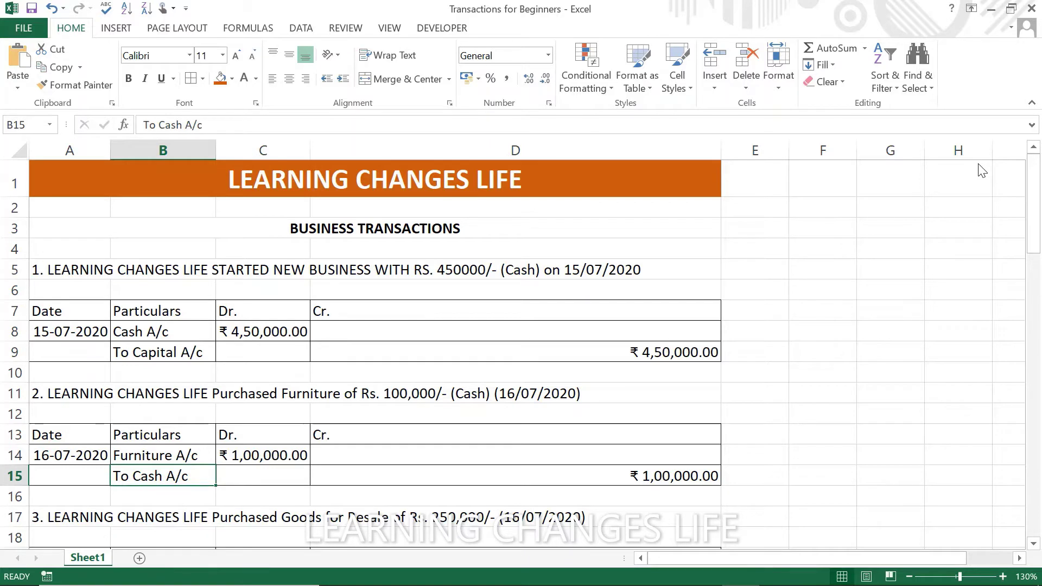
Compare the cash account line in the first transaction with the one in the furniture purchase
{"action": "key", "text": "Up"}
{"action": "key", "text": "Up"}
{"action": "key", "text": "Up"}
{"action": "key", "text": "Up"}
{"action": "key", "text": "Up"}
{"action": "key", "text": "Up"}
{"action": "key", "text": "Up"}
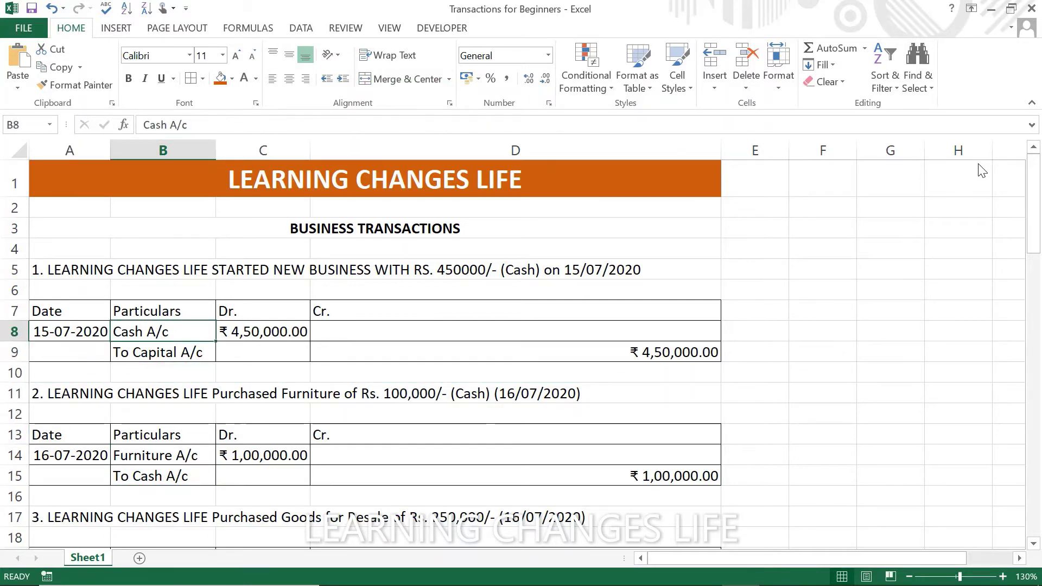
{"action": "key", "text": "Down"}
{"action": "key", "text": "Down"}
{"action": "key", "text": "Down"}
{"action": "key", "text": "Down"}
{"action": "key", "text": "Down"}
{"action": "key", "text": "Down"}
{"action": "key", "text": "Down"}
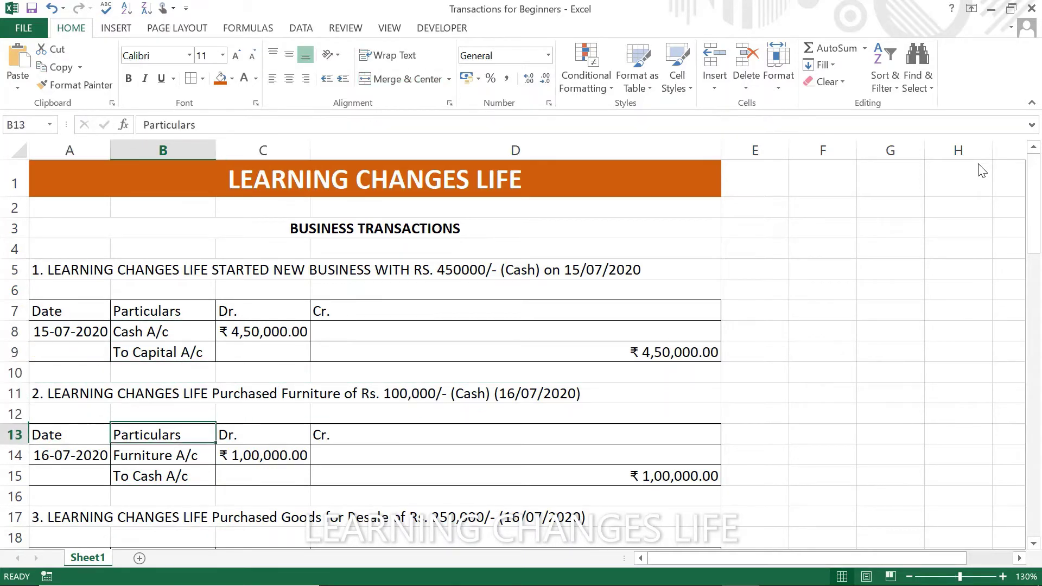
{"action": "key", "text": "Up"}
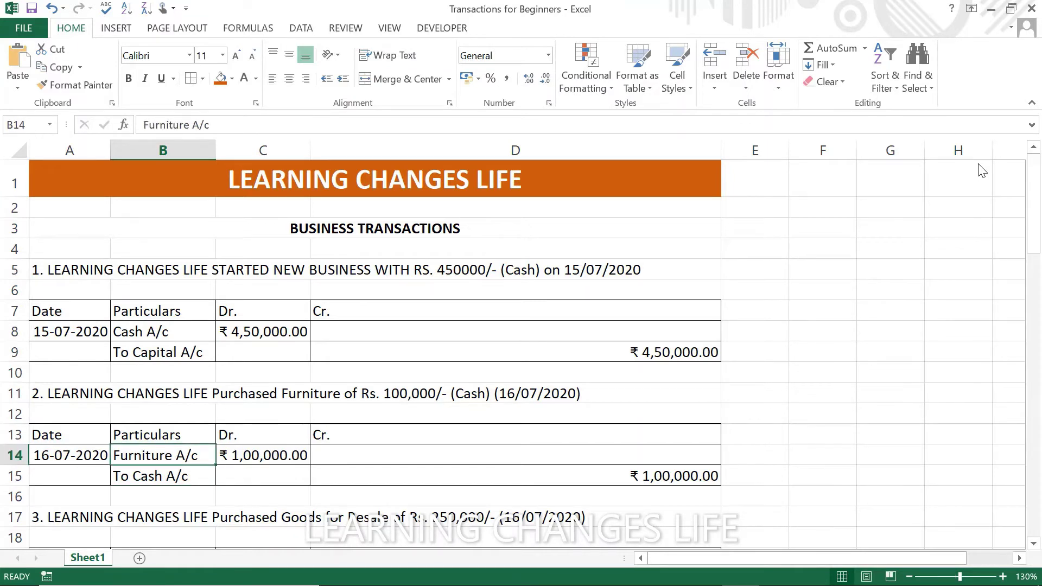
{"action": "key", "text": "Down"}
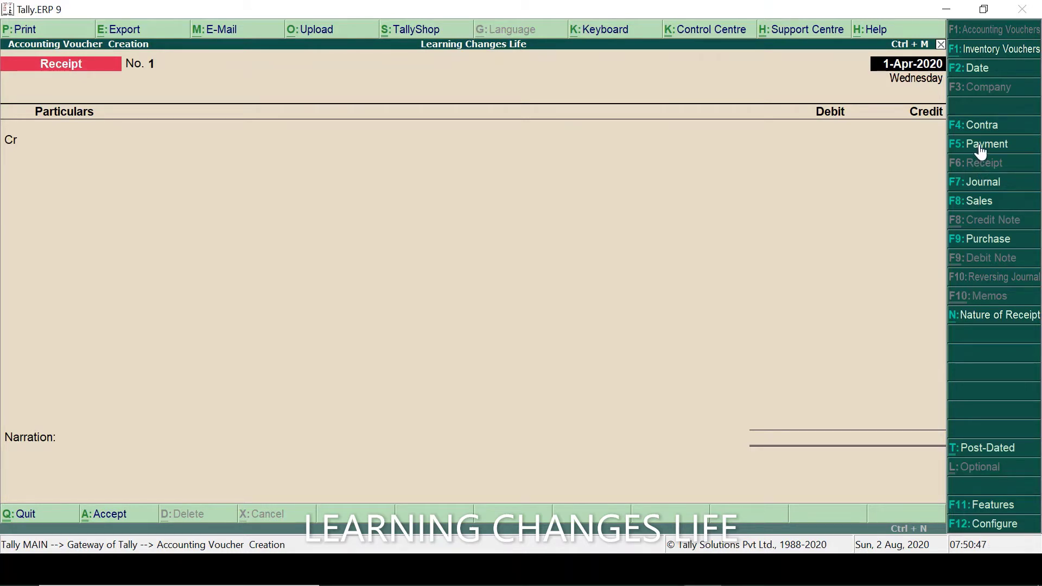
Change the voucher type to Payment in Tally.ERP 9 and date it 16-Jul-2020, following the Excel entry
{"action": "left_click", "coordinate": [981, 151]}
{"action": "left_click", "coordinate": [980, 145]}
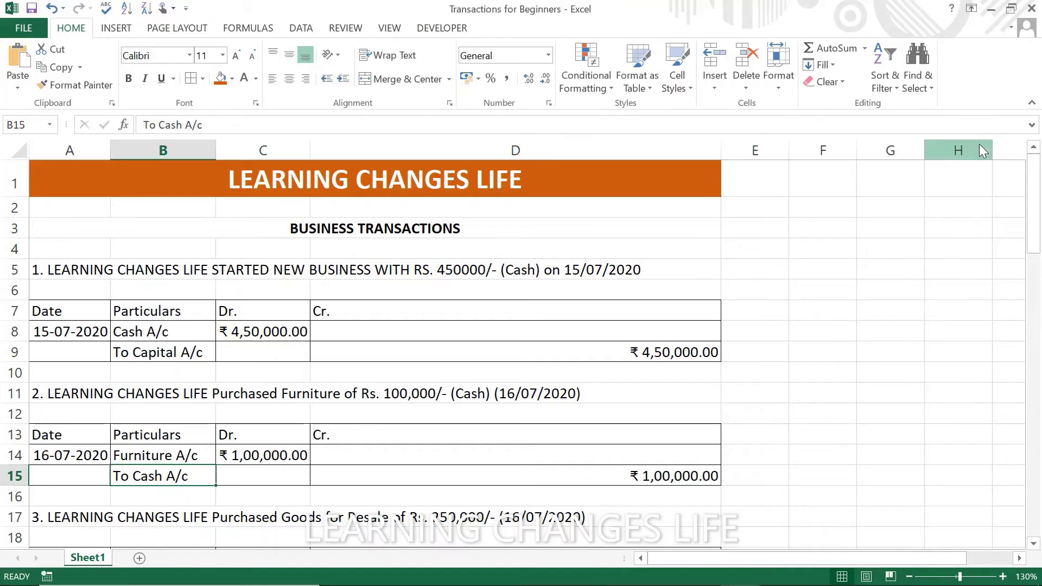
{"action": "key", "text": "Right"}
{"action": "key", "text": "Left"}
{"action": "key", "text": "Up"}
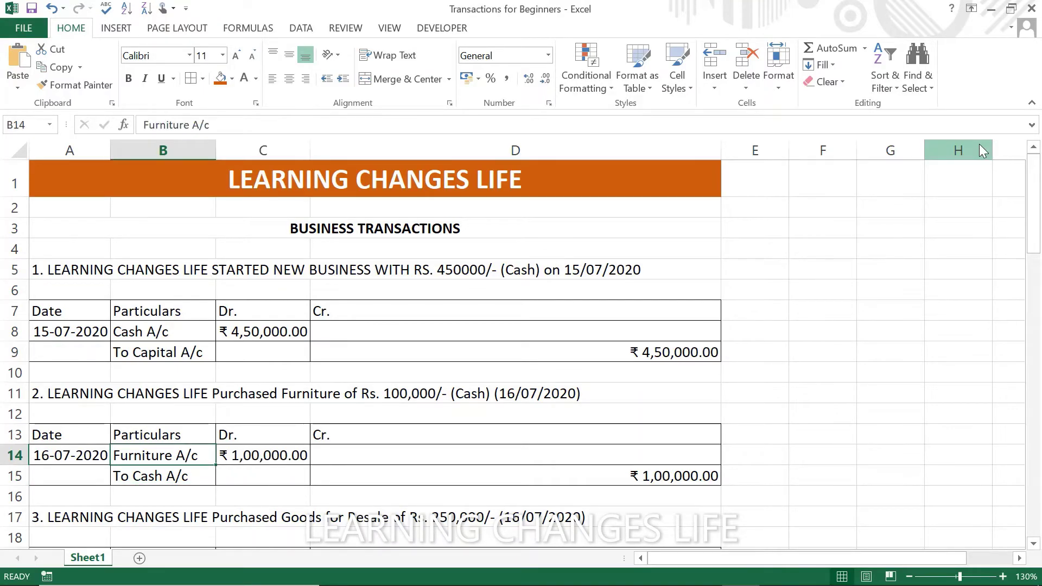
{"action": "key", "text": "alt+Tab"}
{"action": "type", "text": "16-7"}
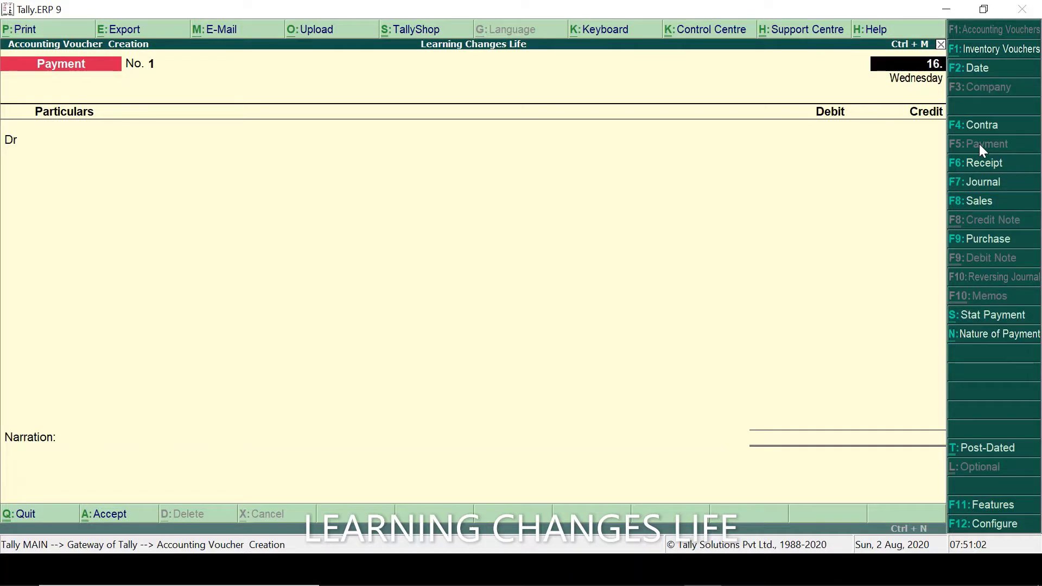
{"action": "key", "text": "Return"}
Debit the Furniture ledger with 100000, checking the amount against the Excel sheet
{"action": "type", "text": "Furn"}
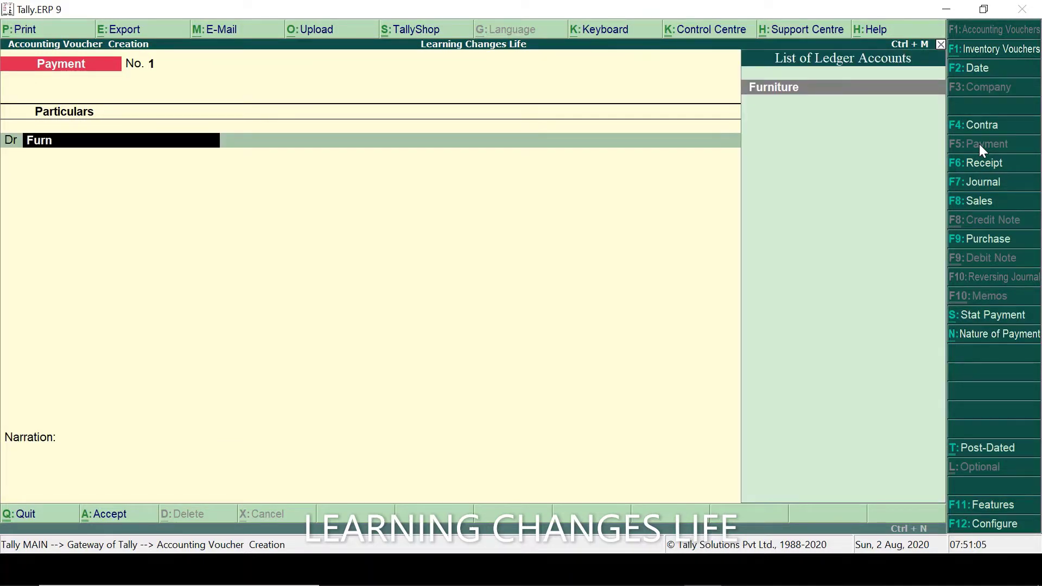
{"action": "key", "text": "Return"}
{"action": "key", "text": "alt+Tab"}
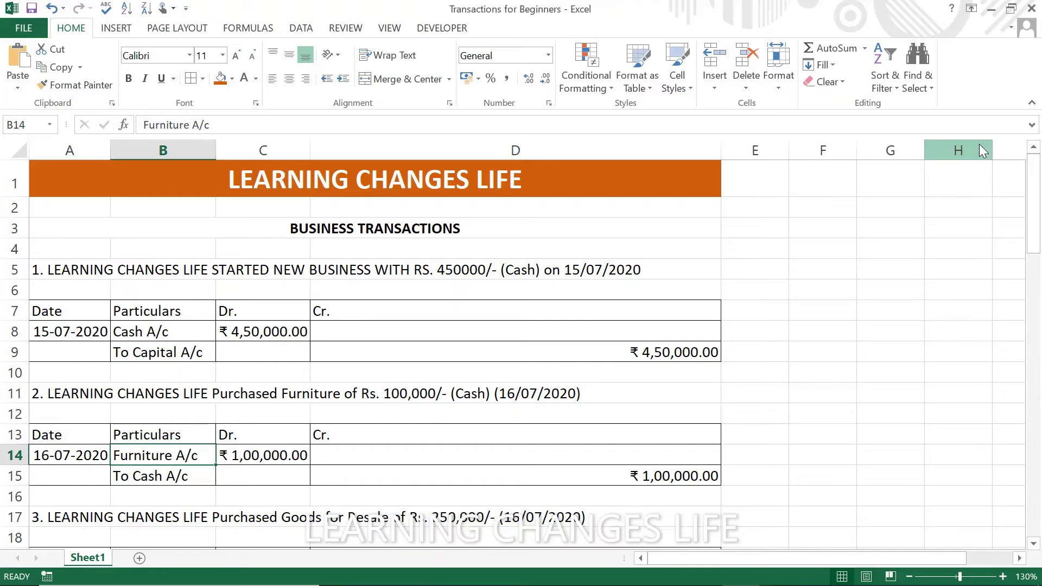
{"action": "key", "text": "alt+Tab"}
{"action": "type", "text": "100000"}
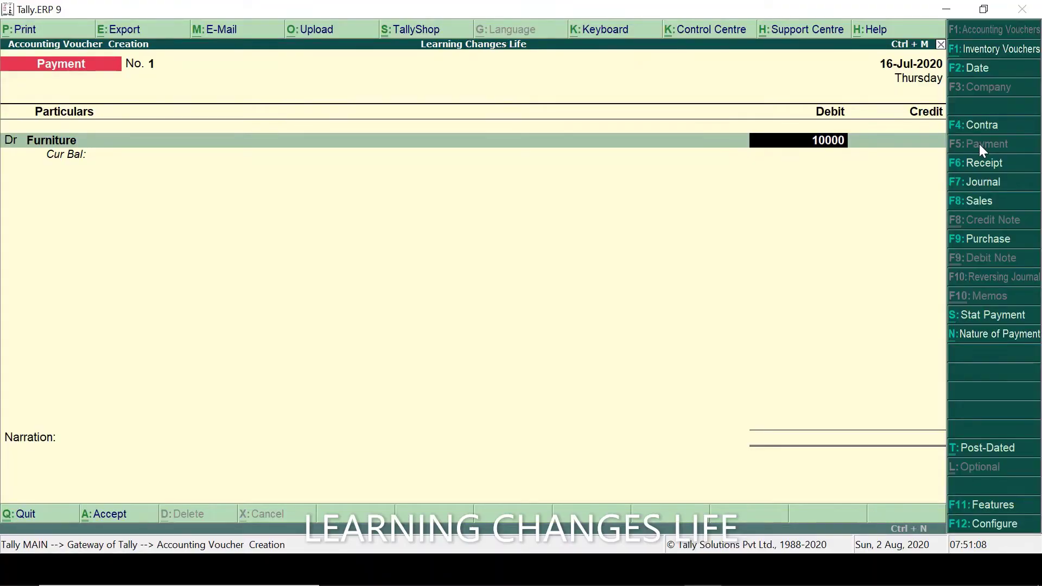
{"action": "key", "text": "Return"}
Credit the Cash ledger with 1,00,000.00 in the payment voucher
{"action": "key", "text": "Return"}
{"action": "type", "text": "Cas"}
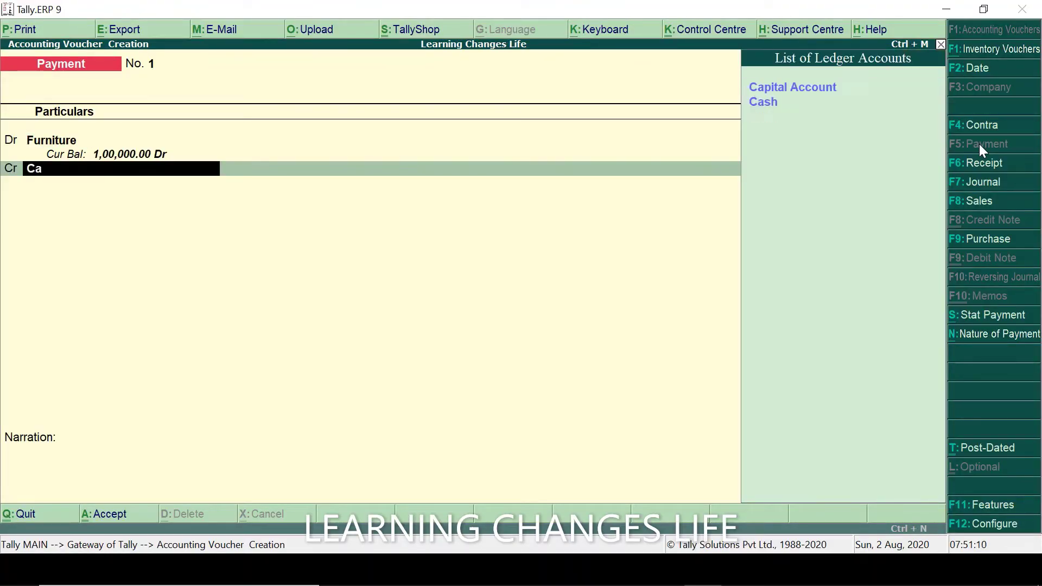
{"action": "key", "text": "Return"}
{"action": "key", "text": "Return"}
{"action": "key", "text": "Return"}
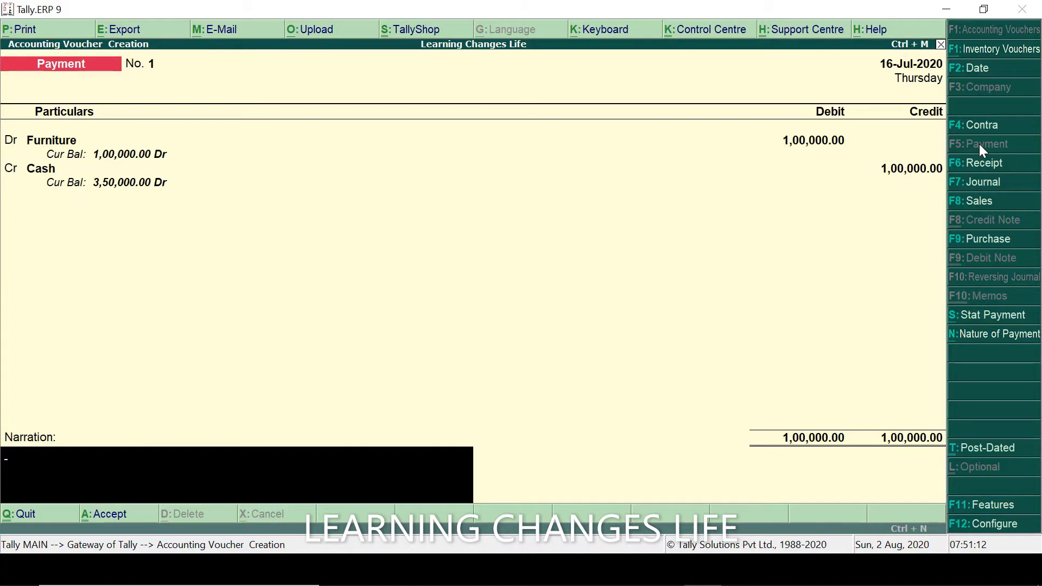
Enter the narration "Being Purchase Furniture", accept the payment voucher and leave voucher entry
{"action": "type", "text": "Being Purchase F"}
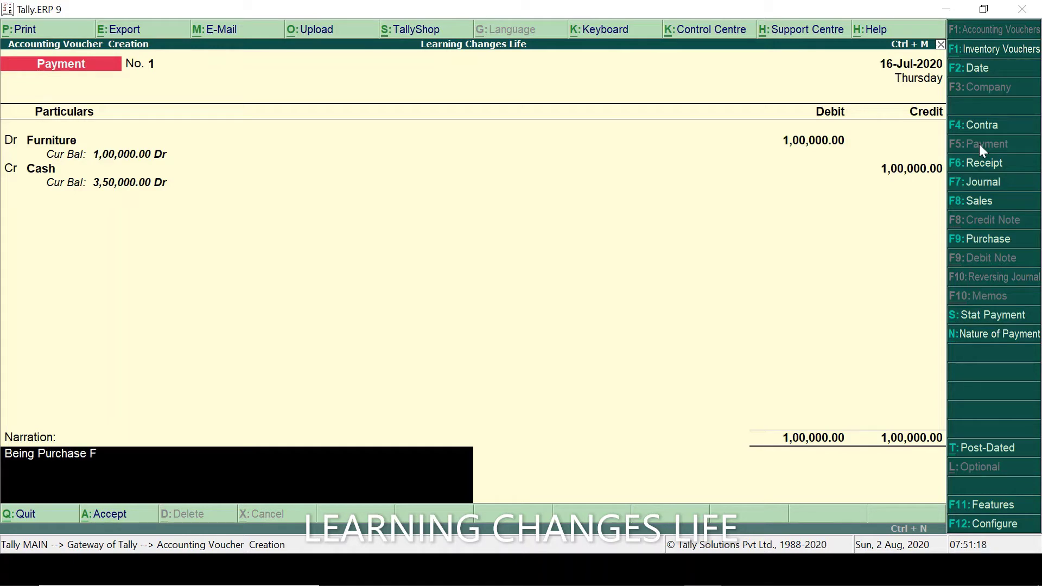
{"action": "type", "text": "urniture"}
{"action": "key", "text": "Return"}
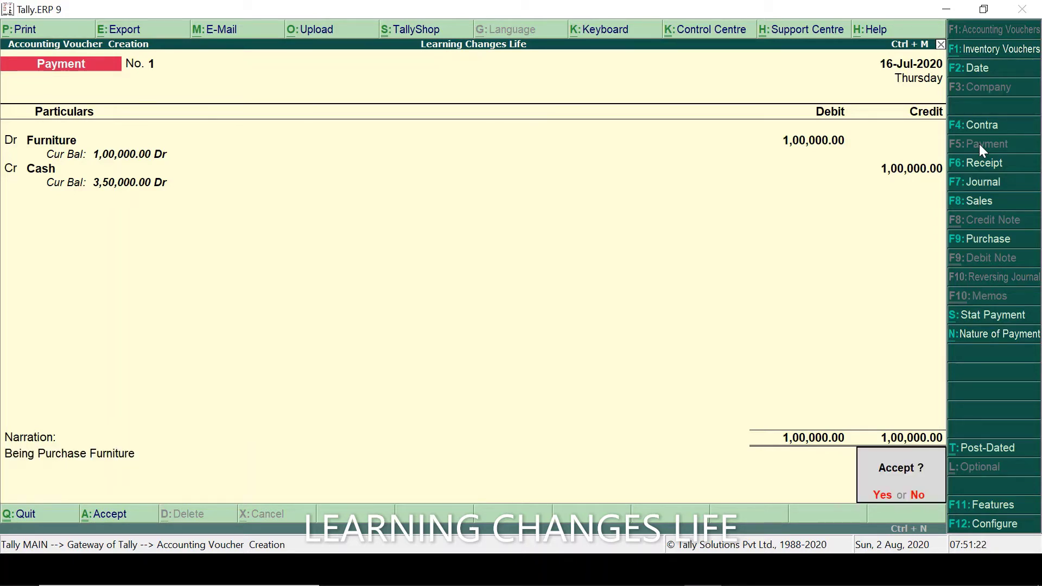
{"action": "key", "text": "Return"}
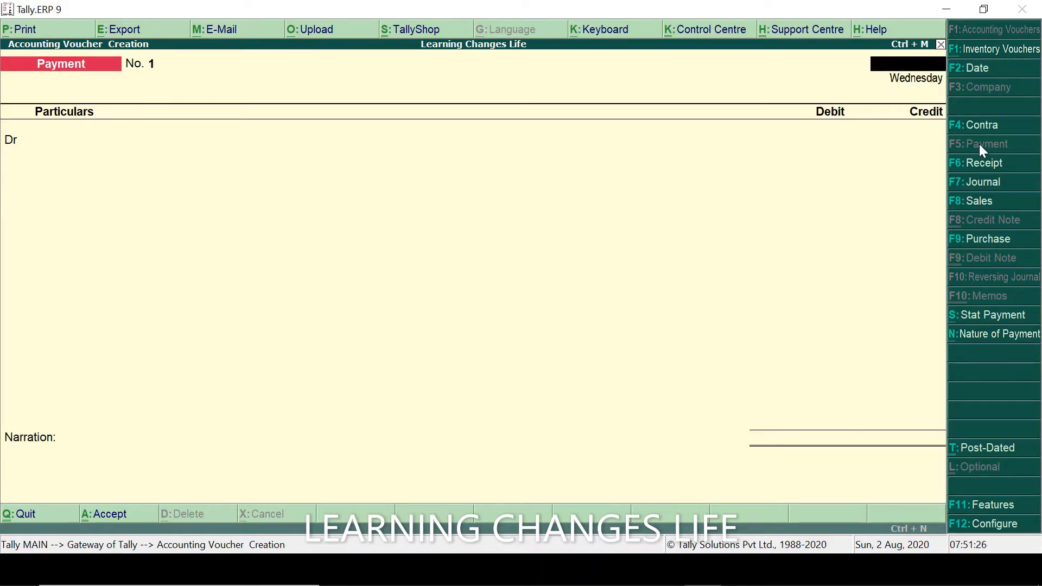
{"action": "key", "text": "Escape"}
Switch to the Excel sheet and examine the debit and credit accounts of transaction 3, the purchase of goods for resale
{"action": "key", "text": "alt+Tab"}
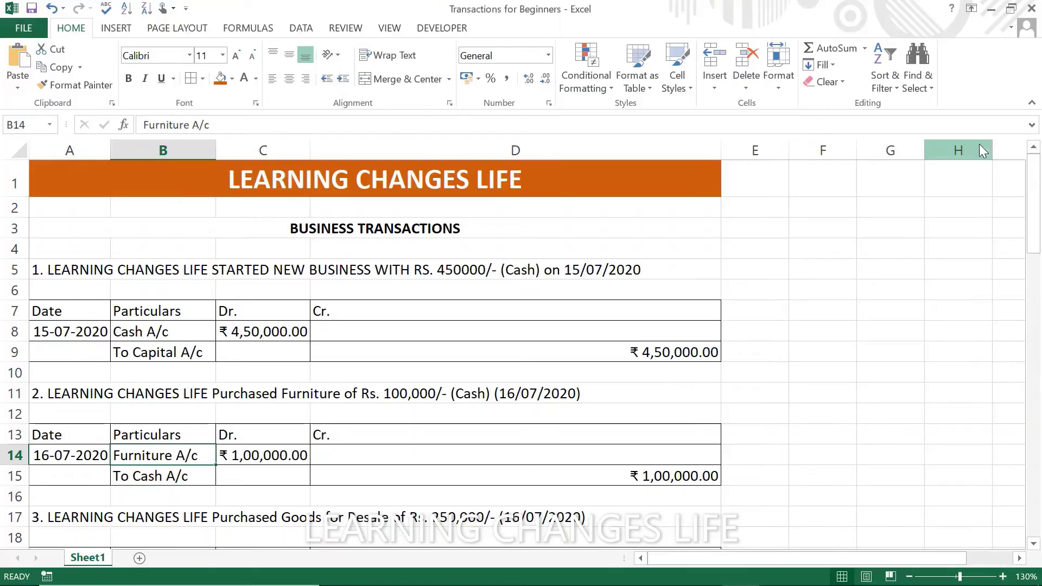
{"action": "key", "text": "Left"}
{"action": "key", "text": "Down"}
{"action": "key", "text": "Down"}
{"action": "key", "text": "Down"}
{"action": "key", "text": "Down"}
{"action": "key", "text": "Down"}
{"action": "key", "text": "Down"}
{"action": "key", "text": "Down"}
{"action": "key", "text": "Down"}
{"action": "key", "text": "Down"}
{"action": "key", "text": "Down"}
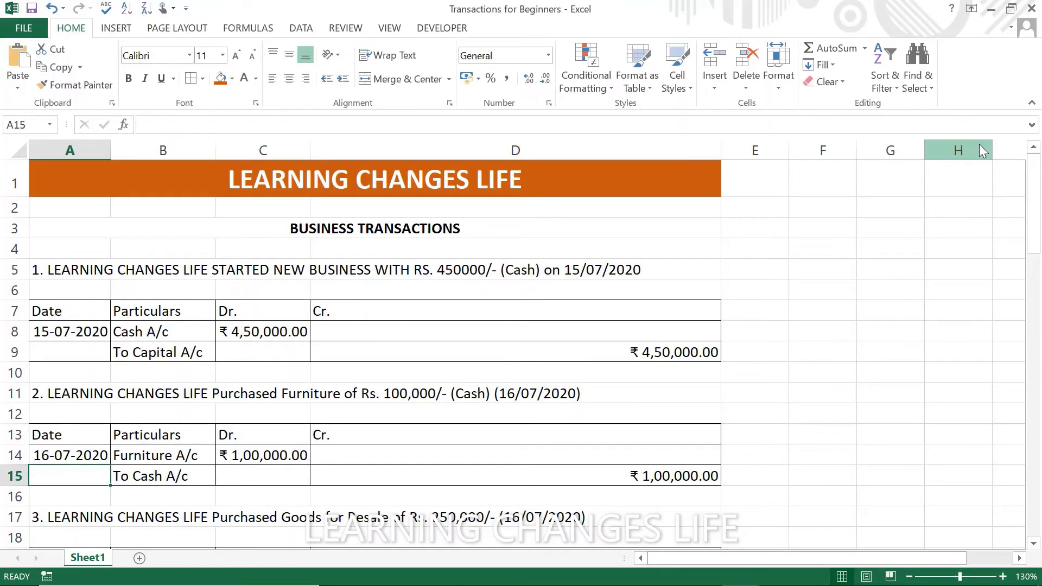
{"action": "key", "text": "Up"}
{"action": "key", "text": "Up"}
{"action": "key", "text": "Up"}
{"action": "key", "text": "Up"}
{"action": "key", "text": "Up"}
{"action": "key", "text": "Up"}
{"action": "key", "text": "Up"}
{"action": "key", "text": "Up"}
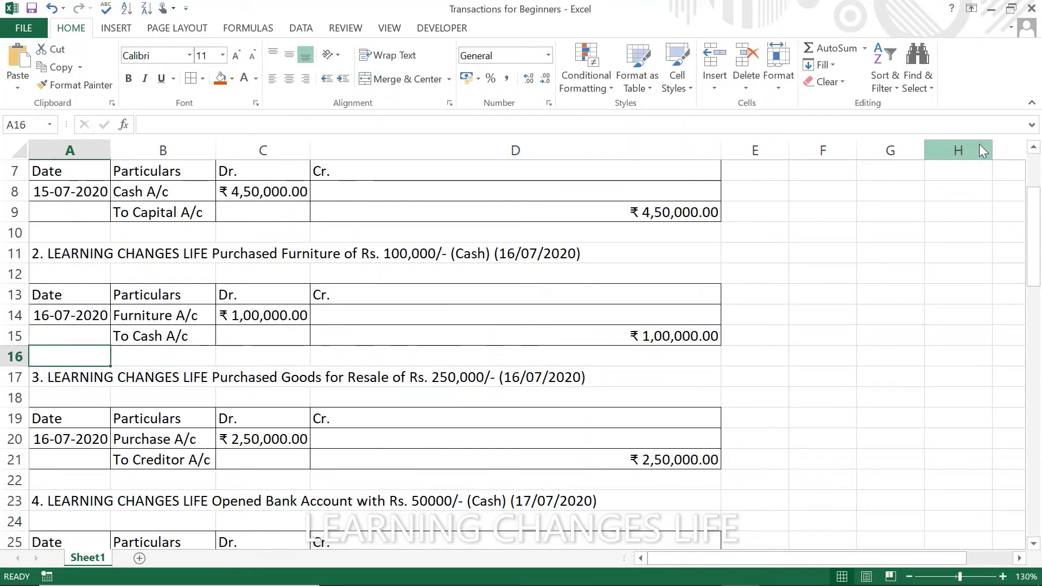
{"action": "key", "text": "Down"}
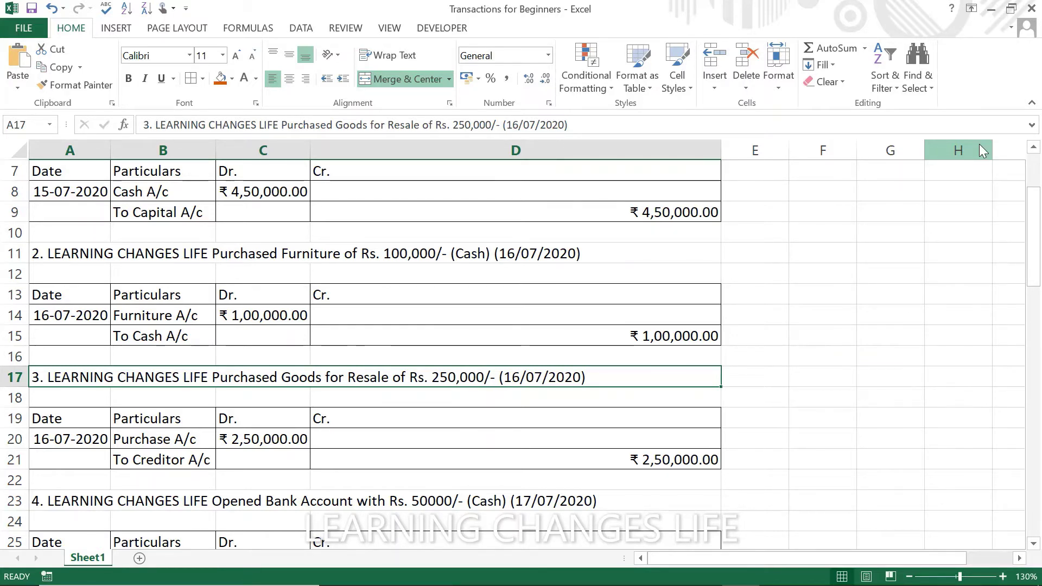
{"action": "key", "text": "Down"}
{"action": "key", "text": "Down"}
{"action": "key", "text": "Right"}
{"action": "key", "text": "Down"}
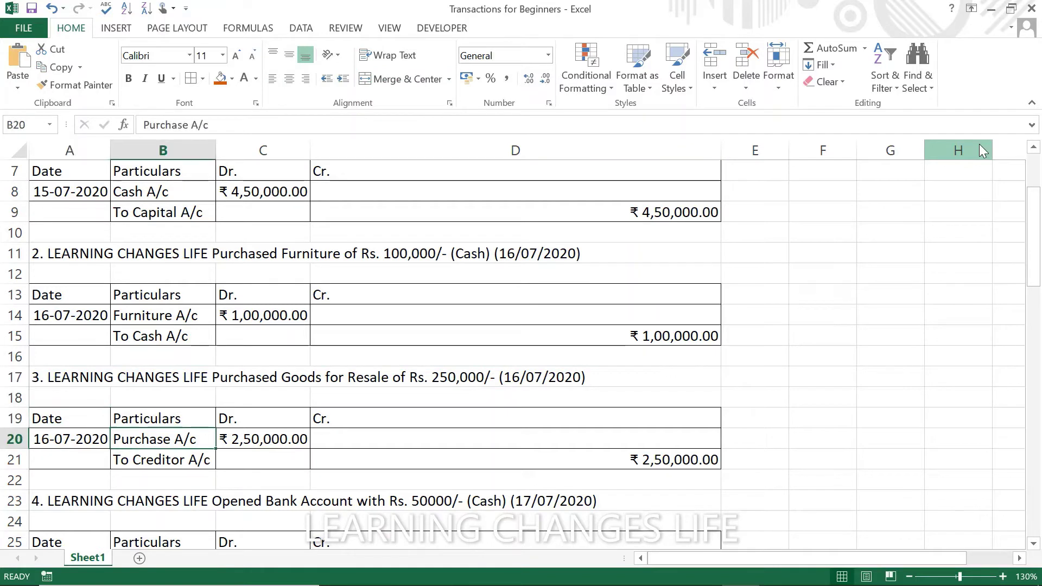
{"action": "key", "text": "Down"}
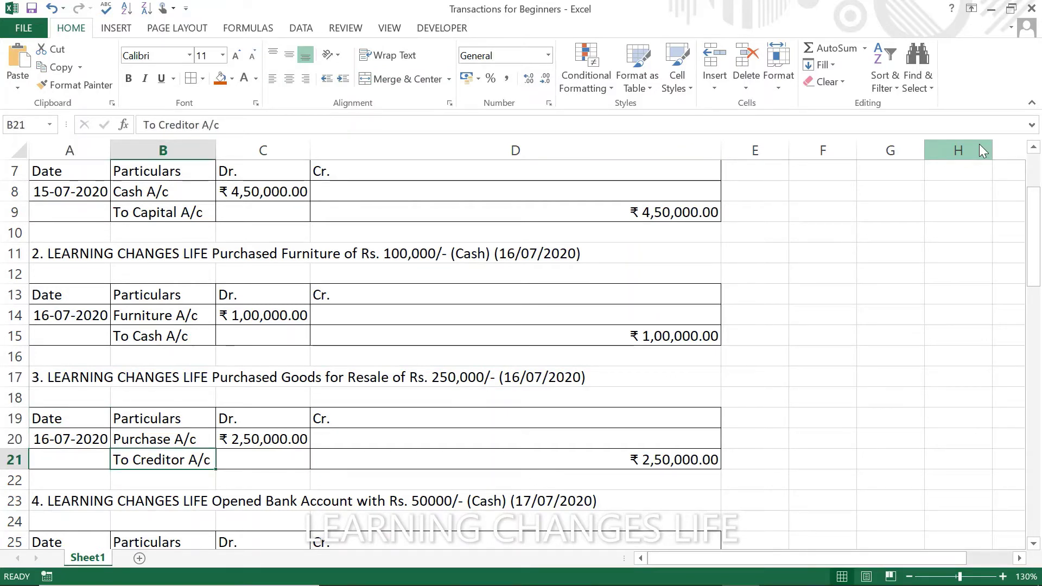
Switch back to Tally.ERP 9 and look through the list of ledgers that already exist for the company
{"action": "key", "text": "alt+Tab"}
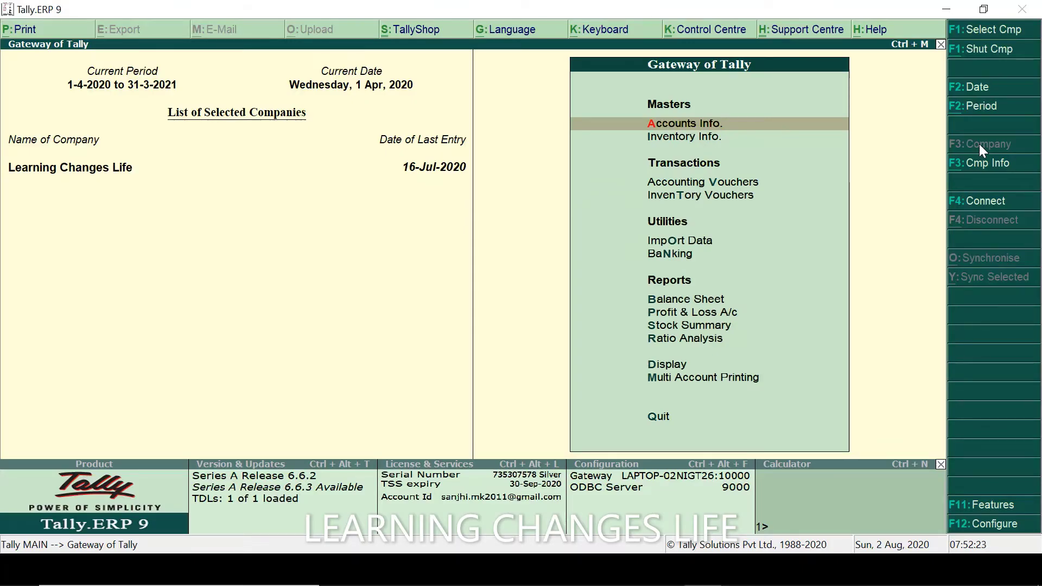
{"action": "key", "text": "Return"}
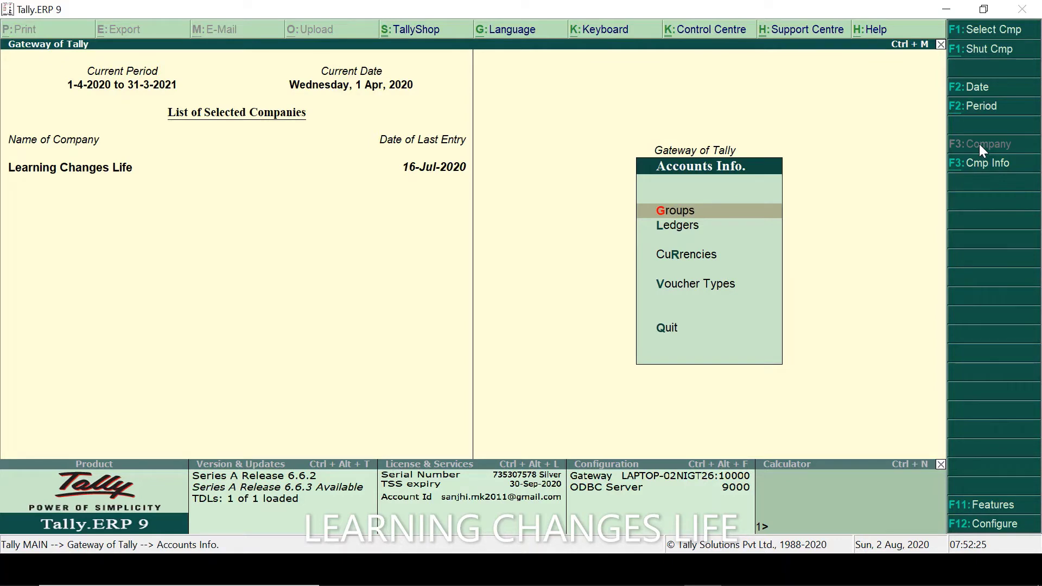
{"action": "key", "text": "Down"}
{"action": "key", "text": "Return"}
{"action": "key", "text": "Down"}
{"action": "key", "text": "Return"}
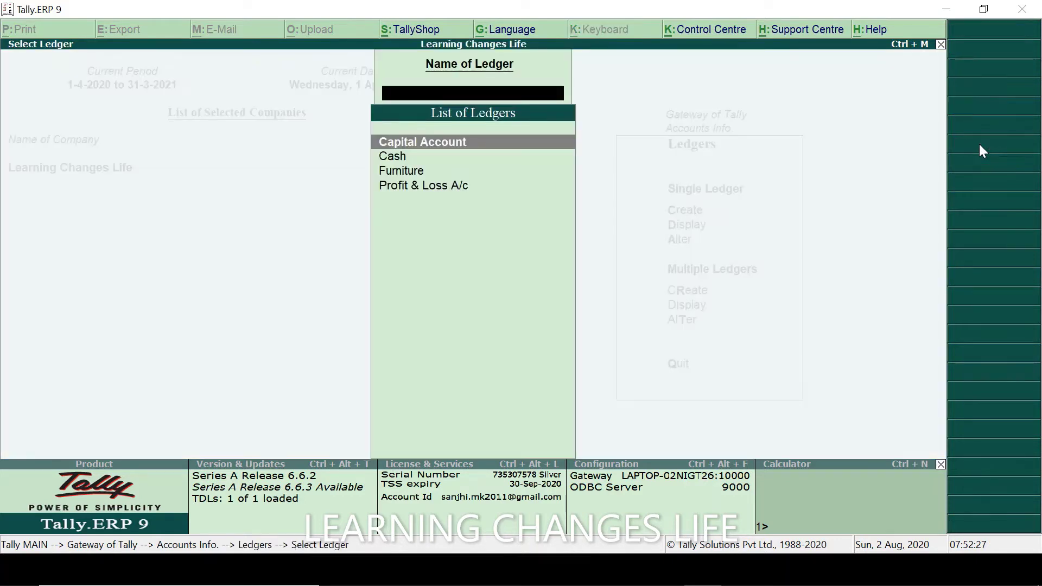
{"action": "key", "text": "Down"}
{"action": "key", "text": "Down"}
{"action": "key", "text": "Down"}
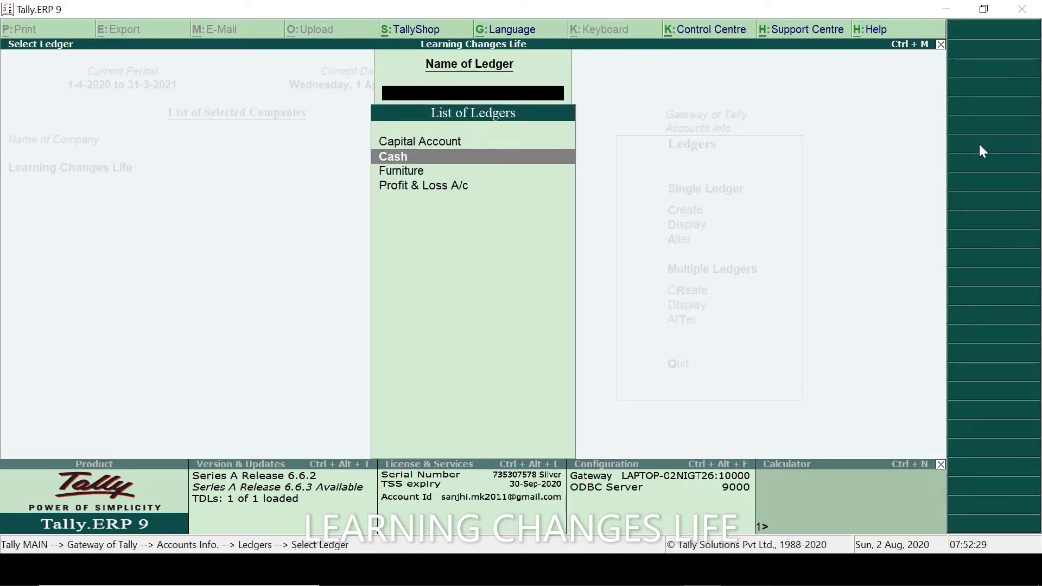
{"action": "key", "text": "Up"}
{"action": "key", "text": "Up"}
{"action": "key", "text": "Up"}
{"action": "key", "text": "Down"}
{"action": "key", "text": "Down"}
{"action": "key", "text": "Down"}
{"action": "key", "text": "Escape"}
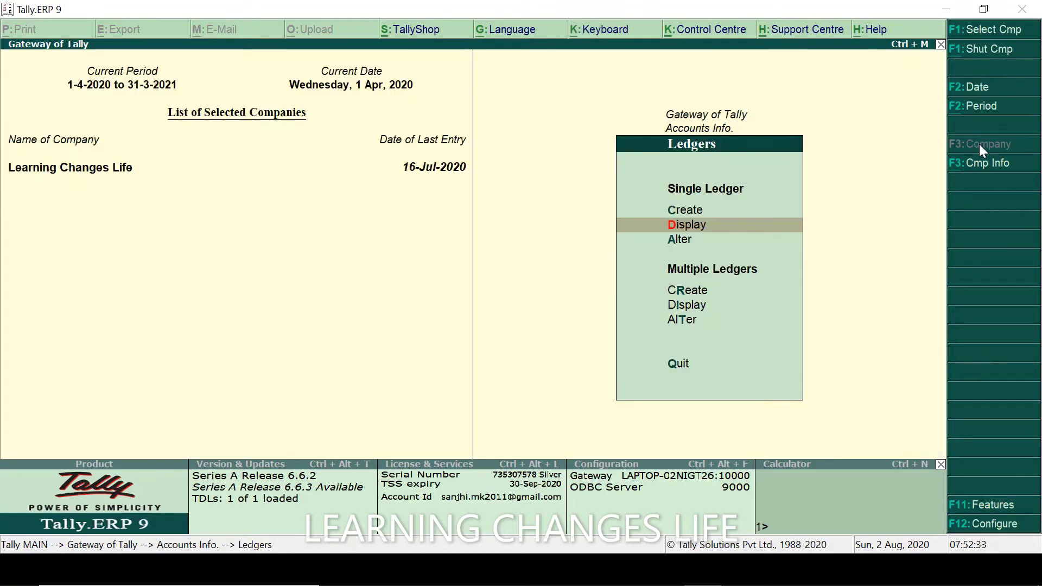
{"action": "key", "text": "Up"}
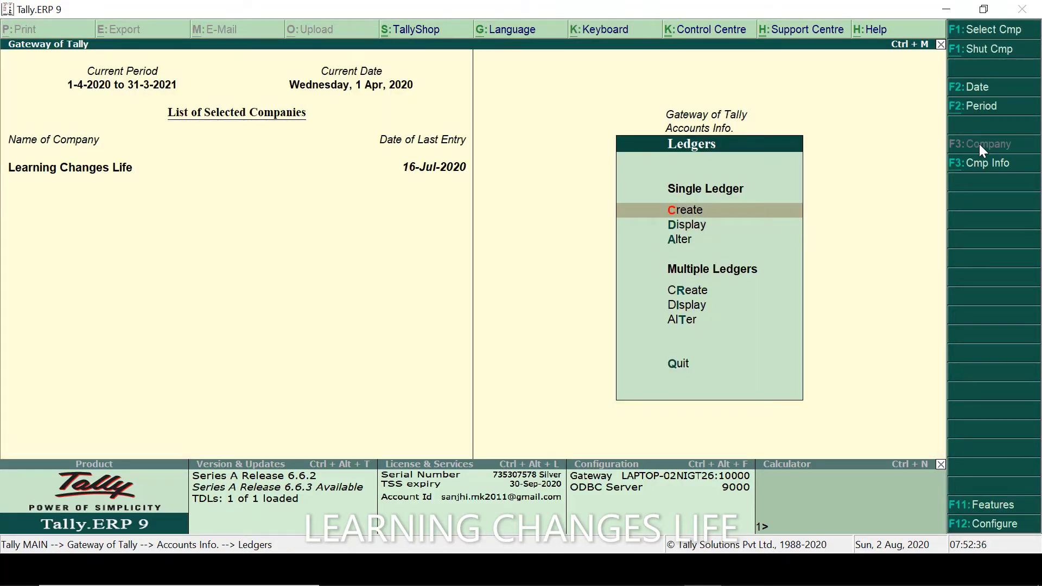
{"action": "key", "text": "Down"}
{"action": "key", "text": "Down"}
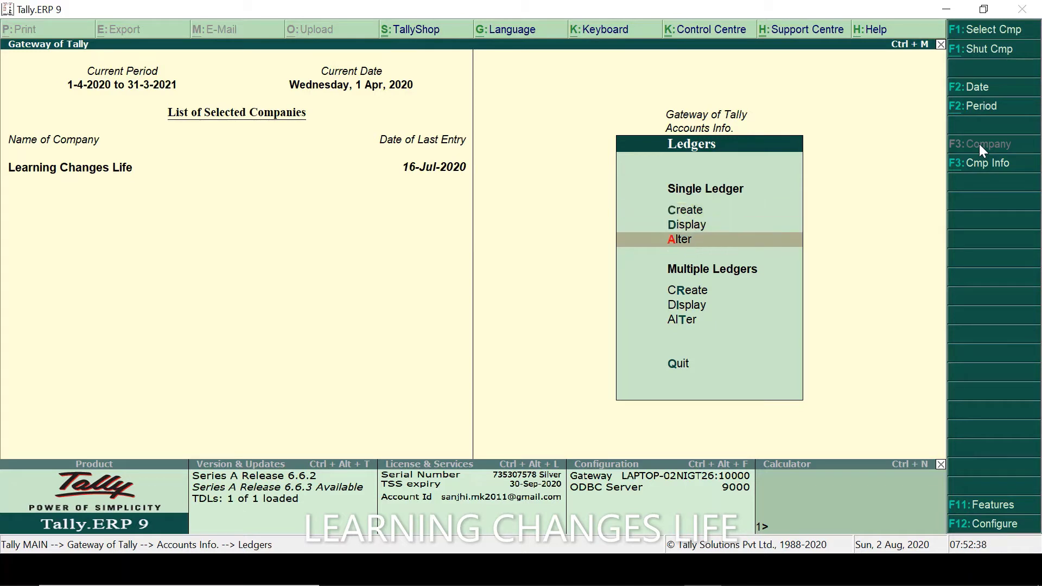
{"action": "key", "text": "Down"}
{"action": "key", "text": "Down"}
{"action": "key", "text": "Up"}
{"action": "key", "text": "Up"}
{"action": "key", "text": "Up"}
{"action": "key", "text": "Up"}
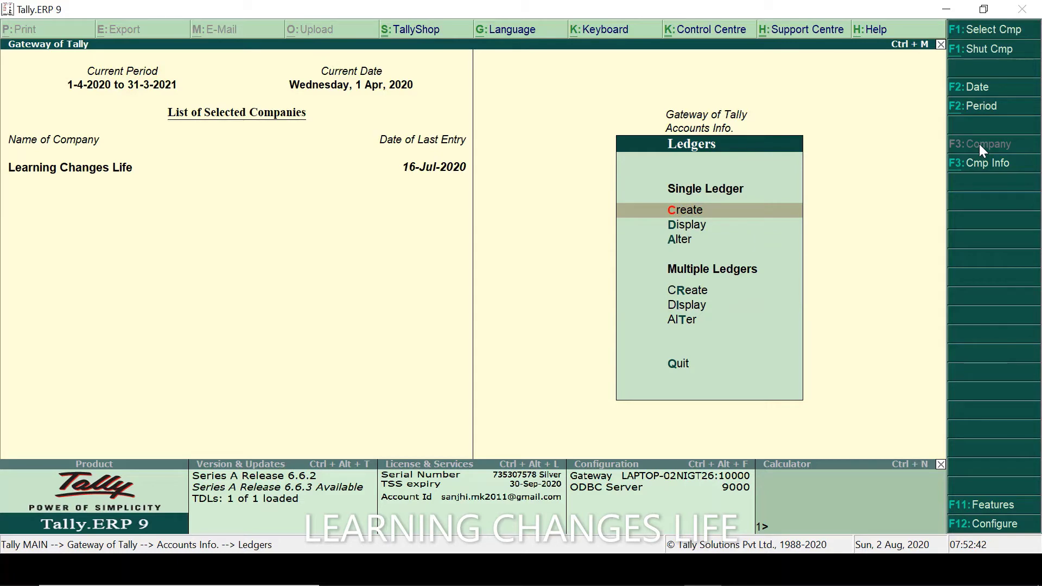
Start creating multiple ledgers at once under the Bank Accounts group
{"action": "key", "text": "Down"}
{"action": "key", "text": "Down"}
{"action": "key", "text": "Down"}
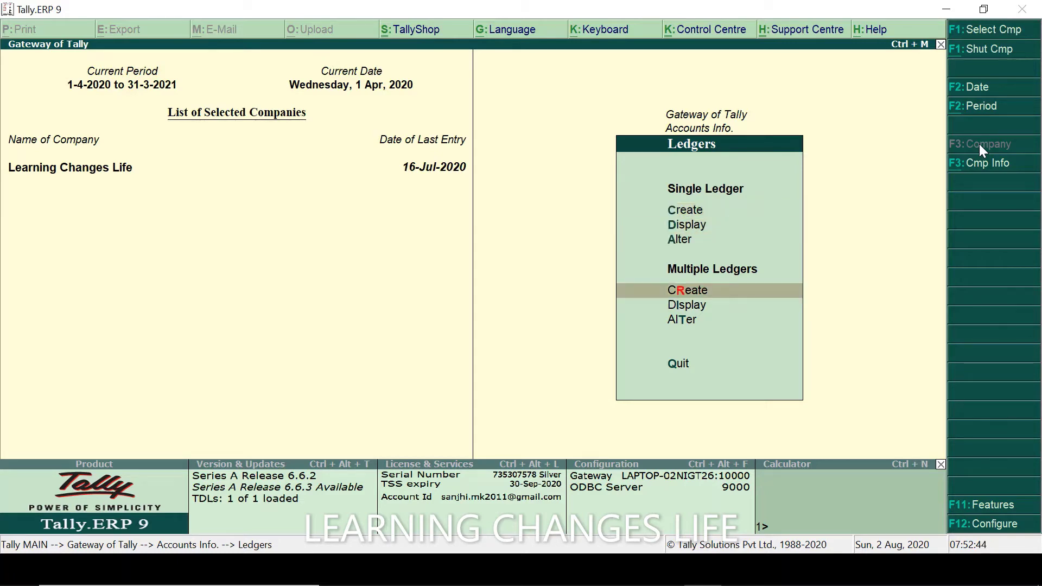
{"action": "key", "text": "Return"}
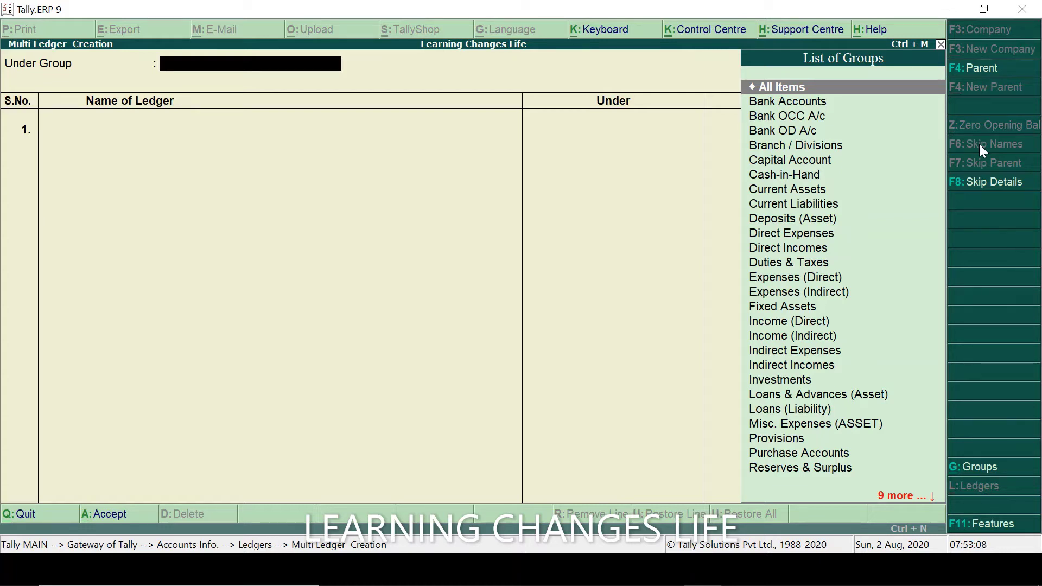
{"action": "type", "text": "Ban"}
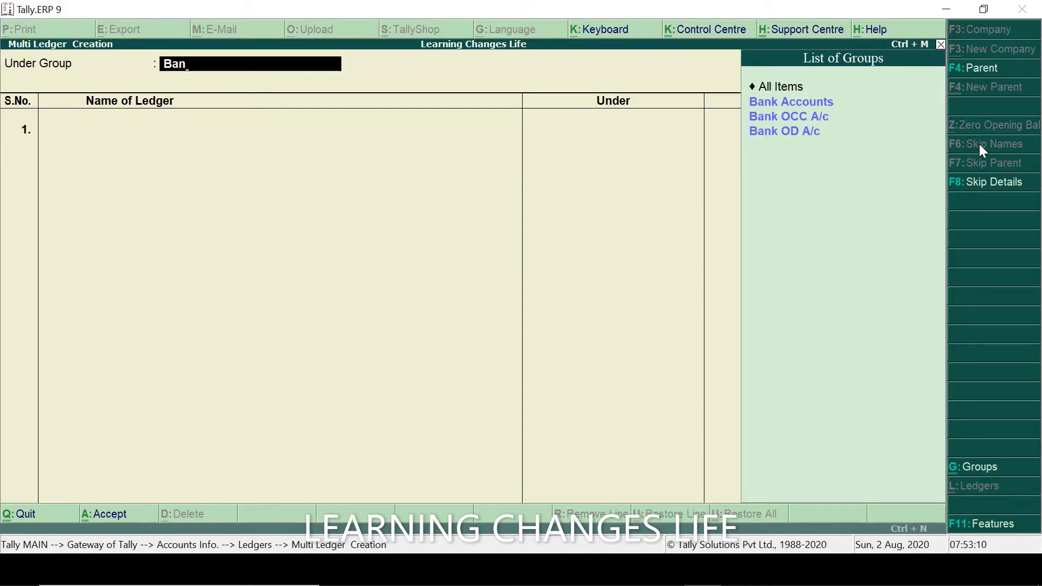
{"action": "key", "text": "Down"}
{"action": "key", "text": "Return"}
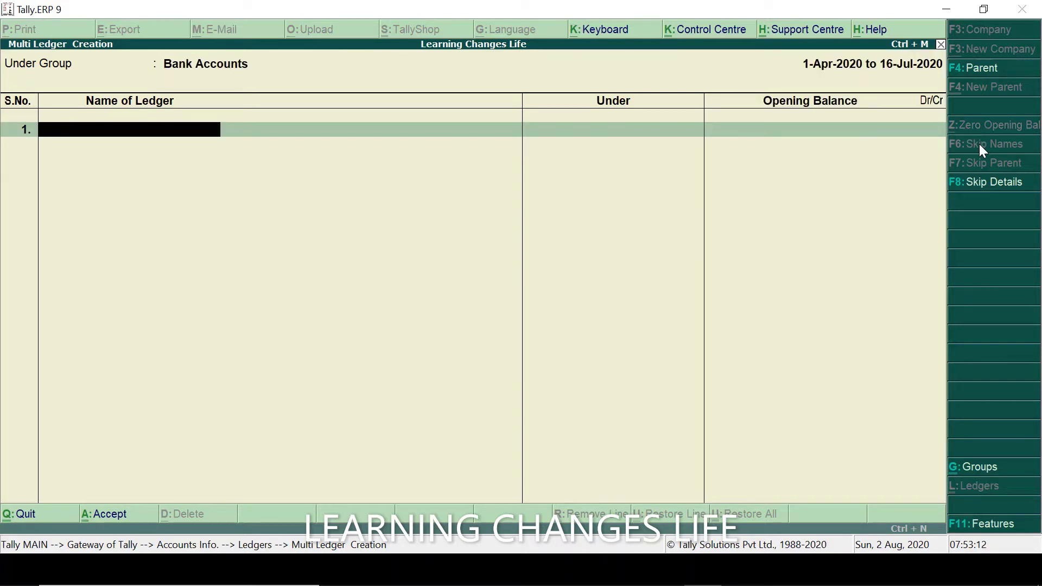
List State Bank Of India, HDFC Bank and PNB as ledgers under Bank Accounts, and quit the form without accepting it
{"action": "type", "text": "State Bank Of In"}
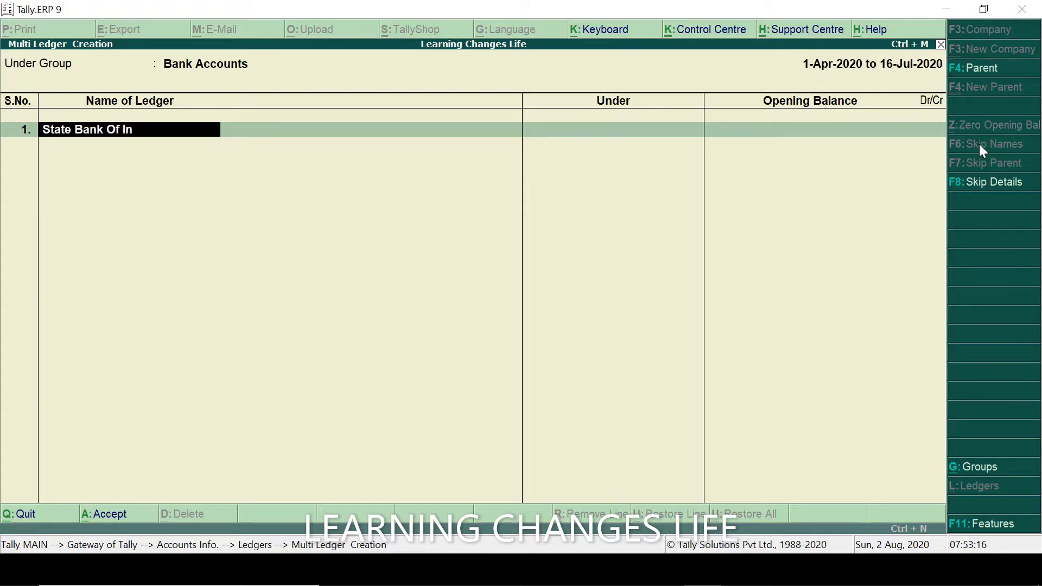
{"action": "type", "text": "dia"}
{"action": "key", "text": "Return"}
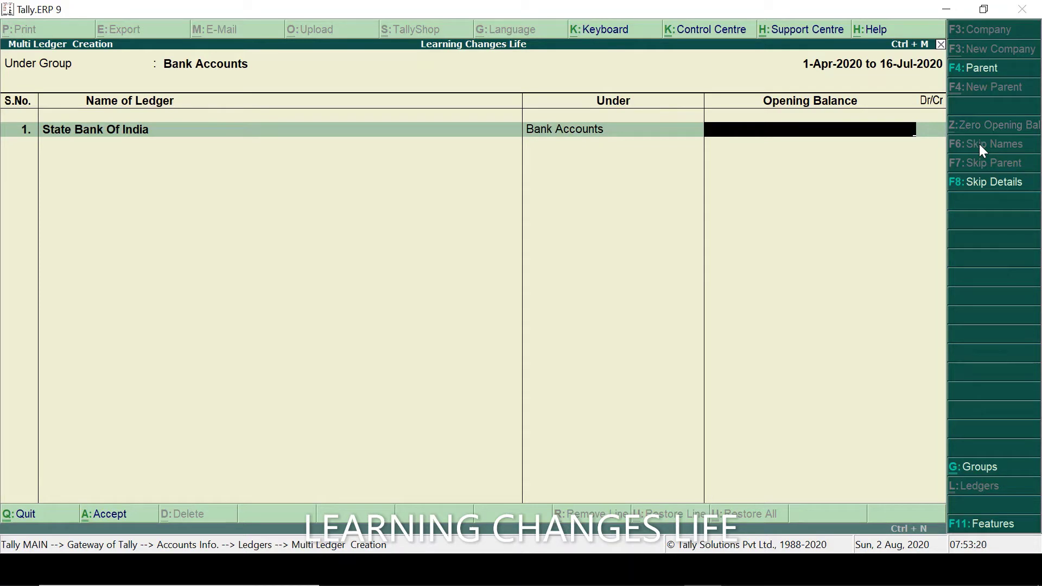
{"action": "key", "text": "Return"}
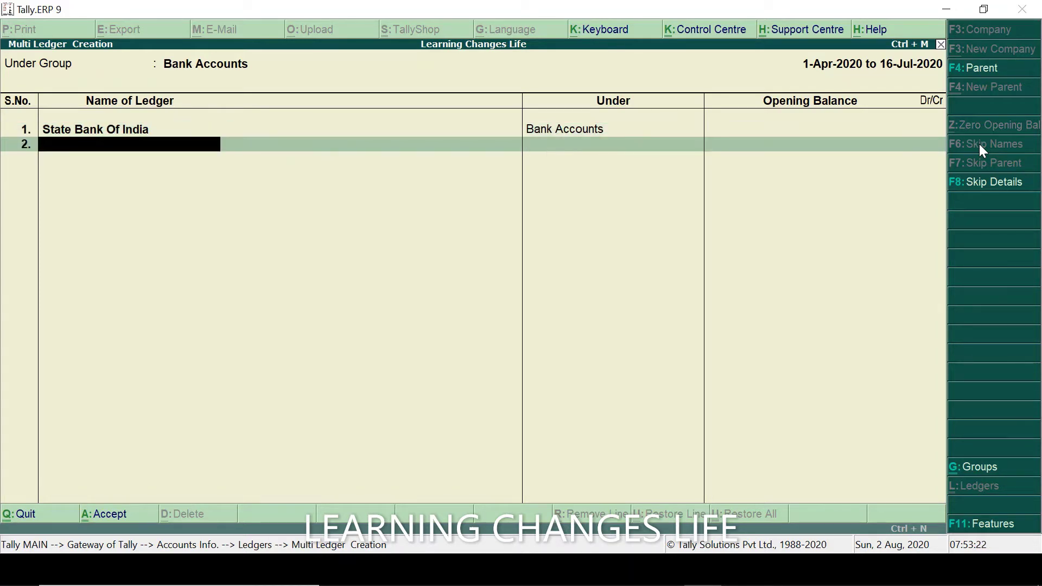
{"action": "type", "text": "HDFC Bank"}
{"action": "key", "text": "Return"}
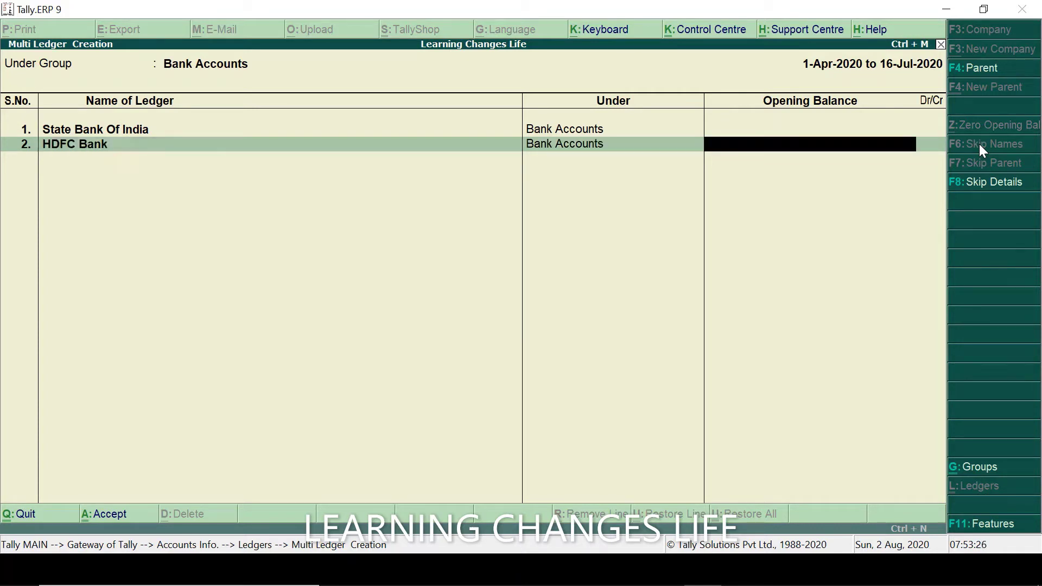
{"action": "key", "text": "Return"}
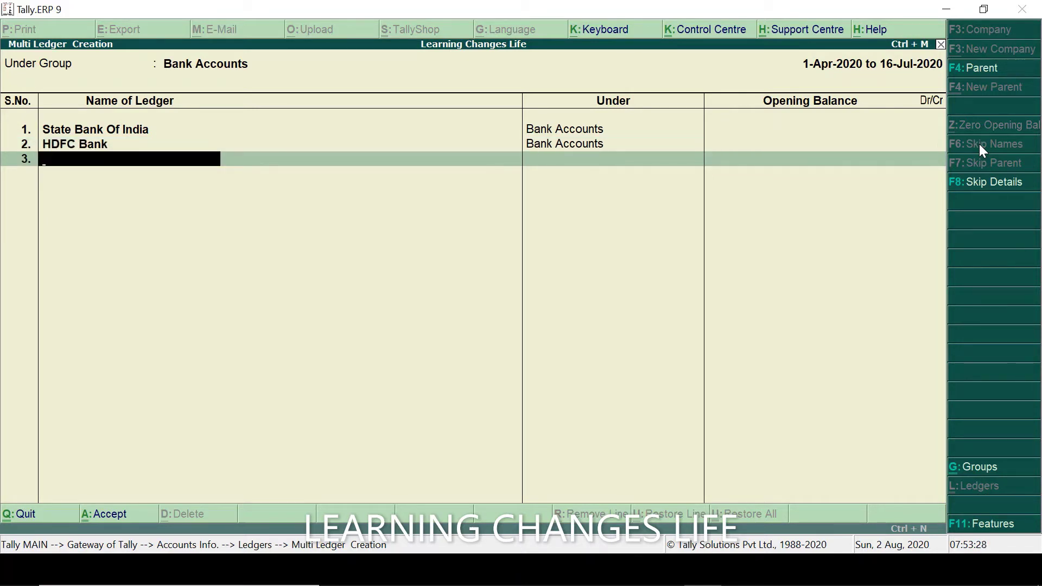
{"action": "type", "text": "PNB"}
{"action": "key", "text": "Return"}
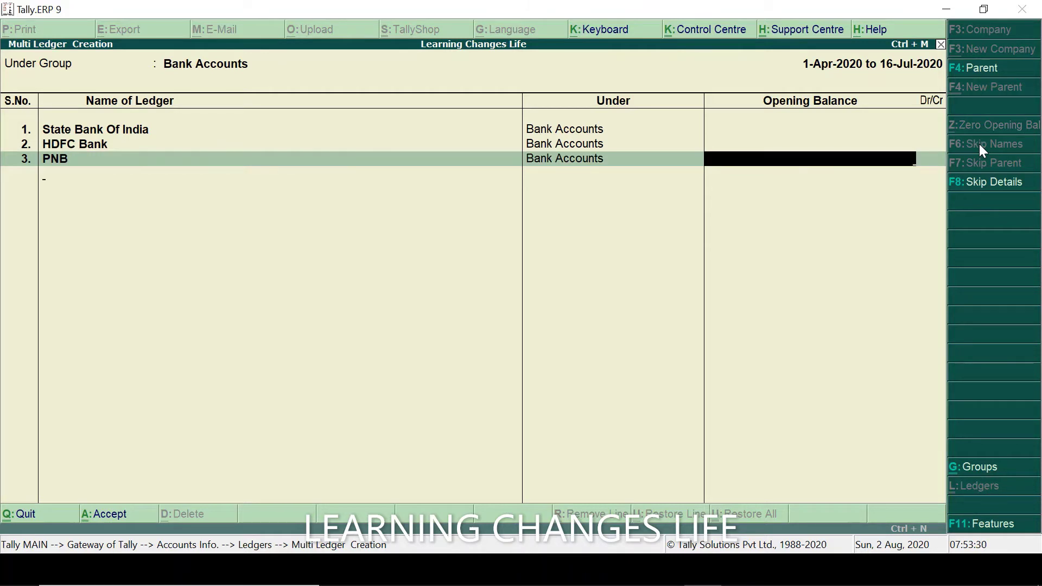
{"action": "key", "text": "Return"}
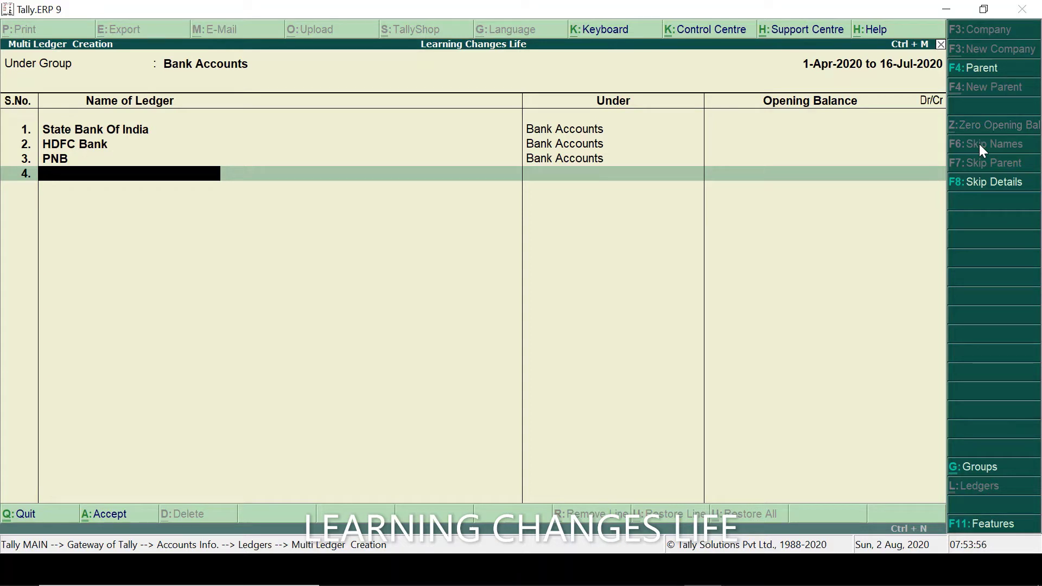
{"action": "key", "text": "Escape"}
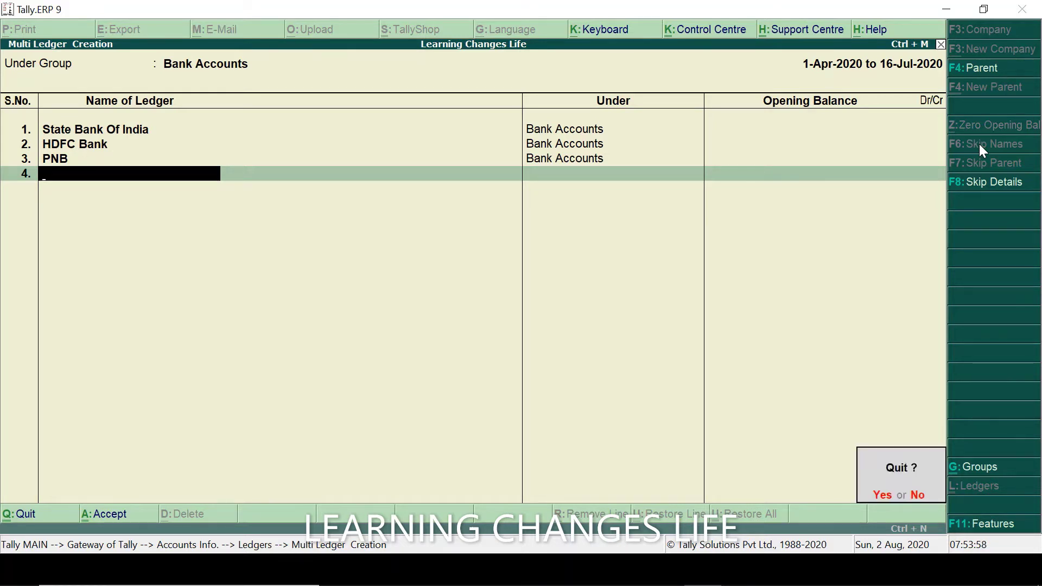
{"action": "key", "text": "Return"}
Start creating a single ledger, and check the debit account of transaction 3 in the Excel sheet before returning to the form
{"action": "key", "text": "Up"}
{"action": "key", "text": "Up"}
{"action": "key", "text": "Up"}
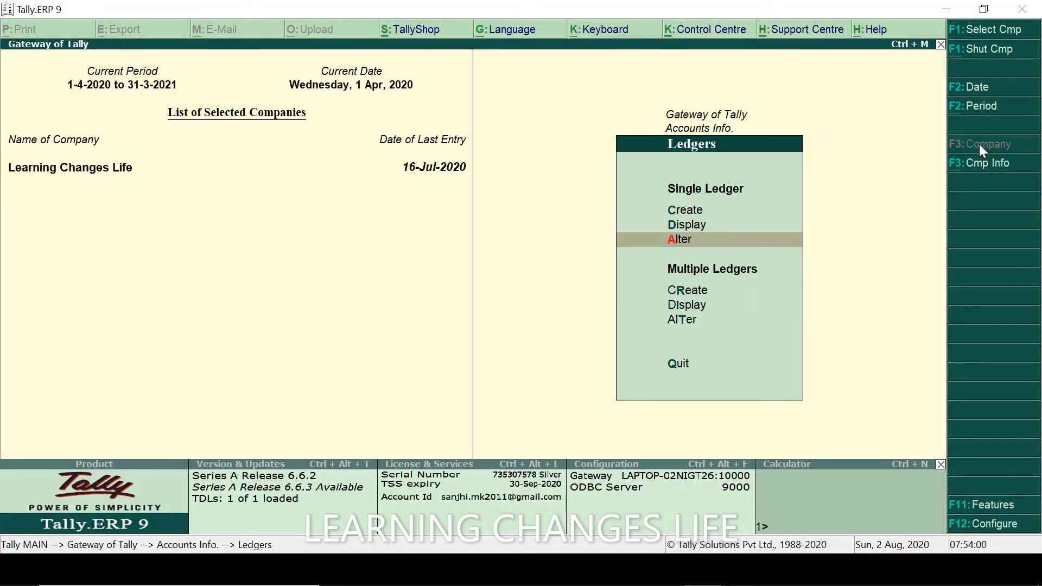
{"action": "key", "text": "Return"}
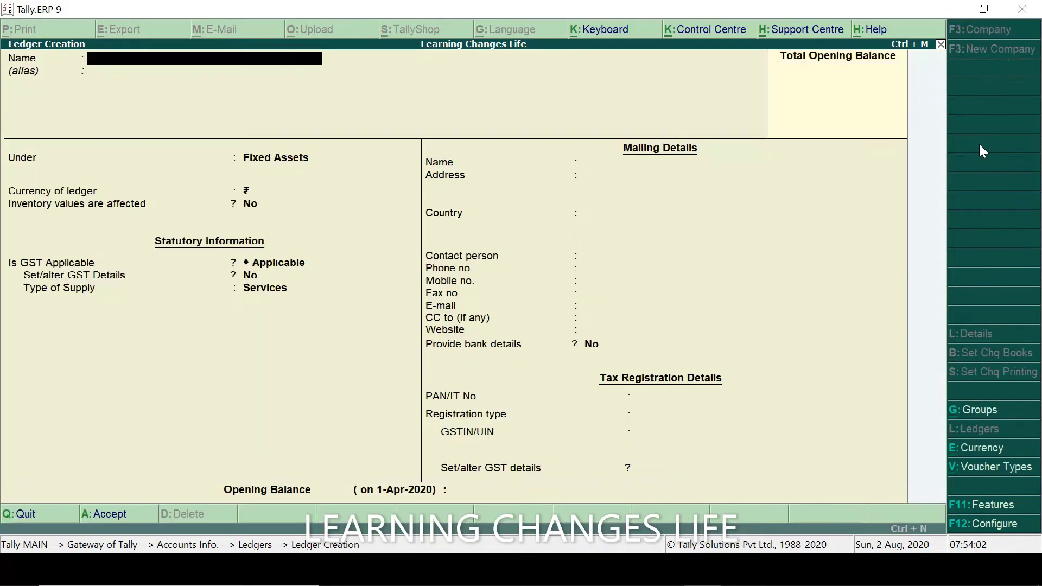
{"action": "key", "text": "alt+Tab"}
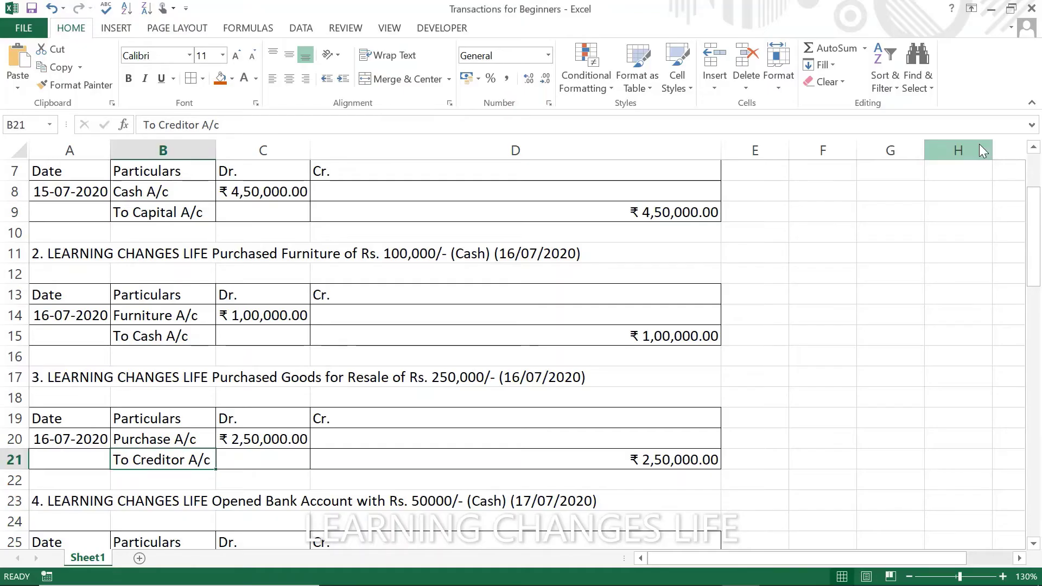
{"action": "key", "text": "Up"}
{"action": "key", "text": "alt+Tab"}
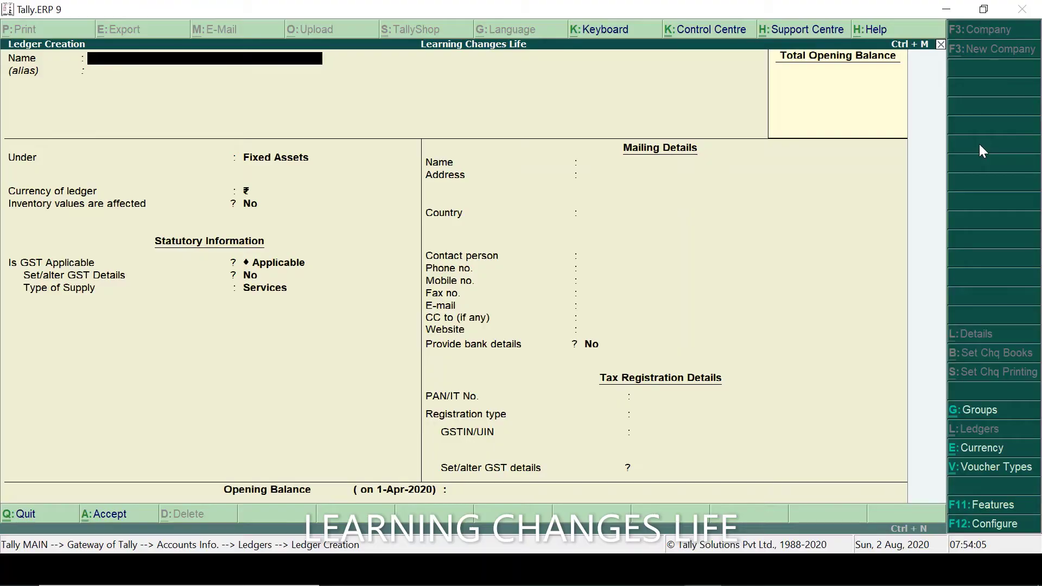
Create a ledger named Purchase under the Purchase Accounts group, keeping the default values for the remaining details
{"action": "type", "text": "Purchase"}
{"action": "key", "text": "Return"}
{"action": "key", "text": "Return"}
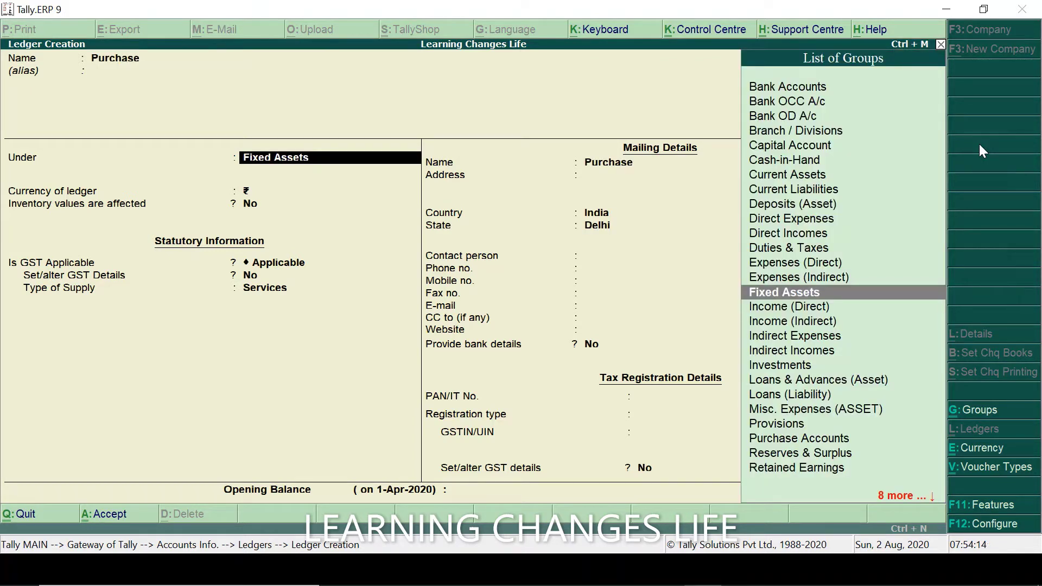
{"action": "type", "text": "Pur"}
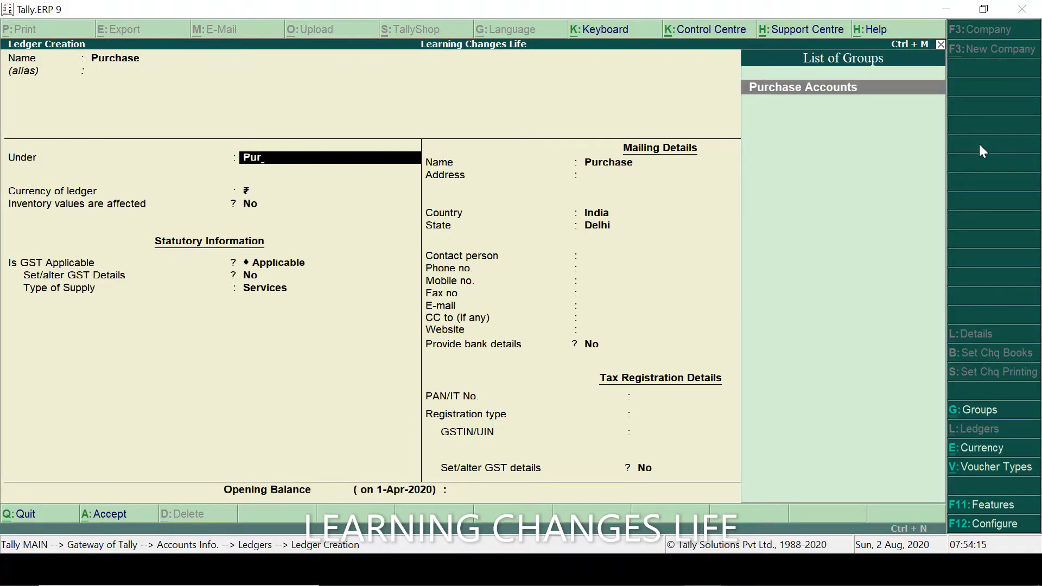
{"action": "key", "text": "Return"}
{"action": "key", "text": "Return"}
{"action": "key", "text": "Return"}
{"action": "key", "text": "Return"}
{"action": "key", "text": "Return"}
{"action": "key", "text": "Return"}
{"action": "key", "text": "Return"}
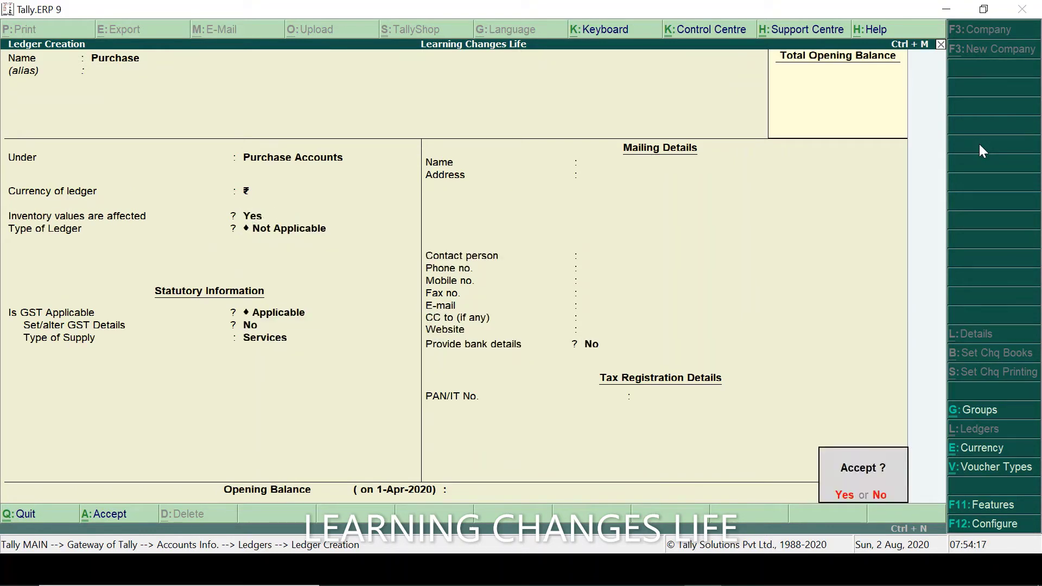
{"action": "key", "text": "Return"}
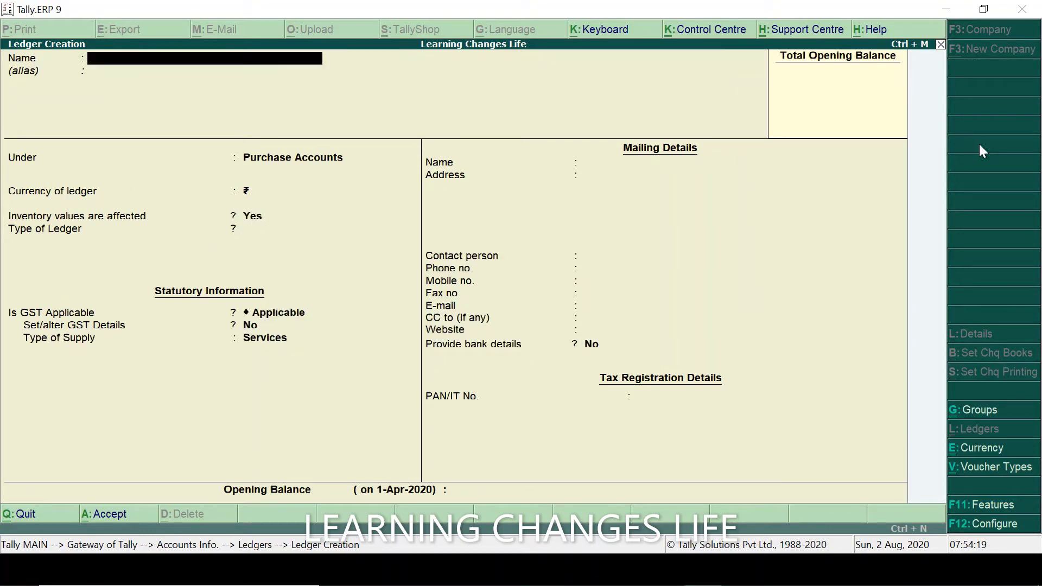
Check the credit account of transaction 3 in Excel, and name the new Tally.ERP 9 ledger Creditor under the Sundry Creditors group
{"action": "key", "text": "alt+Tab"}
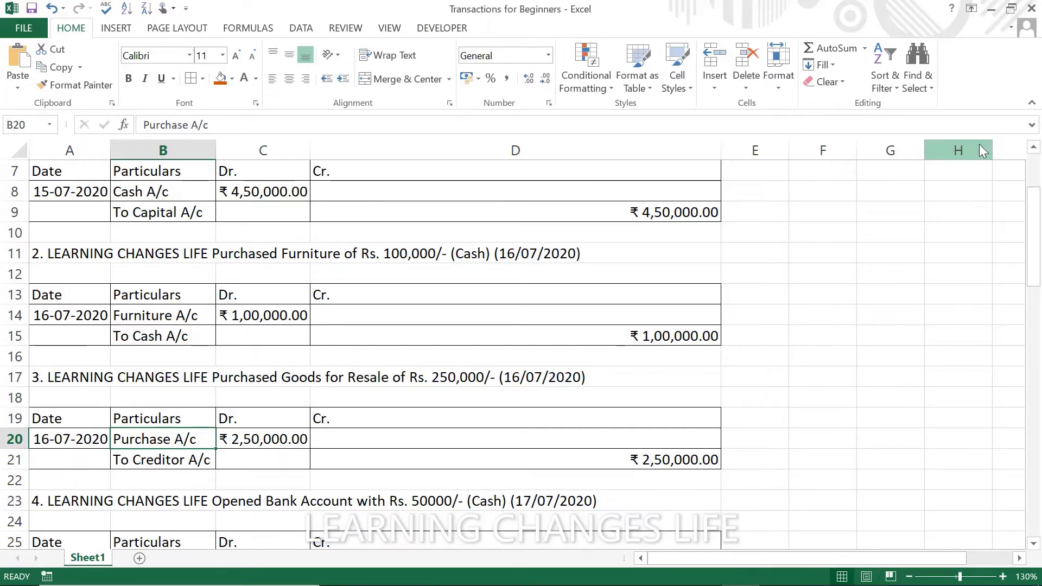
{"action": "key", "text": "Down"}
{"action": "key", "text": "alt+Tab"}
{"action": "type", "text": "Cre"}
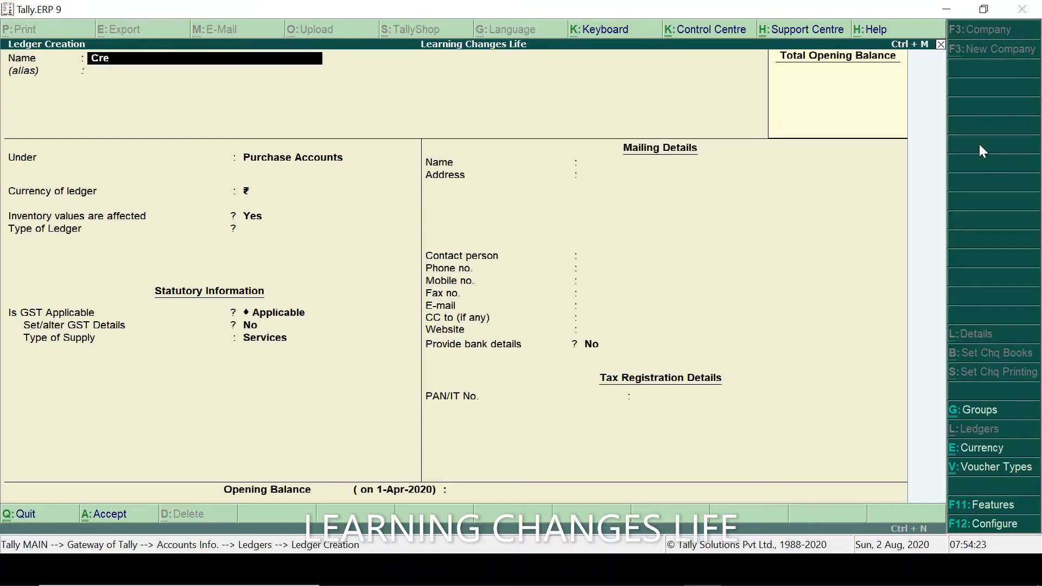
{"action": "type", "text": "ditor"}
{"action": "key", "text": "Return"}
{"action": "key", "text": "Return"}
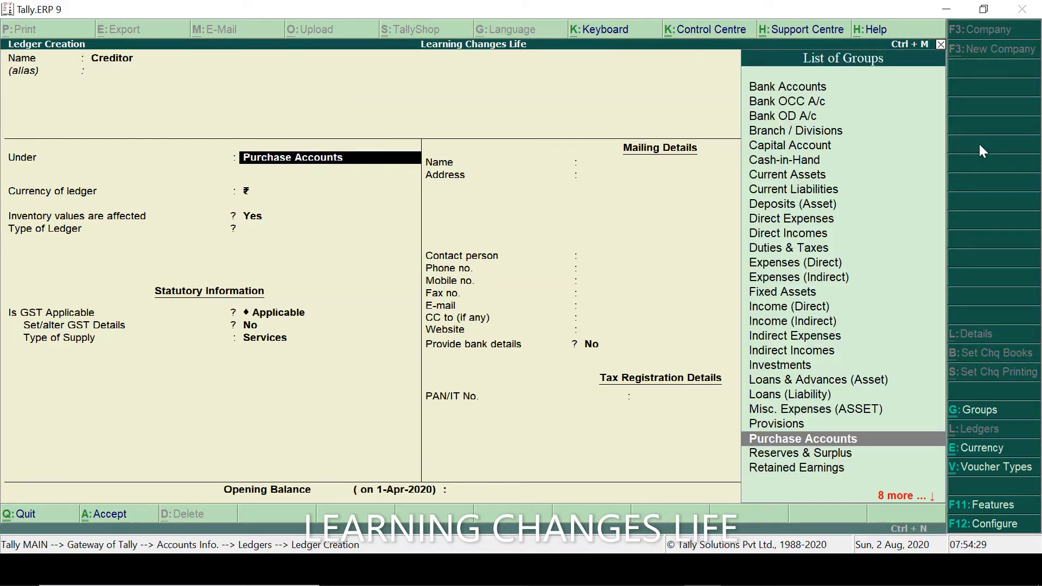
{"action": "type", "text": "su"}
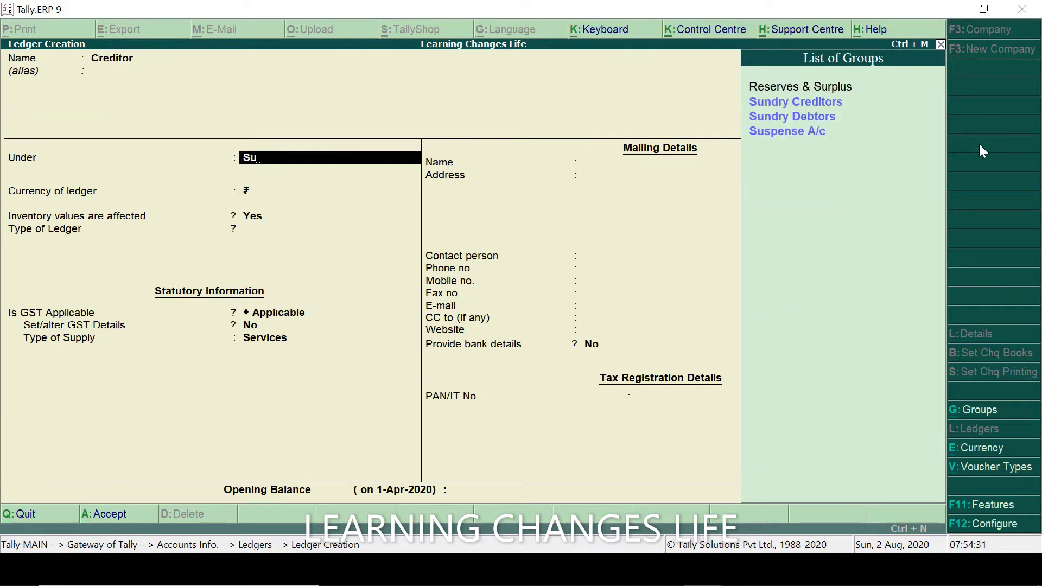
{"action": "type", "text": "nd"}
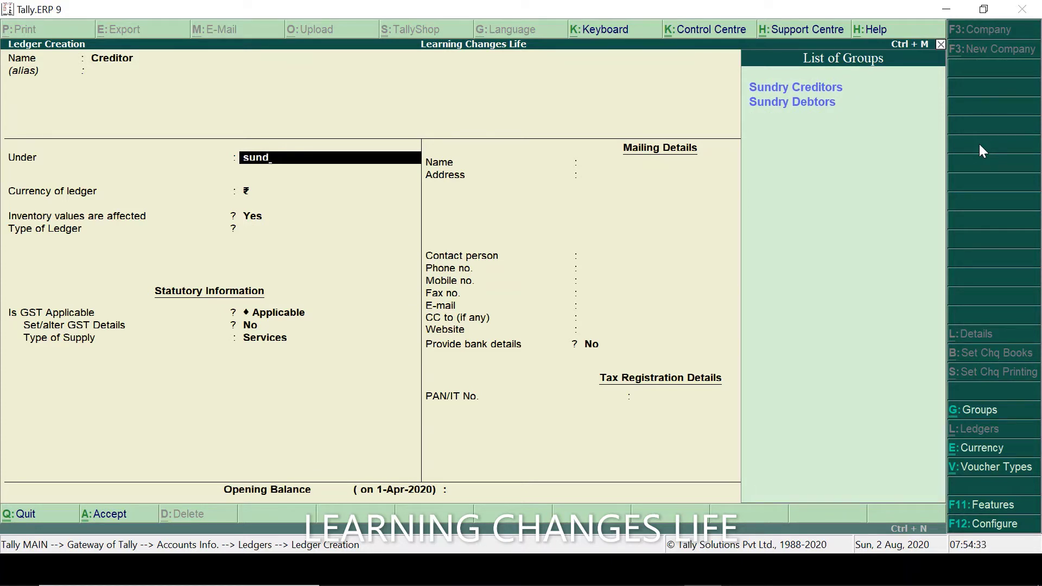
{"action": "key", "text": "Return"}
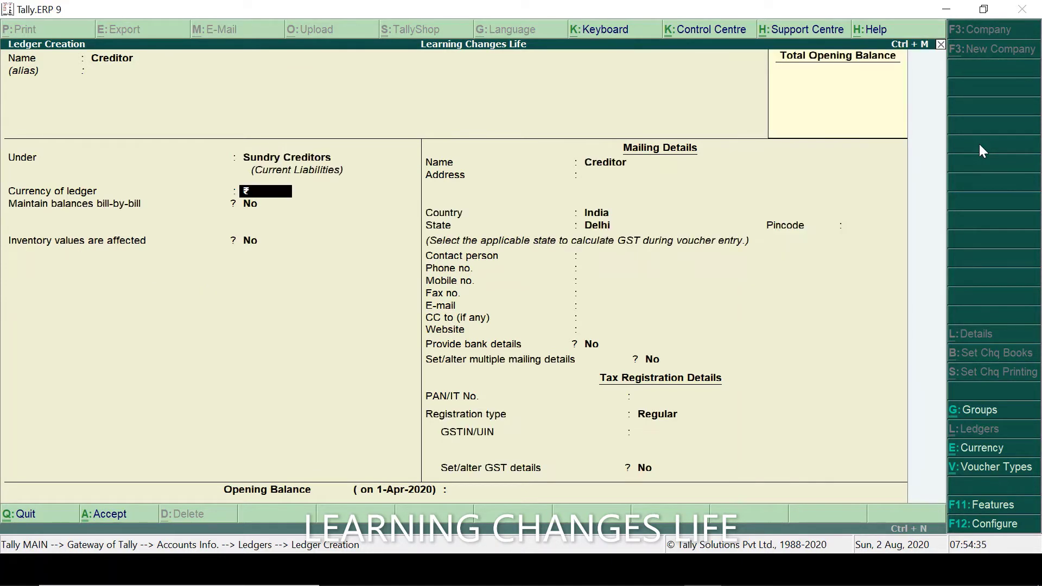
Keep the default mailing and tax details of the Creditor ledger, leave its opening balance blank, and save it
{"action": "key", "text": "Return"}
{"action": "key", "text": "Return"}
{"action": "key", "text": "Return"}
{"action": "key", "text": "Return"}
{"action": "key", "text": "Return"}
{"action": "key", "text": "Return"}
{"action": "key", "text": "Return"}
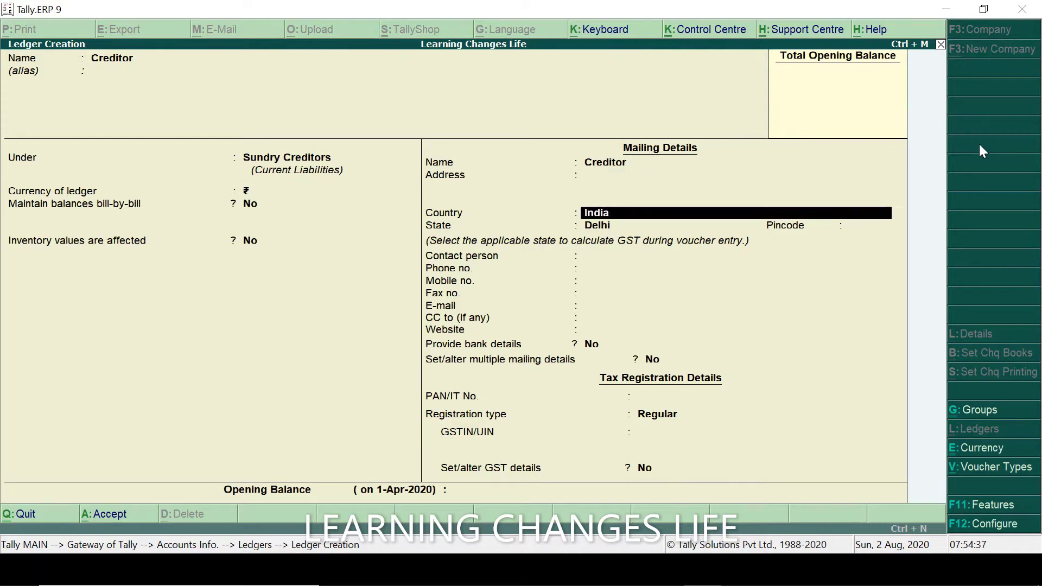
{"action": "key", "text": "Return"}
{"action": "key", "text": "Return"}
{"action": "key", "text": "Return"}
{"action": "key", "text": "Return"}
{"action": "key", "text": "Return"}
{"action": "key", "text": "Return"}
{"action": "key", "text": "Return"}
{"action": "key", "text": "Return"}
{"action": "key", "text": "Return"}
{"action": "key", "text": "Return"}
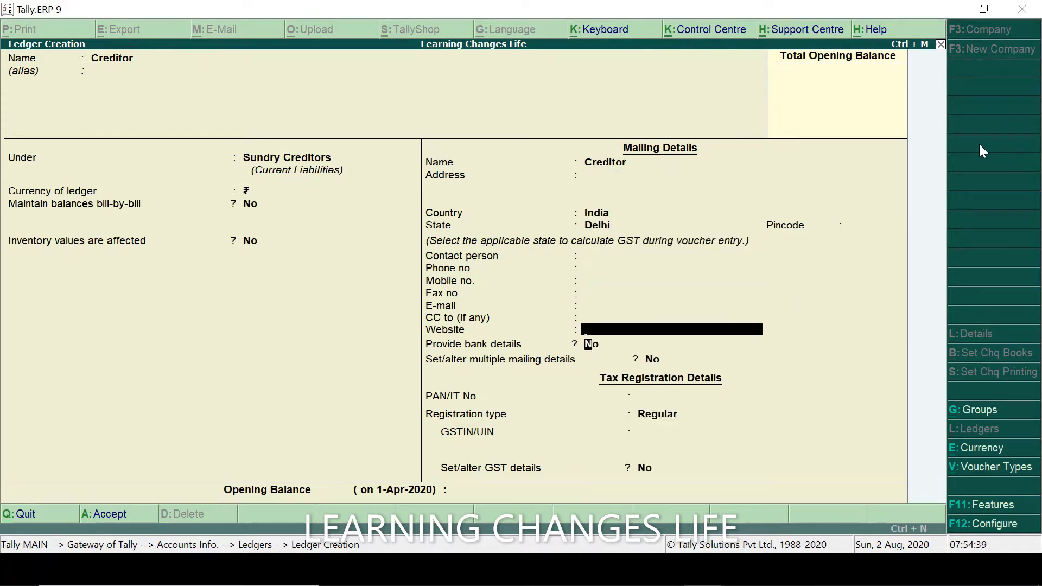
{"action": "key", "text": "Return"}
{"action": "key", "text": "Return"}
{"action": "key", "text": "Return"}
{"action": "key", "text": "Return"}
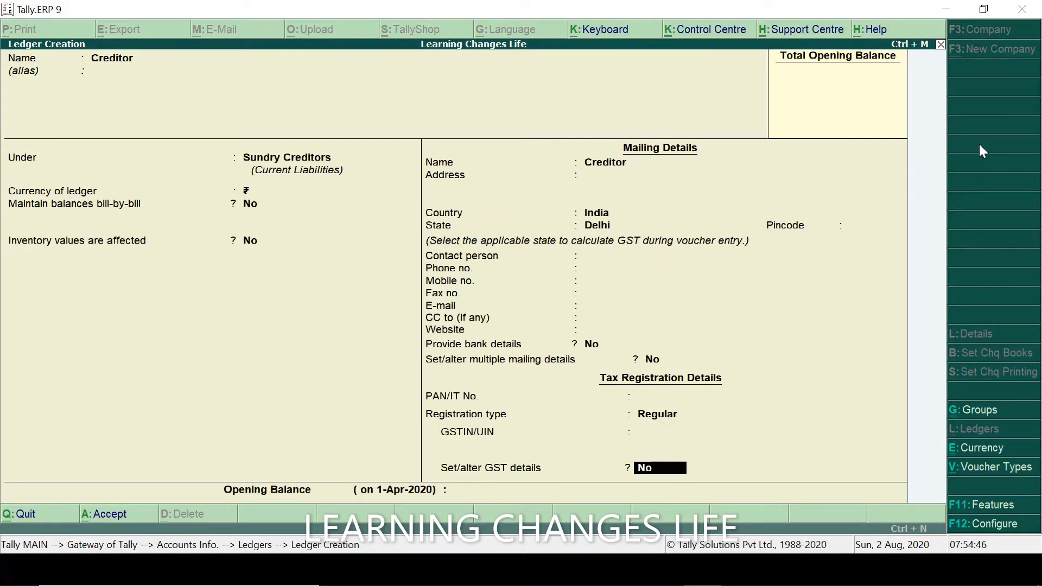
{"action": "key", "text": "Return"}
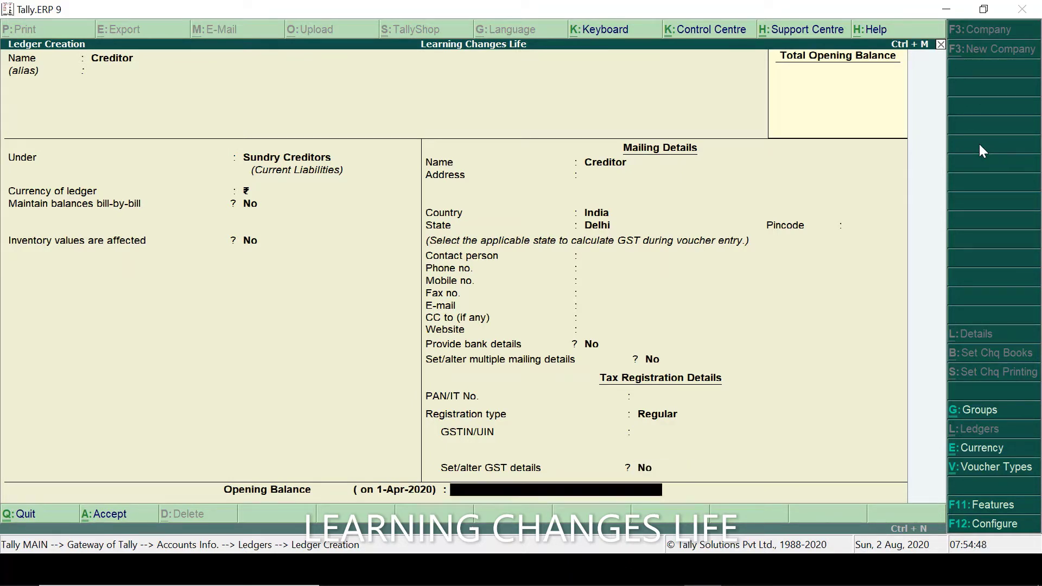
{"action": "key", "text": "Return"}
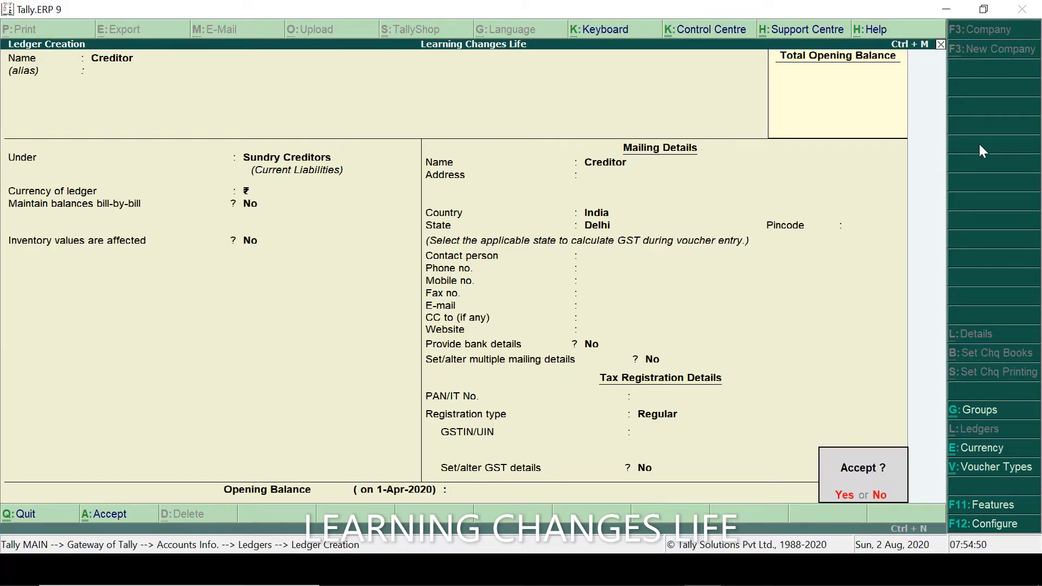
{"action": "key", "text": "Return"}
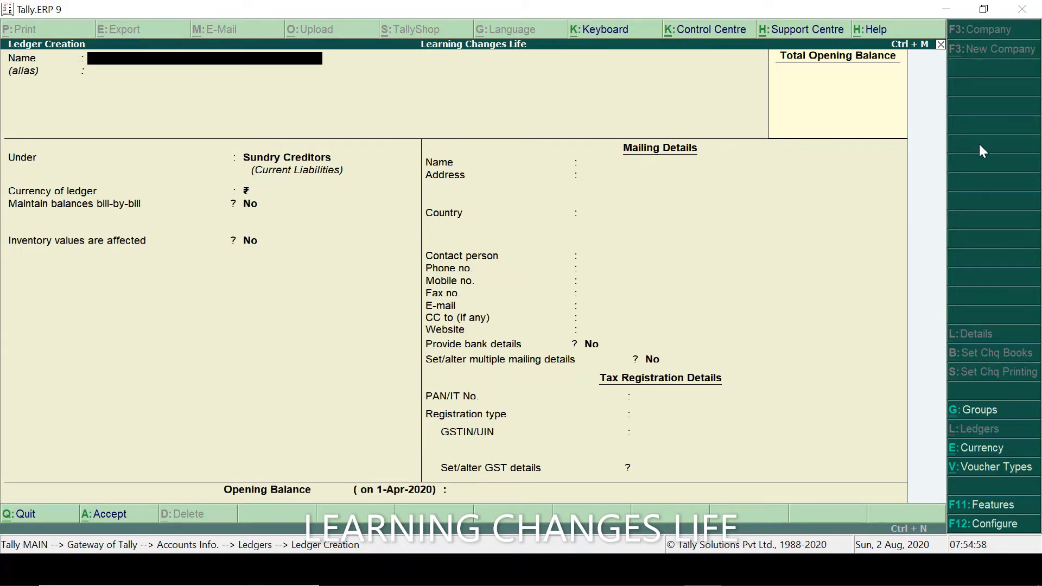
Quit ledger creation, return to the Gateway of Tally and open Accounting Vouchers
{"action": "key", "text": "Escape"}
{"action": "key", "text": "y"}
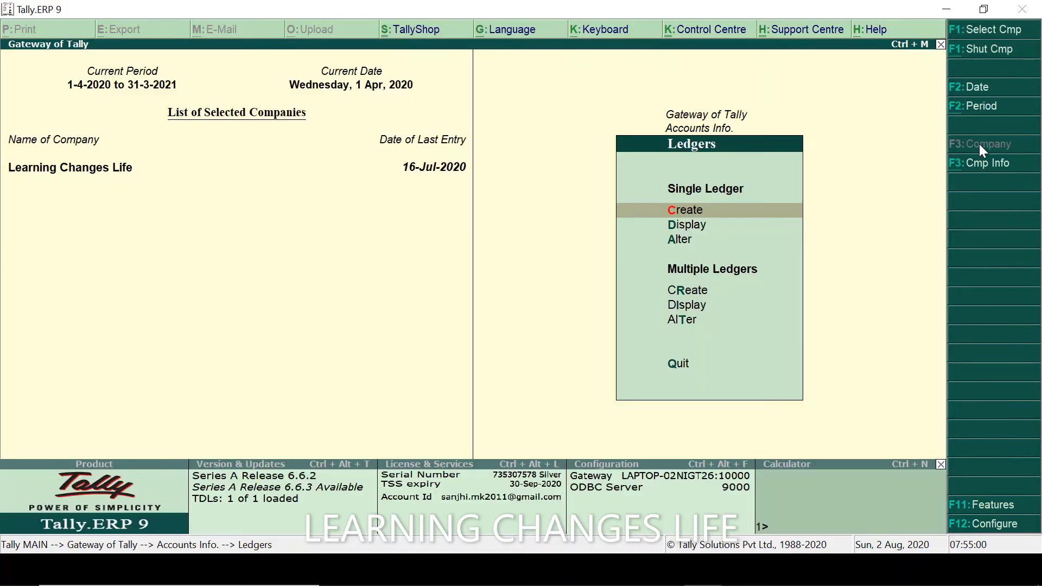
{"action": "key", "text": "Escape"}
{"action": "key", "text": "Escape"}
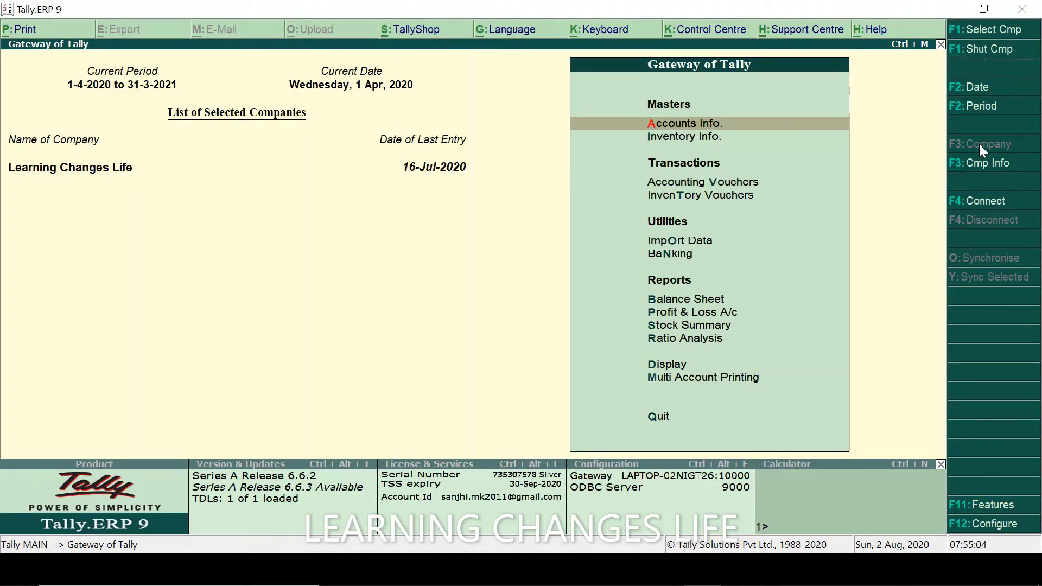
{"action": "key", "text": "Down"}
{"action": "key", "text": "Down"}
{"action": "key", "text": "Down"}
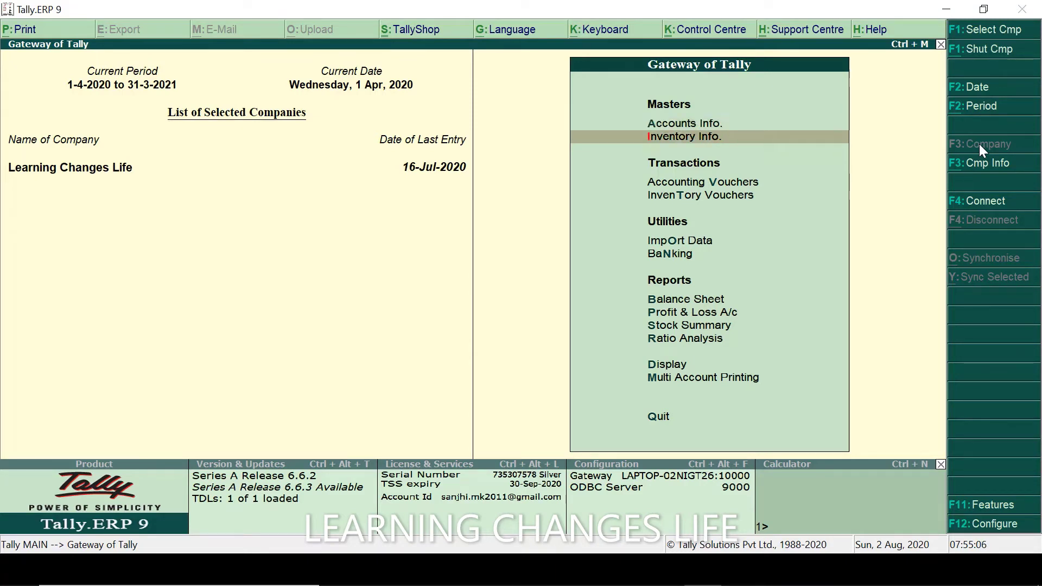
{"action": "key", "text": "Up"}
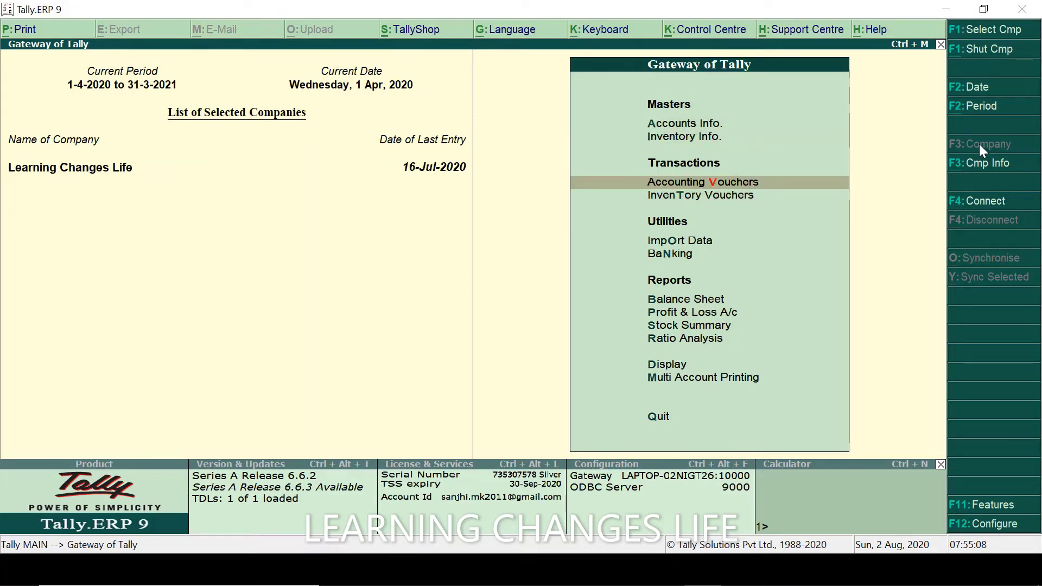
{"action": "key", "text": "Return"}
Switch to the Excel sheet and examine the debit and credit accounts and the debit amount of transaction 3, the goods purchase
{"action": "key", "text": "alt+Tab"}
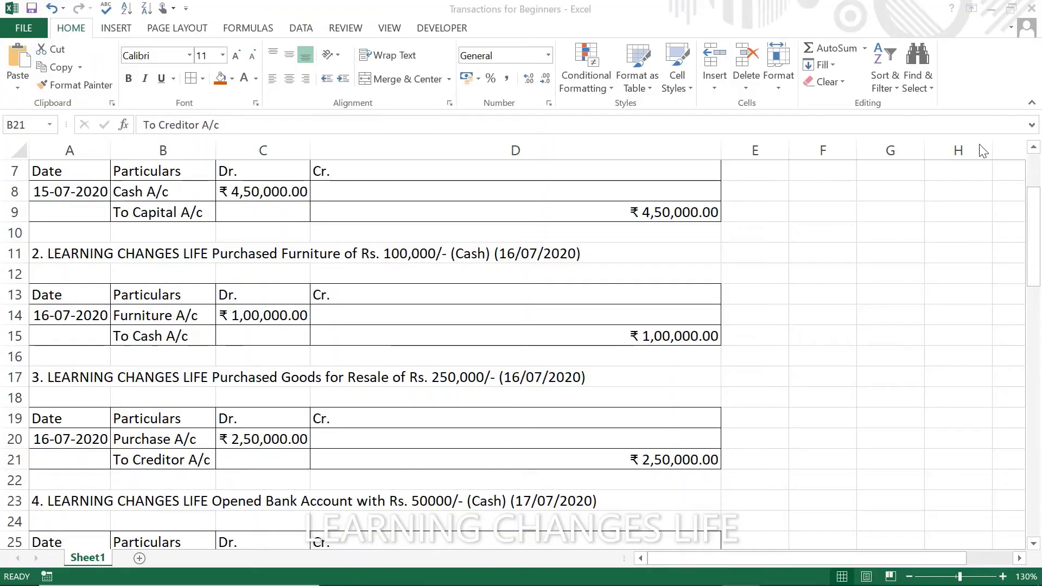
{"action": "key", "text": "Left"}
{"action": "key", "text": "Right"}
{"action": "key", "text": "Up"}
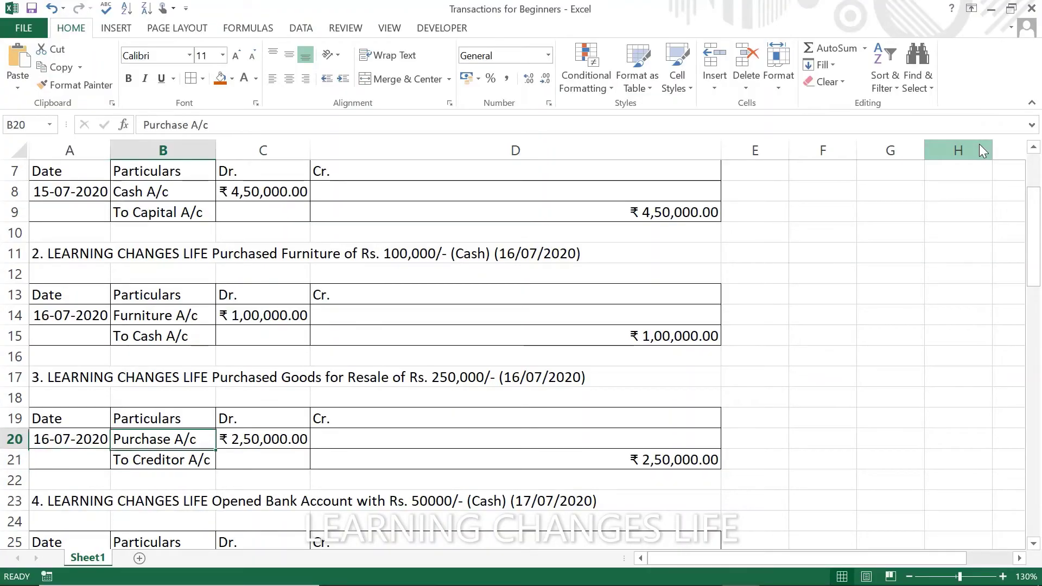
{"action": "key", "text": "Left"}
{"action": "key", "text": "Right"}
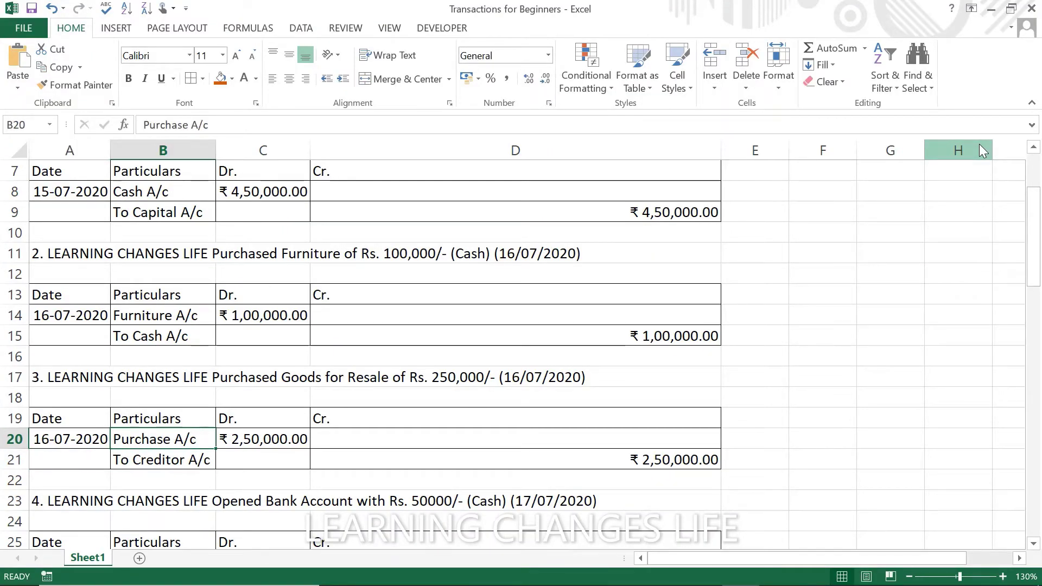
{"action": "key", "text": "Left"}
{"action": "key", "text": "Right"}
{"action": "key", "text": "Down"}
{"action": "key", "text": "Up"}
{"action": "key", "text": "Down"}
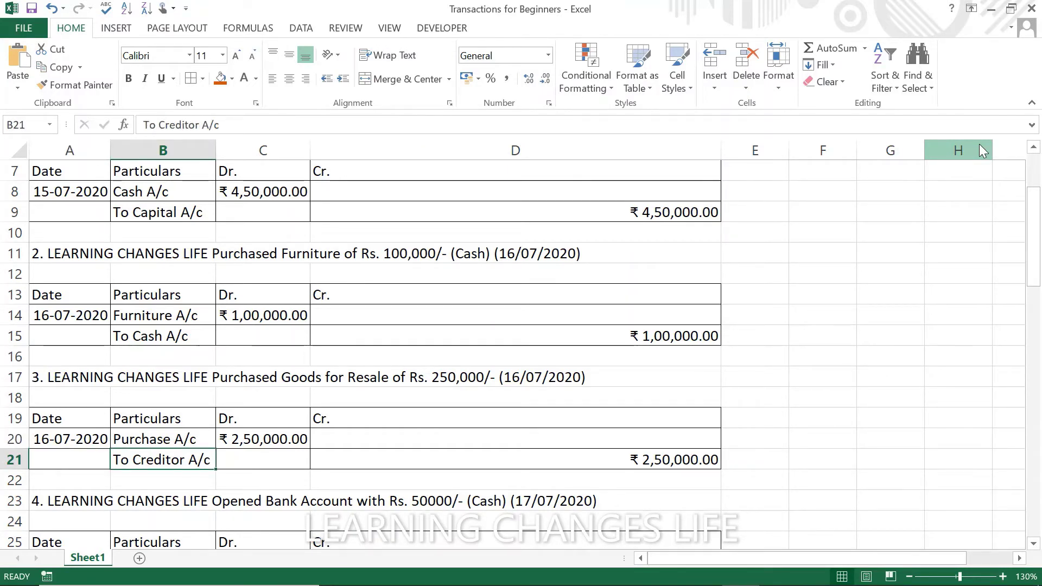
{"action": "key", "text": "Left"}
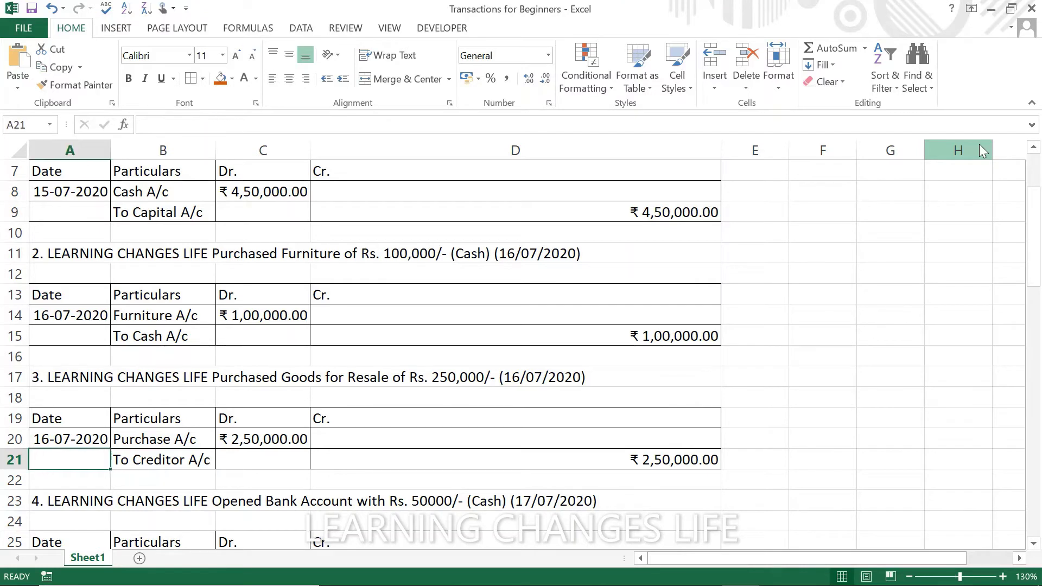
{"action": "key", "text": "Right"}
{"action": "key", "text": "Up"}
{"action": "key", "text": "Down"}
{"action": "key", "text": "Up"}
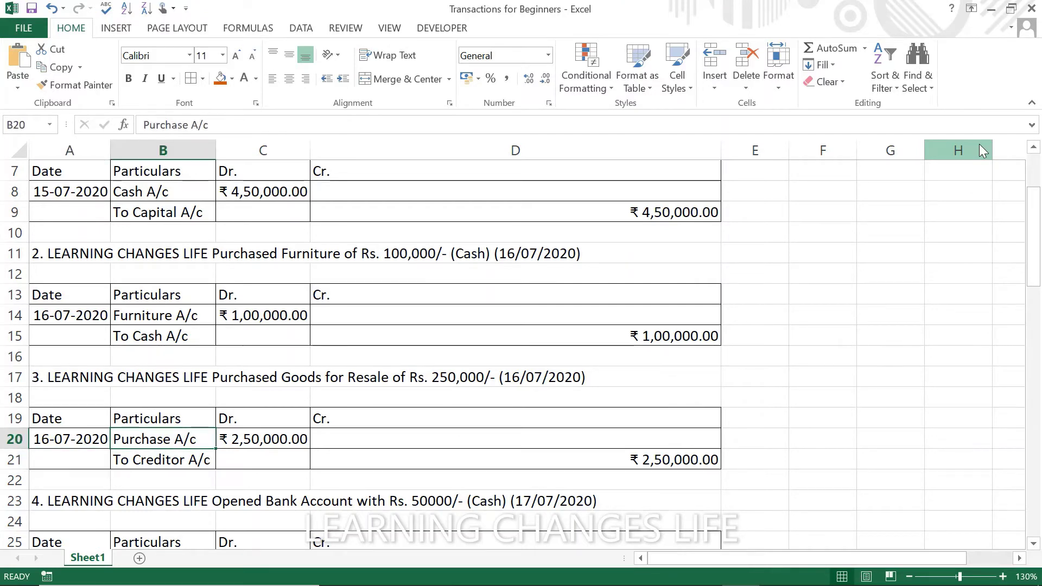
{"action": "key", "text": "Down"}
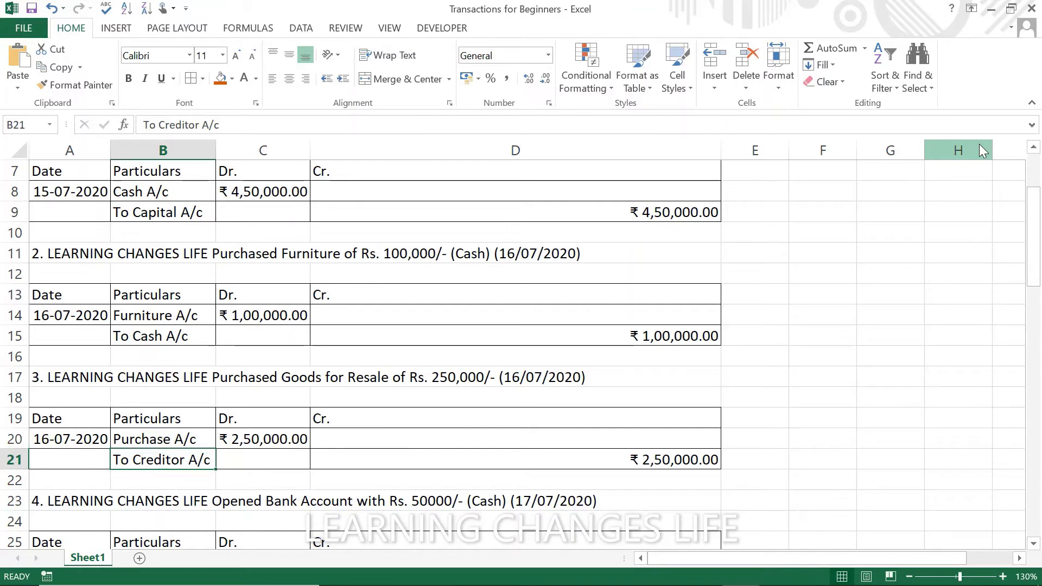
{"action": "key", "text": "Up"}
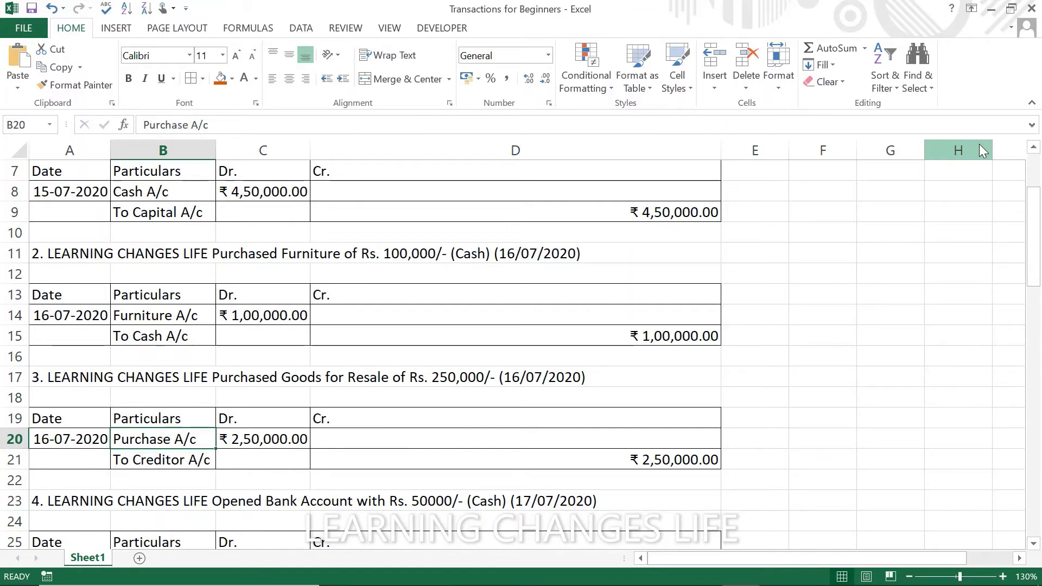
{"action": "key", "text": "Down"}
{"action": "key", "text": "Up"}
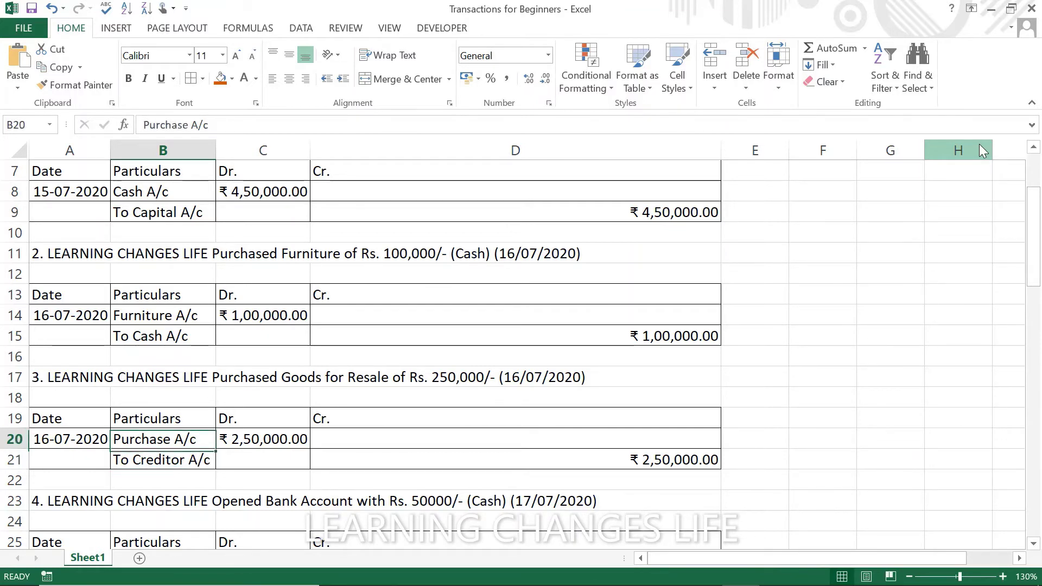
{"action": "key", "text": "Right"}
{"action": "key", "text": "Left"}
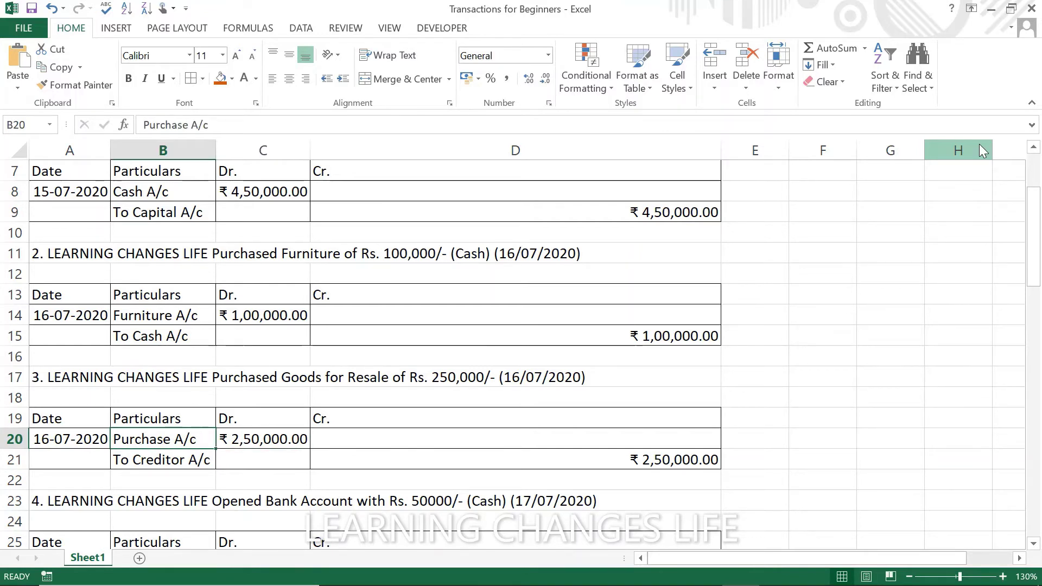
{"action": "key", "text": "Right"}
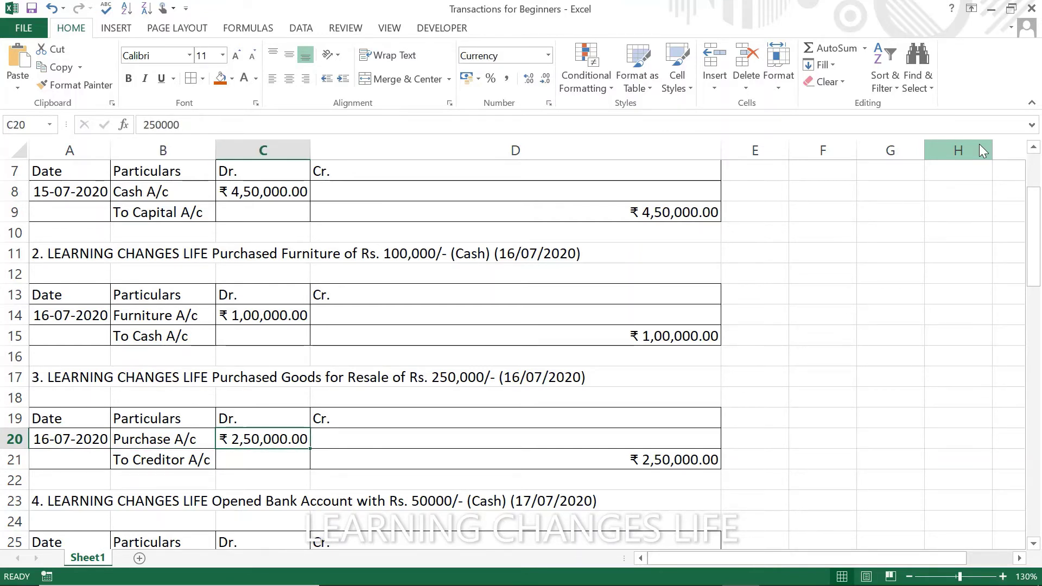
Switch to Tally.ERP 9, put the Purchase voucher in voucher mode dated 16-Jul-2020, and enter supplier invoice number 1235 with the same date
{"action": "key", "text": "Left"}
{"action": "key", "text": "Right"}
{"action": "key", "text": "Left"}
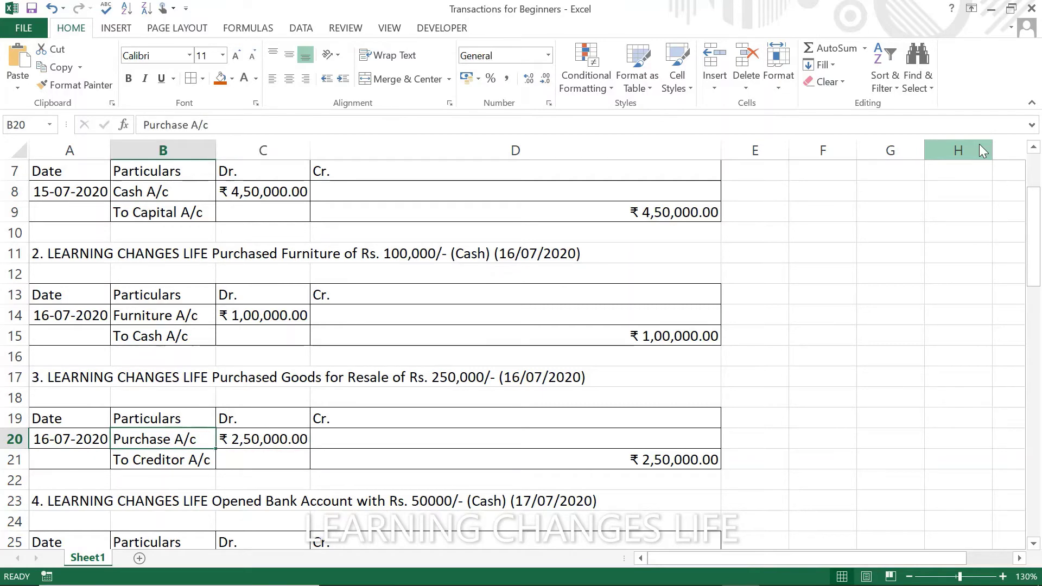
{"action": "key", "text": "alt+Tab"}
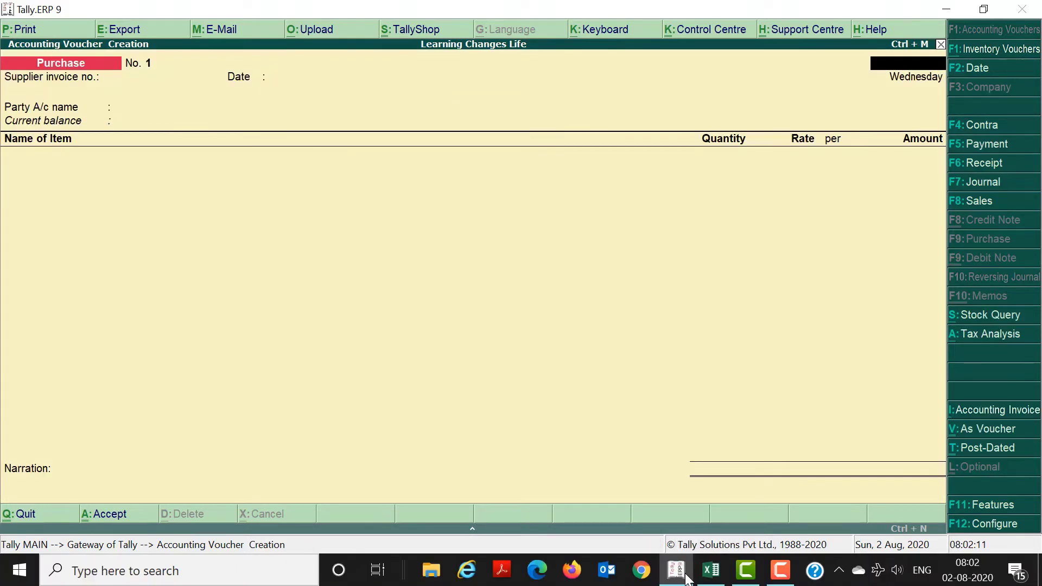
{"action": "type", "text": "16"}
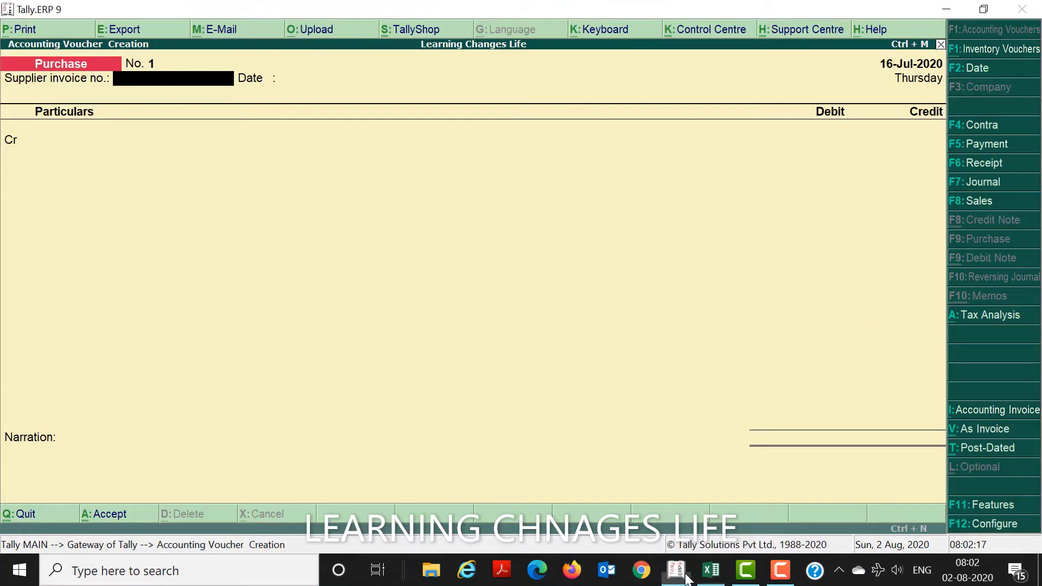
{"action": "type", "text": "1235"}
{"action": "key", "text": "Return"}
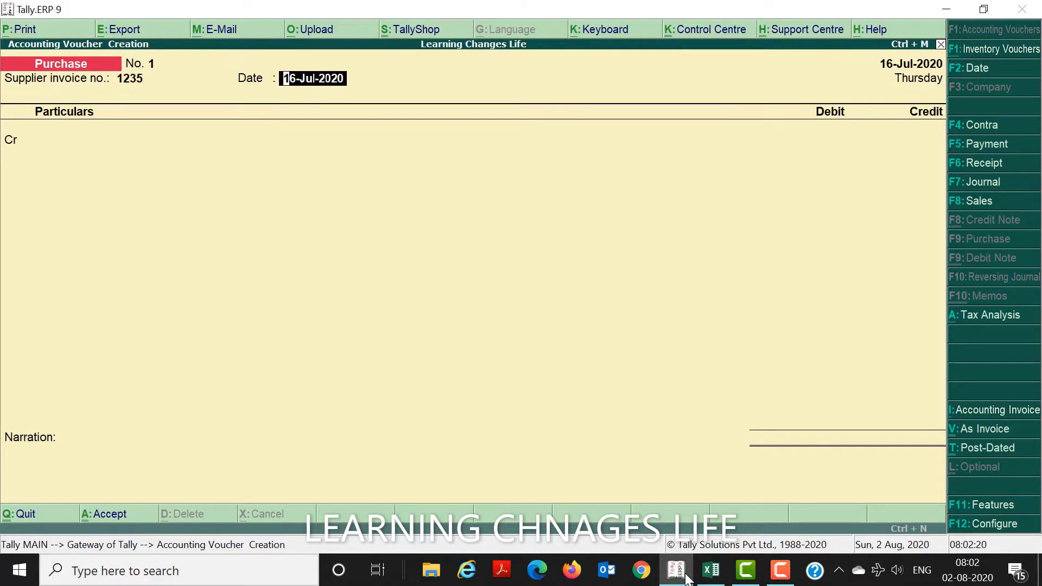
{"action": "key", "text": "Return"}
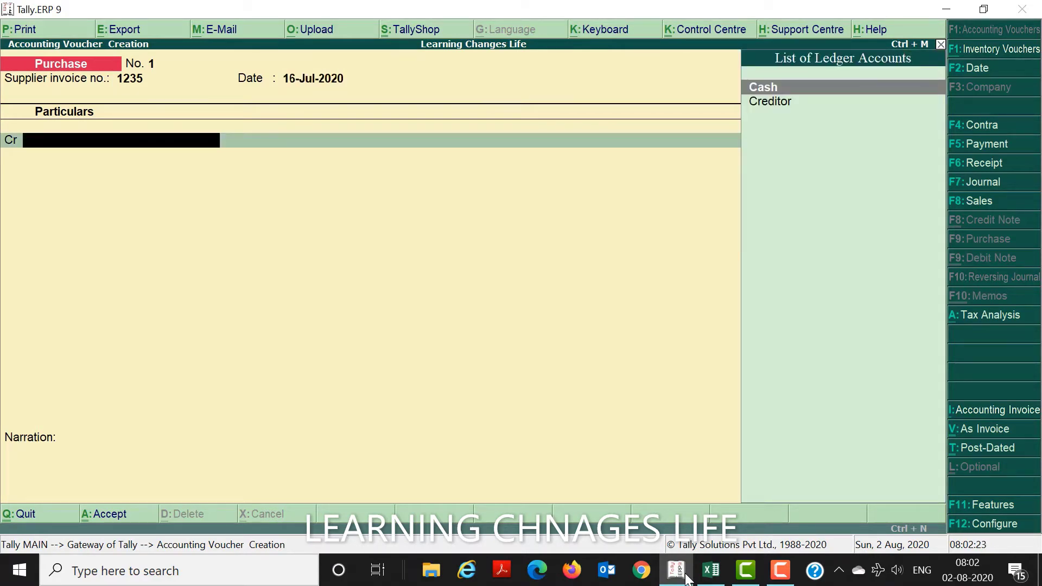
Check transaction 3 in Excel, then credit the Creditor ledger in the Tally.ERP 9 Purchase voucher and keep the default supplier details
{"action": "key", "text": "alt+Tab"}
{"action": "key", "text": "Right"}
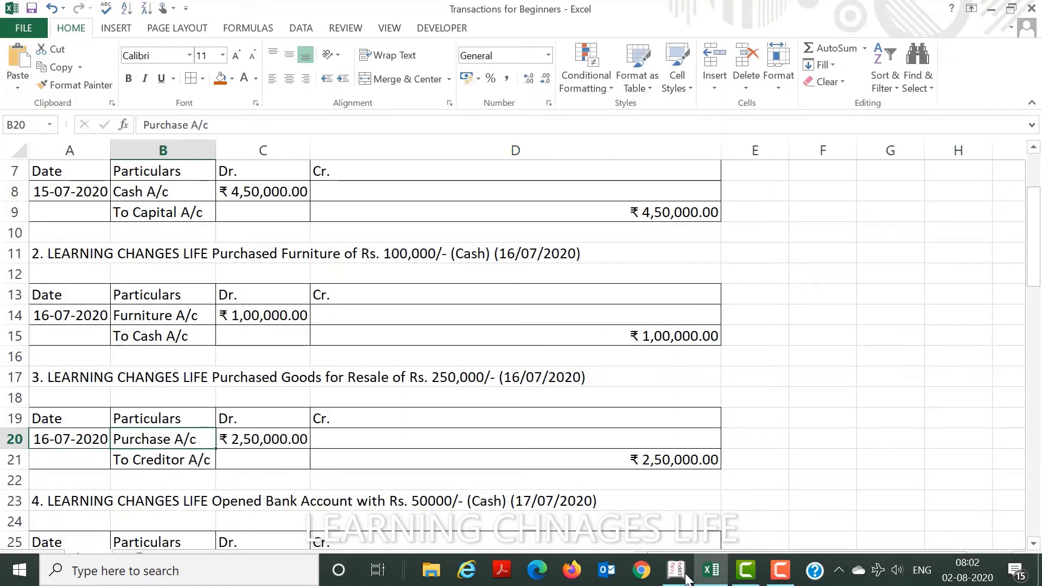
{"action": "left_click", "coordinate": [687, 578]}
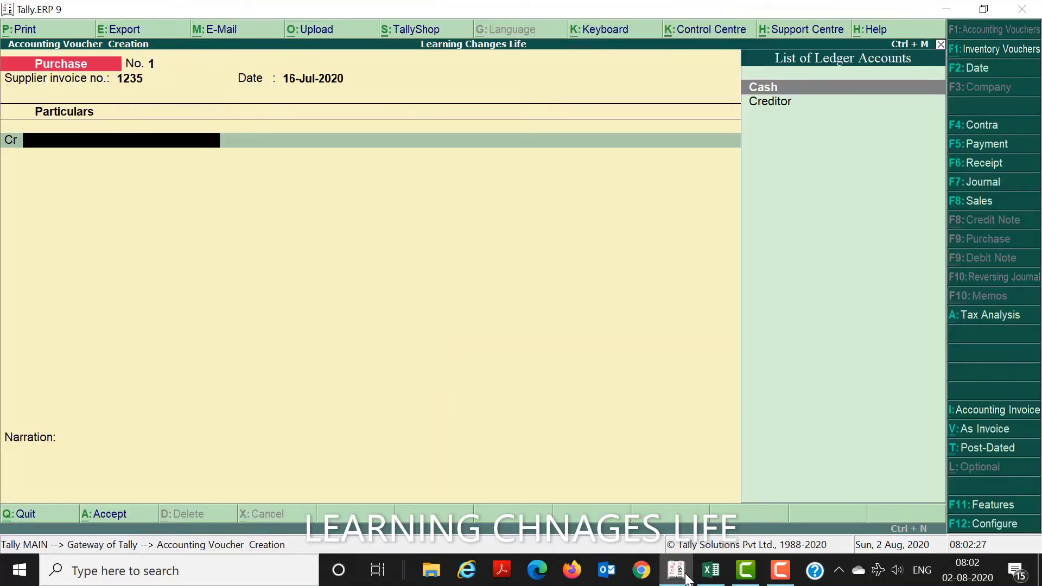
{"action": "key", "text": "Down"}
{"action": "key", "text": "Return"}
{"action": "key", "text": "Return"}
{"action": "key", "text": "Return"}
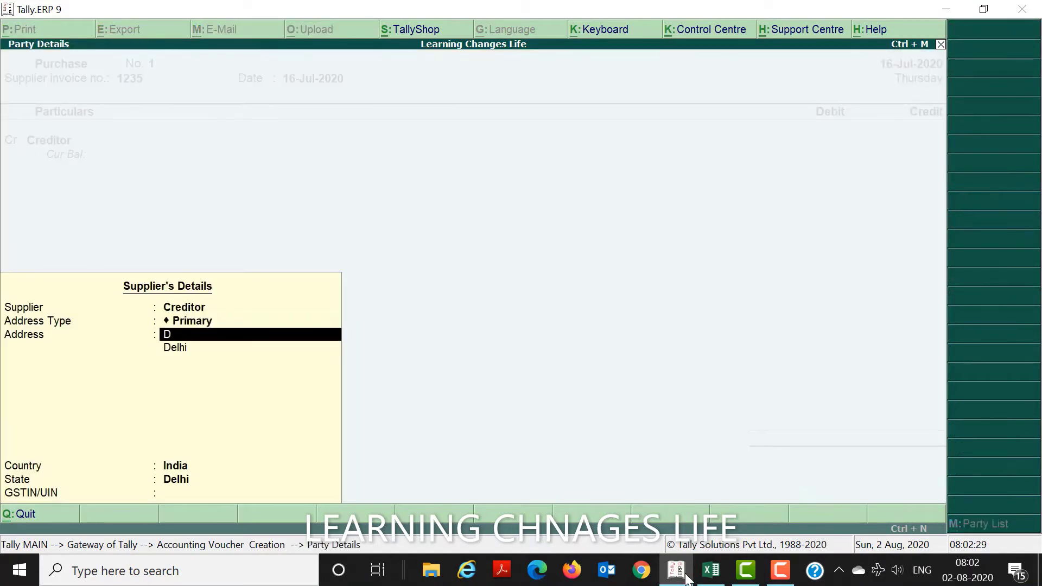
{"action": "key", "text": "Return"}
{"action": "key", "text": "Return"}
{"action": "key", "text": "Return"}
{"action": "key", "text": "Return"}
{"action": "key", "text": "Return"}
Check the amount in Excel, then enter 2,50,000 as Creditor's credit in Tally.ERP 9 and debit the Purchase ledger with 2,50,000
{"action": "key", "text": "alt+Tab"}
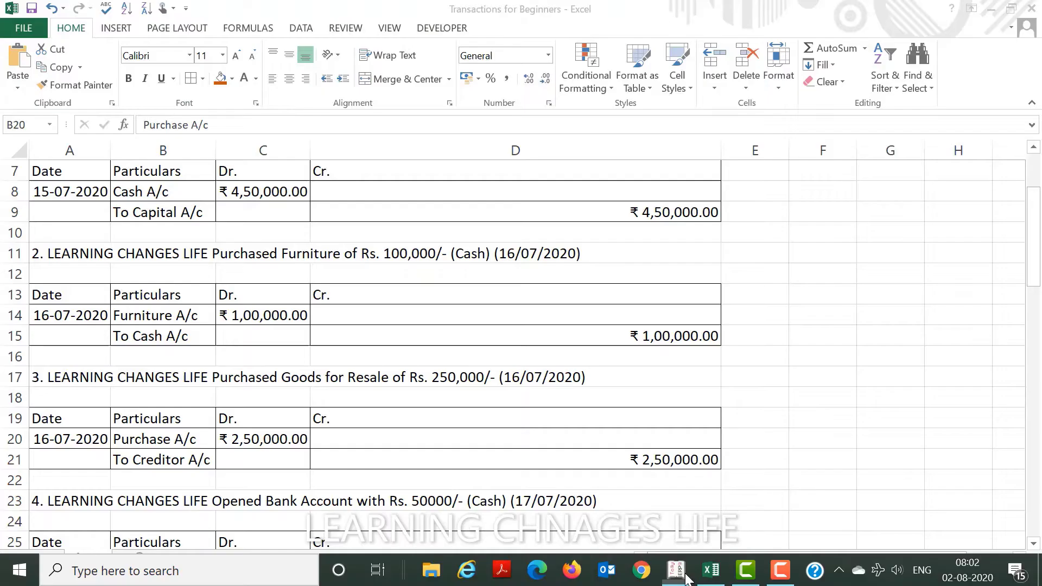
{"action": "left_click", "coordinate": [686, 579]}
{"action": "type", "text": "2,50,00"}
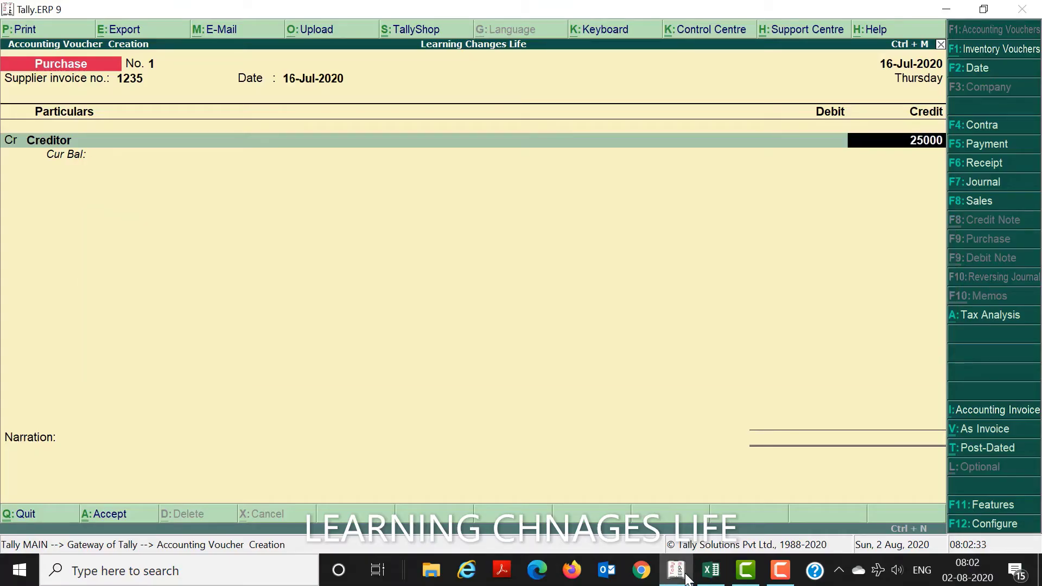
{"action": "type", "text": "0"}
{"action": "key", "text": "Return"}
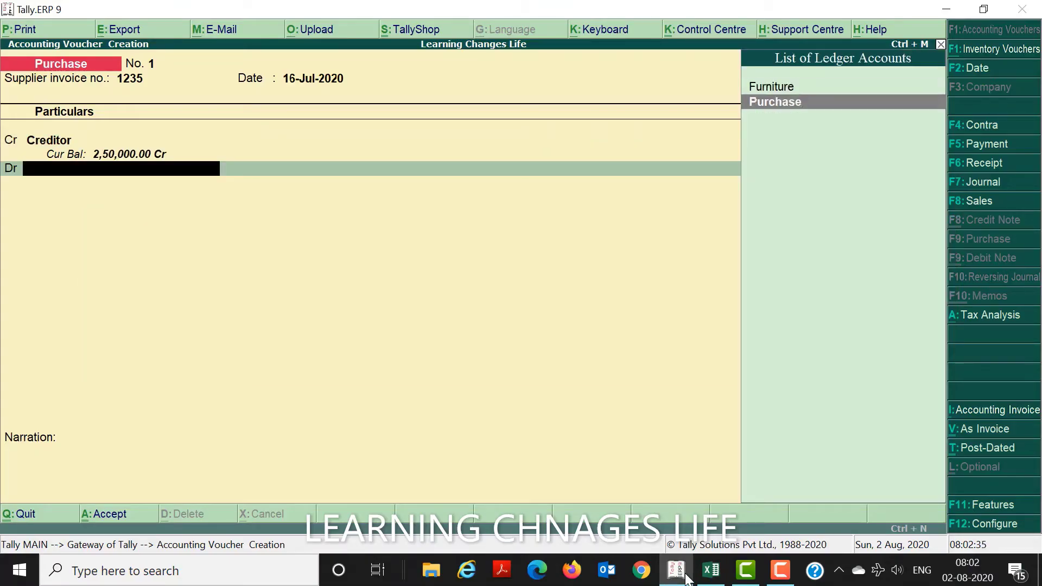
{"action": "key", "text": "Return"}
{"action": "key", "text": "Return"}
{"action": "key", "text": "Return"}
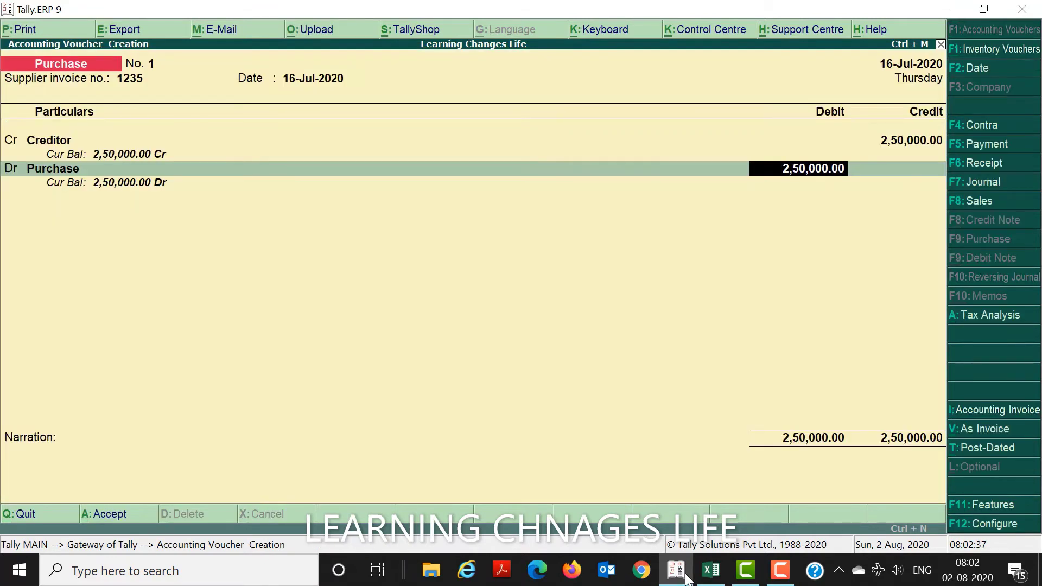
{"action": "key", "text": "Return"}
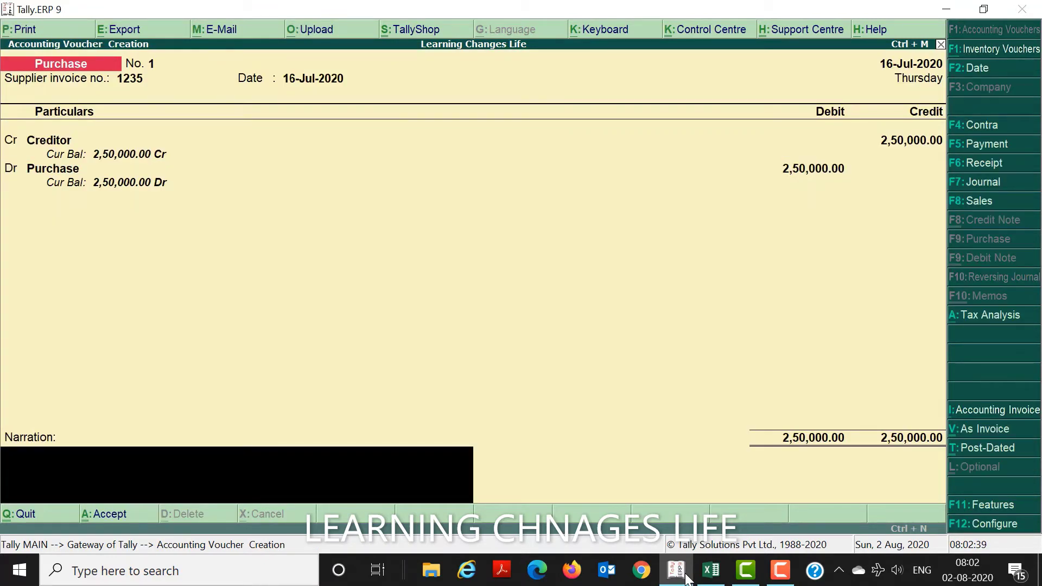
Add the narration "Being Purchase Goods for Resale" and save the Purchase voucher
{"action": "type", "text": "Being Purchase G"}
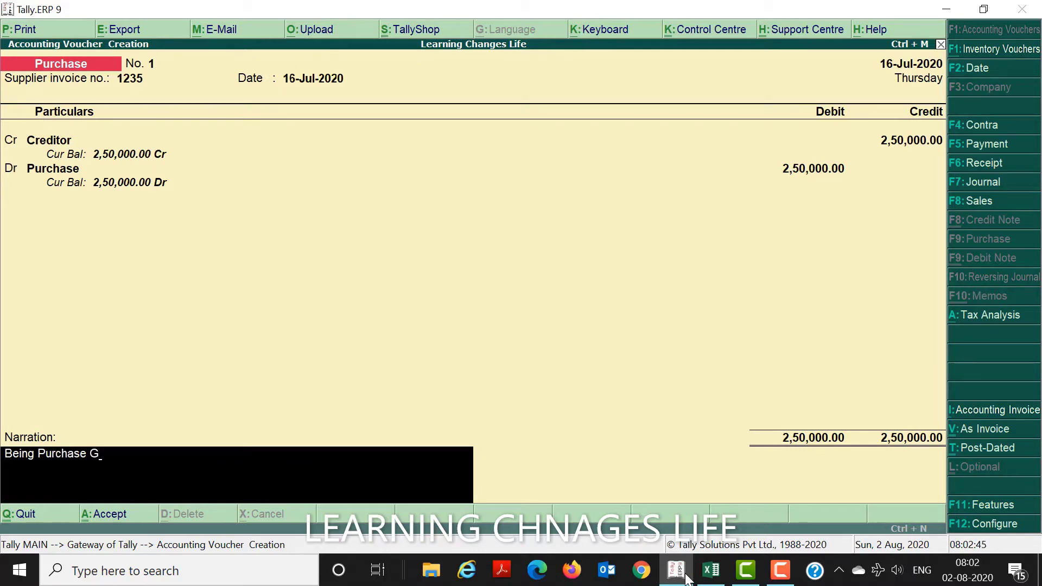
{"action": "type", "text": "oods for Resale"}
{"action": "key", "text": "Return"}
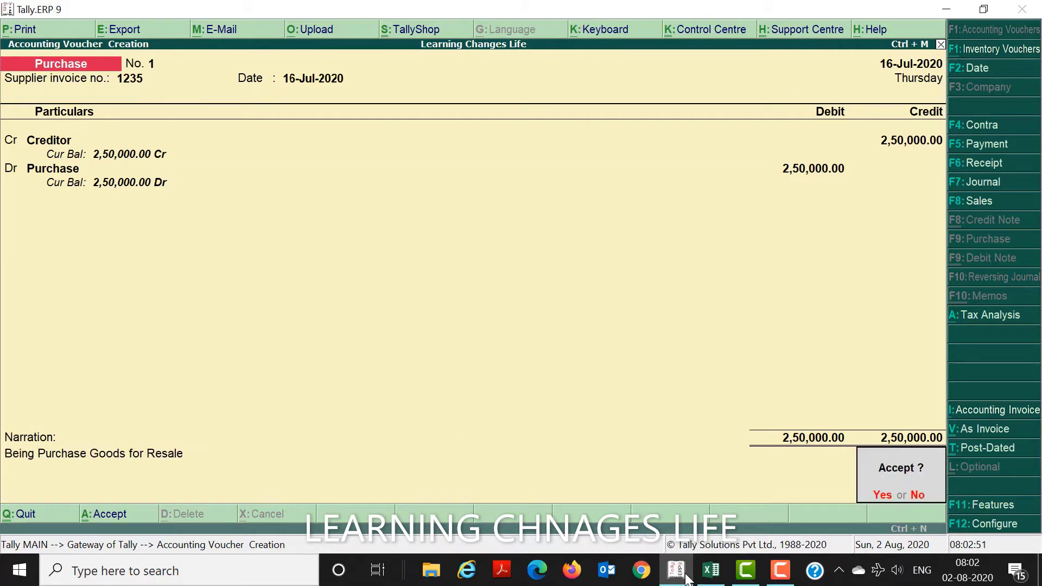
{"action": "key", "text": "Return"}
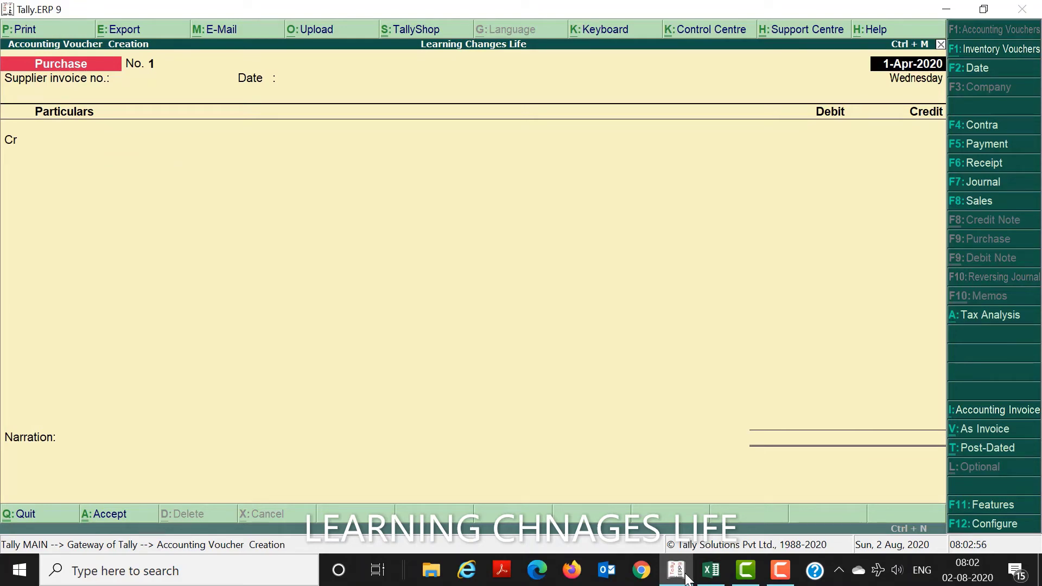
Switch to the Excel sheet and read the heading of transaction 4, the opening of a bank account with cash
{"action": "left_click", "coordinate": [686, 577]}
{"action": "key", "text": "Left"}
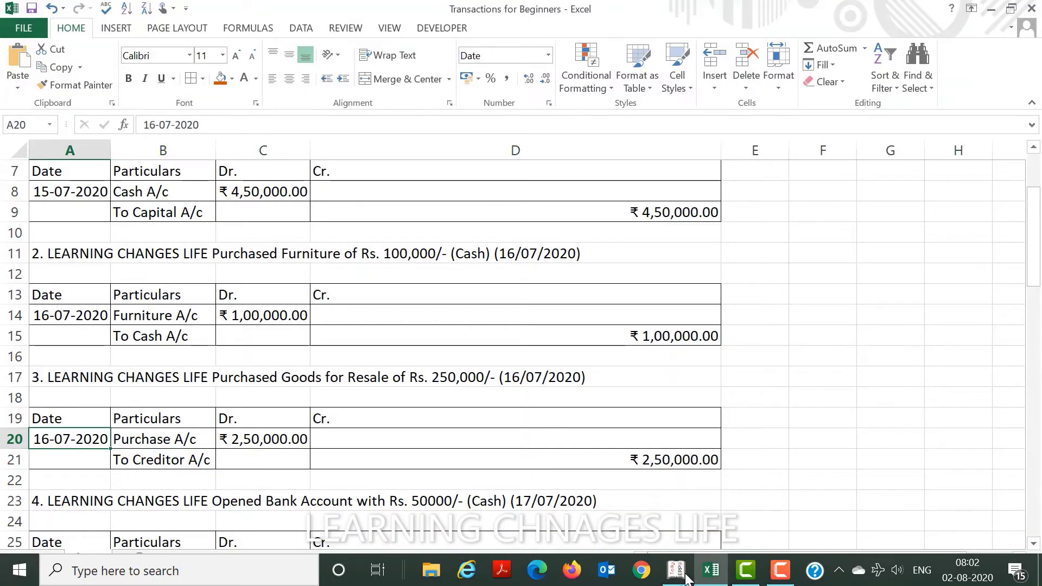
{"action": "key", "text": "Down"}
{"action": "key", "text": "Down"}
{"action": "key", "text": "Down"}
{"action": "key", "text": "Down"}
{"action": "key", "text": "Down"}
{"action": "key", "text": "Down"}
{"action": "key", "text": "Down"}
{"action": "key", "text": "Down"}
{"action": "key", "text": "Down"}
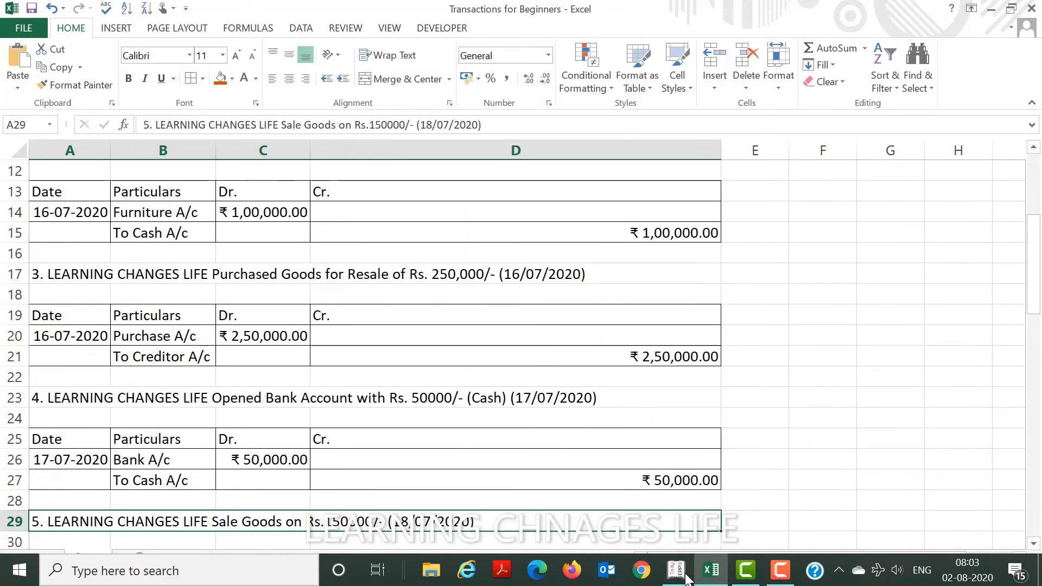
{"action": "key", "text": "Up"}
{"action": "key", "text": "Up"}
{"action": "key", "text": "Up"}
{"action": "key", "text": "Up"}
{"action": "key", "text": "Up"}
{"action": "key", "text": "Up"}
{"action": "key", "text": "Up"}
{"action": "key", "text": "Down"}
{"action": "key", "text": "Down"}
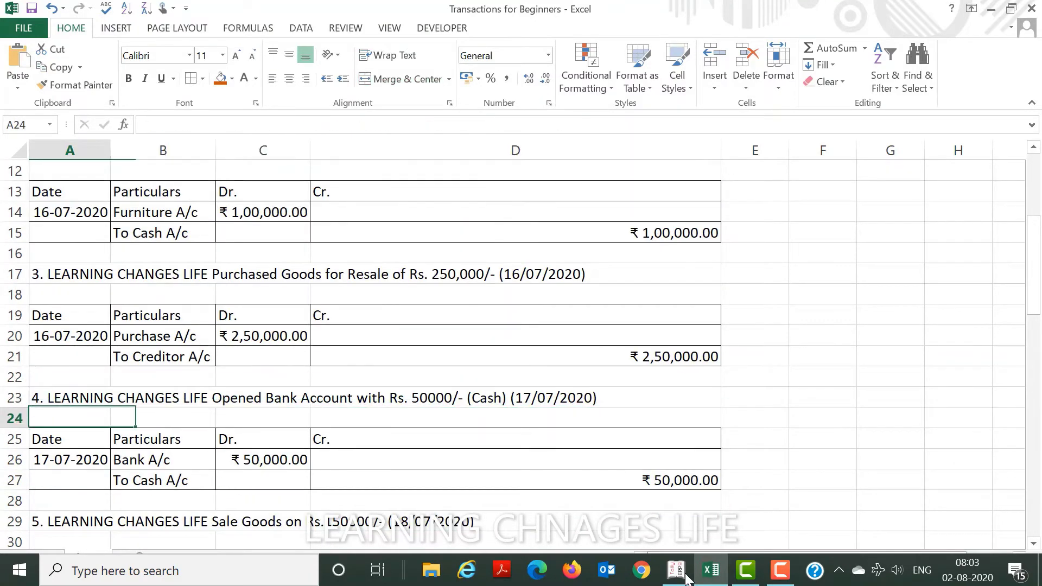
{"action": "key", "text": "Up"}
{"action": "key", "text": "alt+h"}
{"action": "key", "text": "m"}
{"action": "key", "text": "m"}
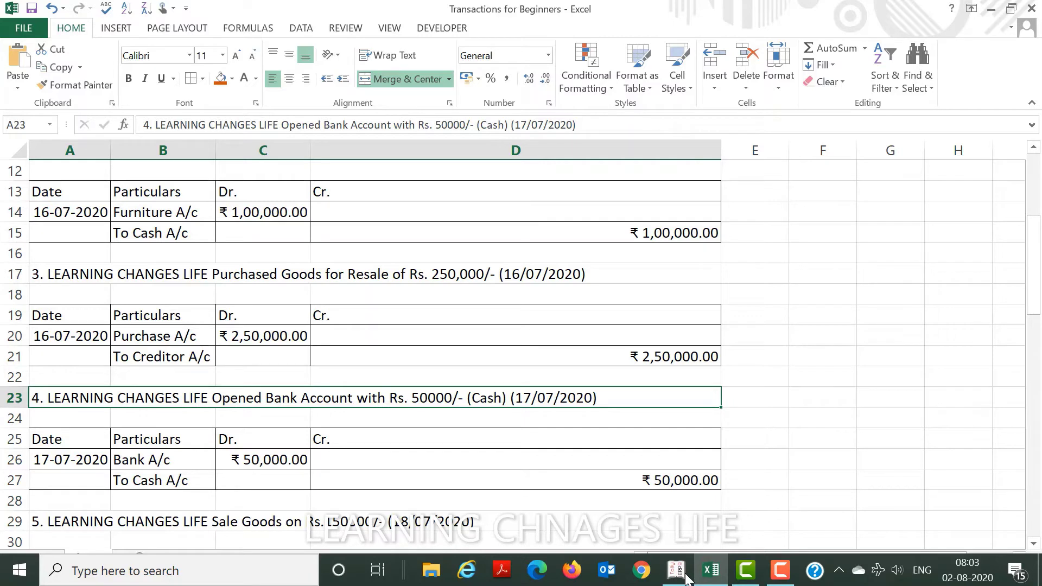
Examine the date, debit account and debit amount of transaction 4
{"action": "key", "text": "Down"}
{"action": "key", "text": "Down"}
{"action": "key", "text": "Down"}
{"action": "key", "text": "Down"}
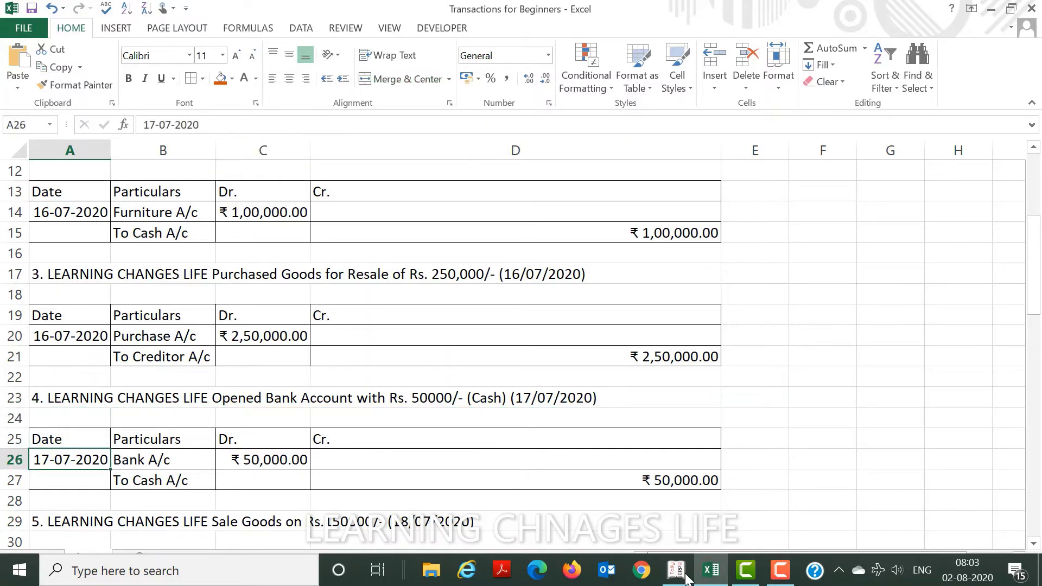
{"action": "key", "text": "Right"}
{"action": "key", "text": "Up"}
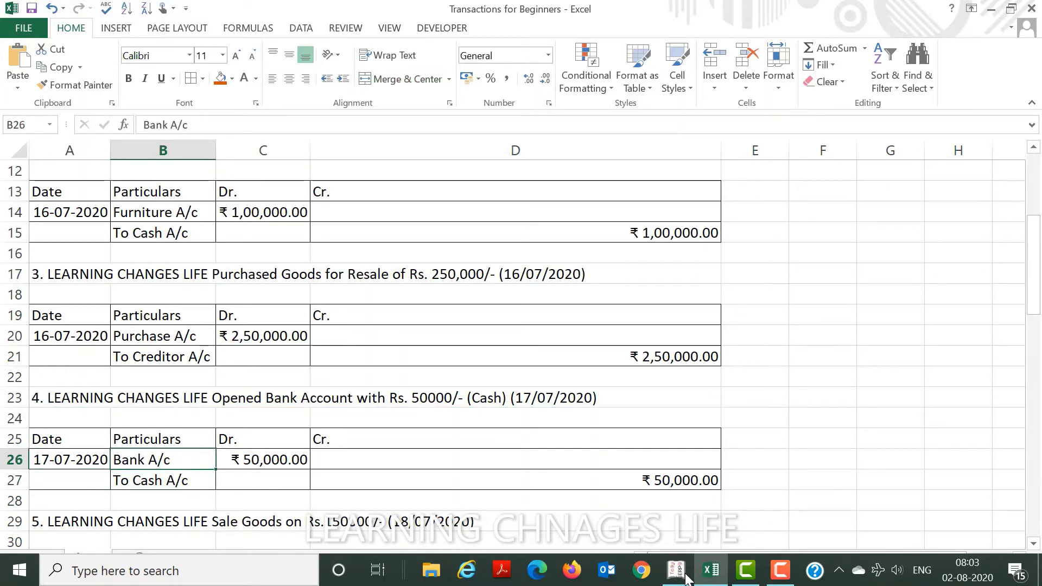
{"action": "key", "text": "Right"}
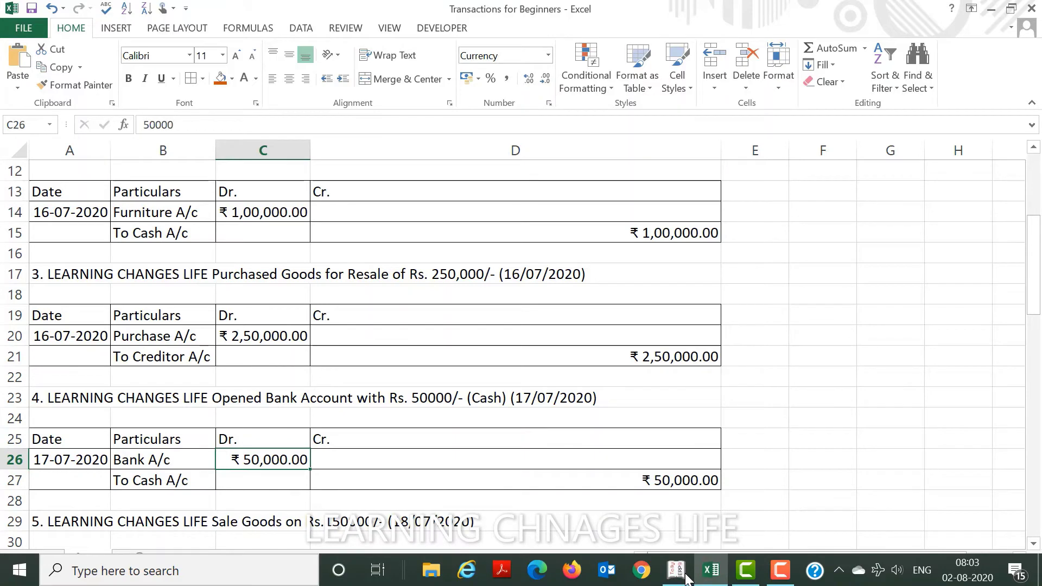
Switch to Tally.ERP 9, quit the blank Purchase voucher and open Ledgers under Accounts Info
{"action": "key", "text": "alt+Tab"}
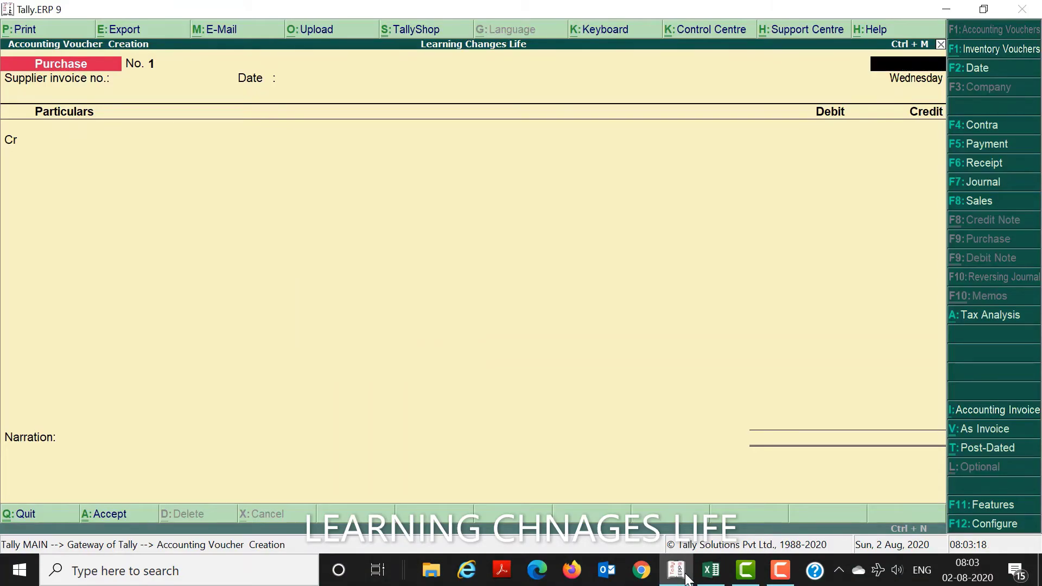
{"action": "key", "text": "Escape"}
{"action": "key", "text": "y"}
{"action": "key", "text": "Up"}
{"action": "key", "text": "Up"}
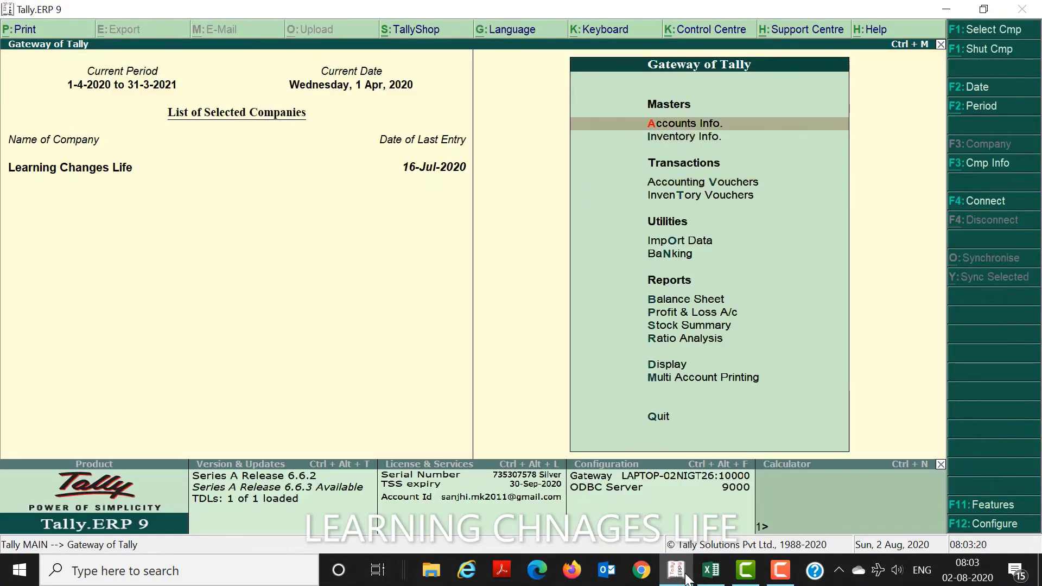
{"action": "key", "text": "Return"}
{"action": "key", "text": "Down"}
{"action": "key", "text": "Return"}
{"action": "key", "text": "Down"}
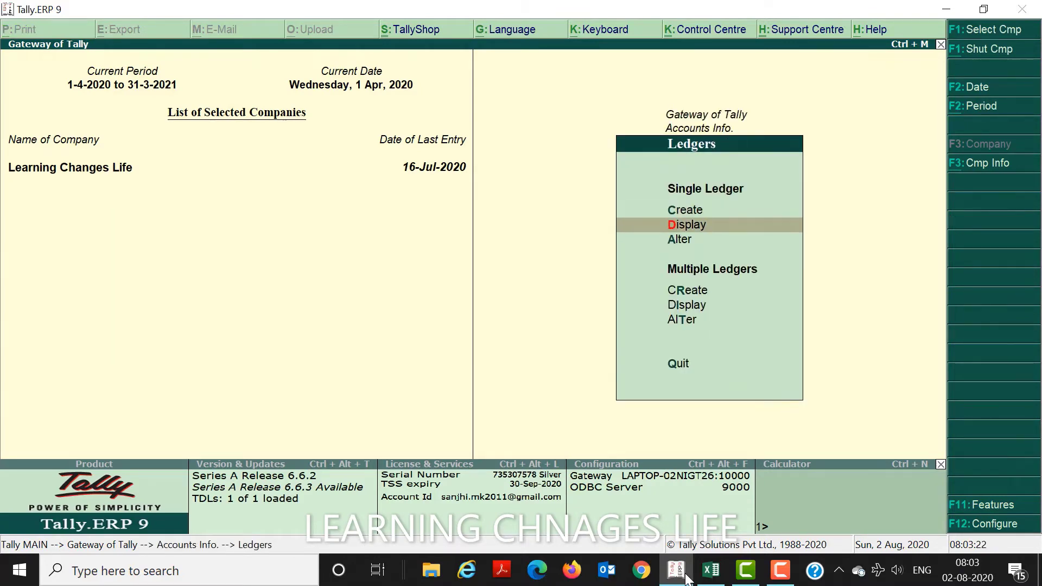
{"action": "key", "text": "Return"}
{"action": "key", "text": "Down"}
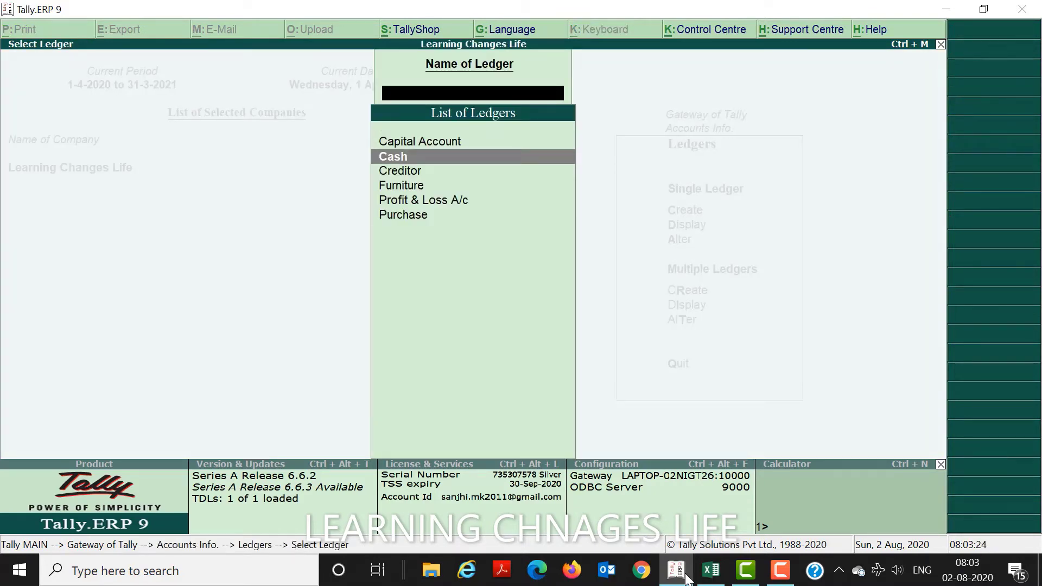
{"action": "key", "text": "Escape"}
{"action": "key", "text": "Up"}
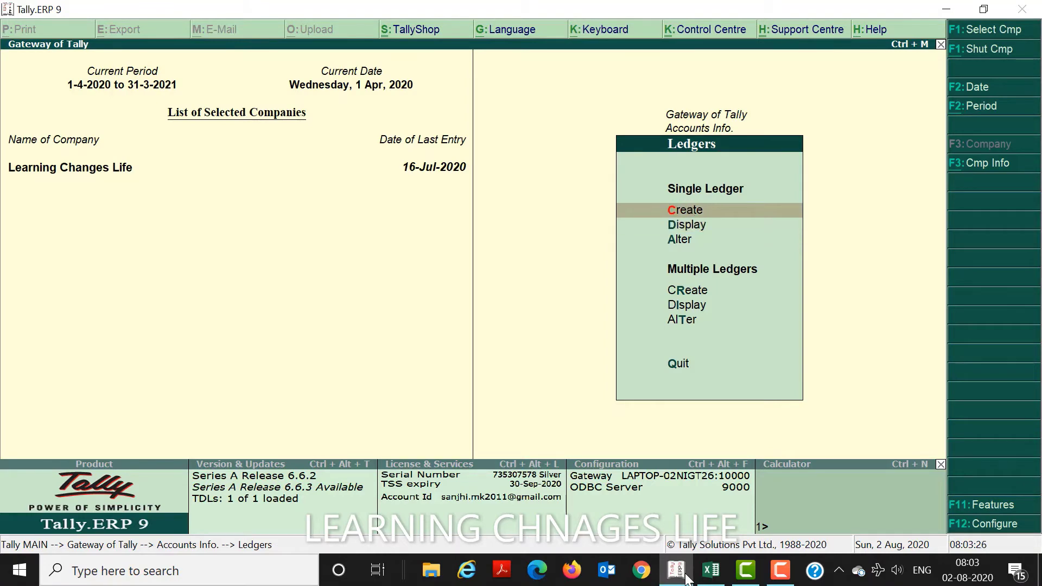
Create a single ledger named Bank under the Bank Accounts group
{"action": "key", "text": "Return"}
{"action": "type", "text": "Bank"}
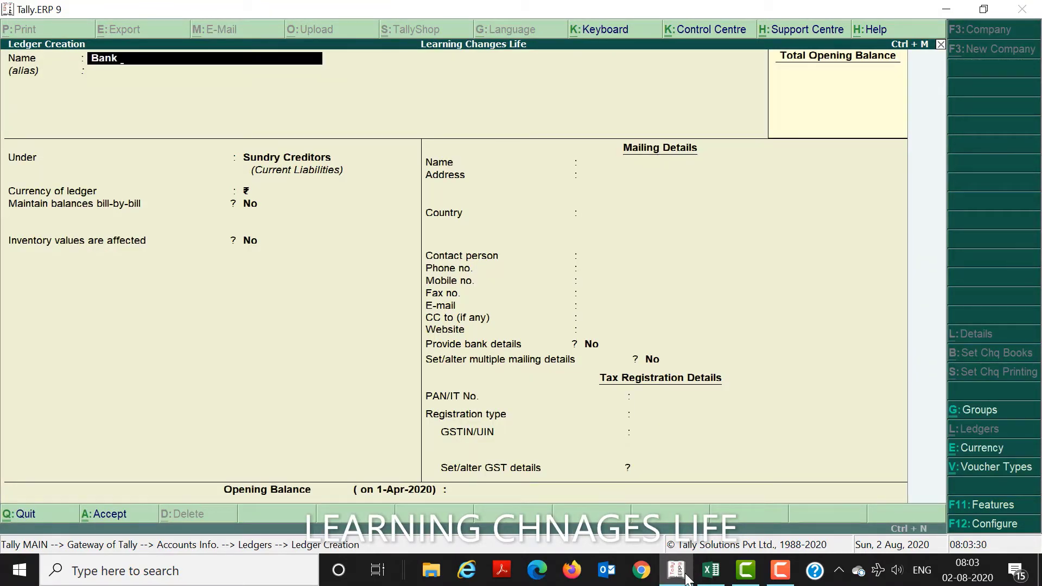
{"action": "key", "text": "Return"}
{"action": "key", "text": "Return"}
{"action": "type", "text": "Ban"}
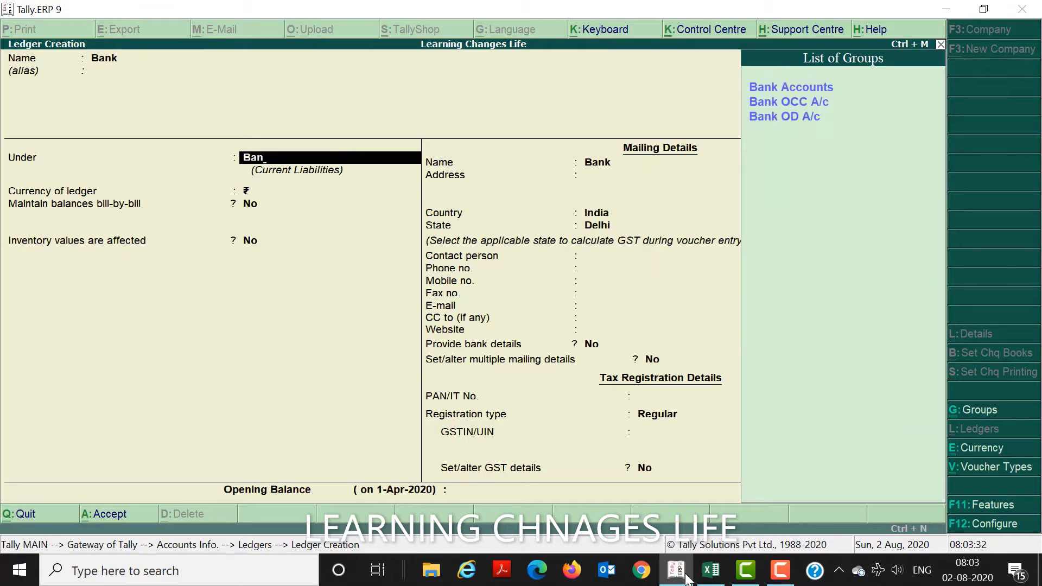
{"action": "key", "text": "Return"}
Keep the default bank, mailing and tax details of the Bank ledger, leave its opening balance blank, and save it
{"action": "key", "text": "Return"}
{"action": "key", "text": "Return"}
{"action": "key", "text": "Return"}
{"action": "key", "text": "Return"}
{"action": "key", "text": "Return"}
{"action": "key", "text": "Return"}
{"action": "key", "text": "Return"}
{"action": "key", "text": "Return"}
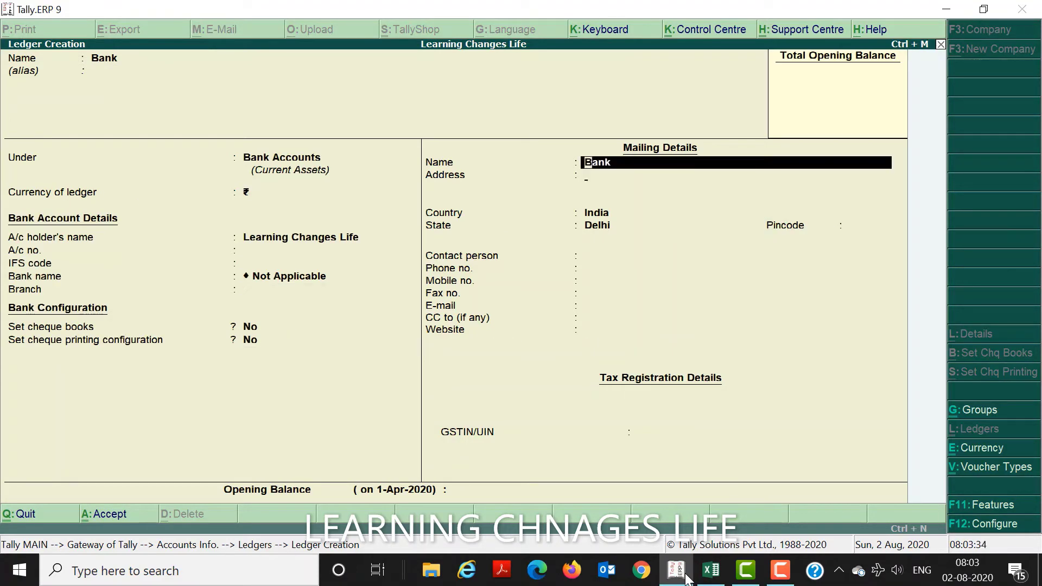
{"action": "key", "text": "Return"}
{"action": "key", "text": "Return"}
{"action": "key", "text": "Return"}
{"action": "key", "text": "Return"}
{"action": "key", "text": "Return"}
{"action": "key", "text": "Return"}
{"action": "key", "text": "Return"}
{"action": "key", "text": "Return"}
{"action": "key", "text": "Return"}
{"action": "key", "text": "Return"}
{"action": "key", "text": "Return"}
{"action": "key", "text": "Return"}
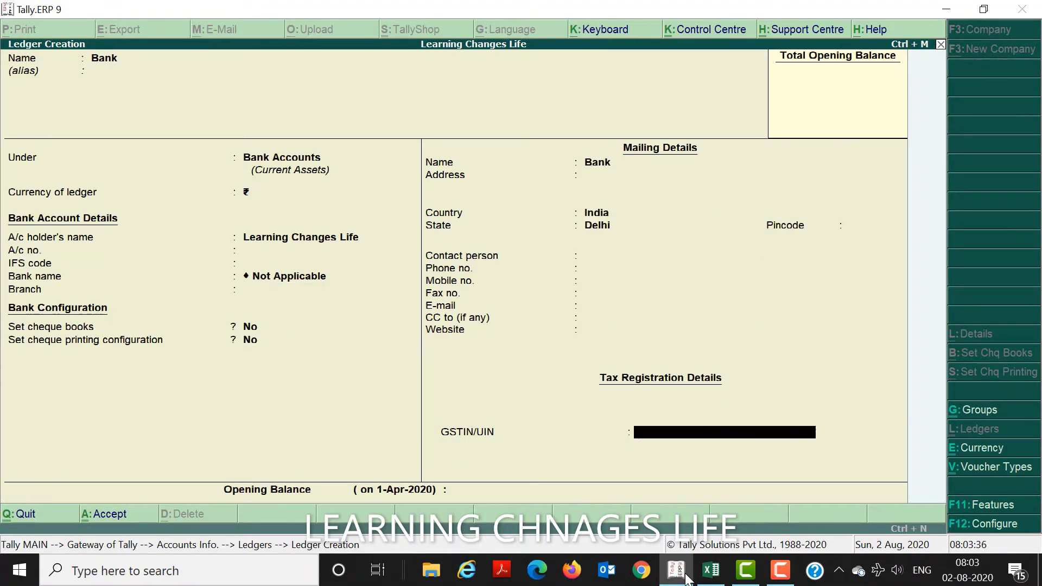
{"action": "key", "text": "Return"}
{"action": "key", "text": "Return"}
{"action": "key", "text": "Return"}
{"action": "key", "text": "Return"}
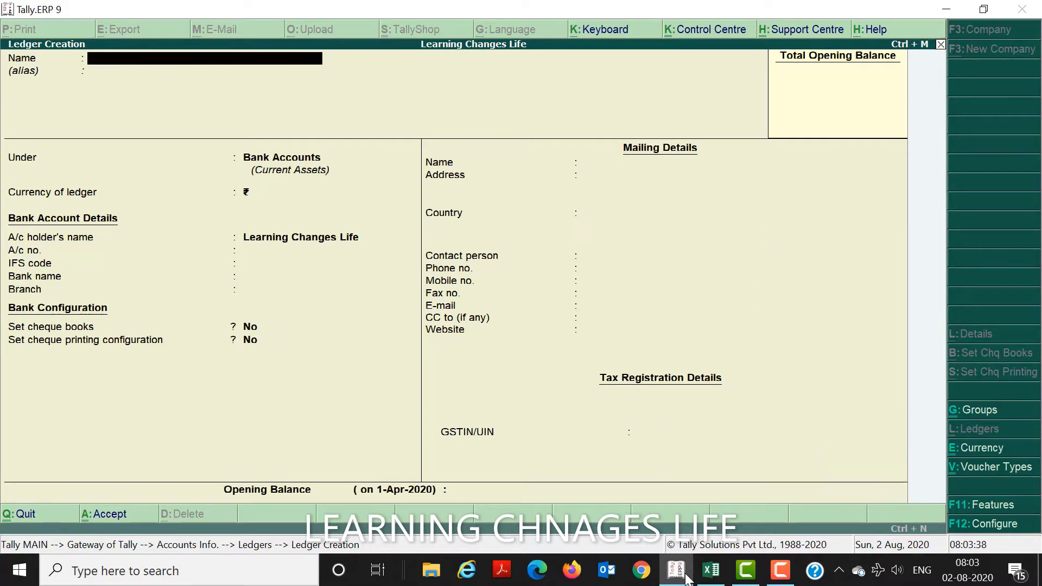
Quit the blank ledger form and the ledger menus, and open Accounting Vouchers
{"action": "key", "text": "Escape"}
{"action": "key", "text": "Return"}
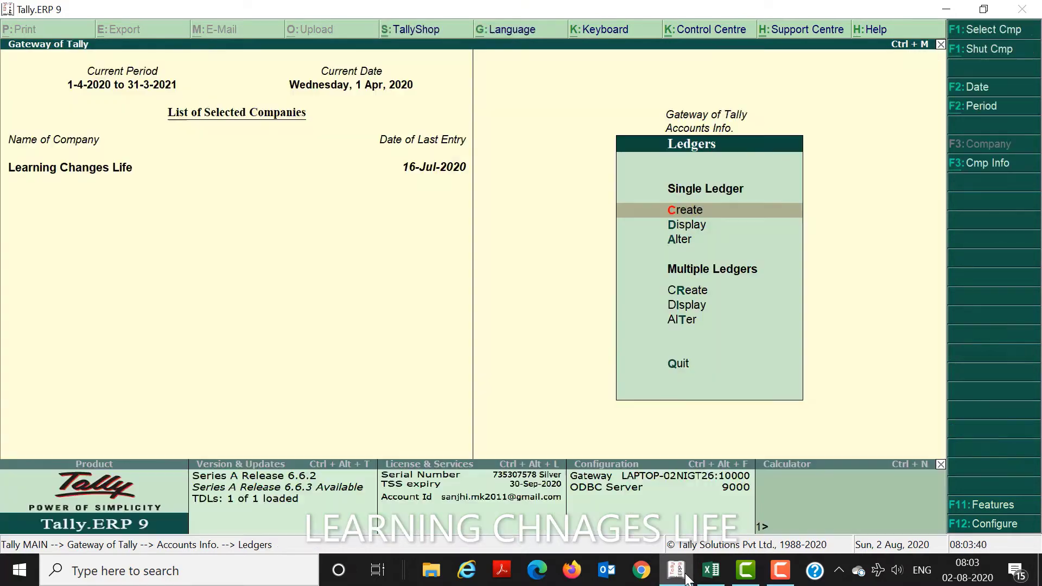
{"action": "key", "text": "Escape"}
{"action": "key", "text": "Escape"}
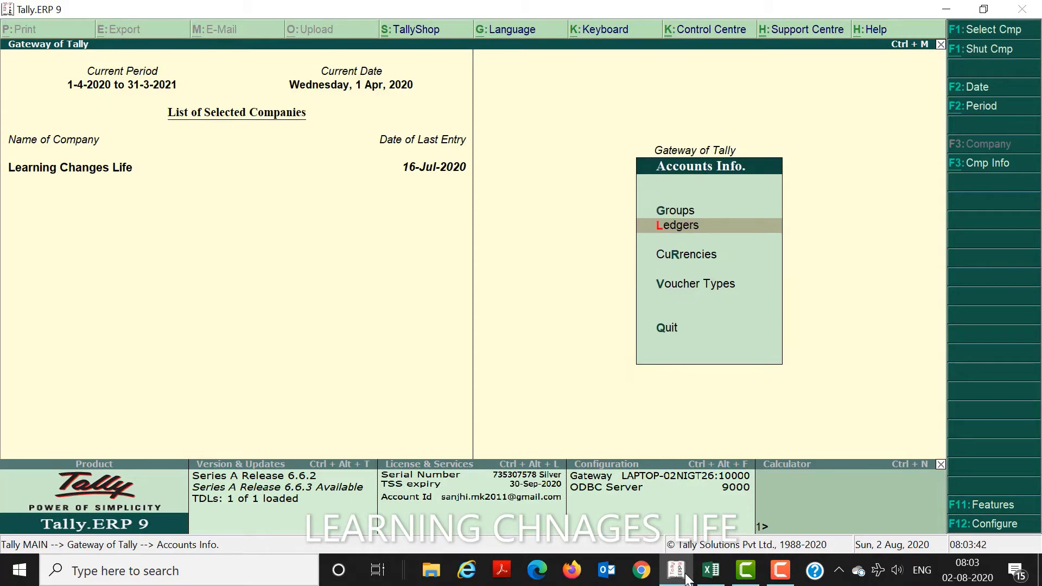
{"action": "key", "text": "v"}
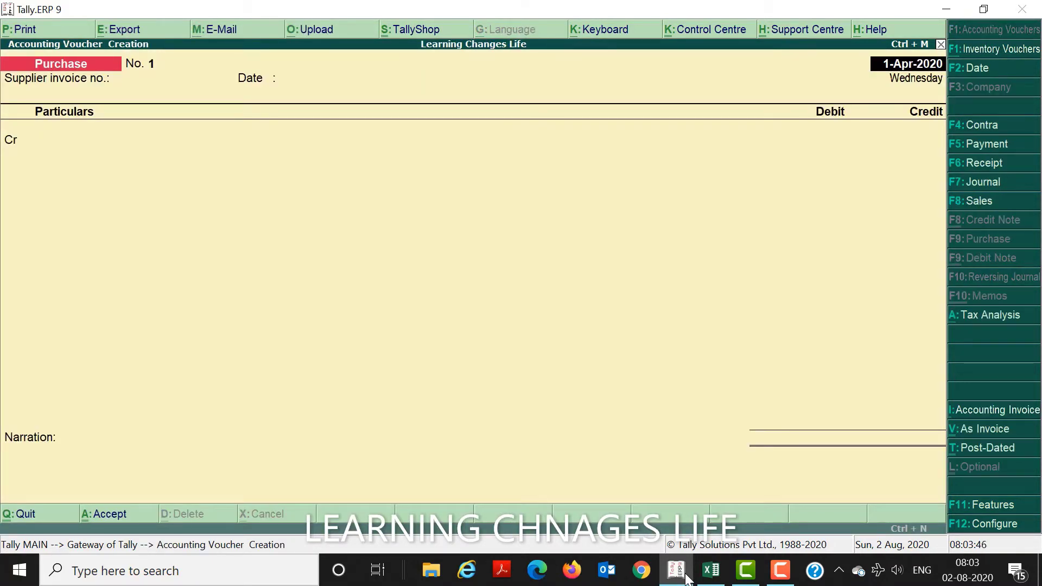
Switch to the Excel sheet and examine the Bank and Cash accounts of transaction 4
{"action": "key", "text": "alt+Tab"}
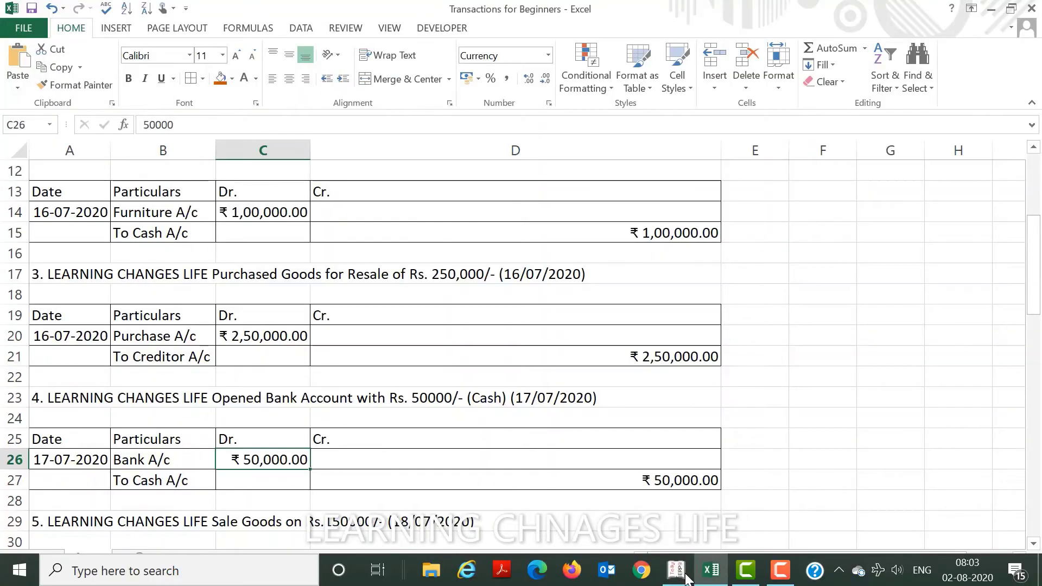
{"action": "key", "text": "Left"}
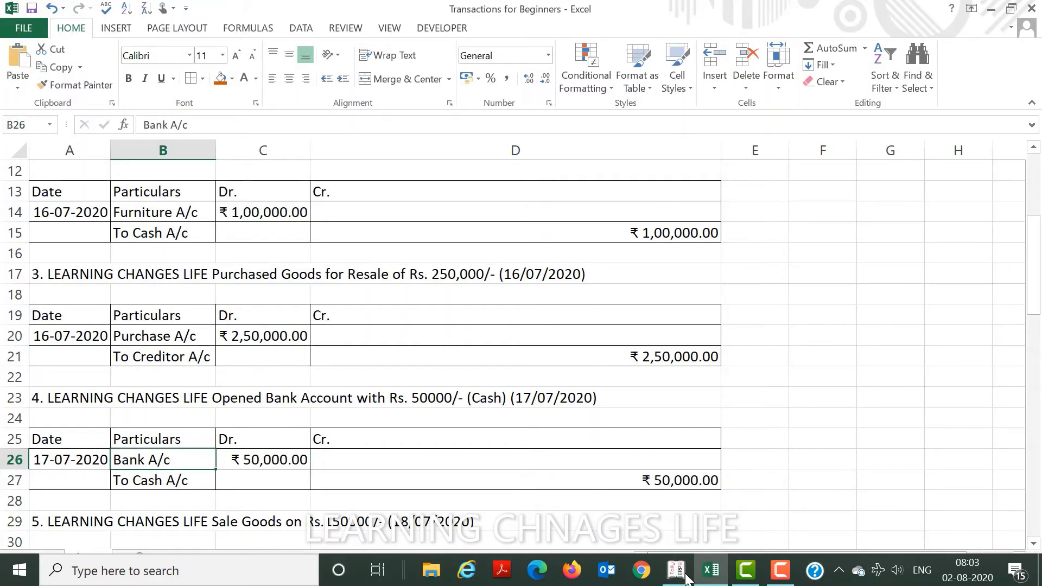
{"action": "key", "text": "Down"}
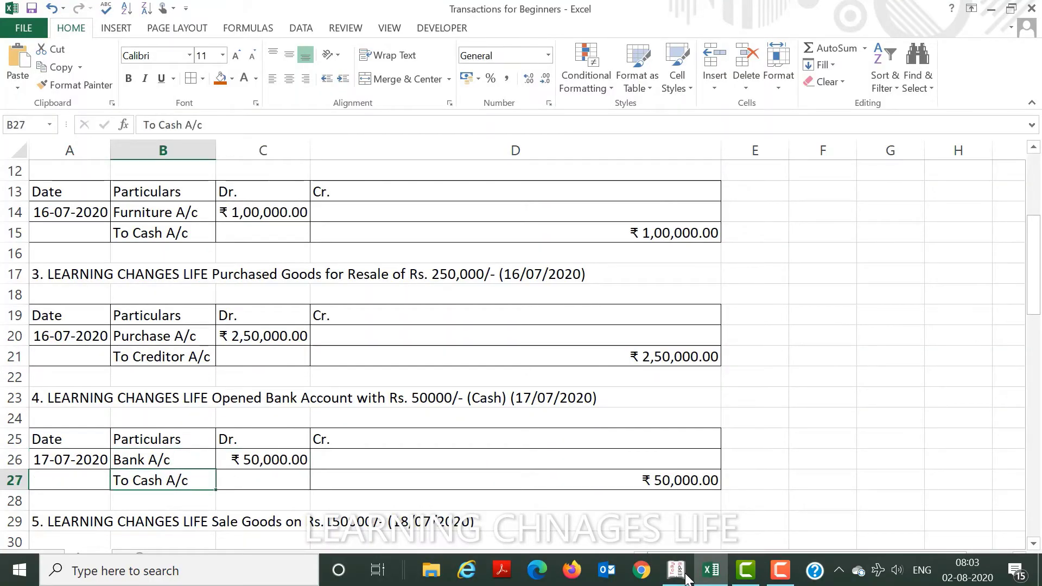
{"action": "key", "text": "Up"}
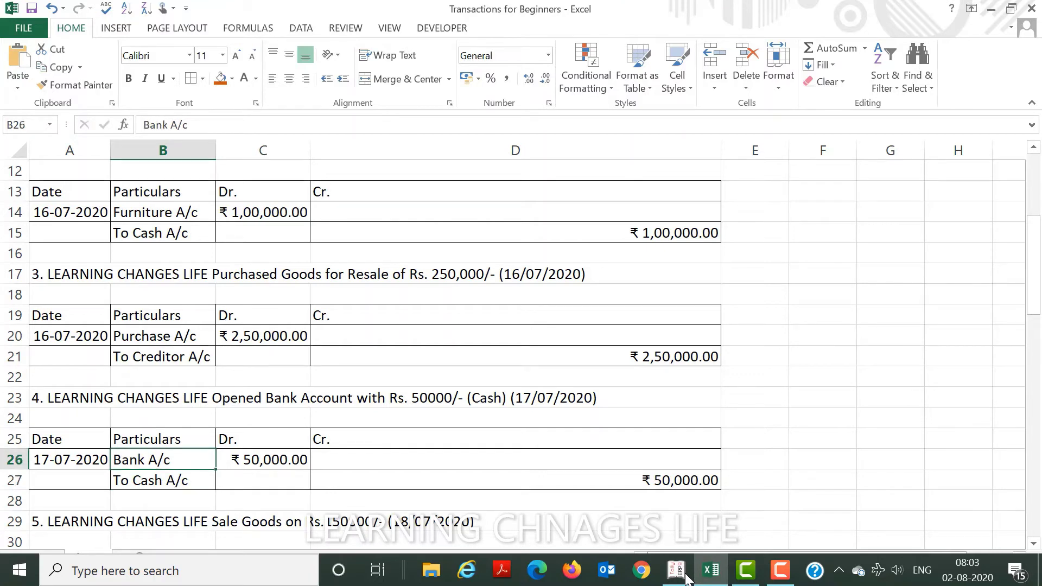
{"action": "key", "text": "Down"}
{"action": "key", "text": "Up"}
{"action": "key", "text": "Down"}
{"action": "key", "text": "Up"}
Review the earlier journal entries in the sheet back to the Cash entry of transaction 1
{"action": "key", "text": "Up"}
{"action": "key", "text": "Up"}
{"action": "key", "text": "Up"}
{"action": "key", "text": "Up"}
{"action": "key", "text": "Up"}
{"action": "key", "text": "Up"}
{"action": "key", "text": "Up"}
{"action": "key", "text": "Up"}
{"action": "key", "text": "Up"}
{"action": "key", "text": "Up"}
{"action": "key", "text": "Up"}
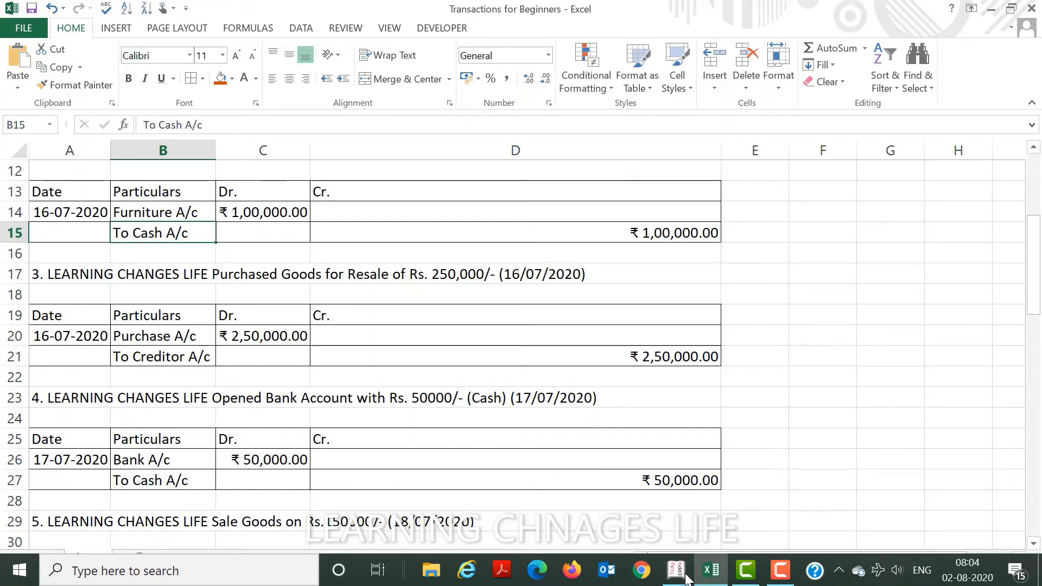
{"action": "key", "text": "Up"}
{"action": "key", "text": "Up"}
{"action": "key", "text": "Up"}
{"action": "key", "text": "Up"}
{"action": "key", "text": "Up"}
{"action": "key", "text": "Up"}
{"action": "key", "text": "Up"}
{"action": "key", "text": "Up"}
{"action": "key", "text": "Up"}
{"action": "key", "text": "Up"}
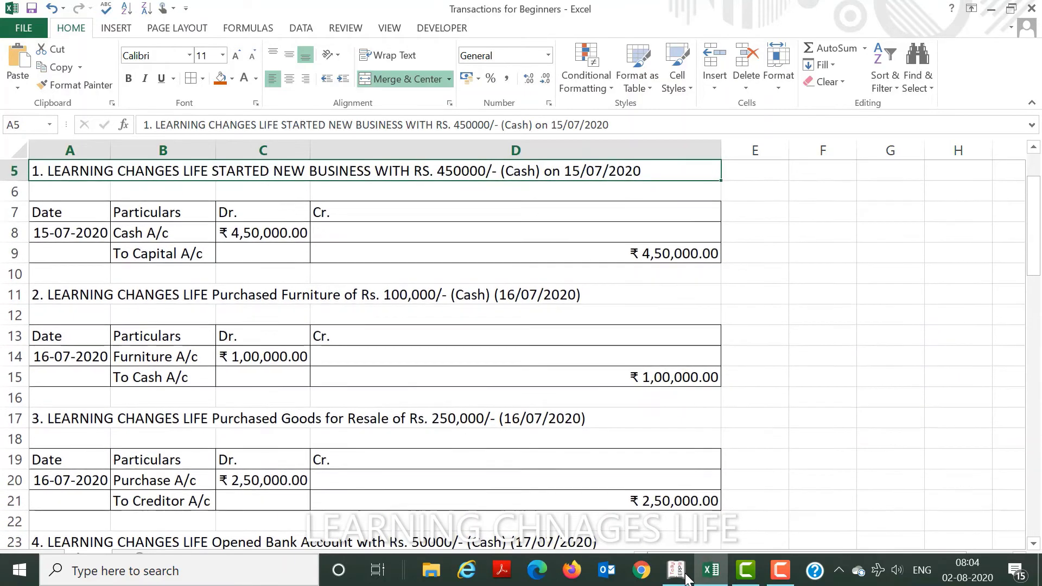
{"action": "key", "text": "Down"}
{"action": "key", "text": "Down"}
{"action": "key", "text": "Down"}
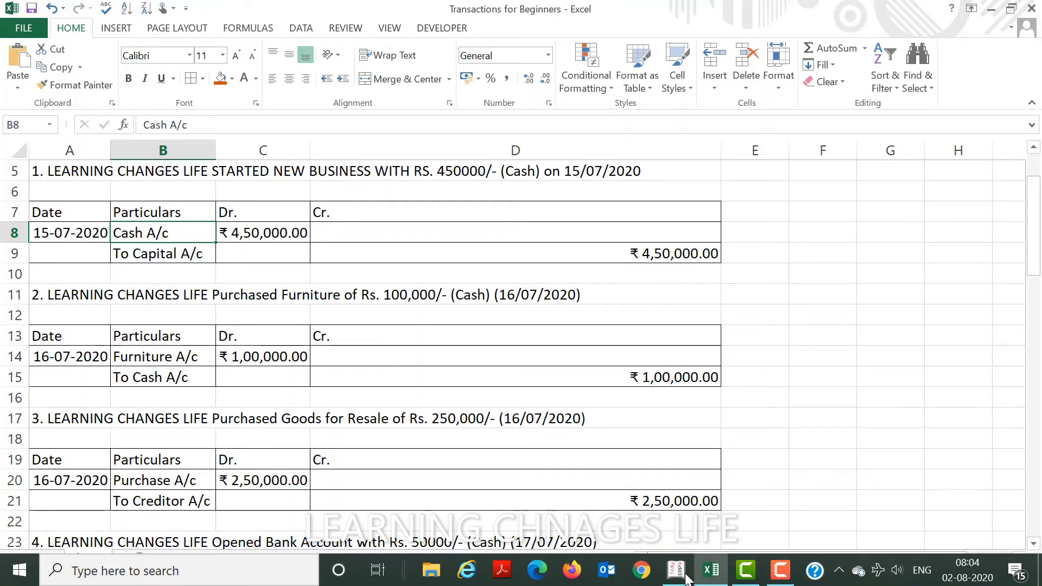
Return to transaction 4 and examine its Bank debit, debit amount and Cash credit account
{"action": "key", "text": "Down"}
{"action": "key", "text": "Down"}
{"action": "key", "text": "Down"}
{"action": "key", "text": "Down"}
{"action": "key", "text": "Down"}
{"action": "key", "text": "Down"}
{"action": "key", "text": "Down"}
{"action": "key", "text": "Down"}
{"action": "key", "text": "Down"}
{"action": "key", "text": "Down"}
{"action": "key", "text": "Down"}
{"action": "key", "text": "Down"}
{"action": "key", "text": "Down"}
{"action": "key", "text": "Down"}
{"action": "key", "text": "Down"}
{"action": "key", "text": "Down"}
{"action": "key", "text": "Down"}
{"action": "key", "text": "Down"}
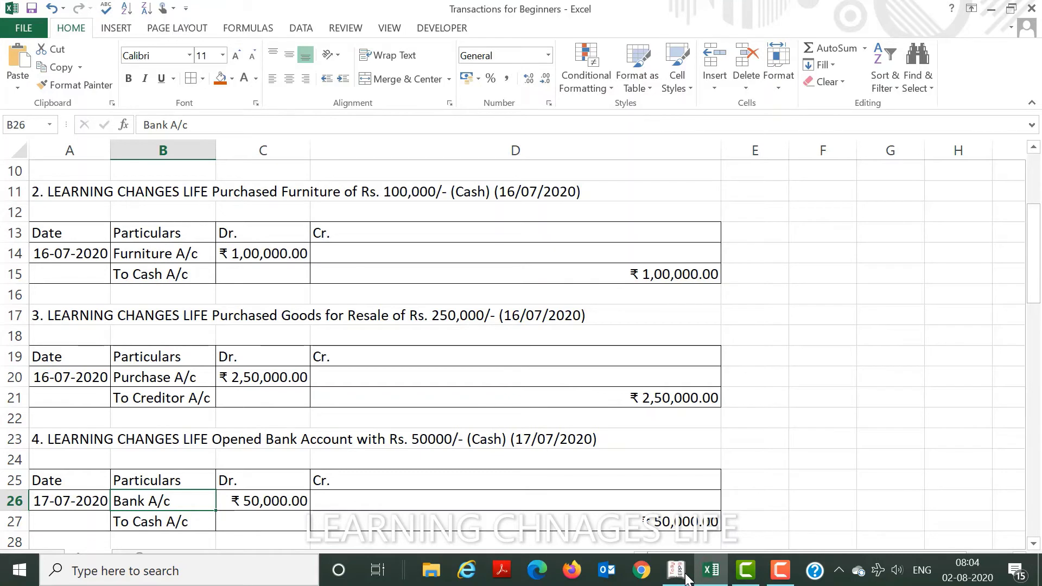
{"action": "key", "text": "Right"}
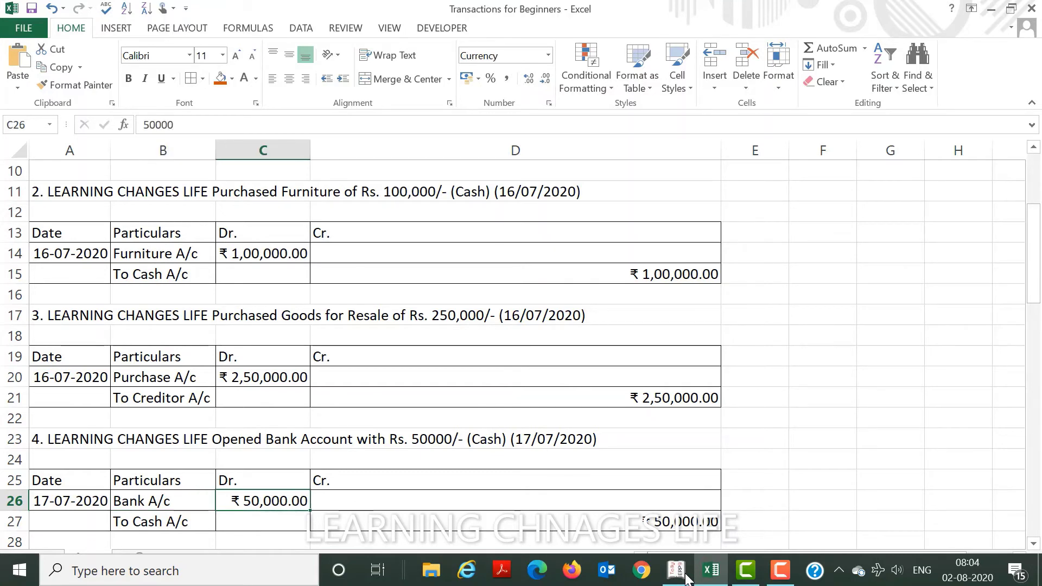
{"action": "key", "text": "Left"}
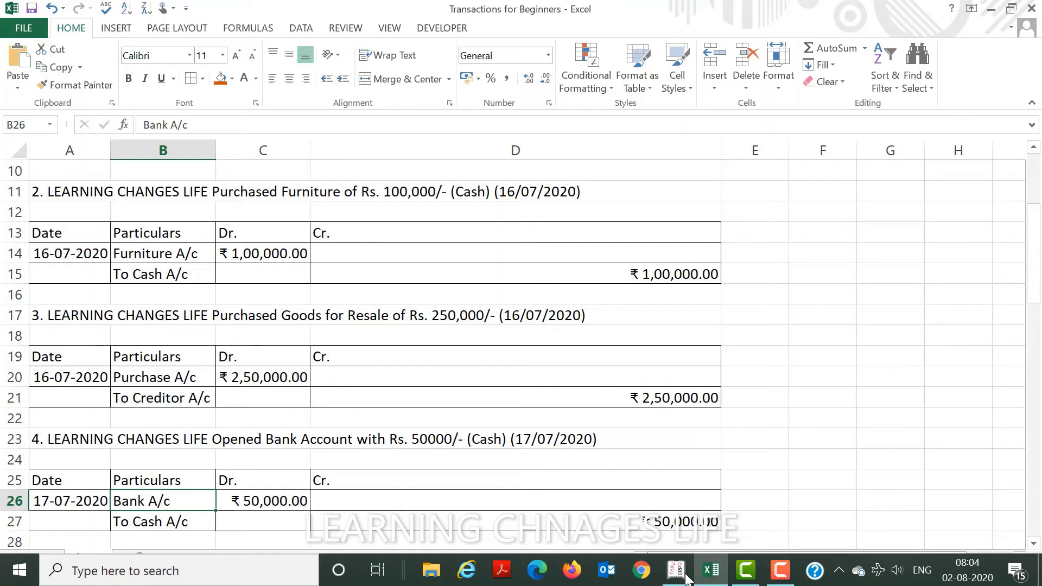
{"action": "key", "text": "Right"}
{"action": "key", "text": "Left"}
{"action": "key", "text": "Down"}
{"action": "key", "text": "Right"}
{"action": "key", "text": "Left"}
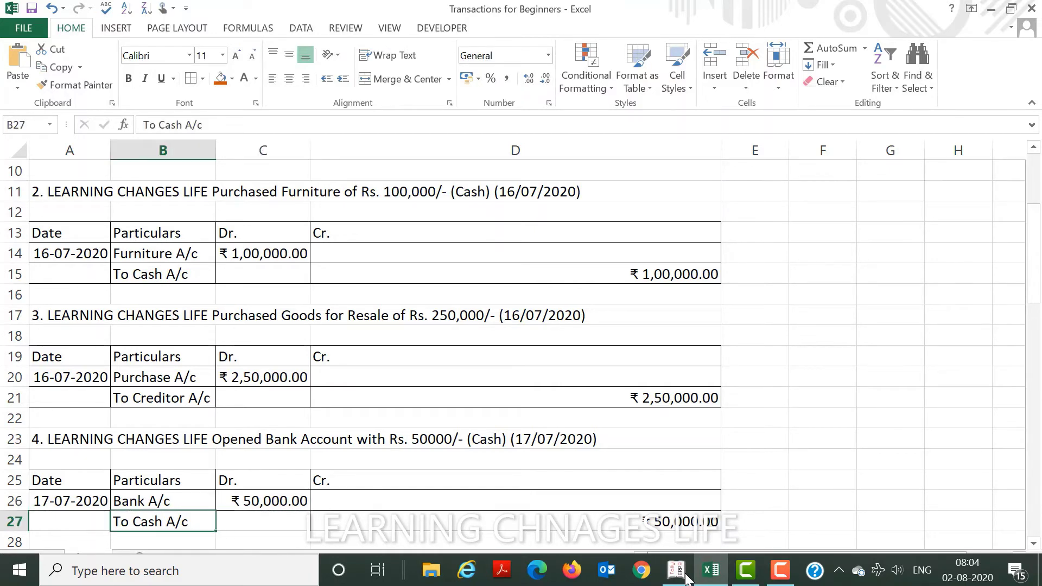
In Tally.ERP 9, change the voucher type to Contra and date it 17-Jul-2020, as given for transaction 4 in Excel
{"action": "left_click", "coordinate": [685, 576]}
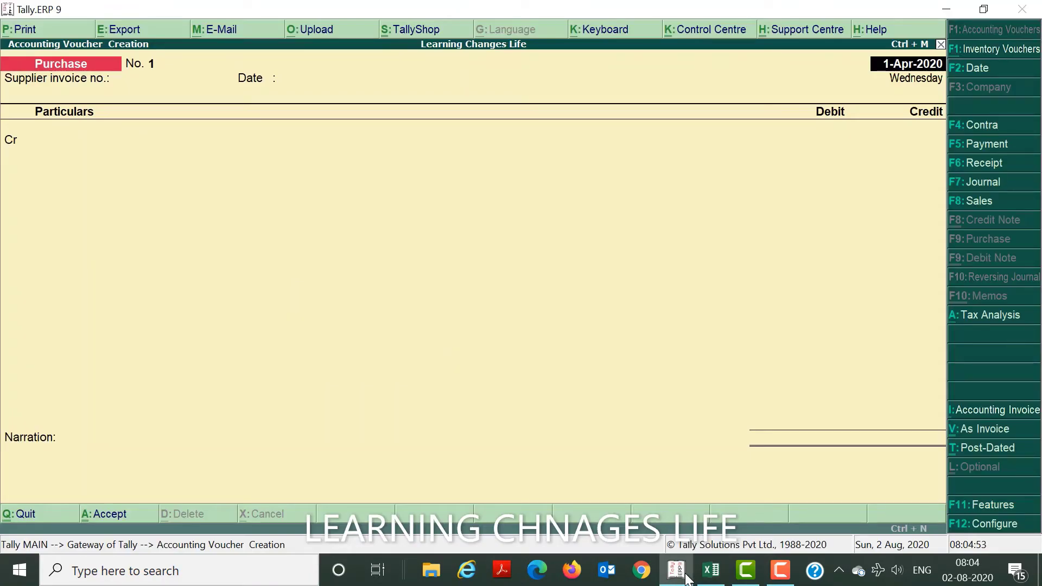
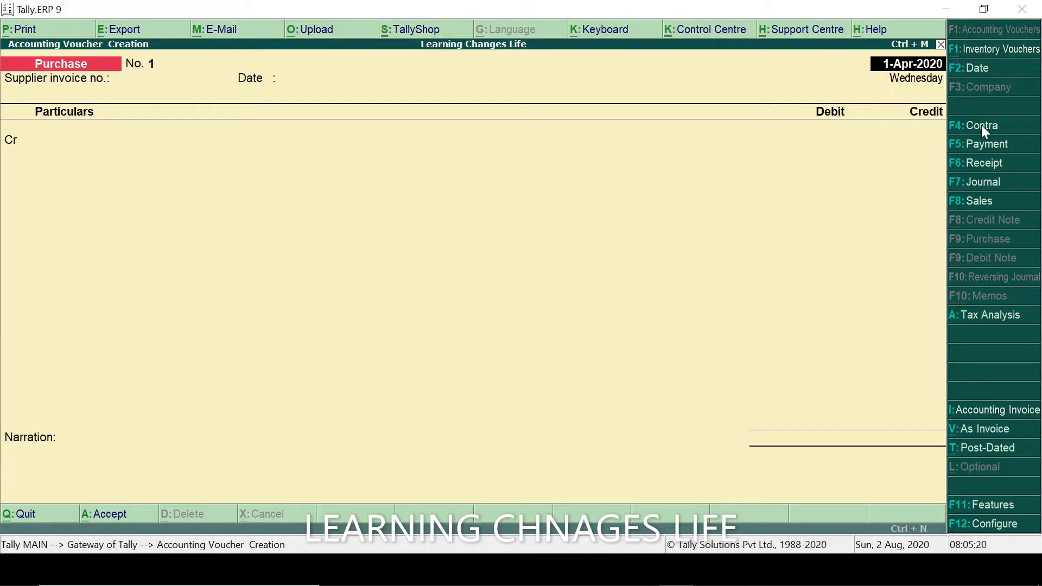
{"action": "left_click", "coordinate": [983, 126]}
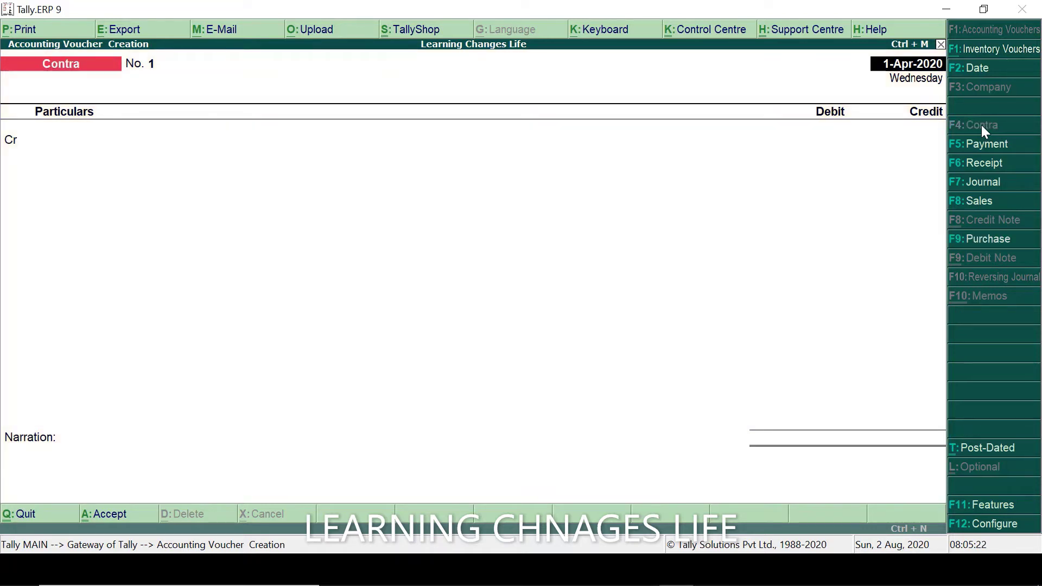
{"action": "key", "text": "alt+Tab"}
{"action": "key", "text": "Left"}
{"action": "key", "text": "Right"}
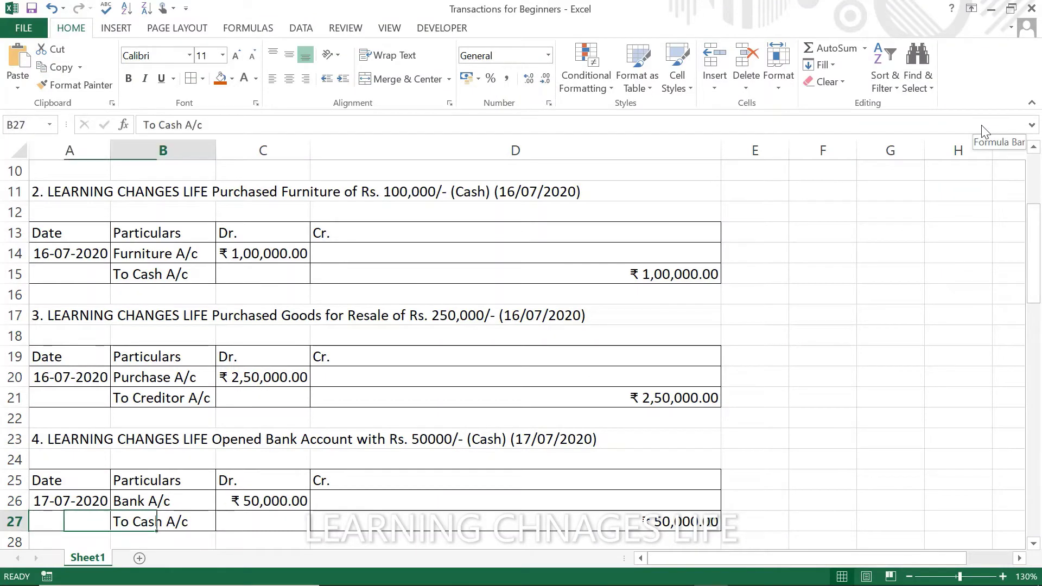
{"action": "key", "text": "Left"}
{"action": "key", "text": "Up"}
{"action": "key", "text": "Up"}
{"action": "key", "text": "Up"}
{"action": "key", "text": "Up"}
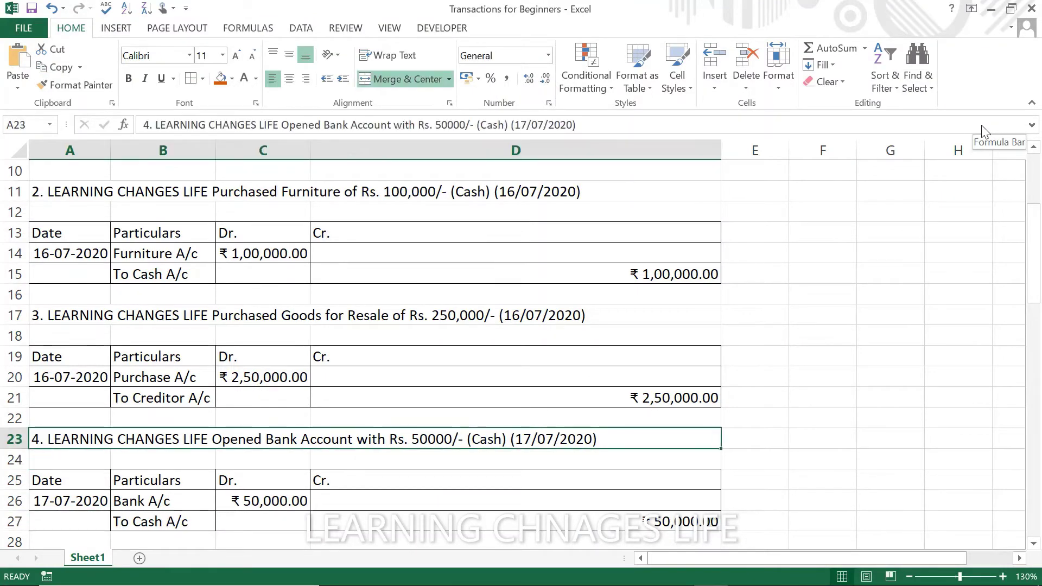
{"action": "key", "text": "alt+Tab"}
{"action": "type", "text": "17"}
{"action": "key", "text": "Return"}
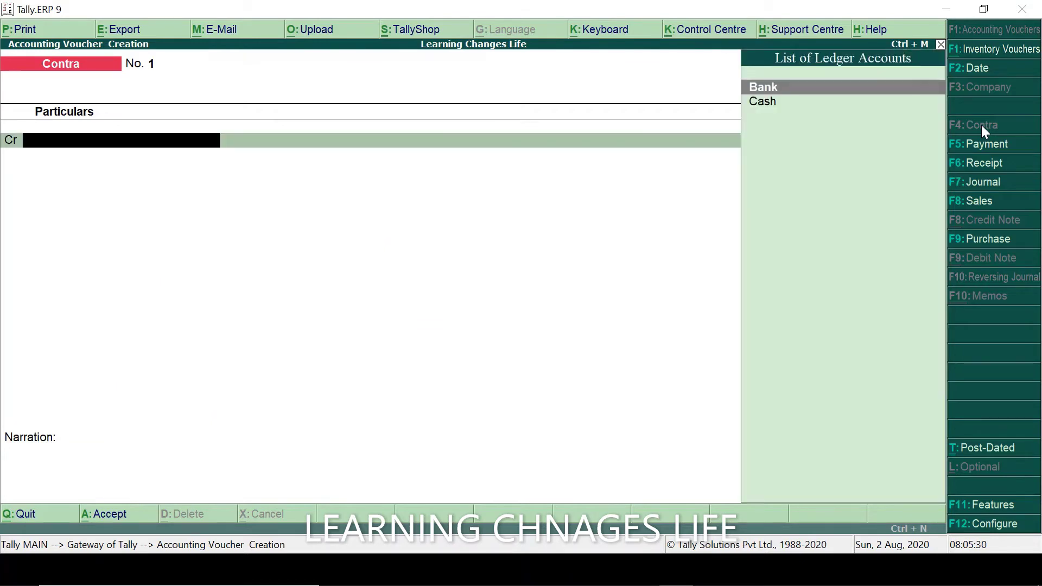
Check transaction 4's debit account in Excel and compare the Bank and Cash ledgers offered for the Contra voucher's credit line
{"action": "key", "text": "alt+Tab"}
{"action": "key", "text": "Down"}
{"action": "key", "text": "Down"}
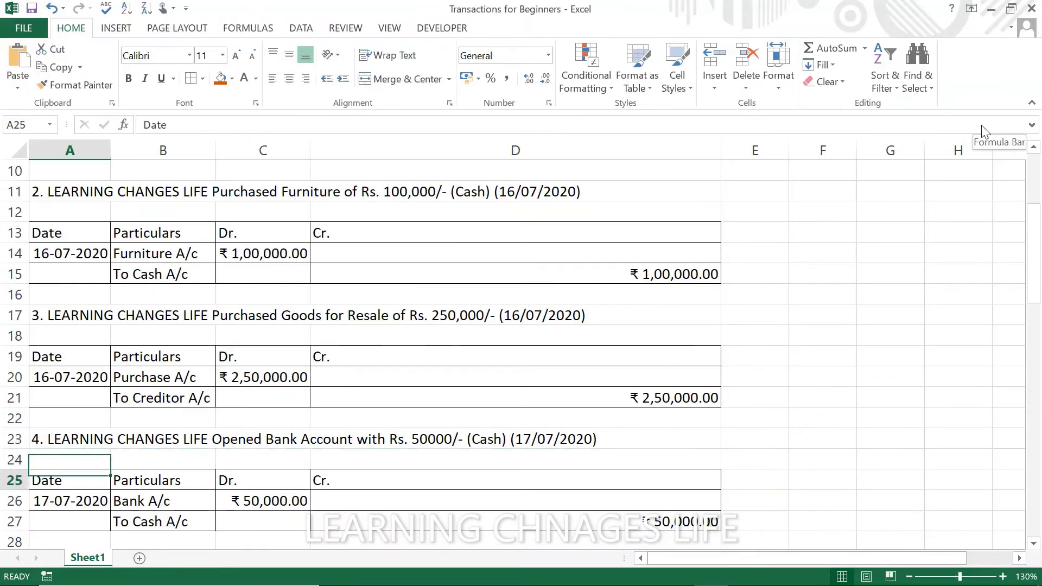
{"action": "key", "text": "Down"}
{"action": "key", "text": "Right"}
{"action": "key", "text": "alt+Tab"}
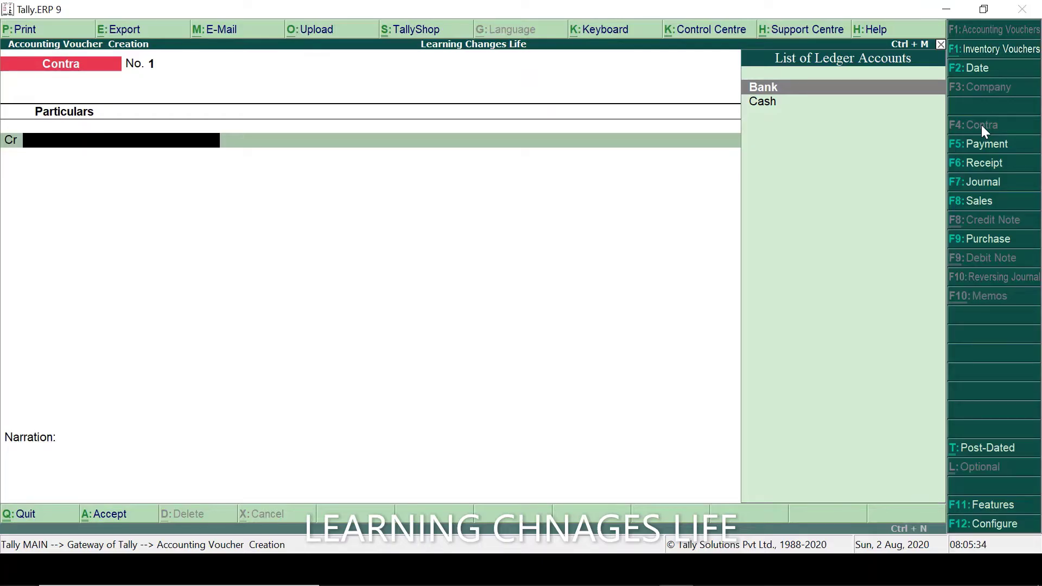
{"action": "key", "text": "Down"}
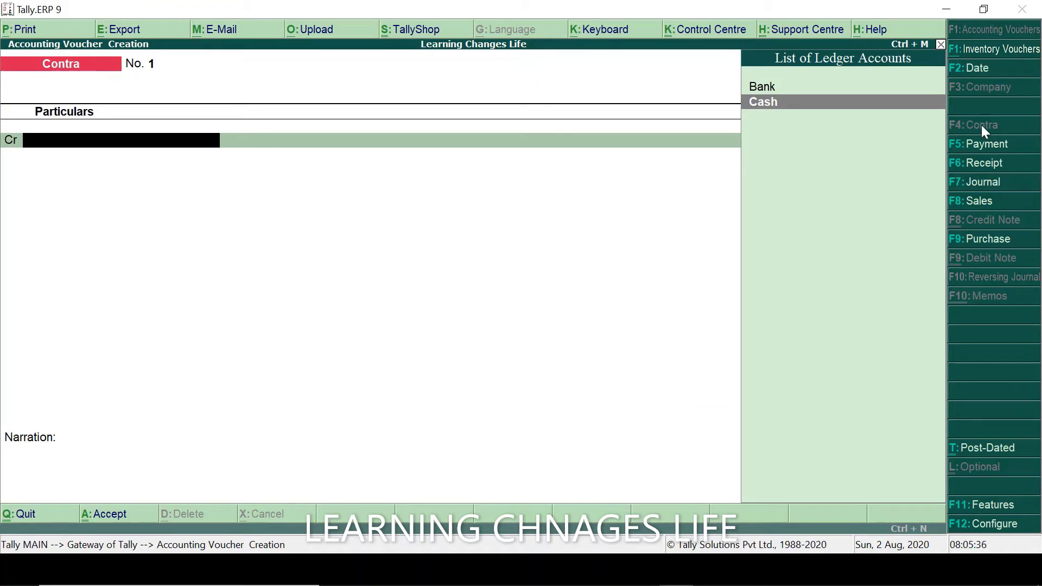
{"action": "key", "text": "Up"}
{"action": "key", "text": "Down"}
{"action": "key", "text": "Up"}
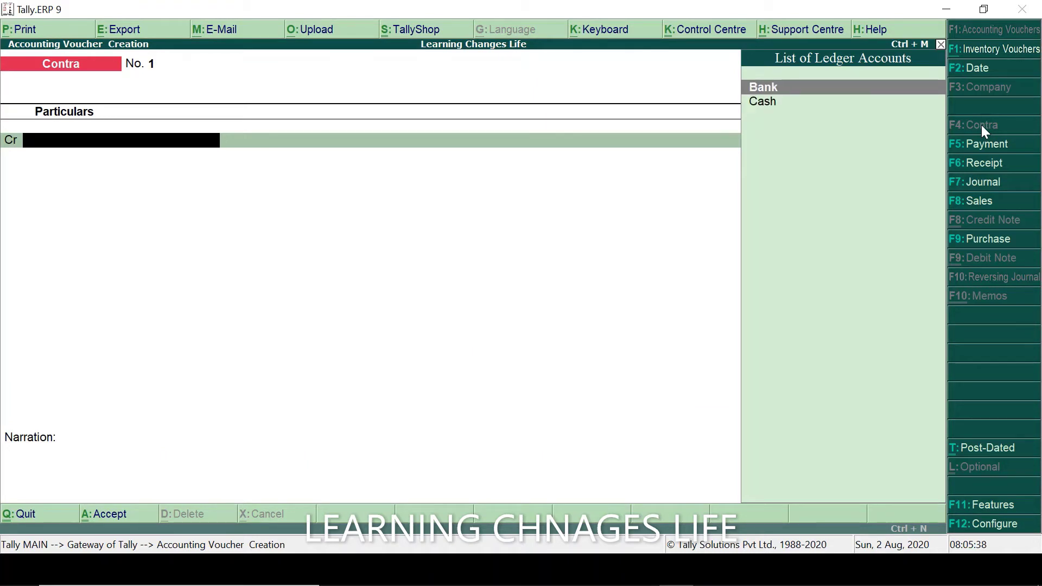
{"action": "key", "text": "Down"}
{"action": "key", "text": "Up"}
{"action": "key", "text": "Down"}
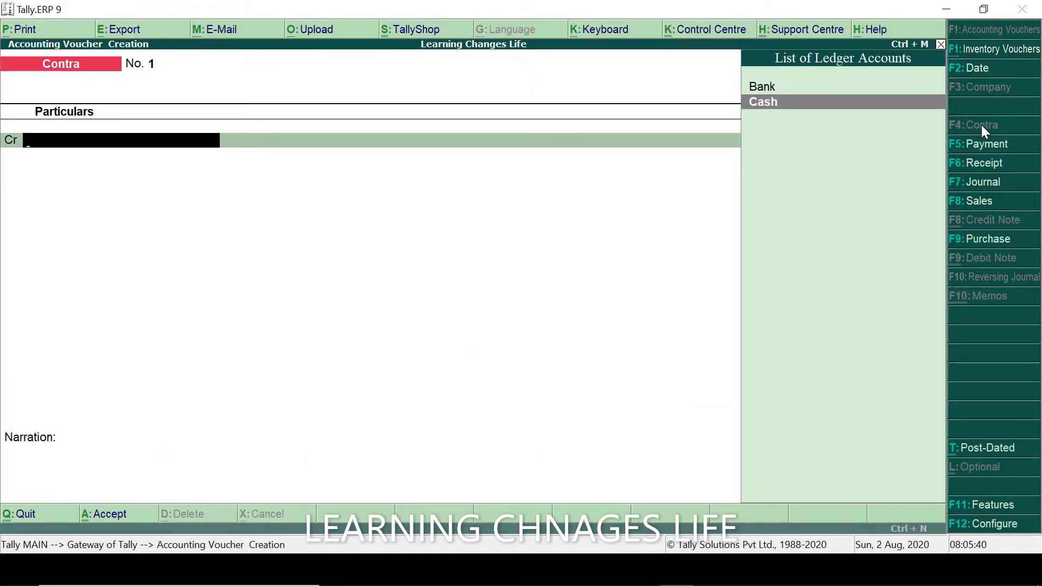
{"action": "key", "text": "Up"}
{"action": "key", "text": "Down"}
{"action": "key", "text": "Up"}
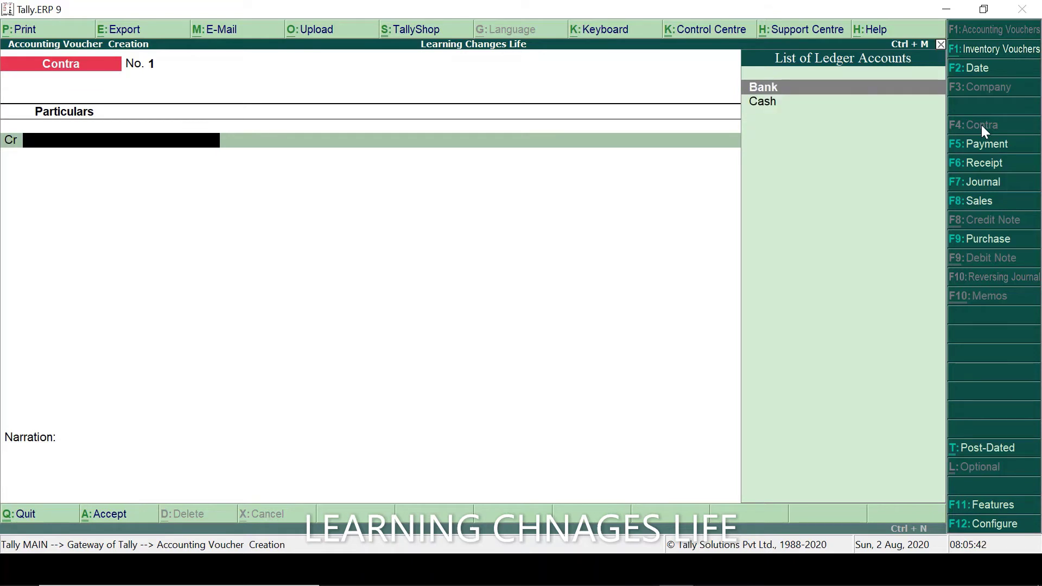
{"action": "key", "text": "Down"}
{"action": "key", "text": "Up"}
{"action": "key", "text": "Down"}
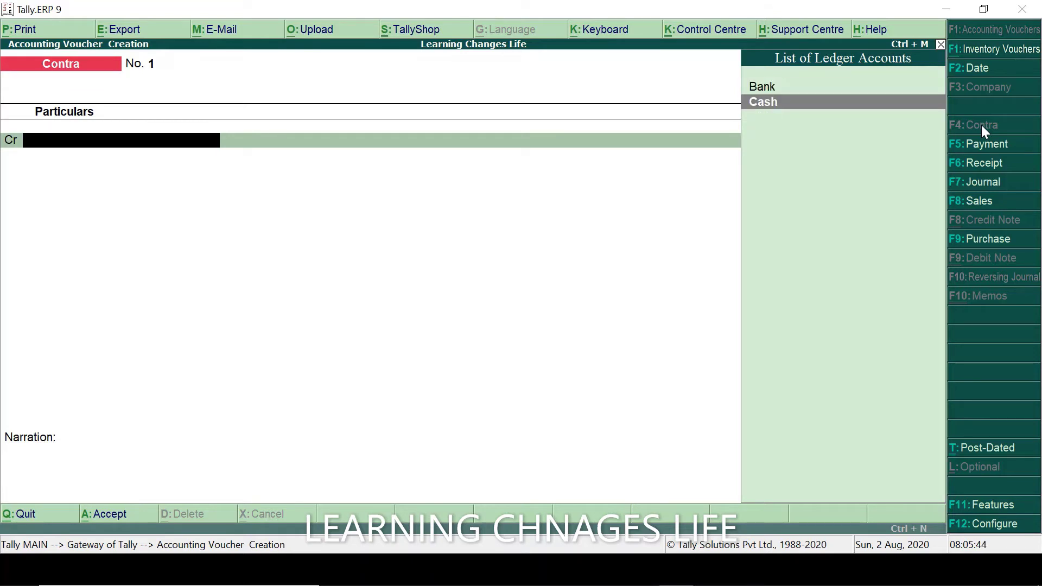
{"action": "key", "text": "Up"}
{"action": "key", "text": "Down"}
{"action": "key", "text": "Up"}
{"action": "key", "text": "Down"}
{"action": "key", "text": "Up"}
{"action": "key", "text": "Down"}
{"action": "key", "text": "Up"}
Credit the Cash ledger with 50000 in the Contra voucher
{"action": "key", "text": "Down"}
{"action": "key", "text": "Return"}
{"action": "type", "text": "50000"}
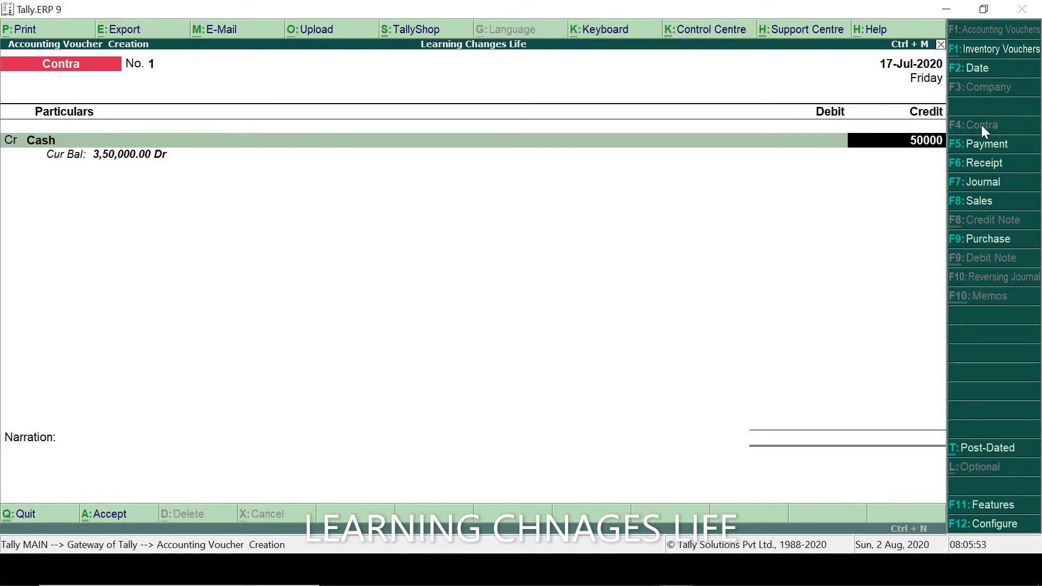
{"action": "key", "text": "Return"}
Recheck the debit account in Excel and debit the Bank ledger with 50,000.00 in the Contra voucher
{"action": "key", "text": "alt+Tab"}
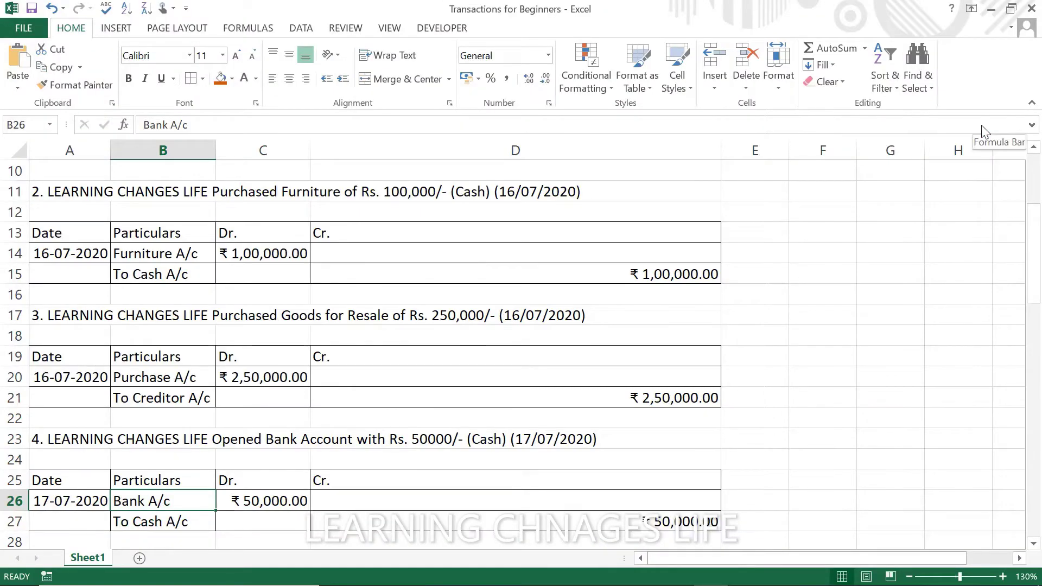
{"action": "key", "text": "alt+Tab"}
{"action": "type", "text": "ban"}
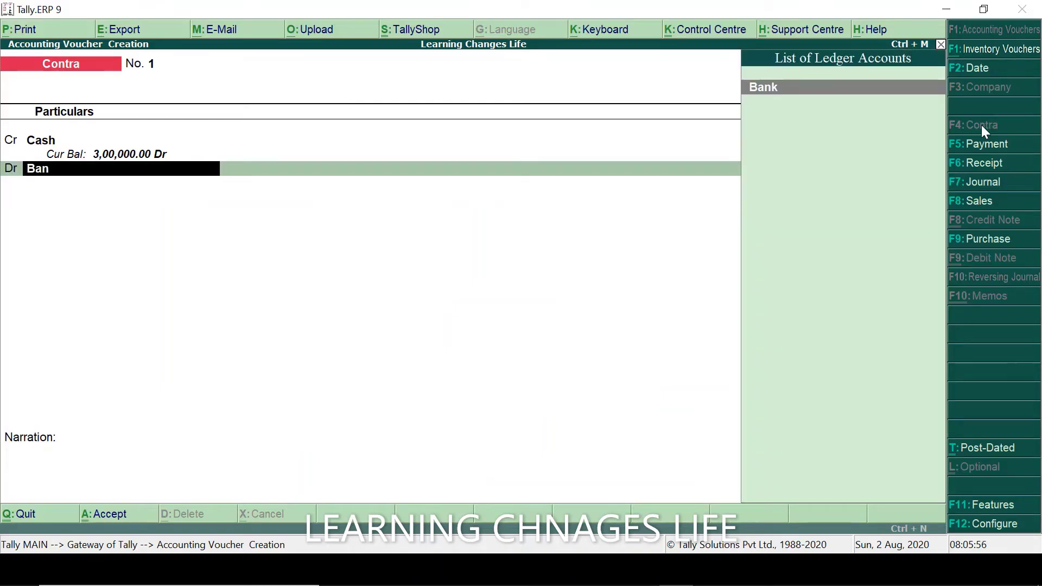
{"action": "key", "text": "Return"}
{"action": "key", "text": "Return"}
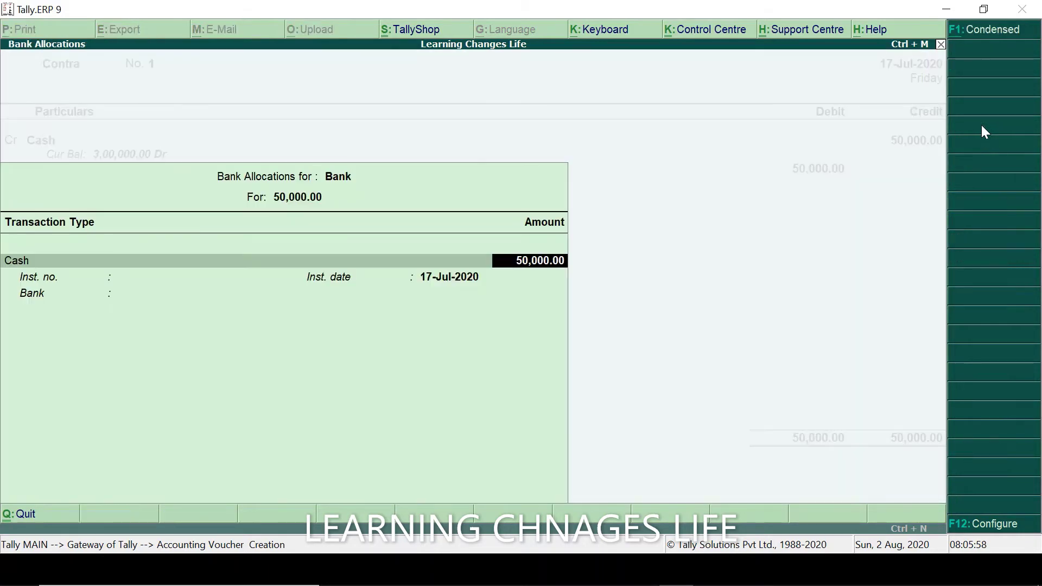
Complete the bank allocation of the 50,000 cash deposit, leaving the denominations, instrument number and bank blank
{"action": "key", "text": "Return"}
{"action": "key", "text": "Return"}
{"action": "key", "text": "Return"}
{"action": "key", "text": "Return"}
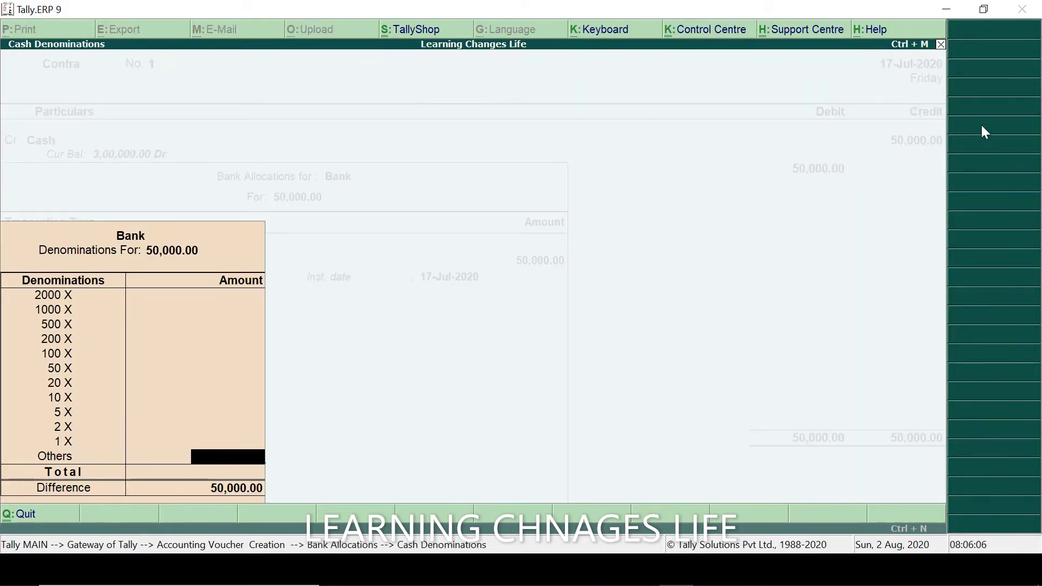
{"action": "key", "text": "Return"}
{"action": "key", "text": "Return"}
{"action": "key", "text": "Return"}
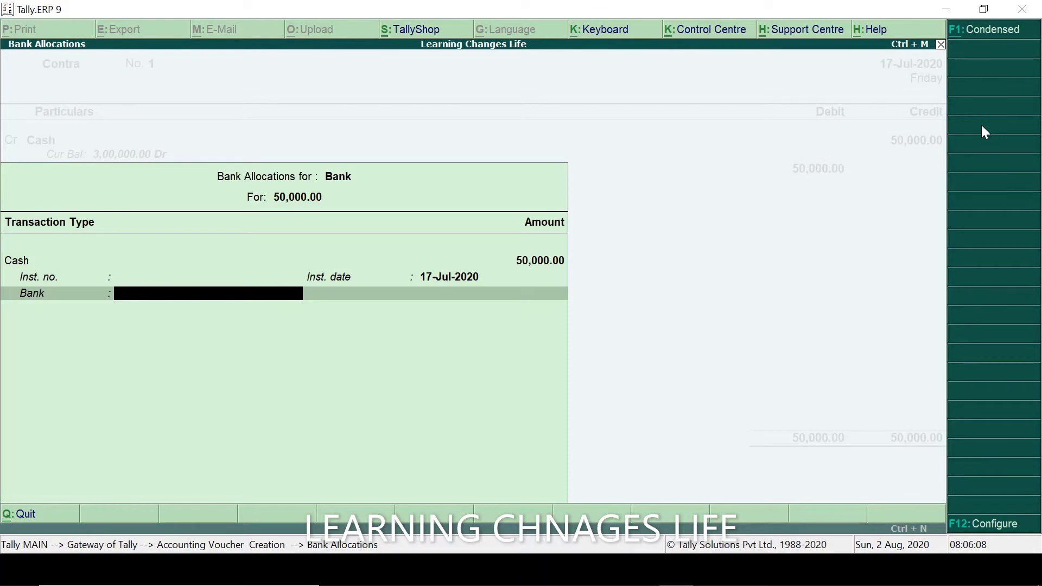
{"action": "key", "text": "Return"}
Enter the narration "Being Cash Deposited to Bank", save the contra voucher and return to the Gateway of Tally
{"action": "type", "text": "Be"}
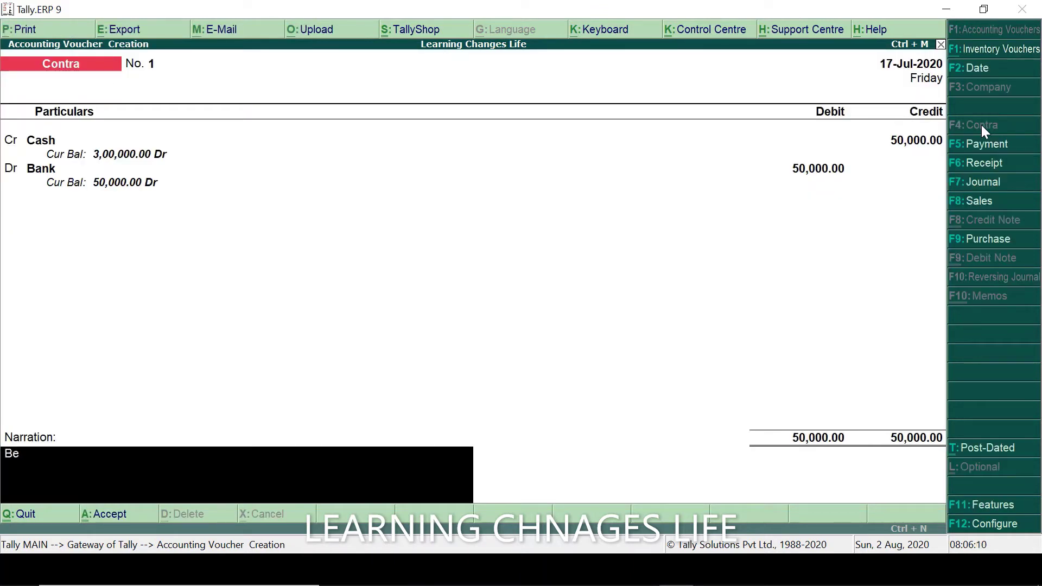
{"action": "type", "text": "ing Cash Deposited"}
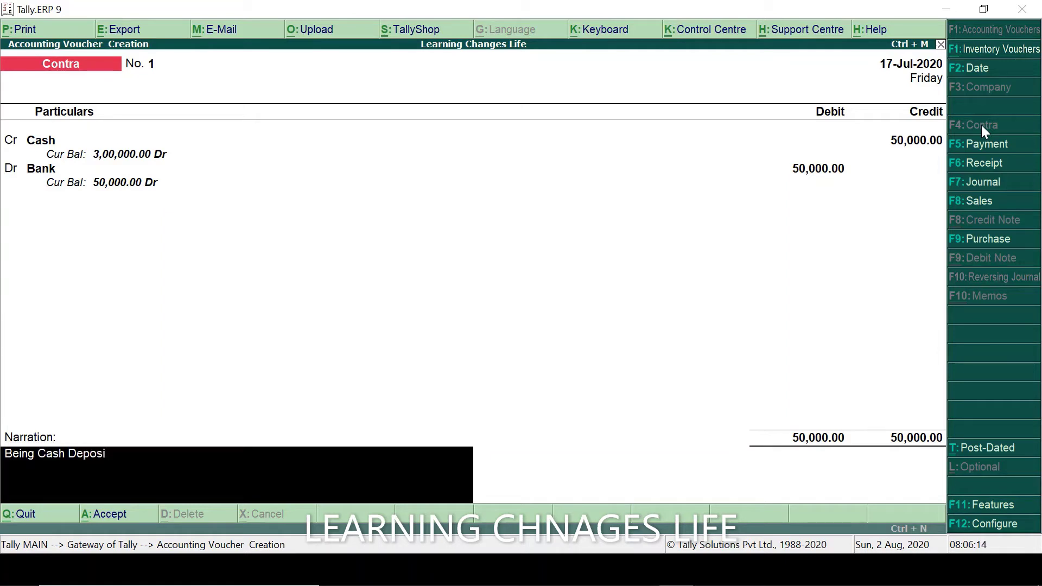
{"action": "type", "text": "o Bank"}
{"action": "key", "text": "Return"}
{"action": "key", "text": "Return"}
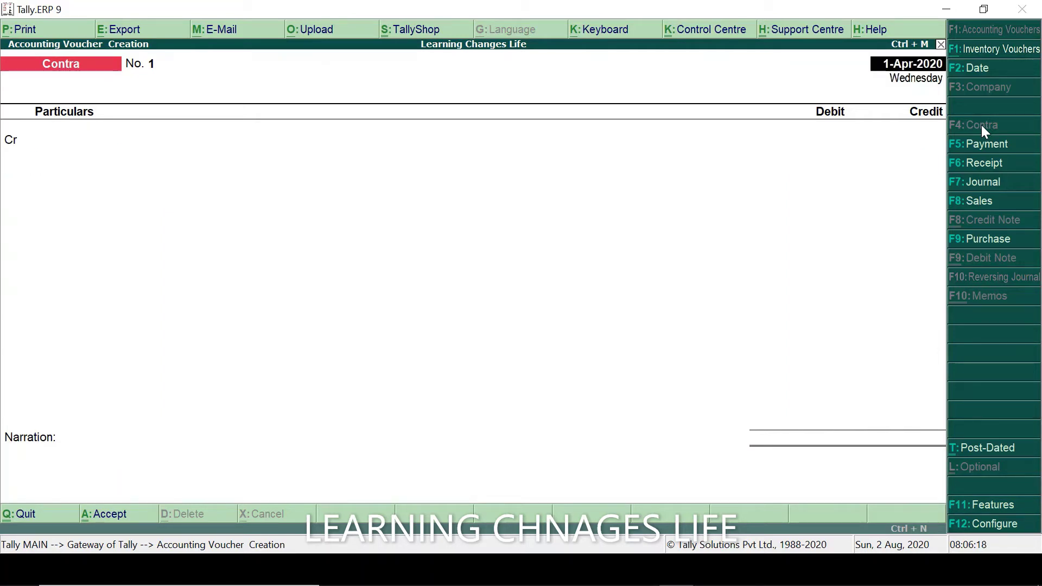
{"action": "key", "text": "Escape"}
{"action": "key", "text": "Escape"}
{"action": "key", "text": "y"}
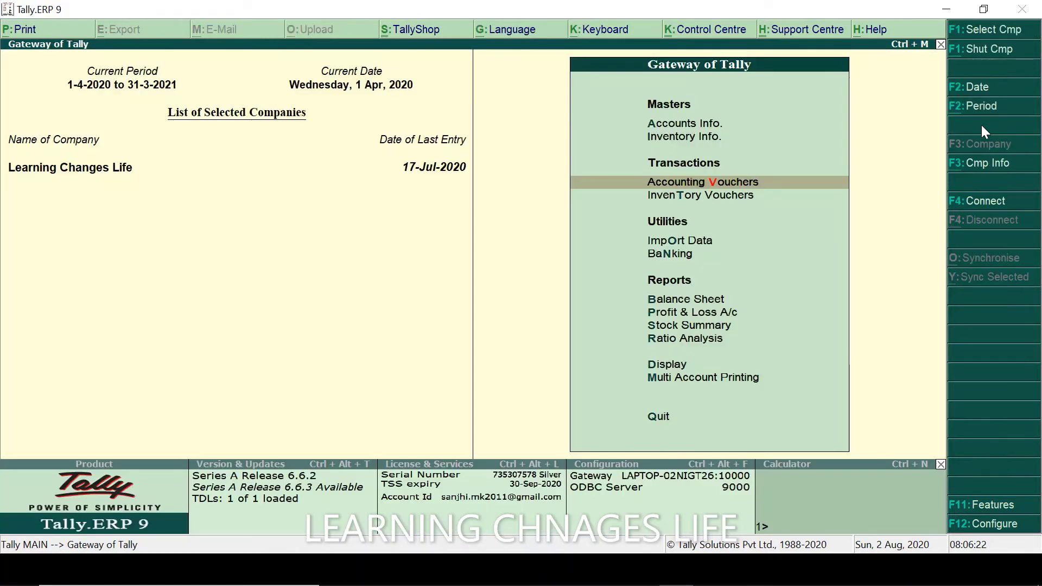
Switch to the Excel workbook Transactions for Beginners and locate transaction 5, the sale of goods
{"action": "key", "text": "alt+Tab"}
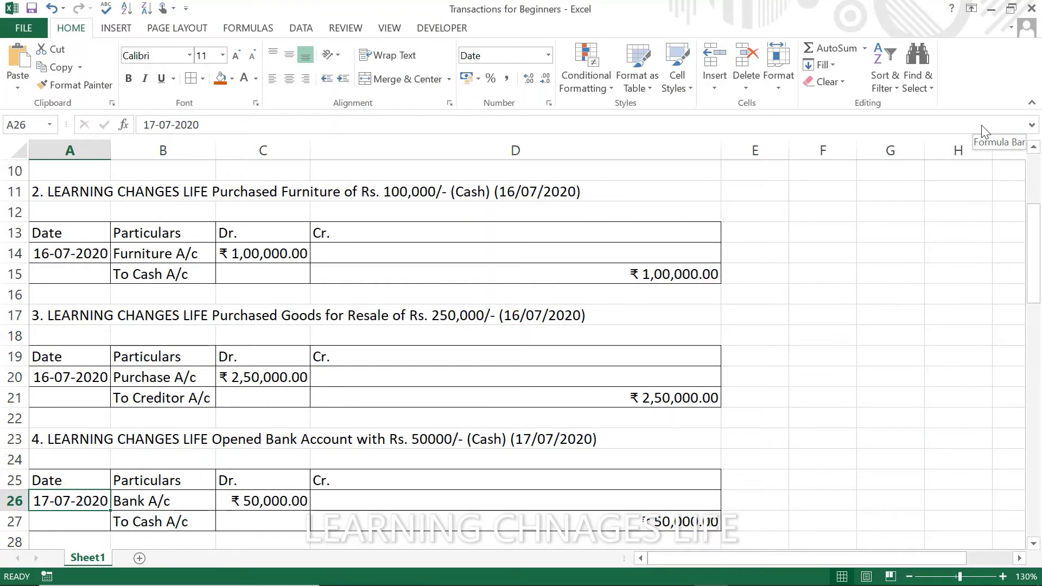
{"action": "key", "text": "Down"}
{"action": "key", "text": "Down"}
{"action": "key", "text": "Down"}
{"action": "key", "text": "Down"}
{"action": "key", "text": "Down"}
{"action": "key", "text": "Down"}
{"action": "key", "text": "Down"}
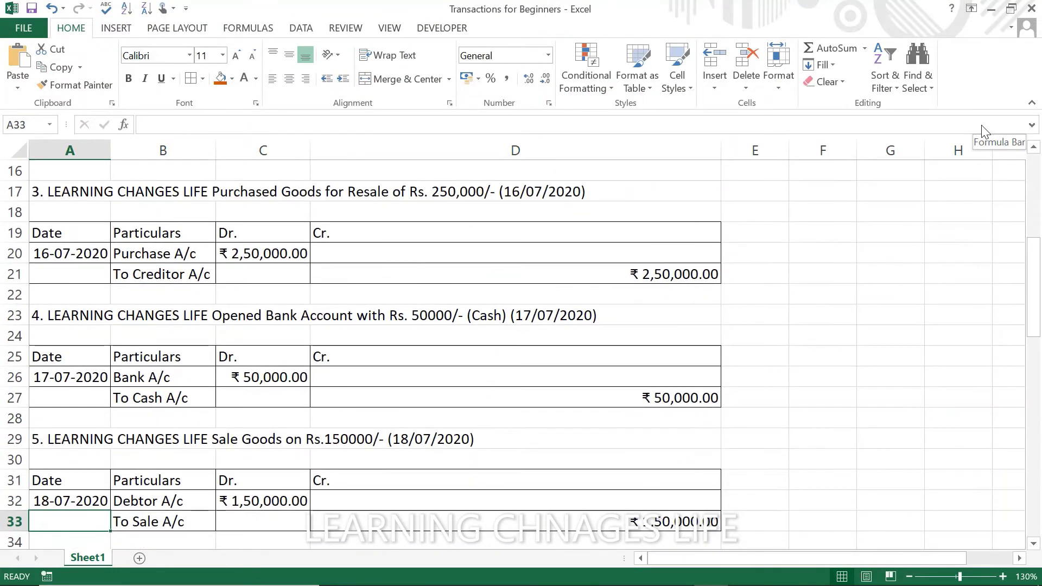
{"action": "key", "text": "Down"}
{"action": "key", "text": "Down"}
{"action": "key", "text": "Up"}
{"action": "key", "text": "Up"}
{"action": "key", "text": "Up"}
{"action": "key", "text": "Up"}
{"action": "key", "text": "Up"}
{"action": "key", "text": "Up"}
{"action": "key", "text": "Up"}
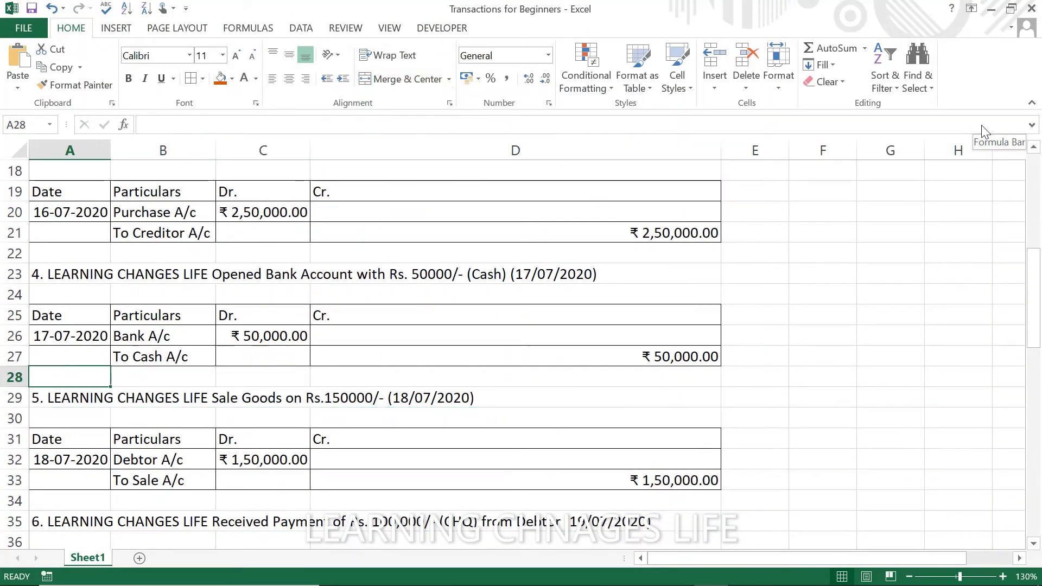
{"action": "key", "text": "Down"}
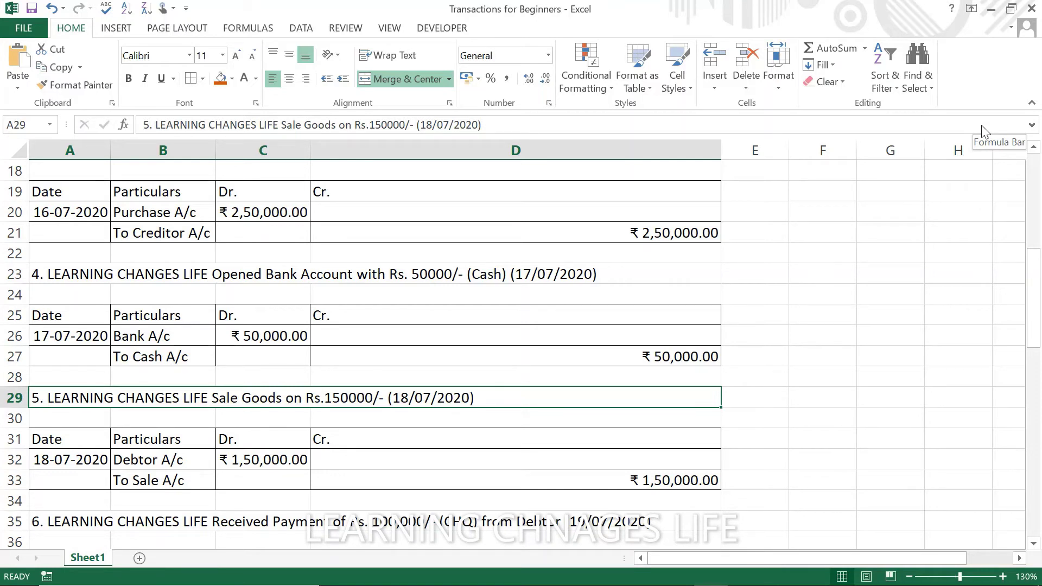
Examine the date, debit account, credit account and amounts in the journal entry for transaction 5
{"action": "key", "text": "Down"}
{"action": "key", "text": "Down"}
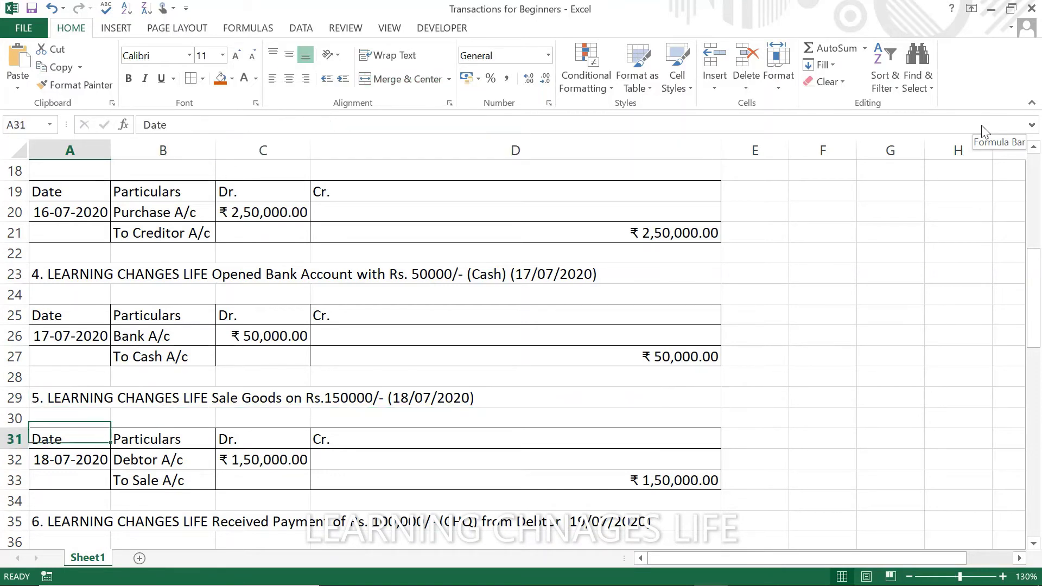
{"action": "key", "text": "Up"}
{"action": "key", "text": "Up"}
{"action": "key", "text": "Down"}
{"action": "key", "text": "Down"}
{"action": "key", "text": "Down"}
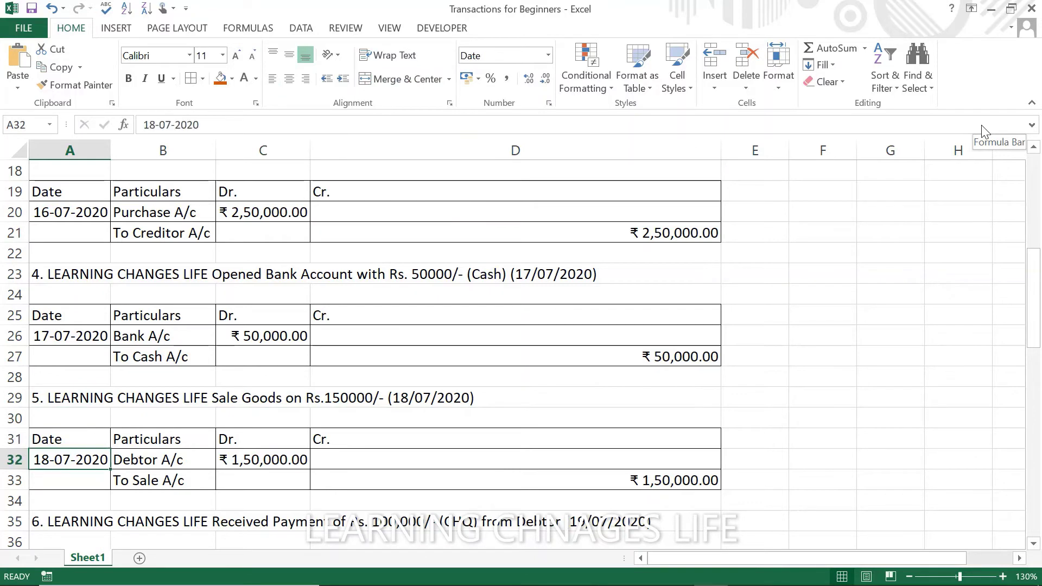
{"action": "key", "text": "Right"}
{"action": "key", "text": "Down"}
{"action": "key", "text": "Right"}
{"action": "key", "text": "Right"}
{"action": "key", "text": "Right"}
{"action": "key", "text": "Right"}
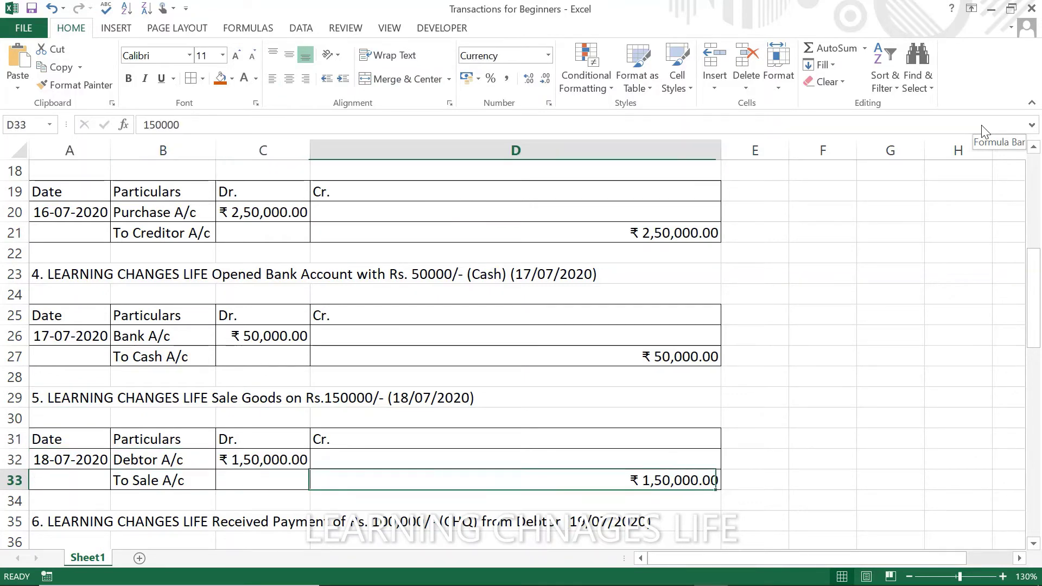
{"action": "key", "text": "Left"}
{"action": "key", "text": "Left"}
{"action": "key", "text": "Left"}
{"action": "key", "text": "Left"}
{"action": "key", "text": "Up"}
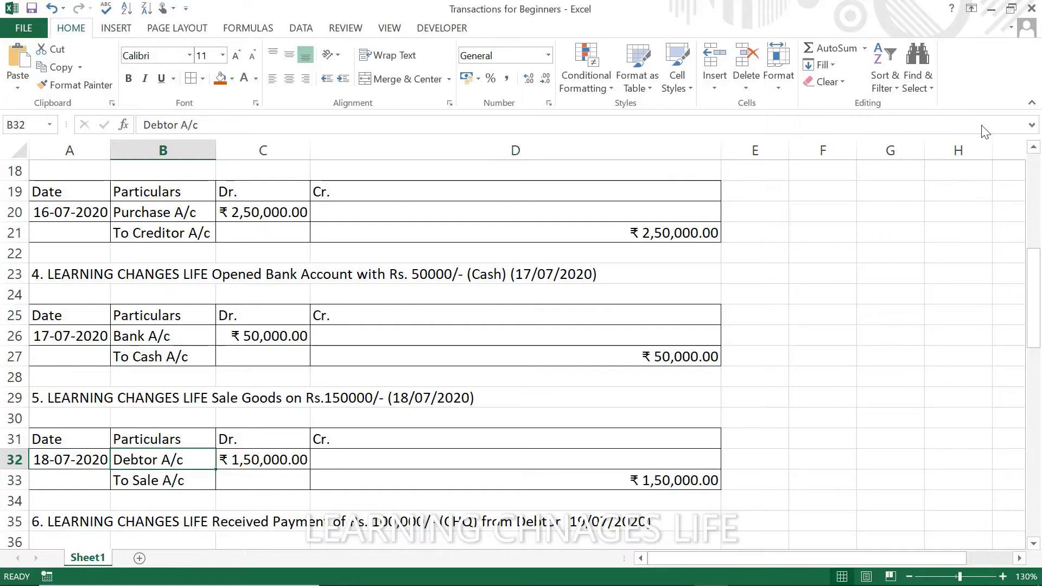
{"action": "key", "text": "Left"}
{"action": "key", "text": "Right"}
Switch back to Tally.ERP 9 and start creating a single ledger in Accounts Info
{"action": "key", "text": "alt+Tab"}
{"action": "key", "text": "alt+Tab"}
{"action": "key", "text": "alt+Tab"}
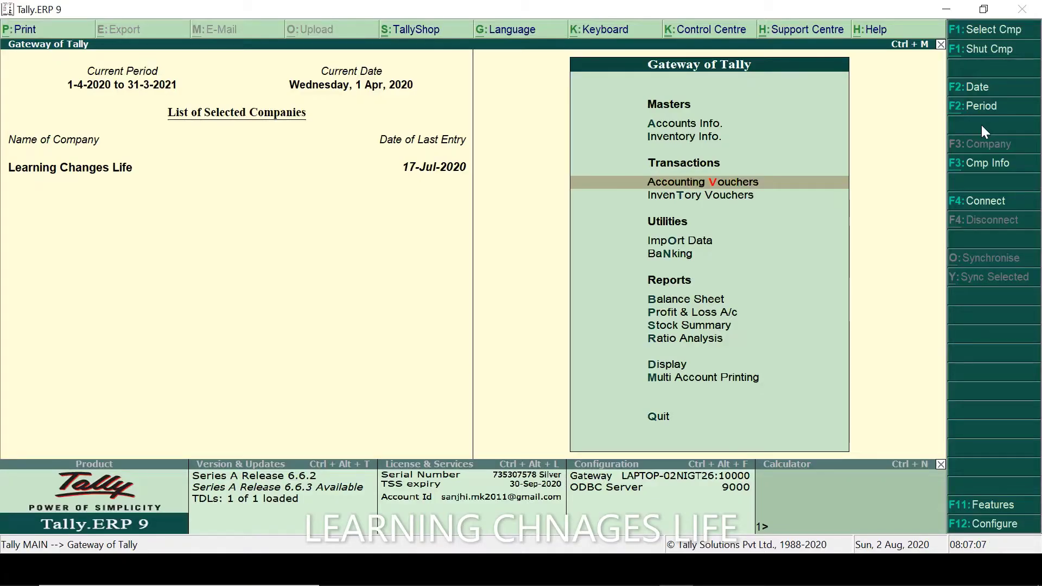
{"action": "key", "text": "Up"}
{"action": "key", "text": "Up"}
{"action": "key", "text": "Return"}
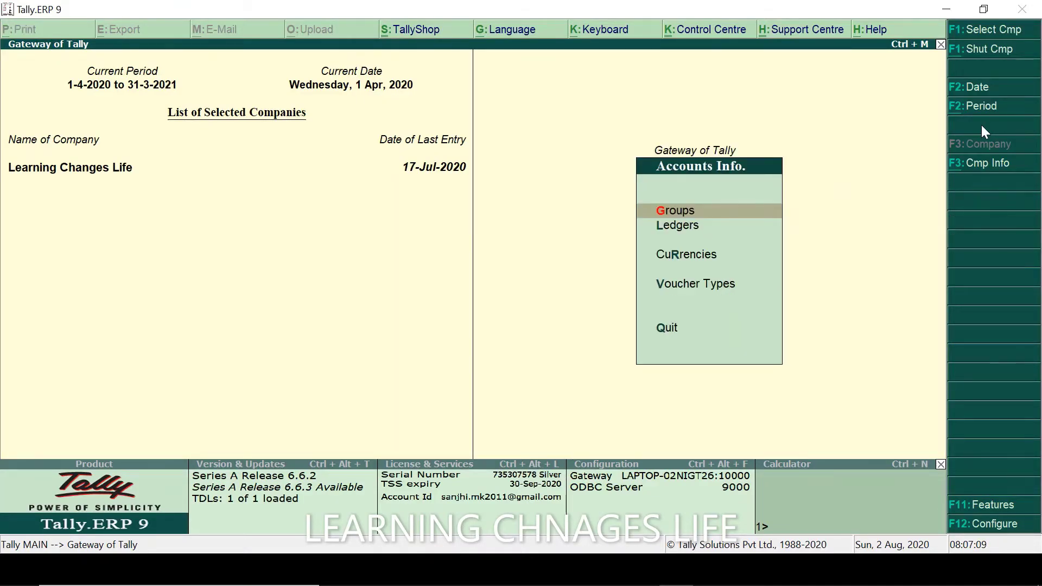
{"action": "key", "text": "Down"}
{"action": "key", "text": "Return"}
{"action": "key", "text": "Return"}
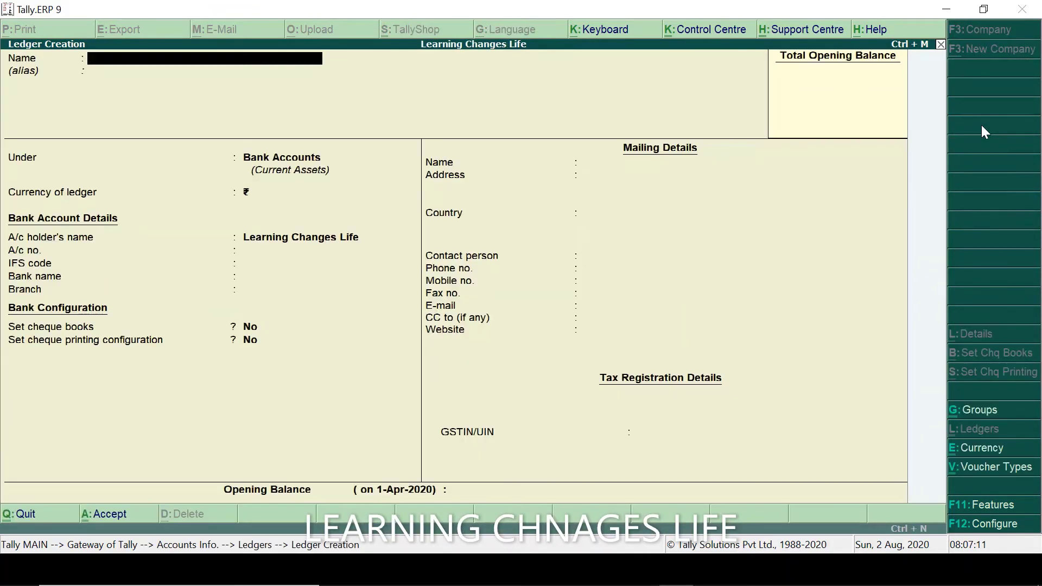
Name the new ledger Debtor and place it under the Sundry Debtors group
{"action": "key", "text": "alt+Tab"}
{"action": "key", "text": "alt+Tab"}
{"action": "type", "text": "Debtor"}
{"action": "key", "text": "Return"}
{"action": "key", "text": "Return"}
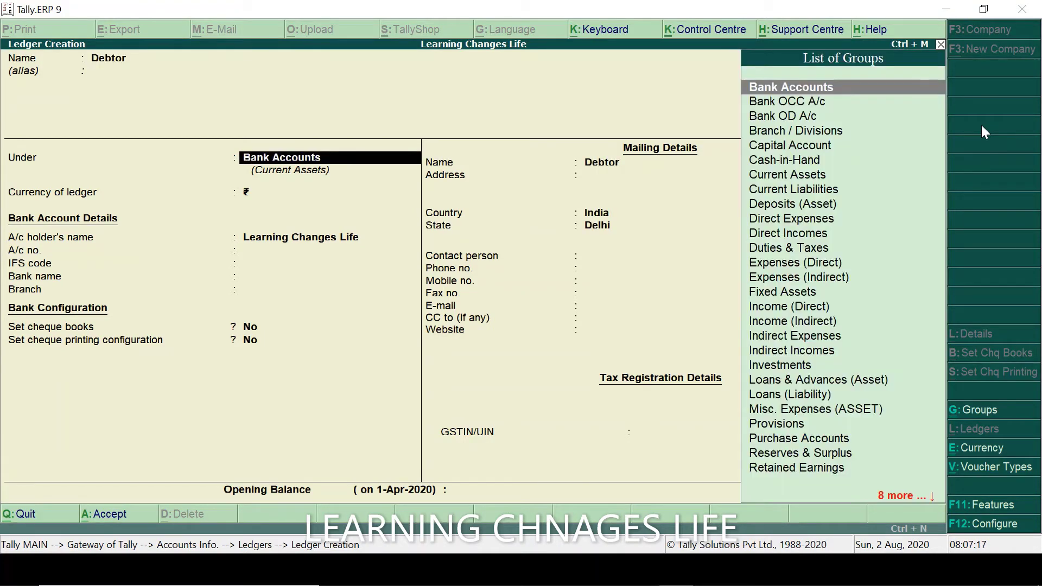
{"action": "type", "text": "Sund"}
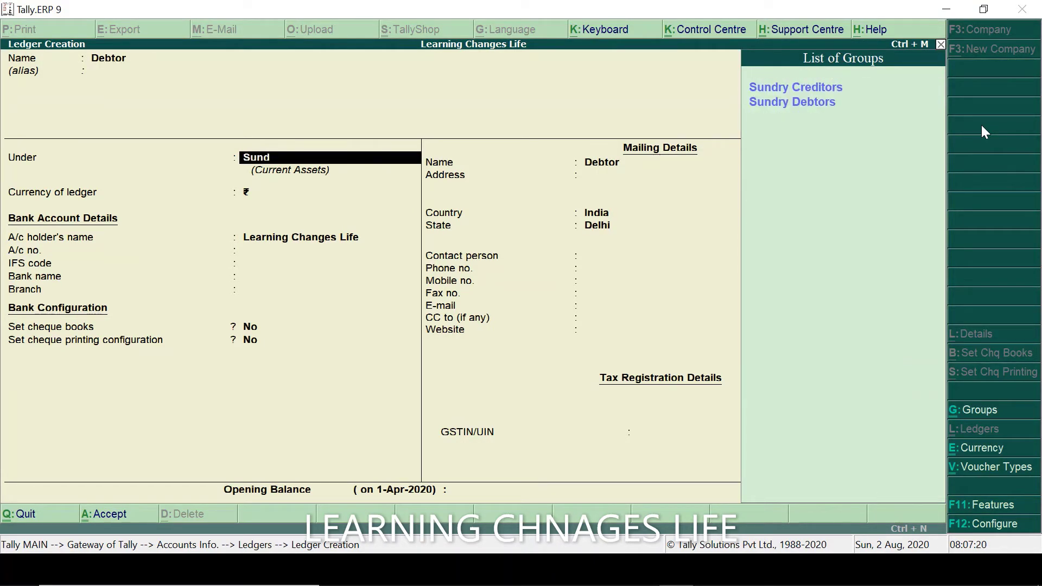
{"action": "key", "text": "Down"}
{"action": "key", "text": "Return"}
{"action": "key", "text": "Return"}
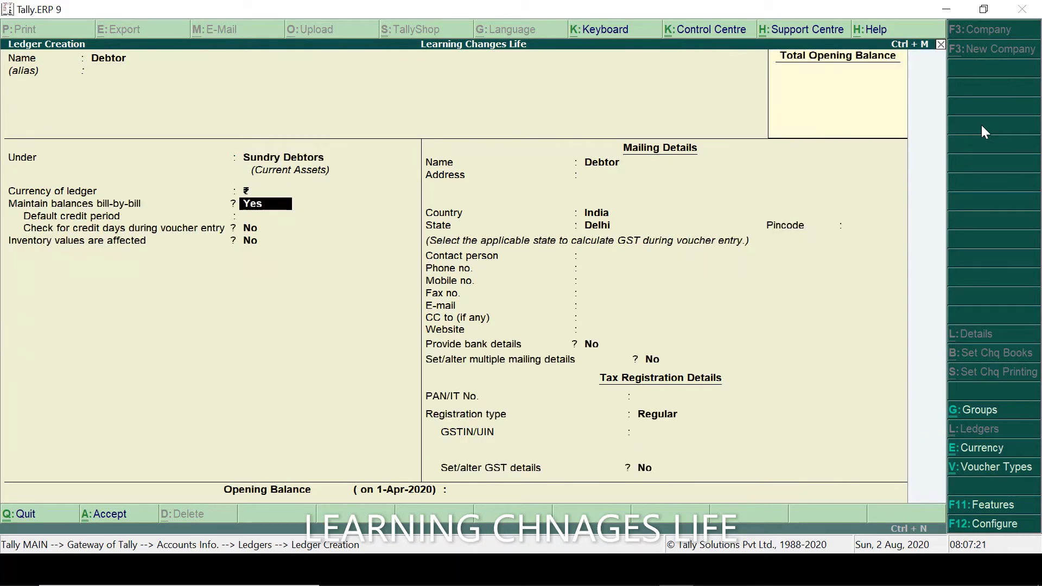
{"action": "key", "text": "Return"}
{"action": "key", "text": "BackSpace"}
{"action": "key", "text": "BackSpace"}
{"action": "key", "text": "BackSpace"}
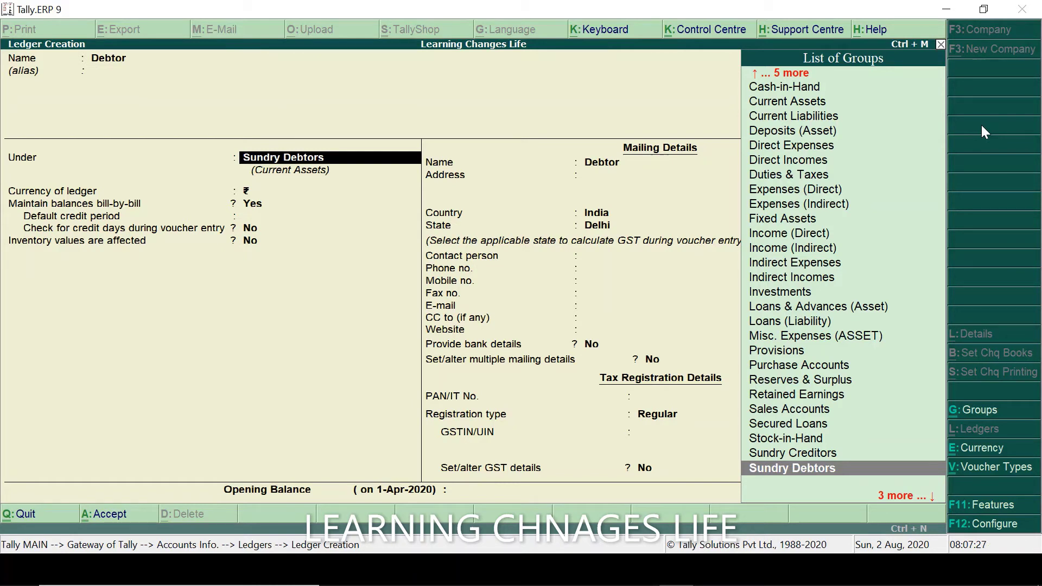
Keep the default settings for the rest of the Debtor ledger, including bill-by-bill balances and Regular registration, and save it
{"action": "key", "text": "Return"}
{"action": "key", "text": "Return"}
{"action": "key", "text": "Return"}
{"action": "key", "text": "Return"}
{"action": "key", "text": "Return"}
{"action": "key", "text": "Return"}
{"action": "key", "text": "Return"}
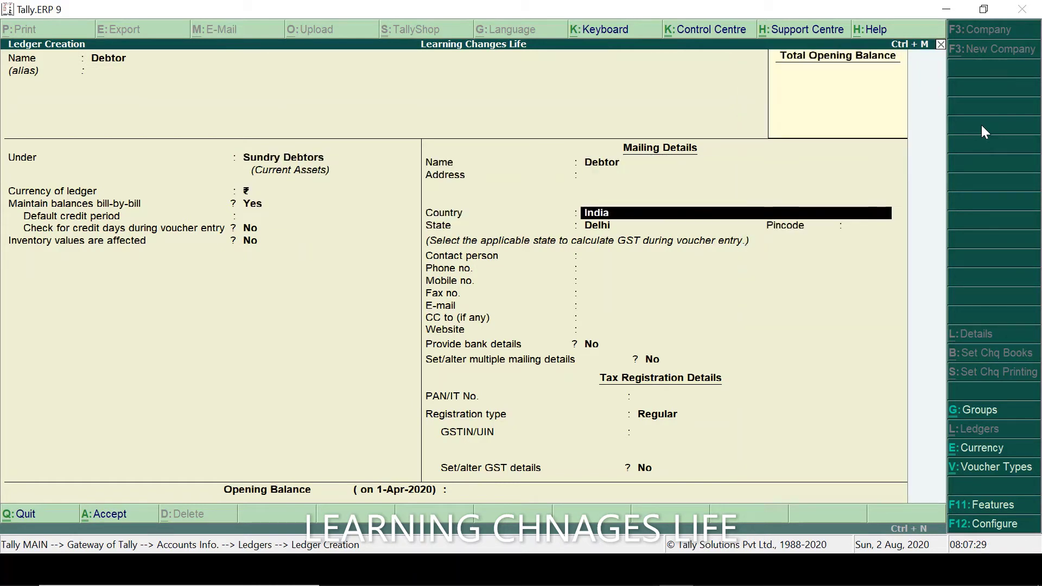
{"action": "key", "text": "Return"}
{"action": "key", "text": "Return"}
{"action": "key", "text": "Return"}
{"action": "key", "text": "Return"}
{"action": "key", "text": "Return"}
{"action": "key", "text": "Return"}
{"action": "key", "text": "Return"}
{"action": "key", "text": "Return"}
{"action": "key", "text": "Return"}
{"action": "key", "text": "Return"}
{"action": "key", "text": "Return"}
{"action": "key", "text": "Return"}
{"action": "key", "text": "Return"}
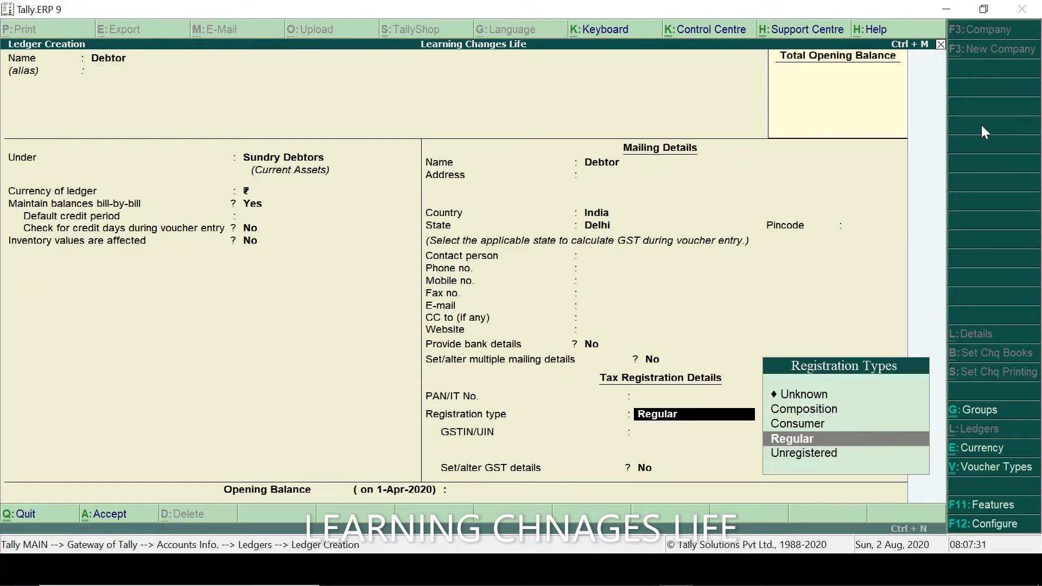
{"action": "key", "text": "Return"}
{"action": "key", "text": "Return"}
{"action": "key", "text": "Return"}
{"action": "key", "text": "Return"}
{"action": "key", "text": "Return"}
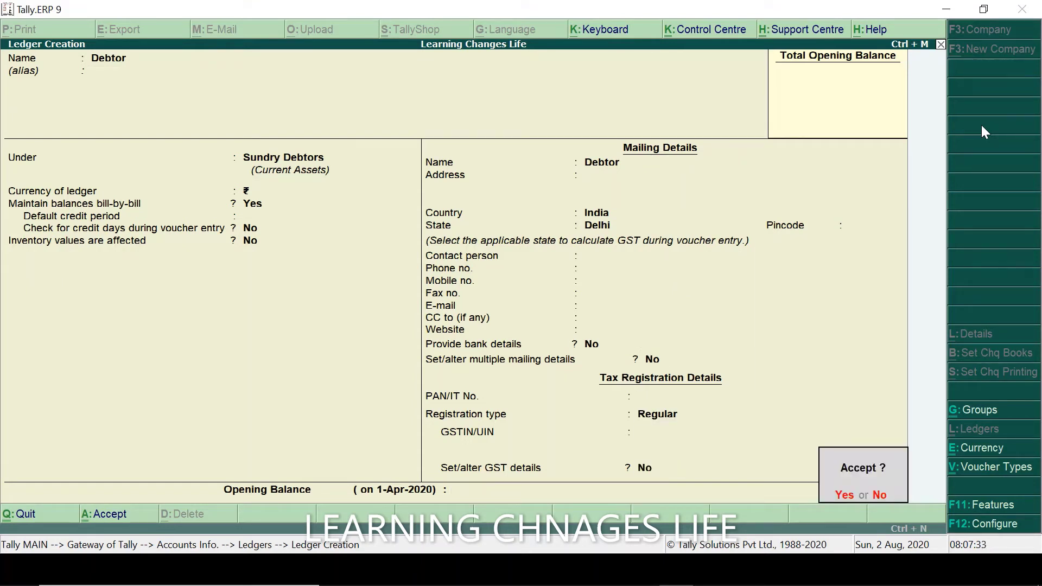
{"action": "key", "text": "Return"}
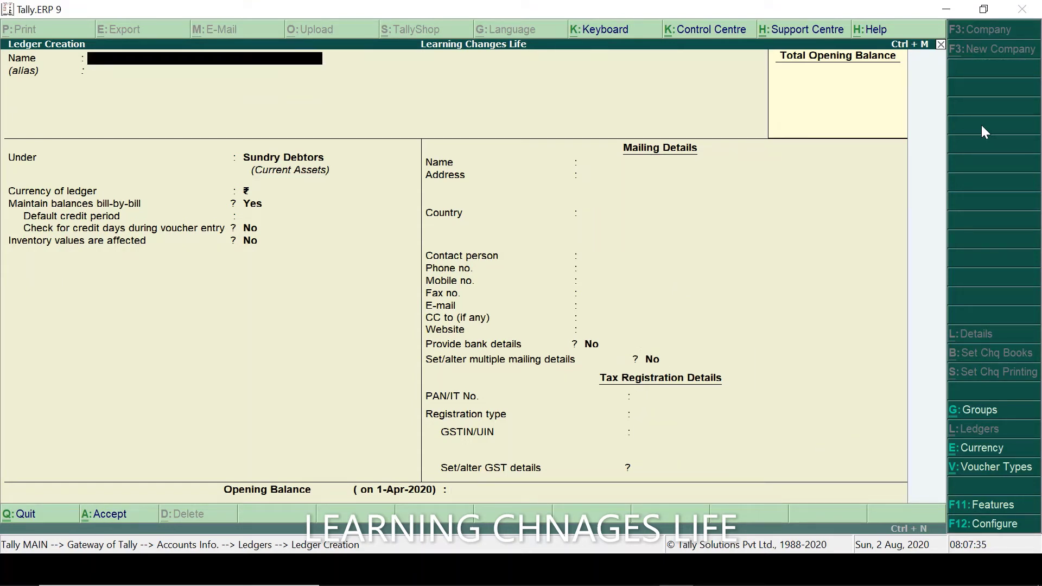
Check the account name in the Excel workbook, then name a new ledger Sale under the Sales Accounts group
{"action": "key", "text": "alt+Tab"}
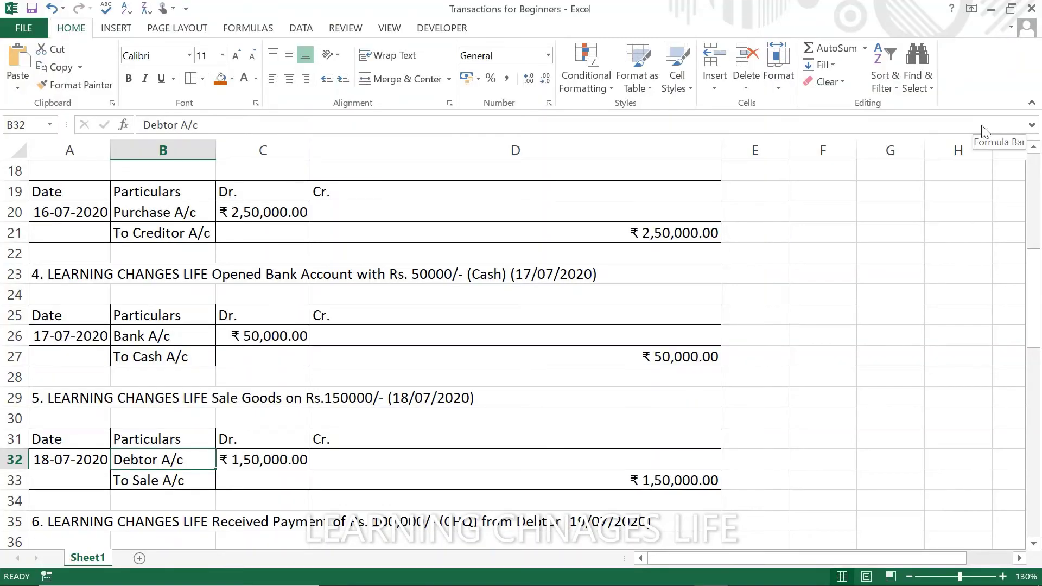
{"action": "key", "text": "alt+Tab"}
{"action": "type", "text": "Sale"}
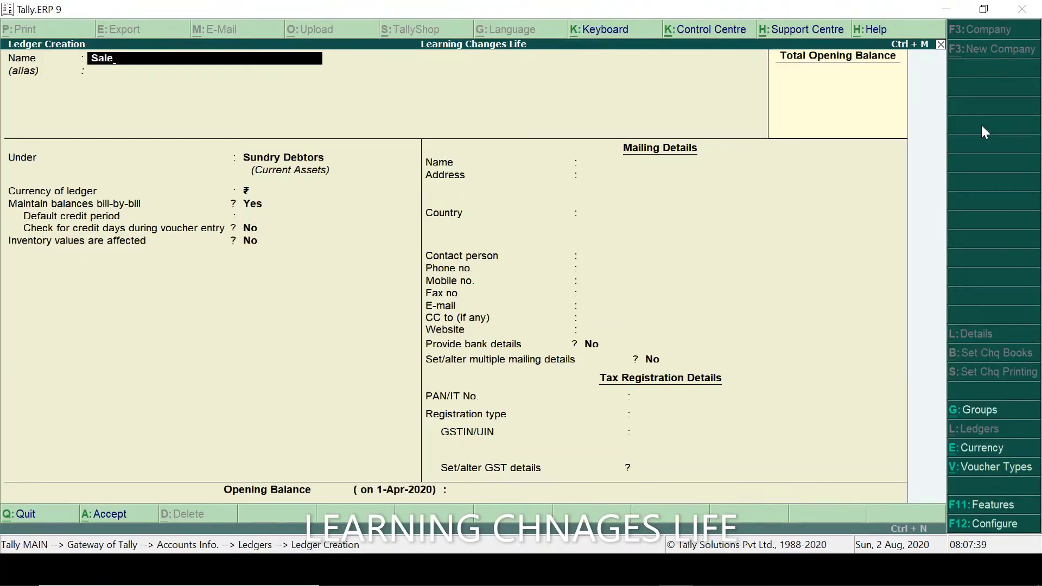
{"action": "key", "text": "Return"}
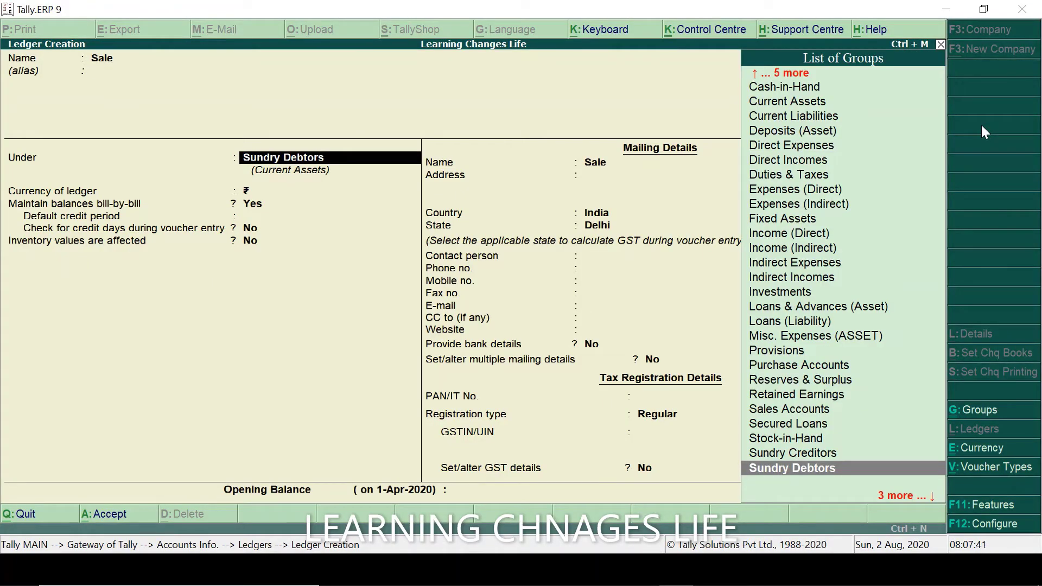
{"action": "type", "text": "Sal"}
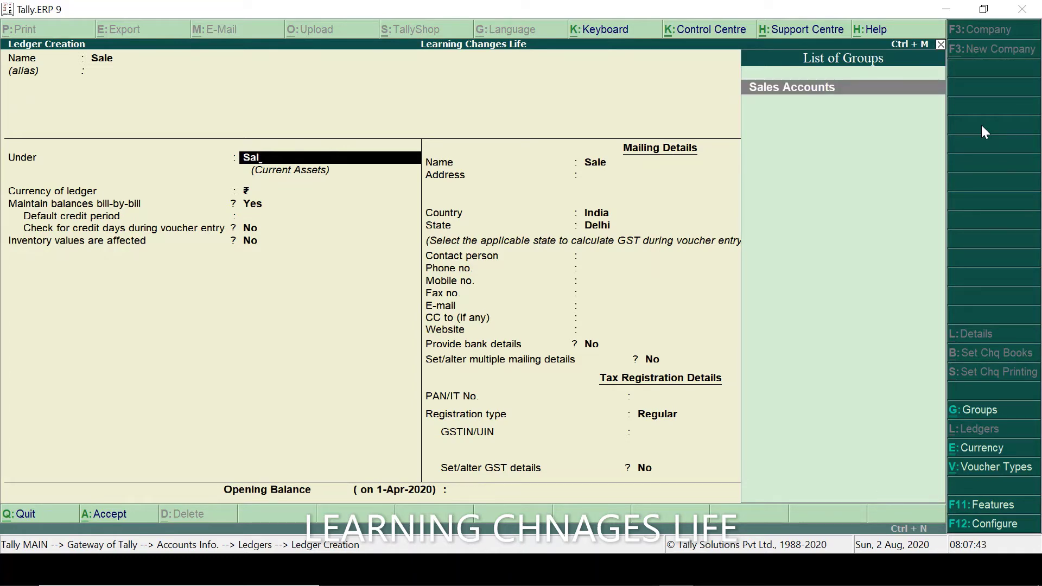
{"action": "key", "text": "Return"}
{"action": "key", "text": "BackSpace"}
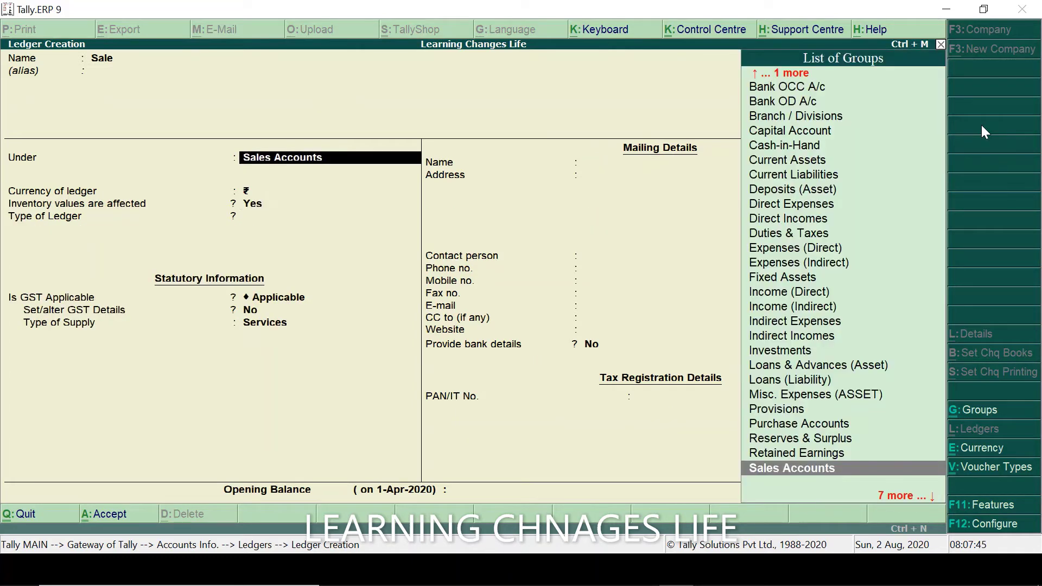
{"action": "key", "text": "ctrl+Return"}
{"action": "key", "text": "BackSpace"}
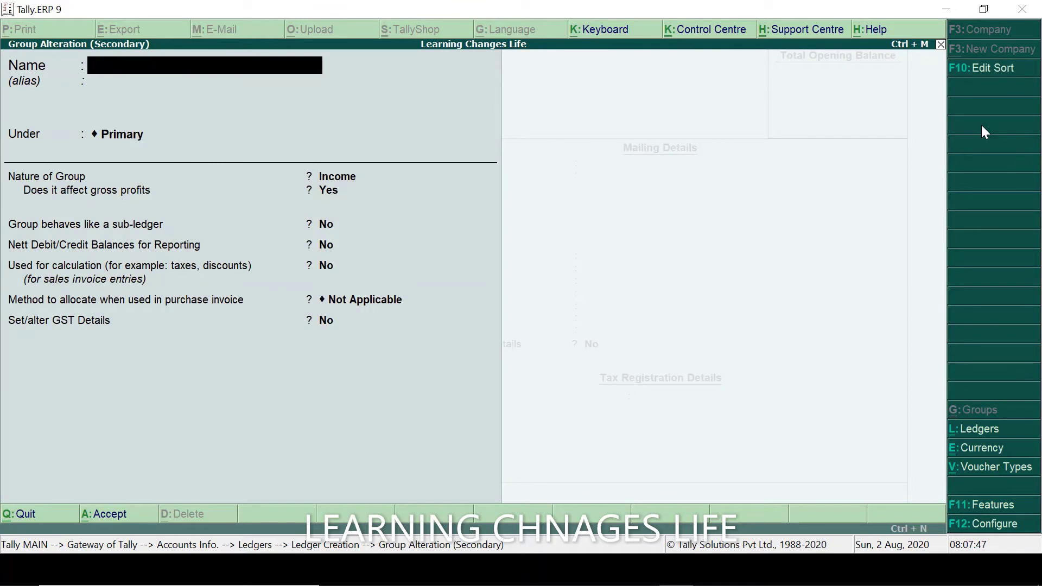
{"action": "key", "text": "Escape"}
{"action": "key", "text": "y"}
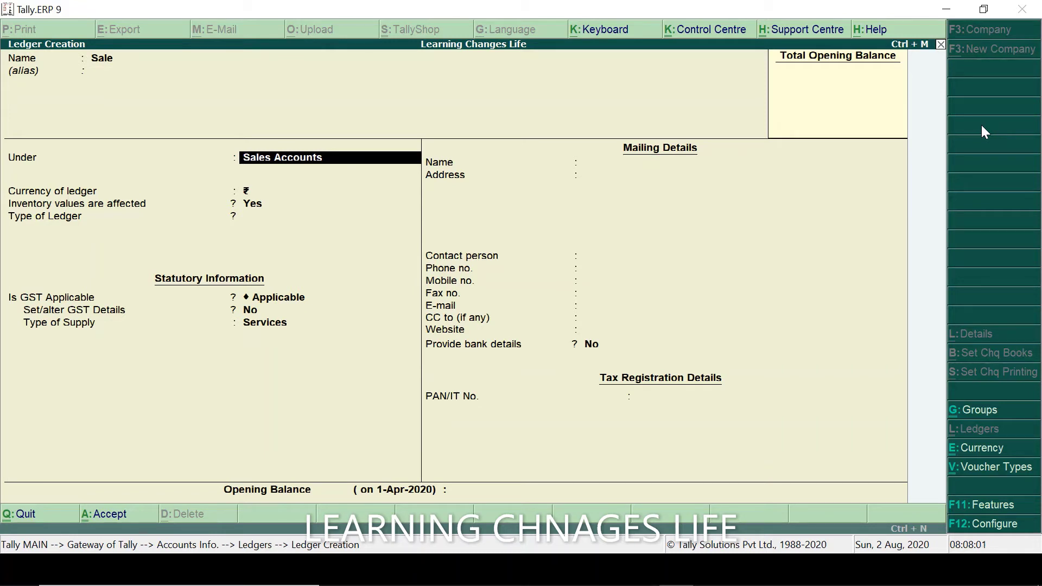
Open the Sales Accounts group from the ledger's group field, examine its parent and nature, and leave it without saving
{"action": "key", "text": "ctrl+Return"}
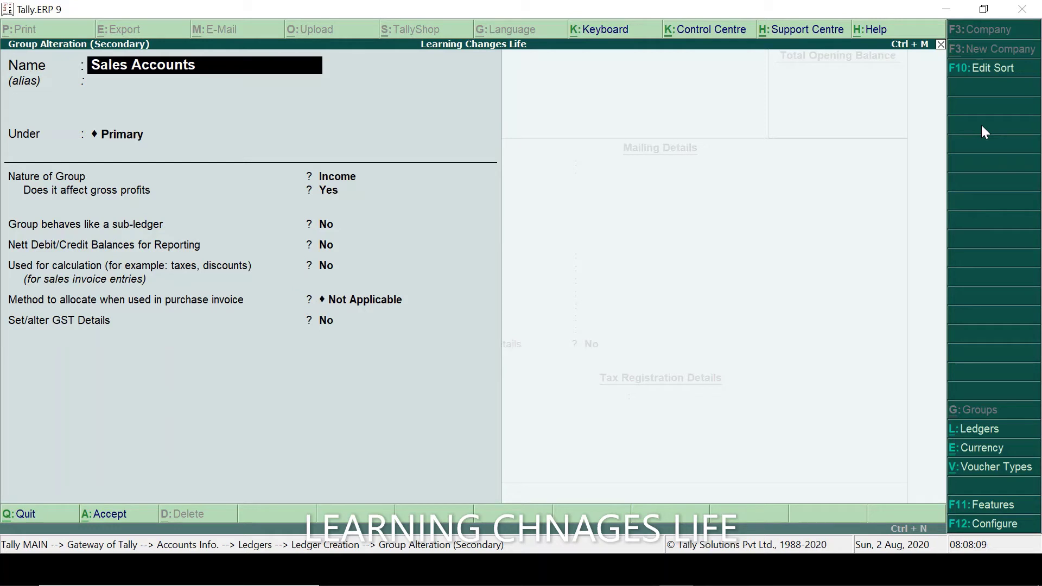
{"action": "key", "text": "Return"}
{"action": "key", "text": "BackSpace"}
{"action": "key", "text": "Return"}
{"action": "key", "text": "Return"}
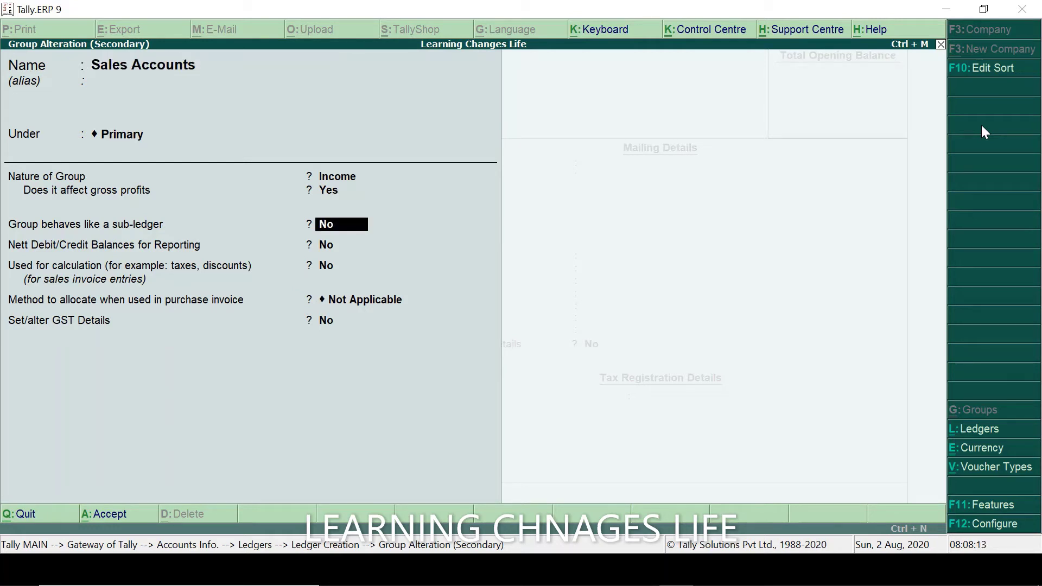
{"action": "key", "text": "Escape"}
{"action": "key", "text": "Return"}
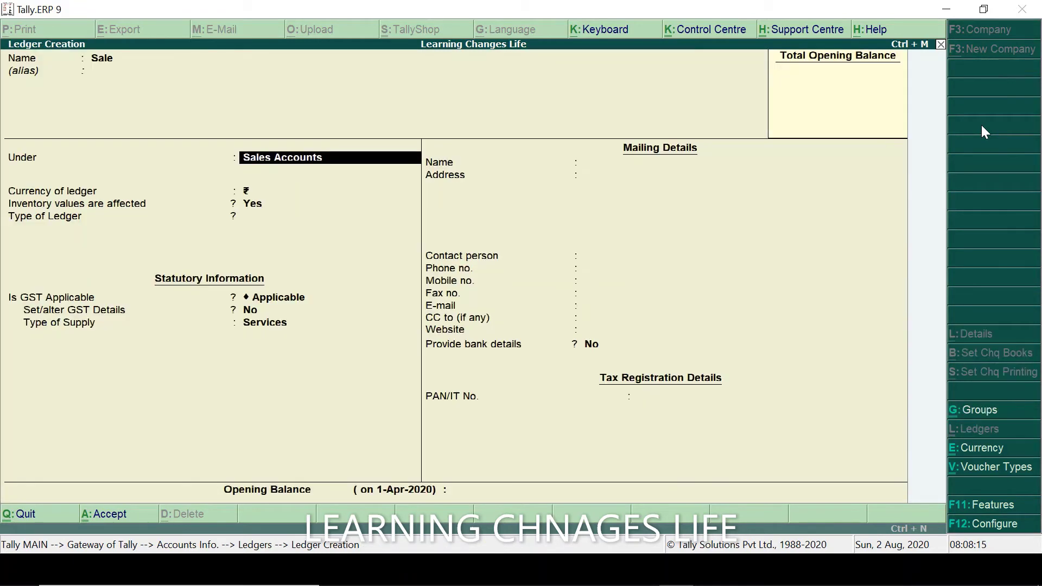
Save the Sale ledger with its remaining default settings and return to the Gateway of Tally
{"action": "key", "text": "Escape"}
{"action": "key", "text": "Return"}
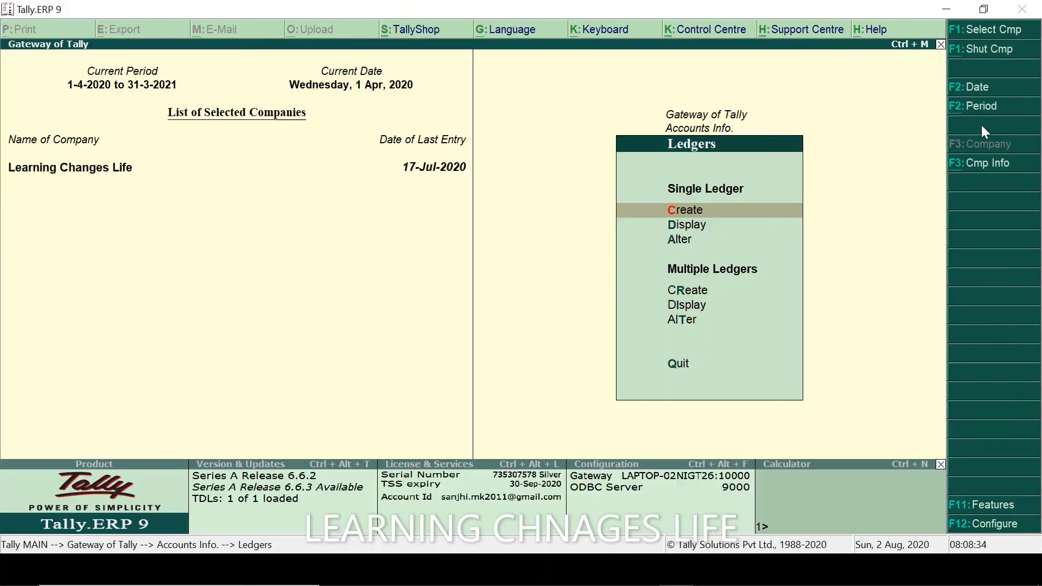
{"action": "key", "text": "Escape"}
{"action": "key", "text": "Escape"}
{"action": "key", "text": "Escape"}
{"action": "key", "text": "Escape"}
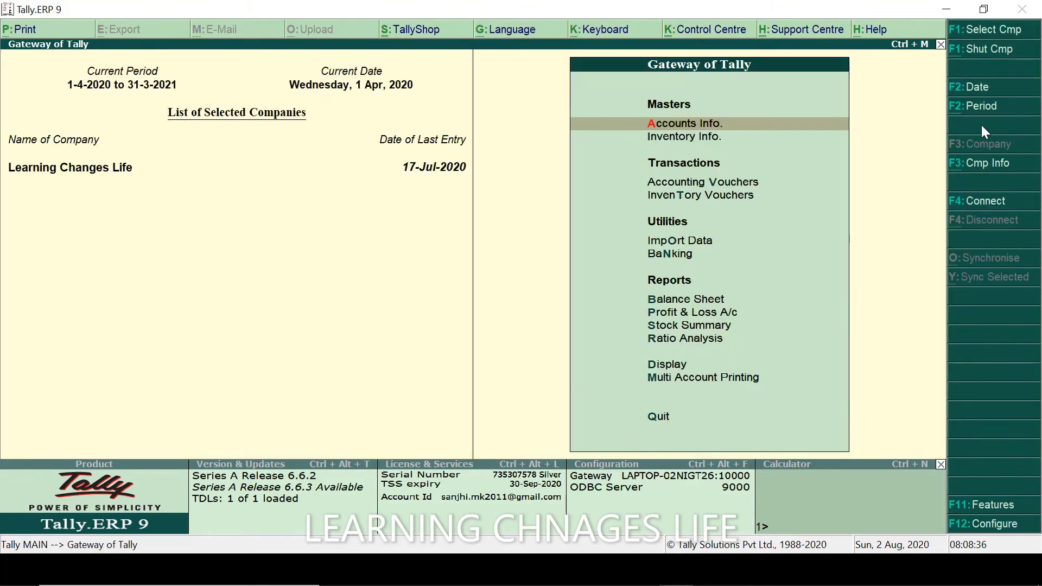
Start a Sales accounting voucher in voucher mode instead of invoice mode, checking the entry in the Excel workbook, and keep voucher number 1
{"action": "key", "text": "Down"}
{"action": "key", "text": "Down"}
{"action": "key", "text": "Return"}
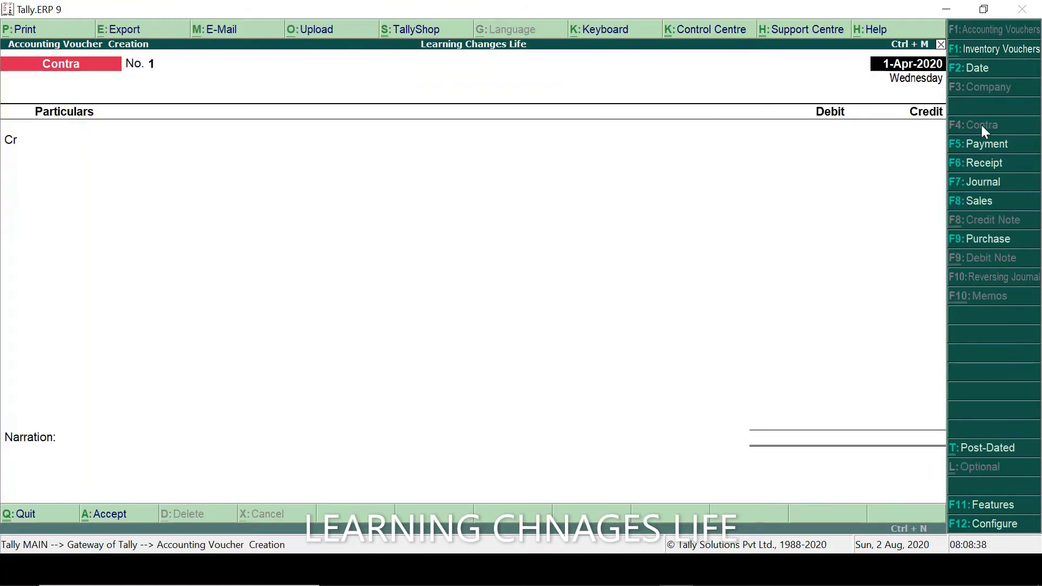
{"action": "key", "text": "alt+Tab"}
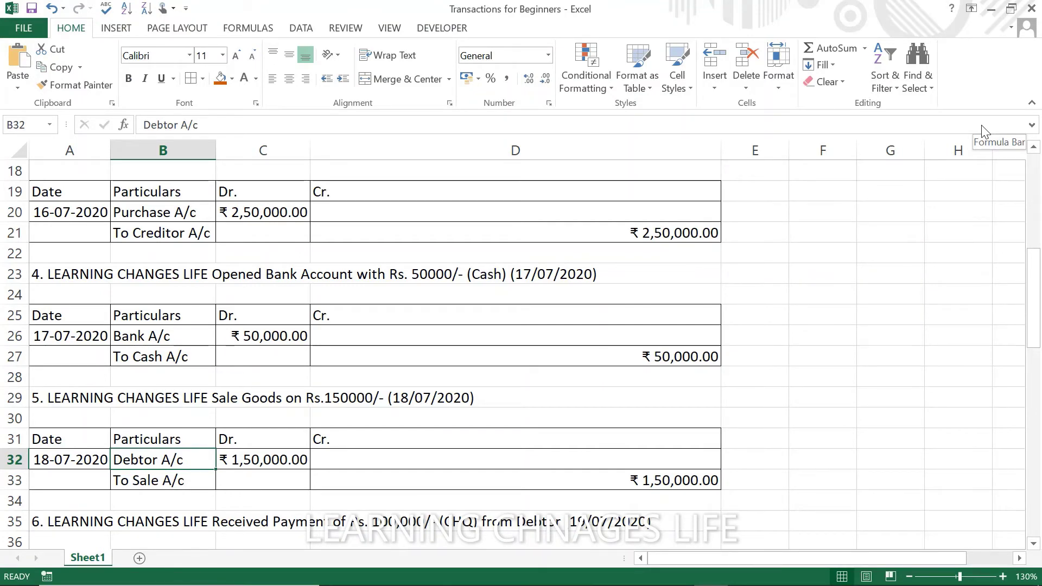
{"action": "key", "text": "alt+Tab"}
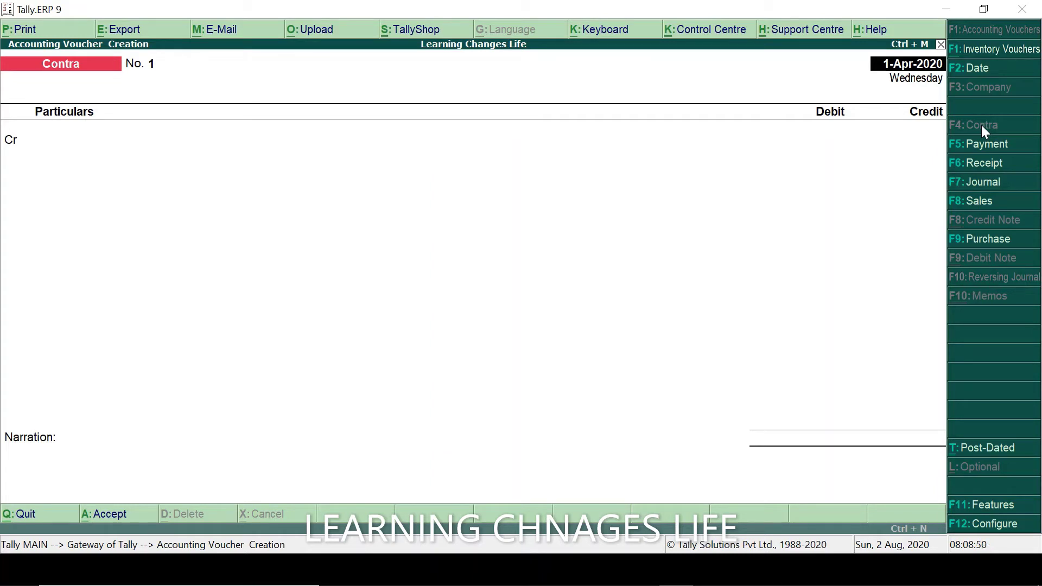
{"action": "left_click", "coordinate": [978, 200]}
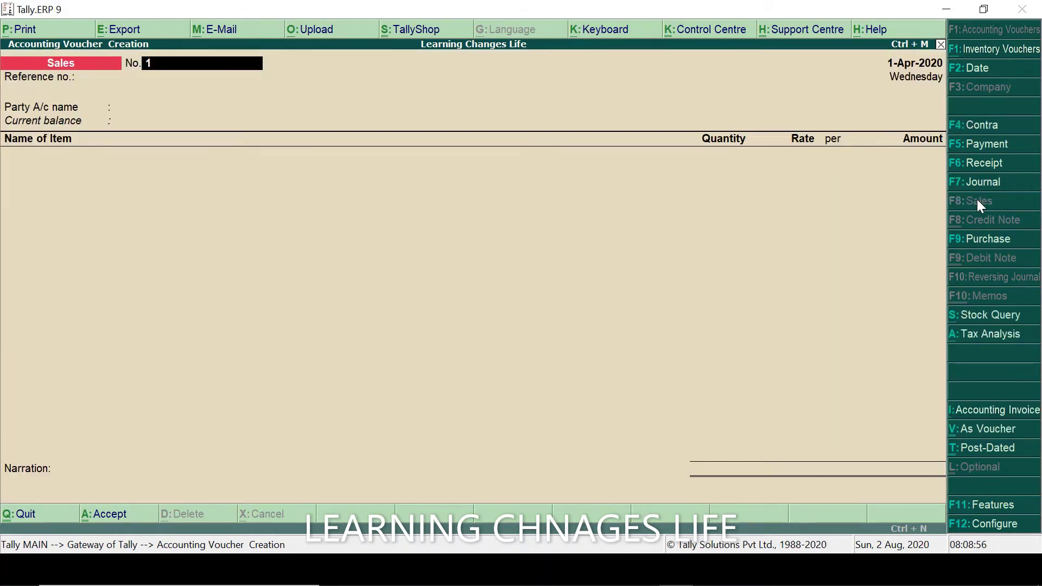
{"action": "key", "text": "alt+Tab"}
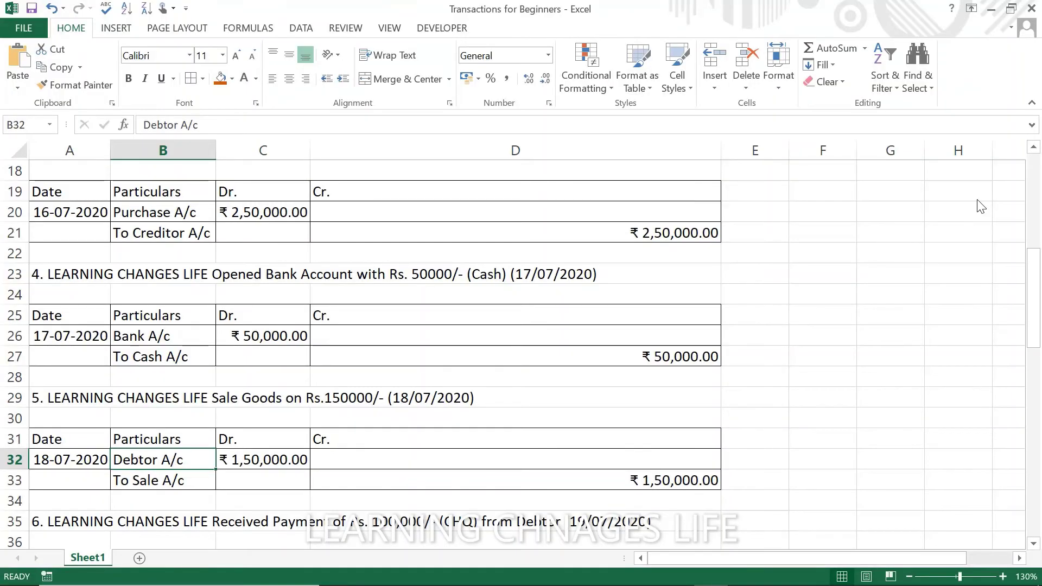
{"action": "key", "text": "alt+Tab"}
{"action": "key", "text": "ctrl+v"}
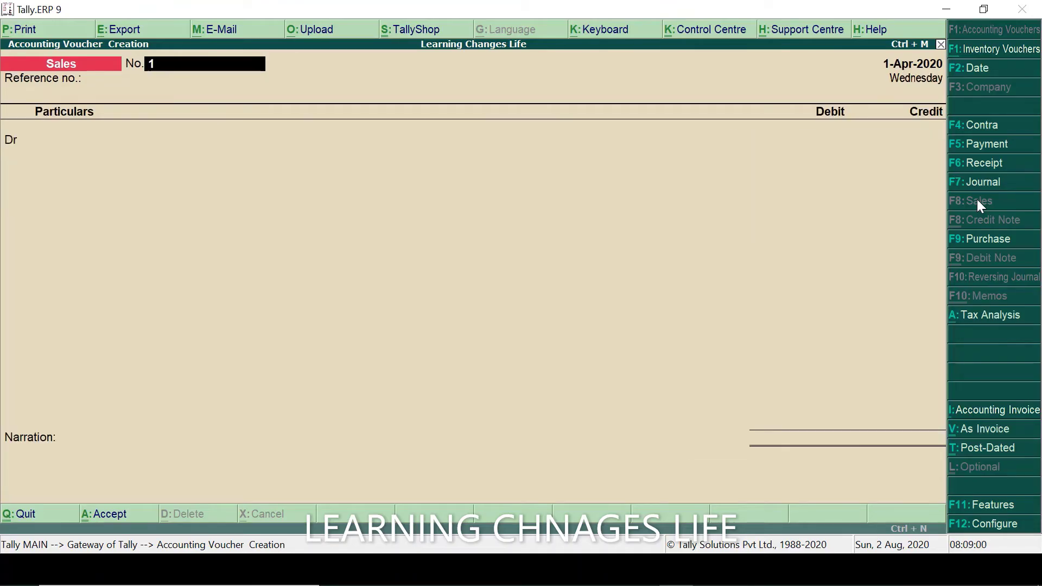
{"action": "key", "text": "alt+Tab"}
{"action": "key", "text": "alt+Tab"}
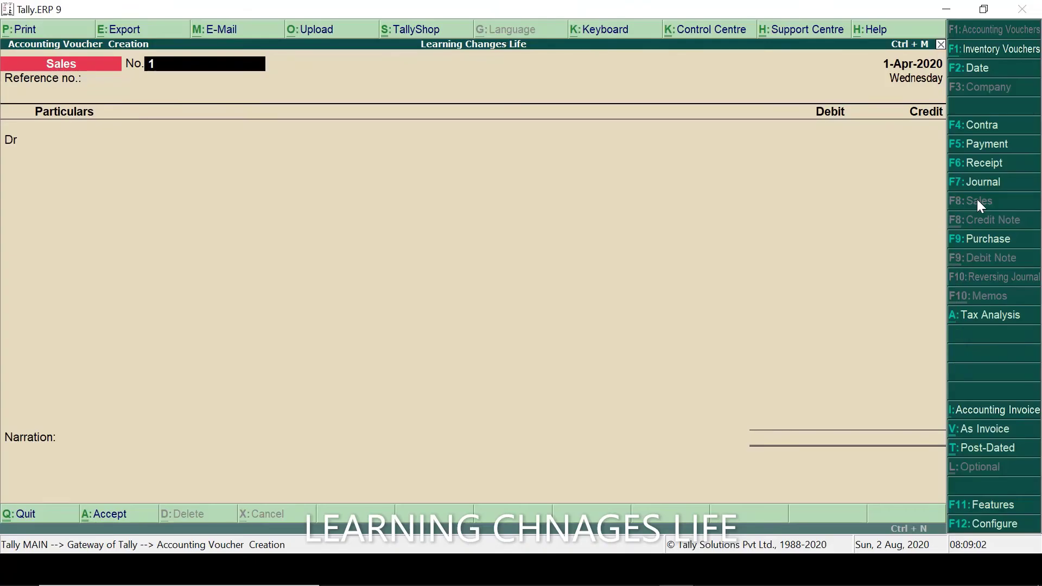
{"action": "key", "text": "Return"}
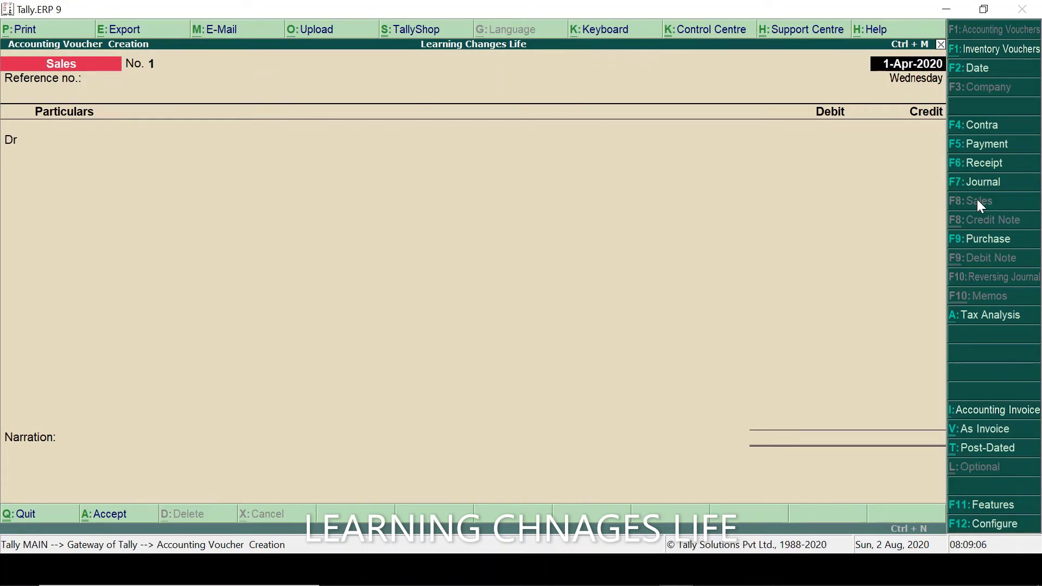
Check the goods sale's date in the Excel workbook and set the Sales voucher's date to 18-7
{"action": "key", "text": "alt+Tab"}
{"action": "key", "text": "Left"}
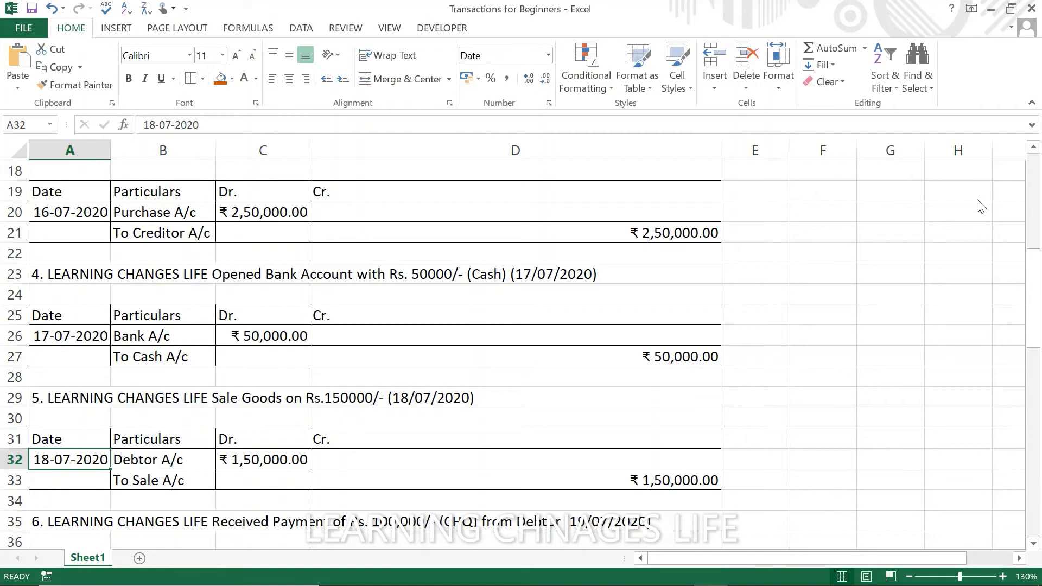
{"action": "key", "text": "Right"}
{"action": "key", "text": "Left"}
{"action": "key", "text": "Down"}
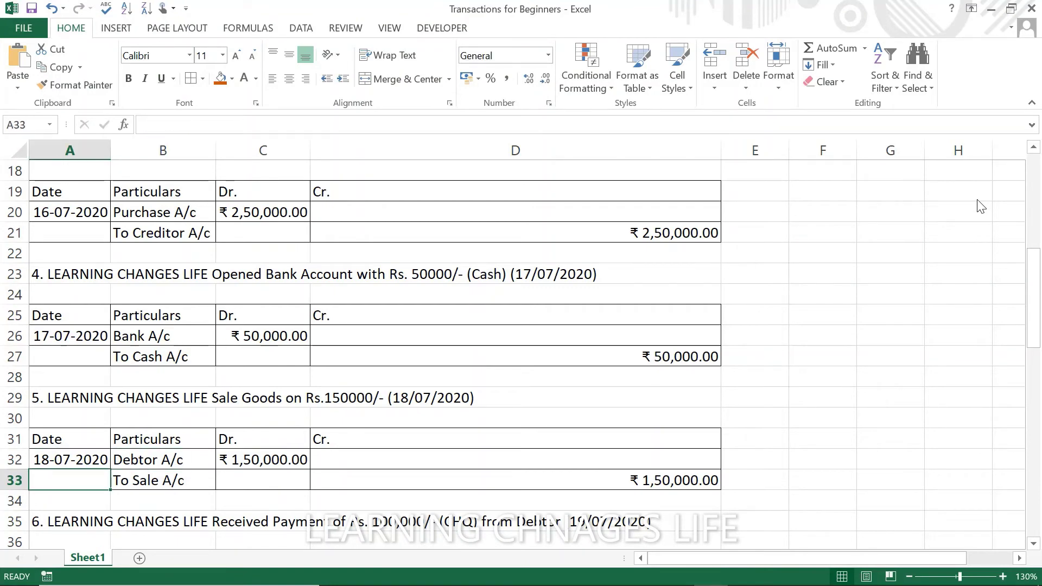
{"action": "key", "text": "Up"}
{"action": "key", "text": "Up"}
{"action": "key", "text": "Up"}
{"action": "key", "text": "Up"}
{"action": "key", "text": "Right"}
{"action": "key", "text": "Left"}
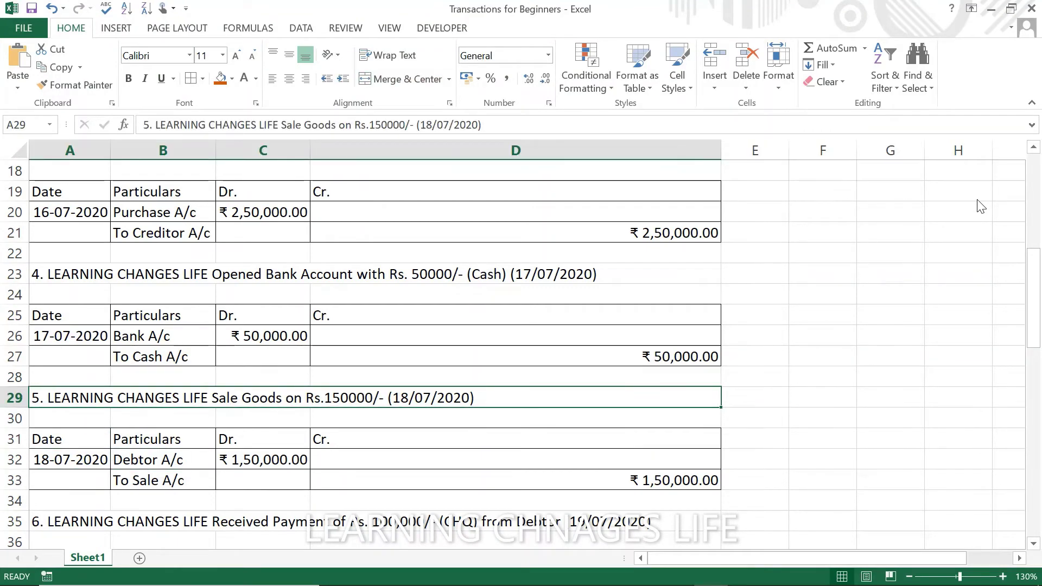
{"action": "key", "text": "alt+Tab"}
{"action": "type", "text": "18-7"}
{"action": "key", "text": "Return"}
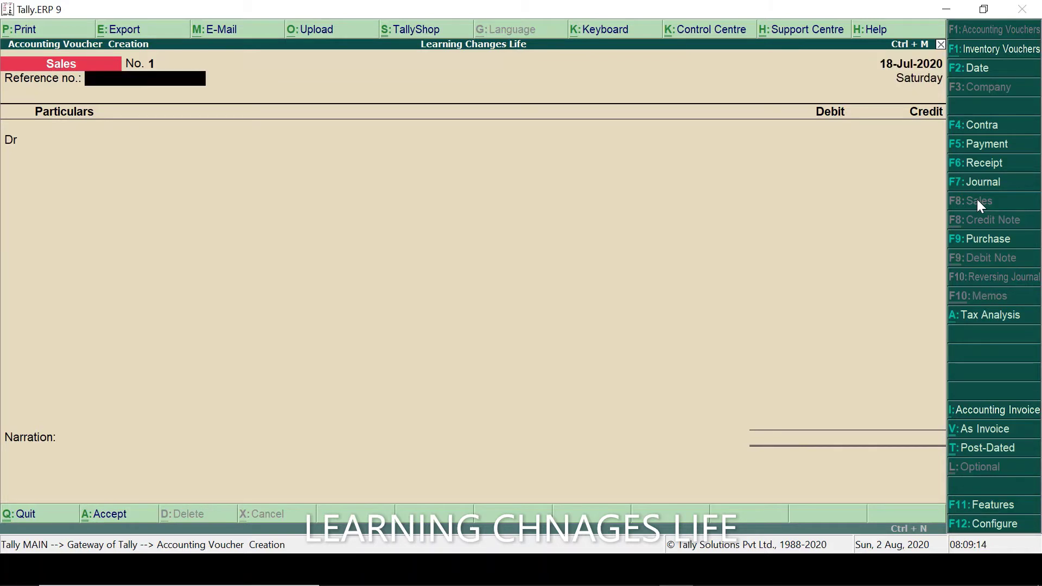
Leave the reference number blank and debit Debtor with 1,50,000, keeping the default buyer's details and checking the amount in the Excel workbook
{"action": "key", "text": "Return"}
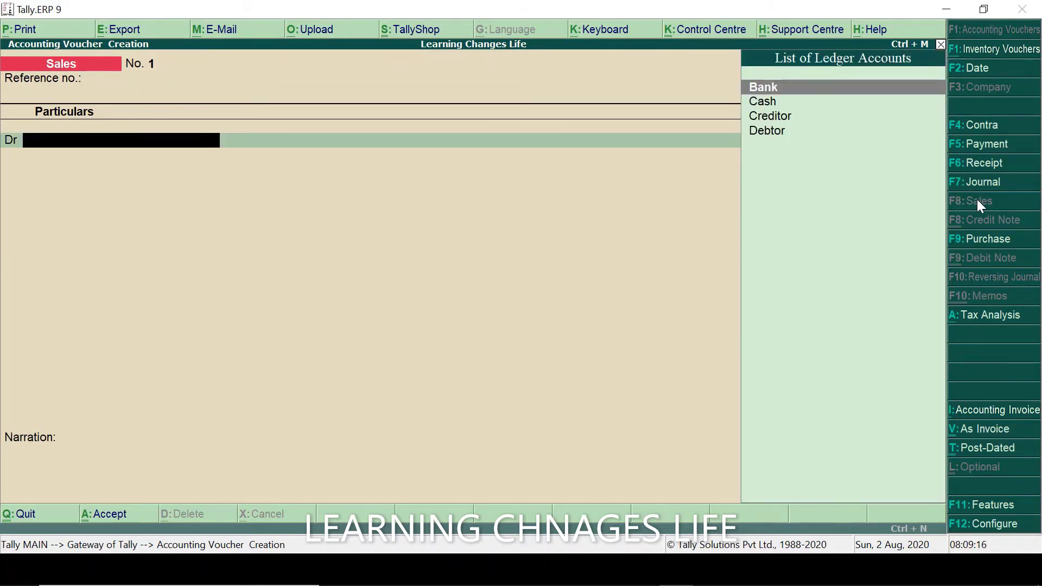
{"action": "type", "text": "Deb"}
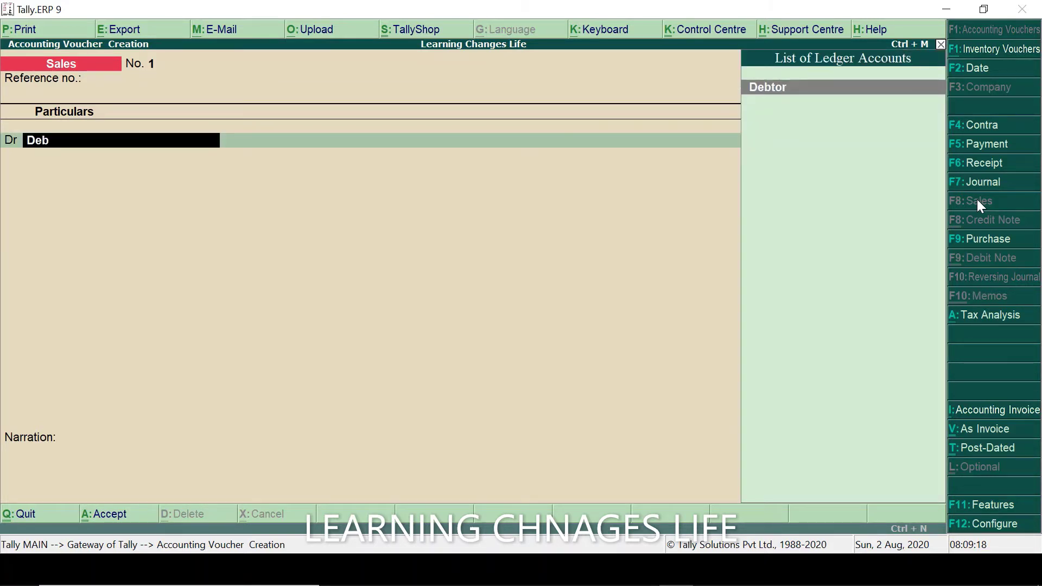
{"action": "key", "text": "Return"}
{"action": "key", "text": "Return"}
{"action": "key", "text": "Return"}
{"action": "key", "text": "Return"}
{"action": "key", "text": "Return"}
{"action": "key", "text": "Return"}
{"action": "key", "text": "Return"}
{"action": "key", "text": "Return"}
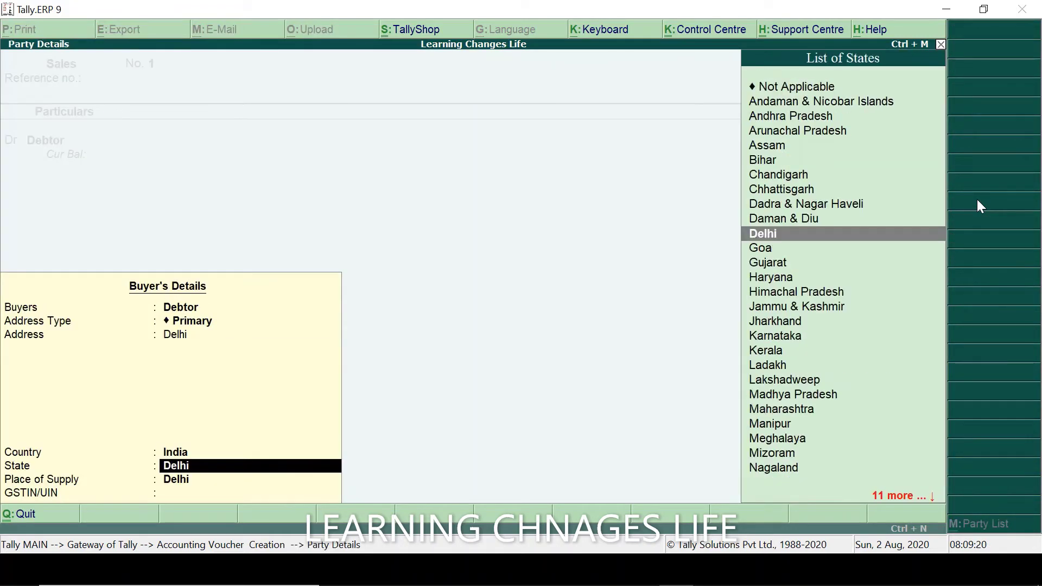
{"action": "key", "text": "alt+Tab"}
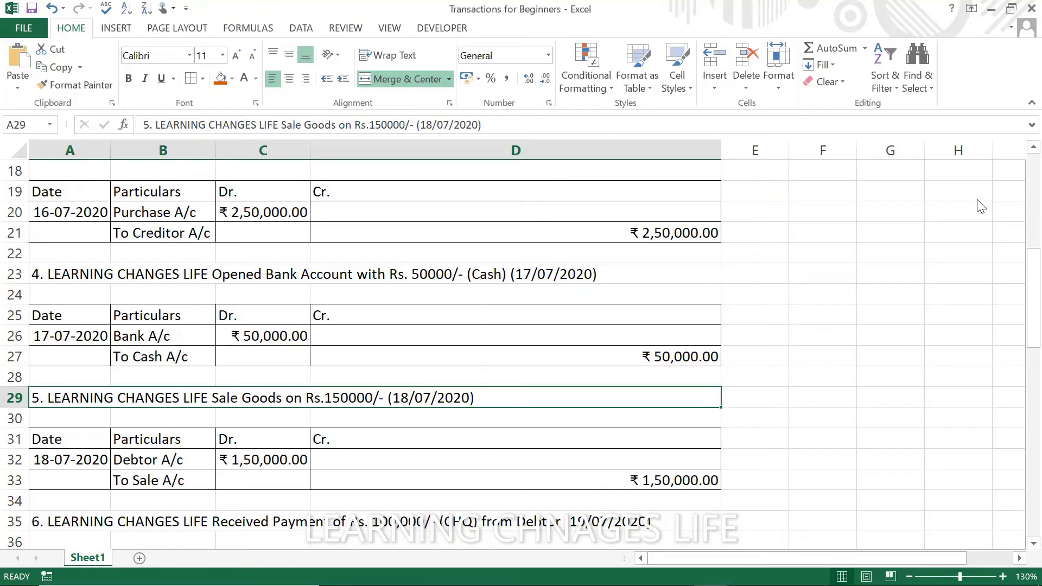
{"action": "key", "text": "alt+Tab"}
{"action": "type", "text": "1,50,0"}
{"action": "type", "text": "0000"}
{"action": "key", "text": "Return"}
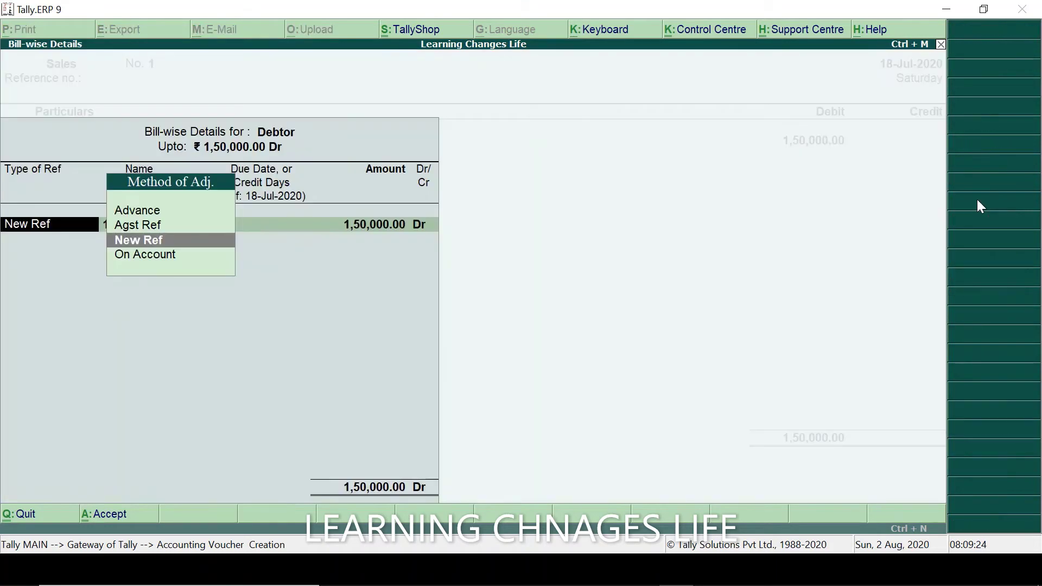
Keep the Debtor amount as New Ref 1 in the bill-wise details and credit Sale with 1,50,000
{"action": "key", "text": "Return"}
{"action": "key", "text": "Return"}
{"action": "key", "text": "Return"}
{"action": "key", "text": "Return"}
{"action": "key", "text": "Return"}
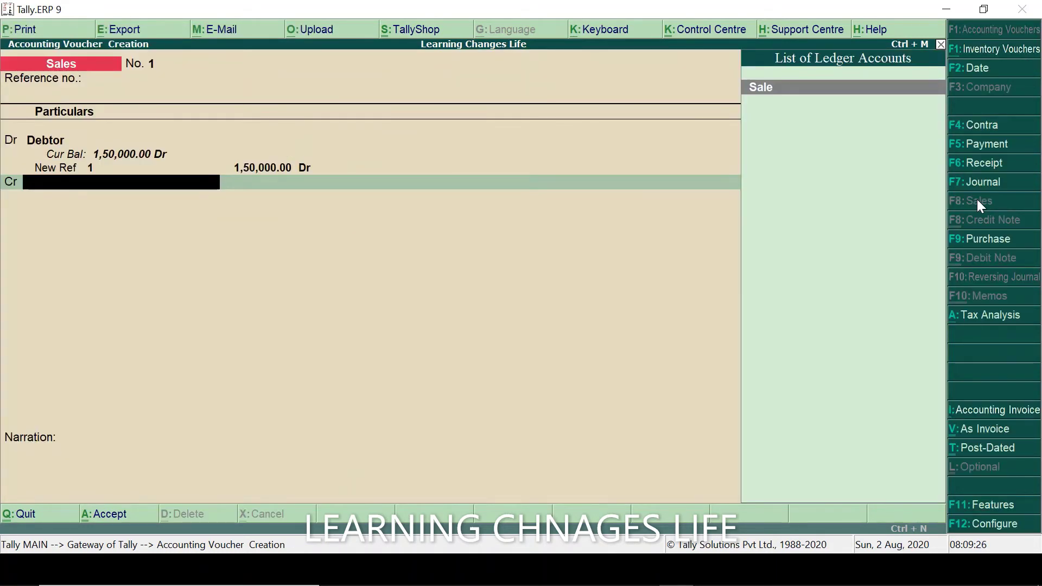
{"action": "key", "text": "Return"}
{"action": "key", "text": "Return"}
{"action": "key", "text": "Return"}
{"action": "key", "text": "Return"}
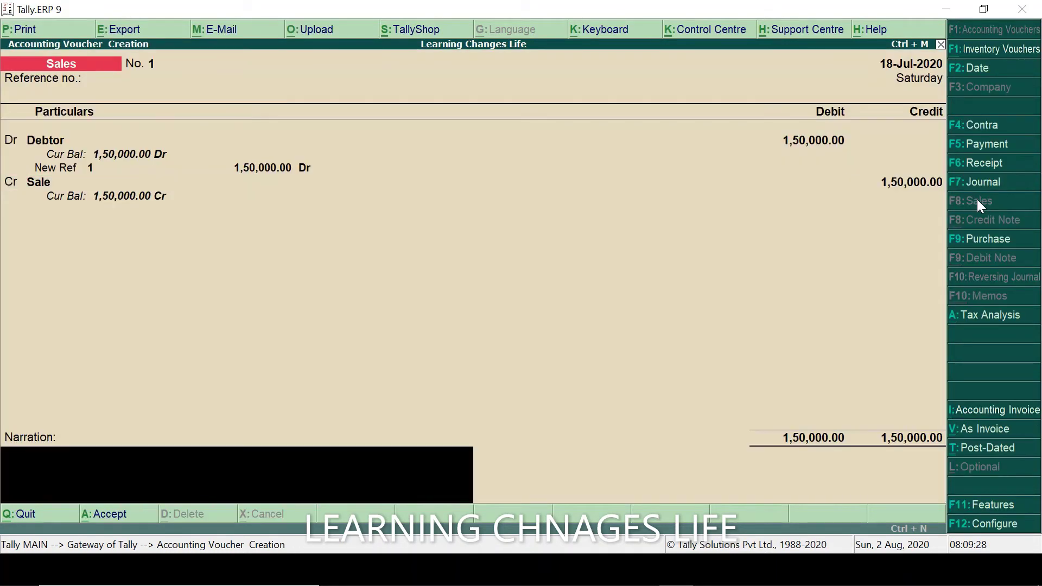
Enter the narration "Being Sold Goods" and save the Sales voucher
{"action": "type", "text": "Being"}
{"action": "key", "text": "alt+Tab"}
{"action": "key", "text": "alt+Tab"}
{"action": "type", "text": "Saol"}
{"action": "key", "text": "BackSpace"}
{"action": "key", "text": "BackSpace"}
{"action": "type", "text": "old"}
{"action": "type", "text": " F==="}
{"action": "key", "text": "BackSpace"}
{"action": "key", "text": "BackSpace"}
{"action": "type", "text": "Goods"}
{"action": "key", "text": "Return"}
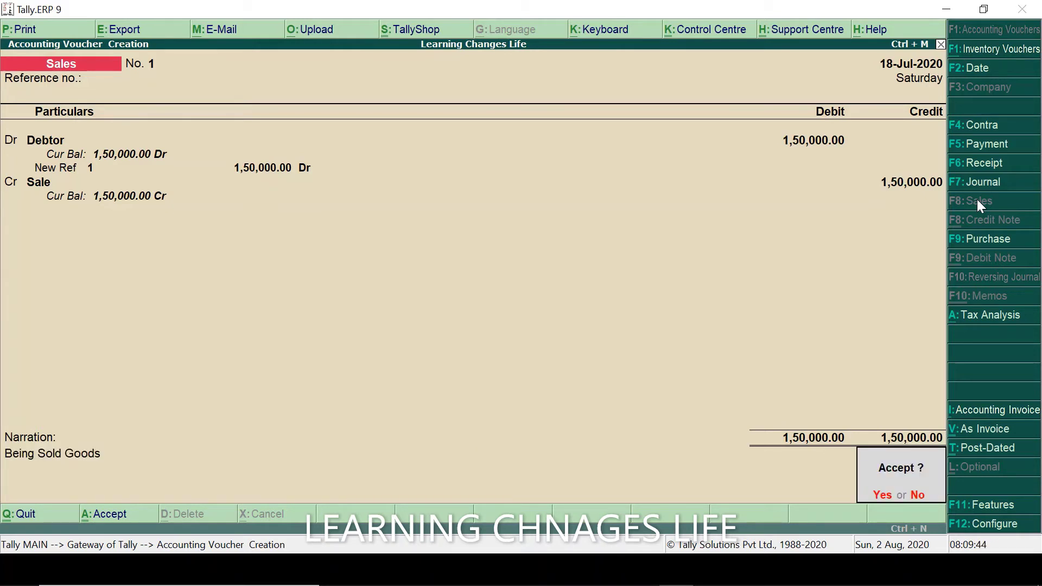
{"action": "key", "text": "Return"}
Switch to the Excel workbook and find the next transaction after the goods sale, the payment received from the debtor
{"action": "key", "text": "alt+Tab"}
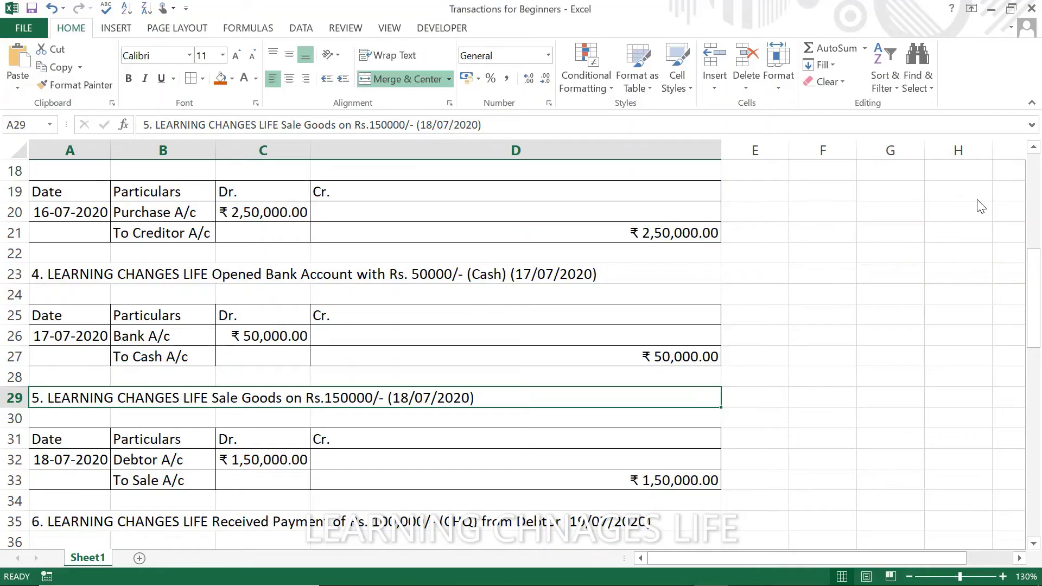
{"action": "key", "text": "Down"}
{"action": "key", "text": "Down"}
{"action": "key", "text": "Down"}
{"action": "key", "text": "Down"}
{"action": "key", "text": "Down"}
{"action": "key", "text": "Down"}
{"action": "key", "text": "Down"}
{"action": "key", "text": "Down"}
{"action": "key", "text": "Down"}
{"action": "key", "text": "Down"}
{"action": "key", "text": "Down"}
{"action": "key", "text": "Down"}
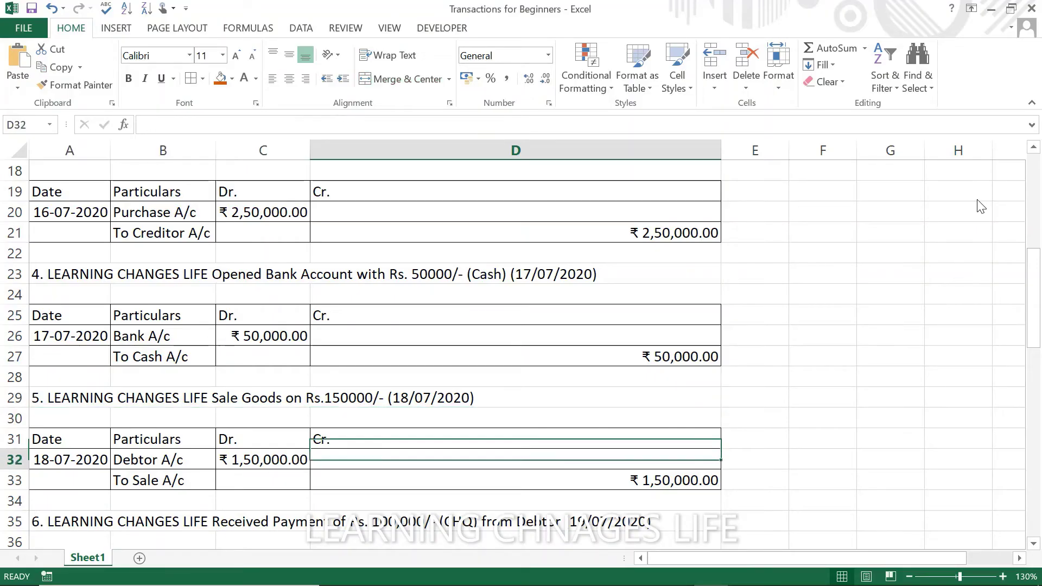
{"action": "key", "text": "Up"}
{"action": "key", "text": "Up"}
{"action": "key", "text": "Up"}
{"action": "key", "text": "Up"}
{"action": "key", "text": "Up"}
{"action": "key", "text": "Up"}
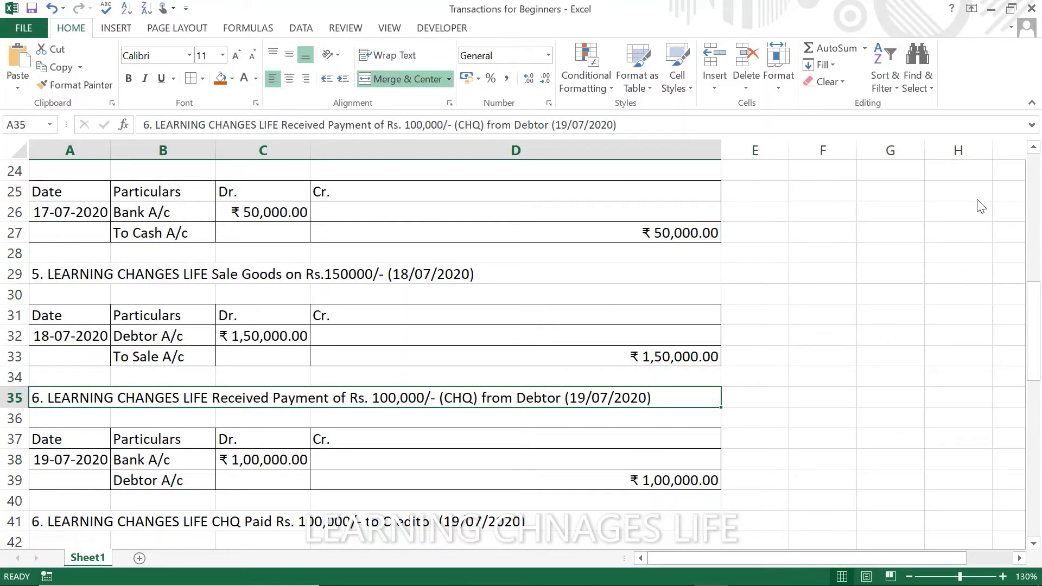
Examine the debit and credit accounts and the amount in the journal entry for the cheque received from the debtor
{"action": "key", "text": "alt"}
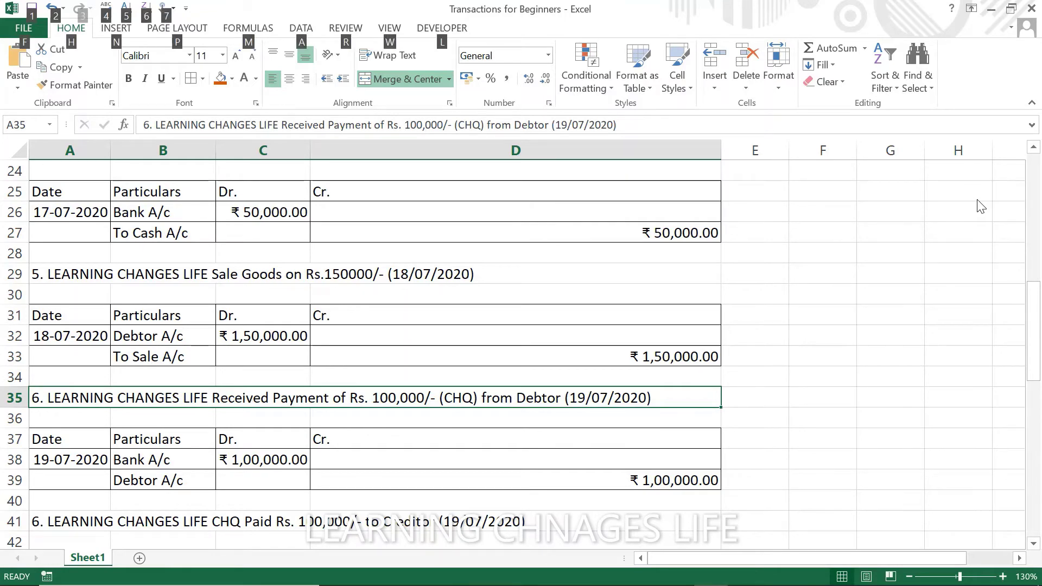
{"action": "key", "text": "alt+Tab"}
{"action": "key", "text": "alt+Tab"}
{"action": "key", "text": "Down"}
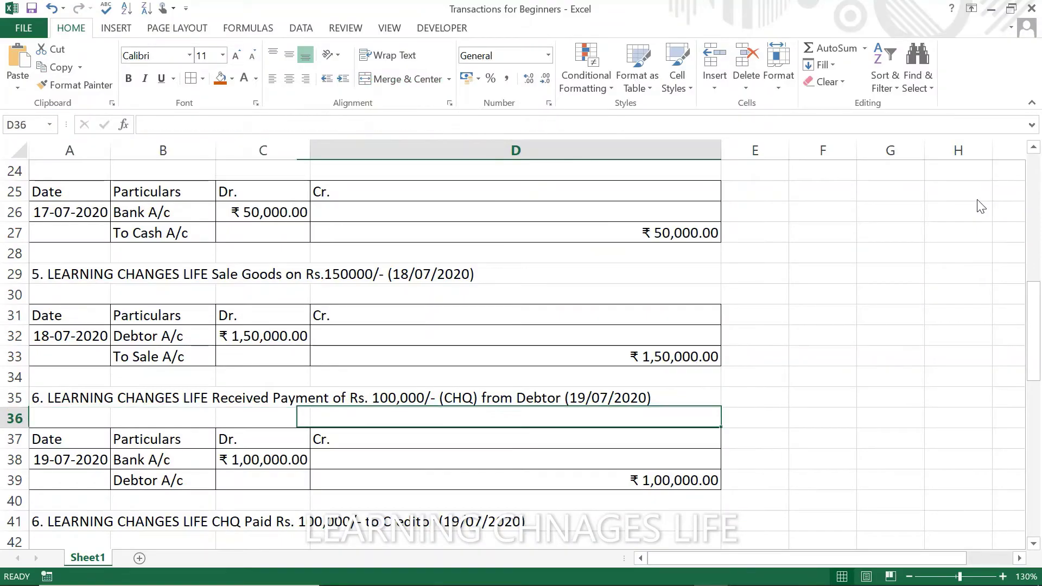
{"action": "key", "text": "Down"}
{"action": "key", "text": "Left"}
{"action": "key", "text": "Left"}
{"action": "key", "text": "Down"}
{"action": "key", "text": "Down"}
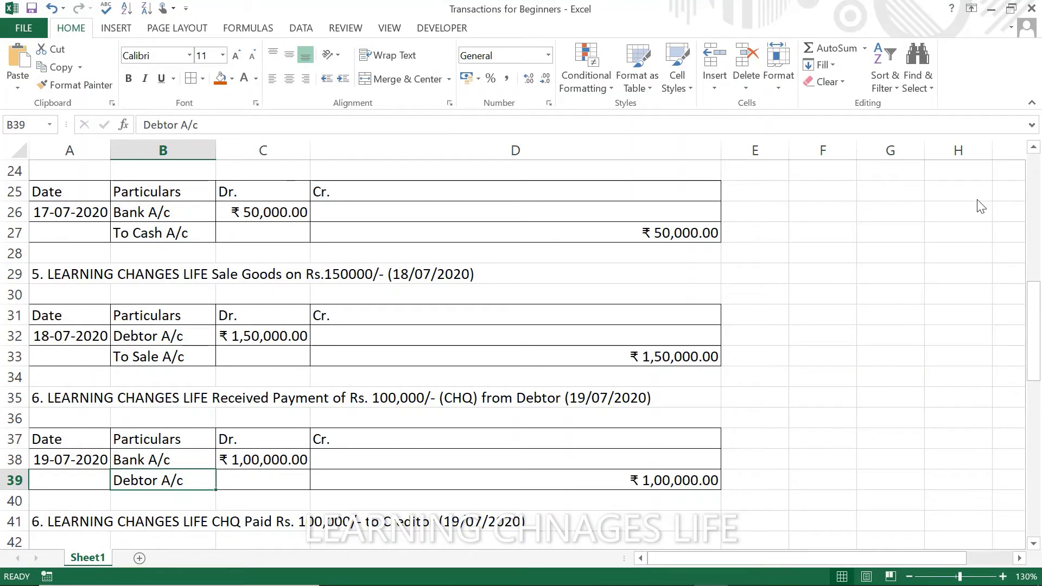
{"action": "key", "text": "Up"}
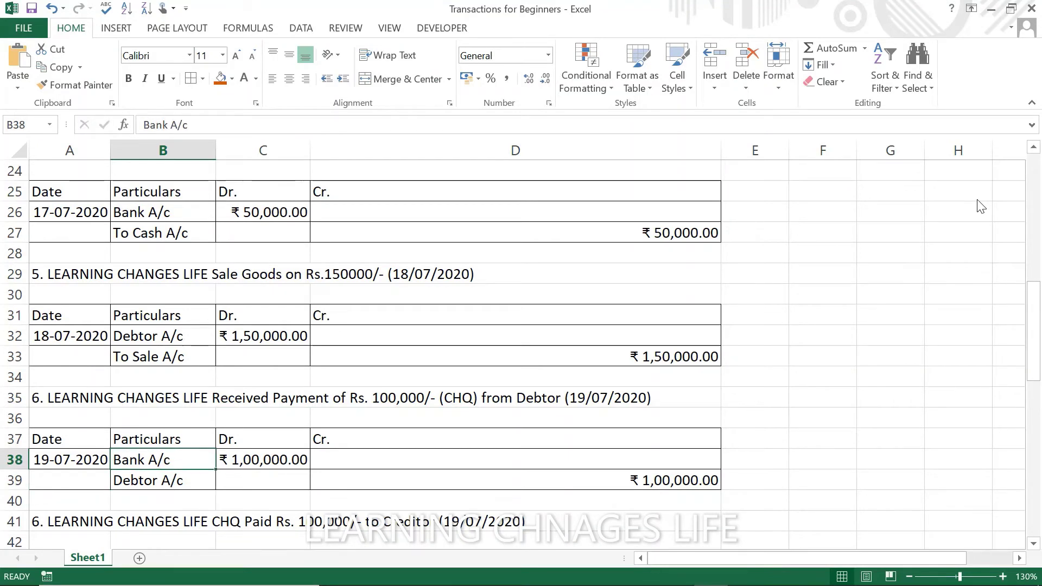
{"action": "key", "text": "Right"}
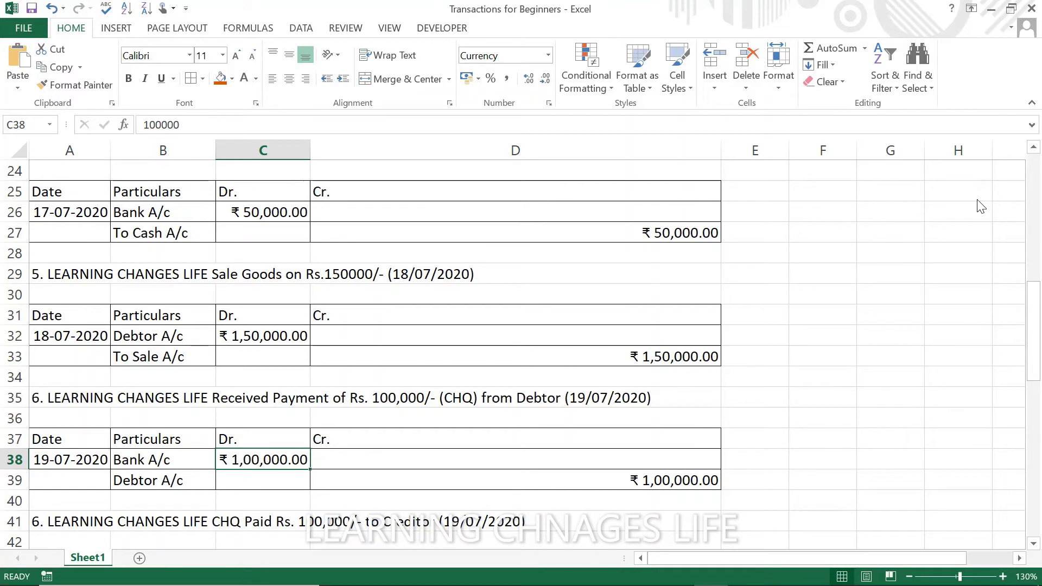
{"action": "key", "text": "Left"}
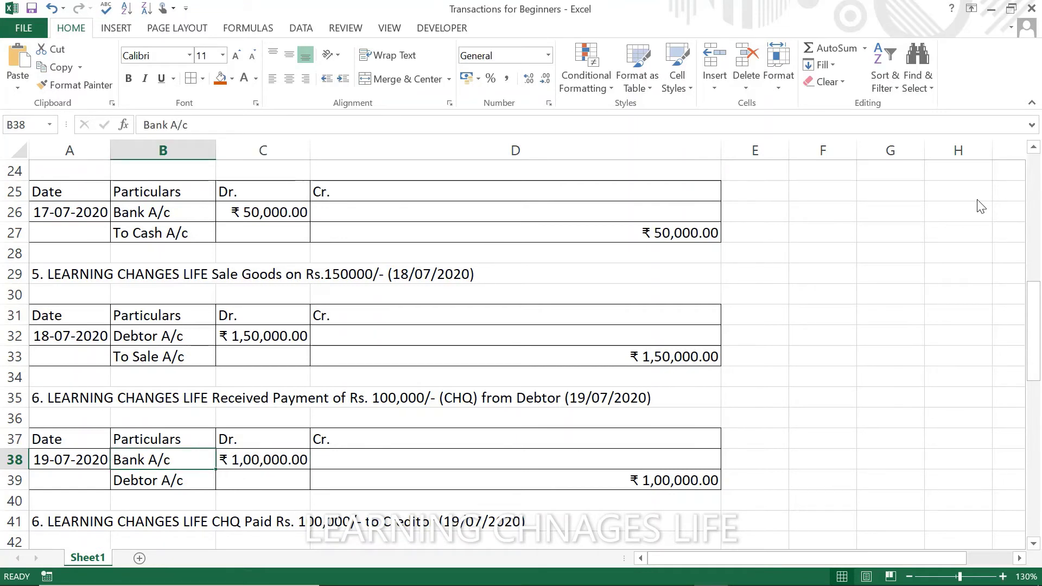
{"action": "key", "text": "Down"}
{"action": "key", "text": "Up"}
{"action": "key", "text": "Down"}
{"action": "key", "text": "Up"}
Switch to Tally.ERP 9 and start a Receipt voucher dated 19-Jul-2020
{"action": "key", "text": "alt+Tab"}
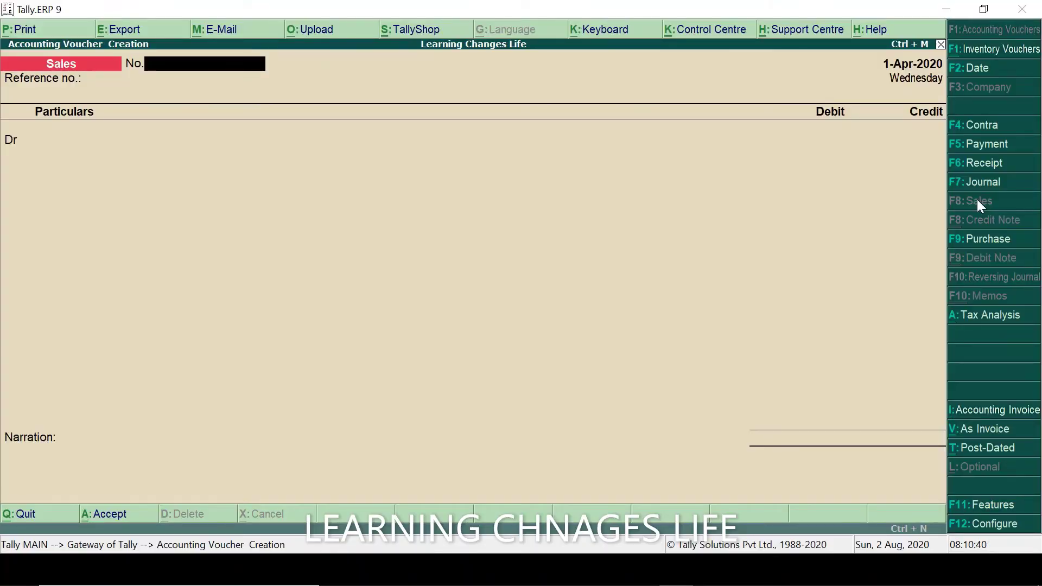
{"action": "left_click", "coordinate": [983, 170]}
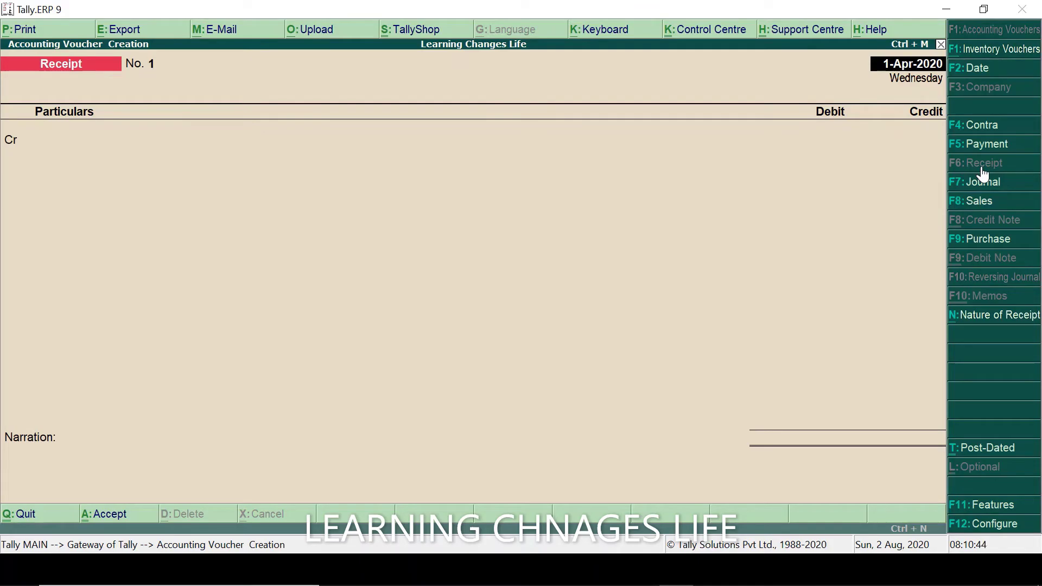
{"action": "key", "text": "alt+Tab"}
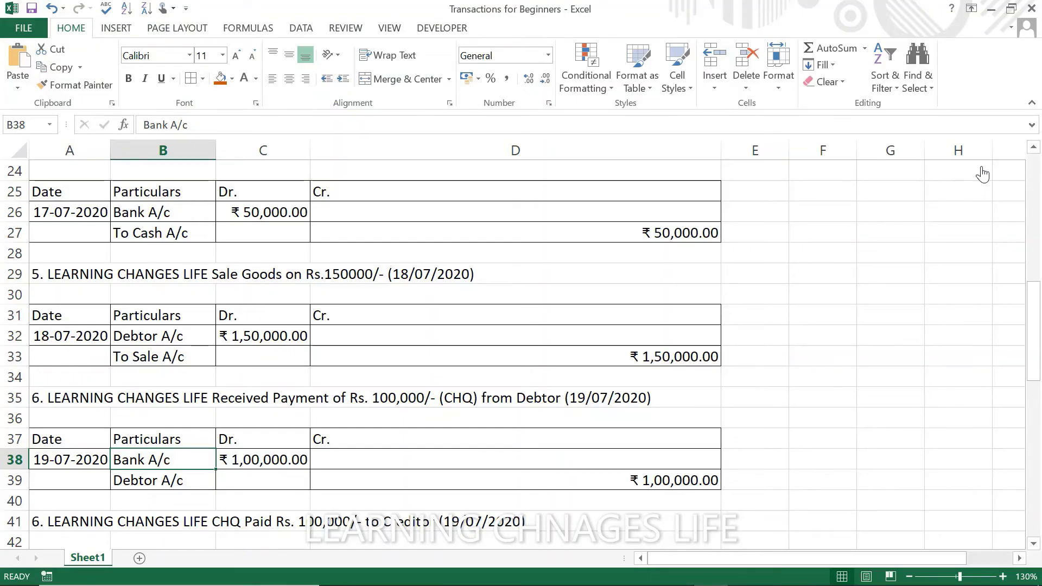
{"action": "key", "text": "alt+Tab"}
{"action": "key", "text": "alt+Tab"}
{"action": "key", "text": "alt+Tab"}
{"action": "type", "text": "19"}
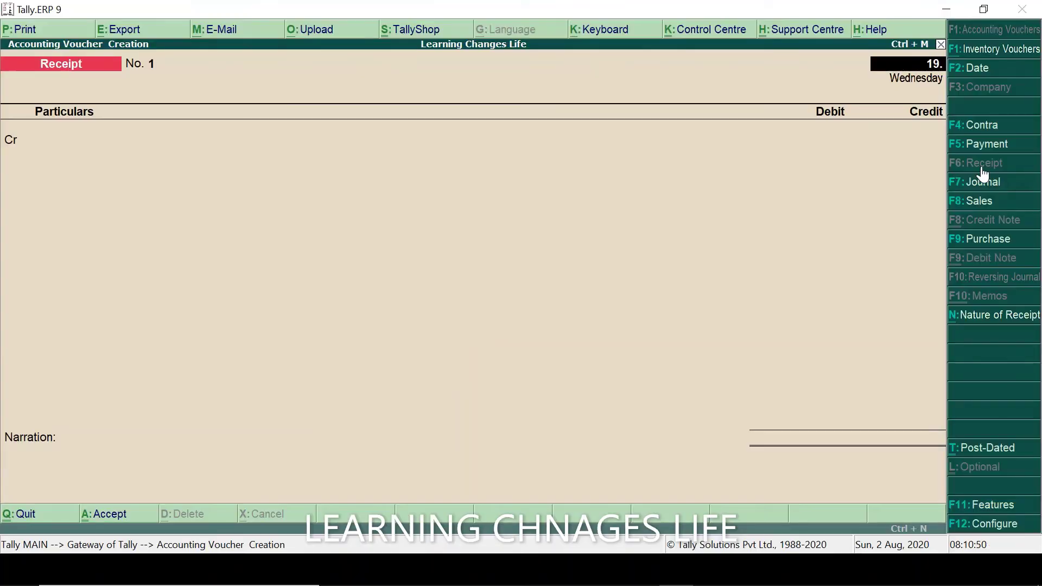
{"action": "key", "text": "Return"}
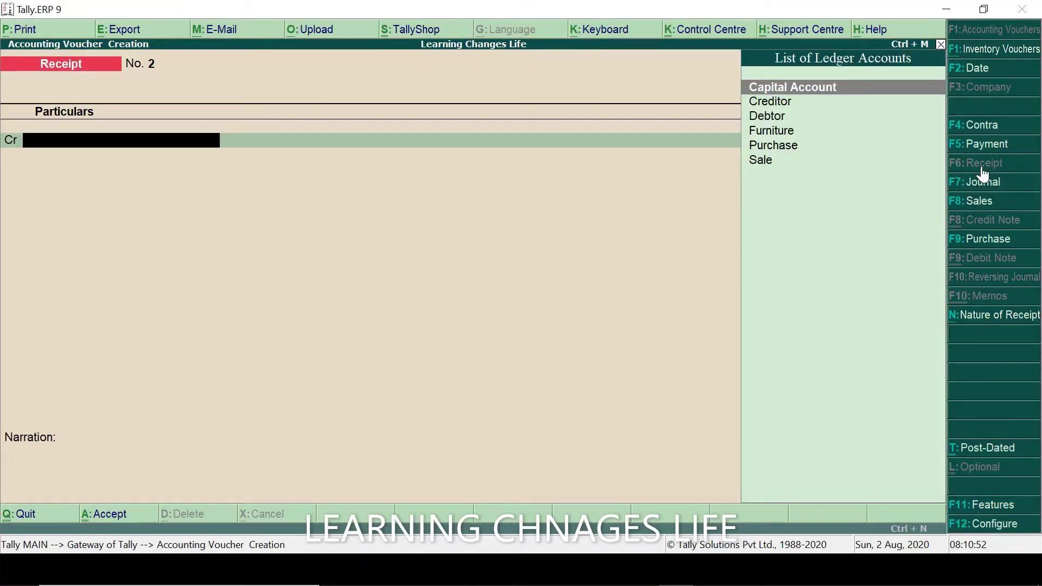
Credit Debtor with 1,00,000 in the Receipt voucher and adjust it as Agst Ref against bill 1
{"action": "type", "text": "Deb"}
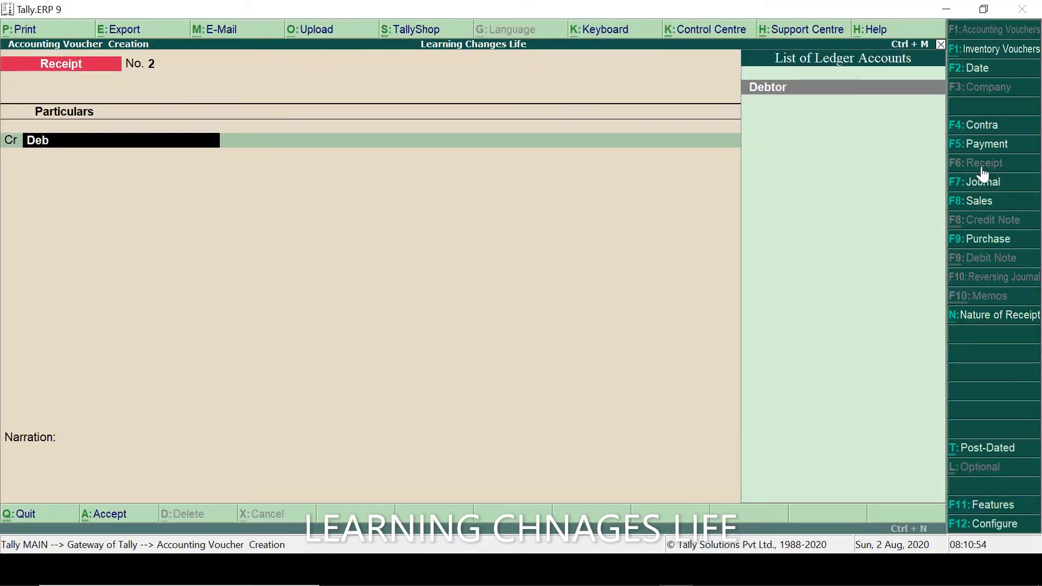
{"action": "key", "text": "Return"}
{"action": "type", "text": "1"}
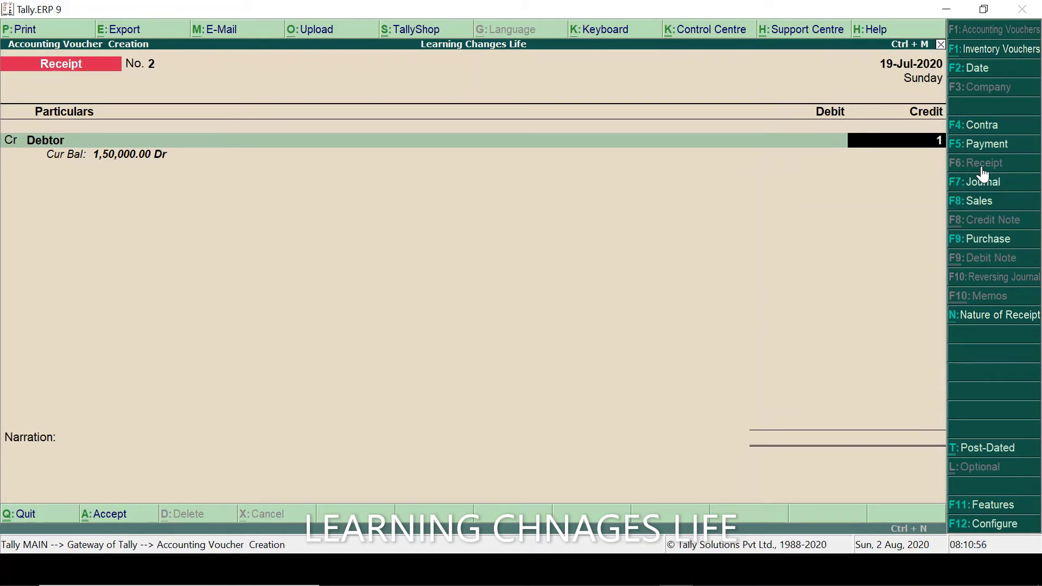
{"action": "type", "text": ",00,00000"}
{"action": "key", "text": "Return"}
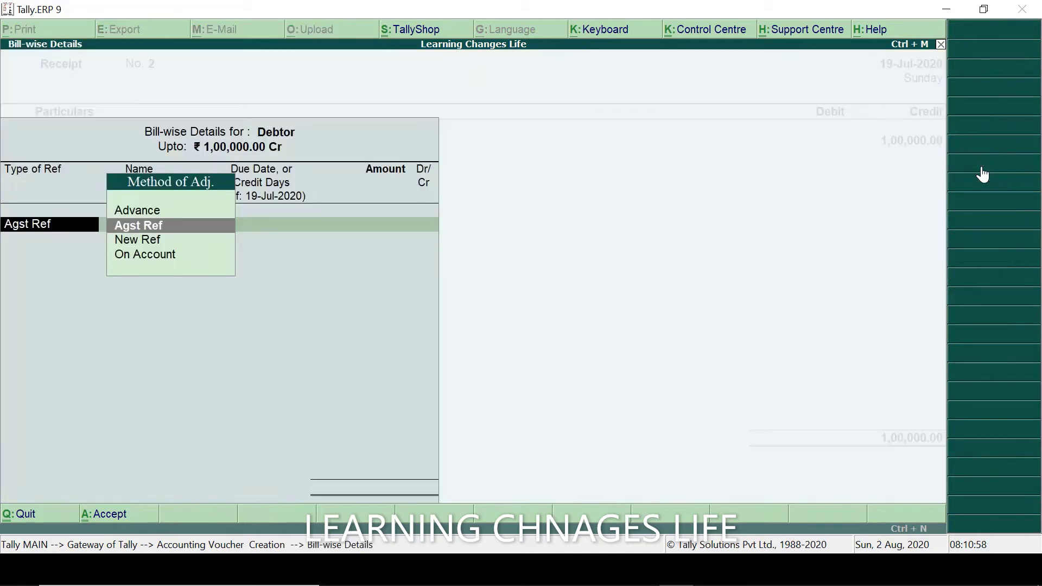
{"action": "key", "text": "Return"}
{"action": "key", "text": "Return"}
{"action": "key", "text": "Return"}
{"action": "key", "text": "Return"}
{"action": "key", "text": "Return"}
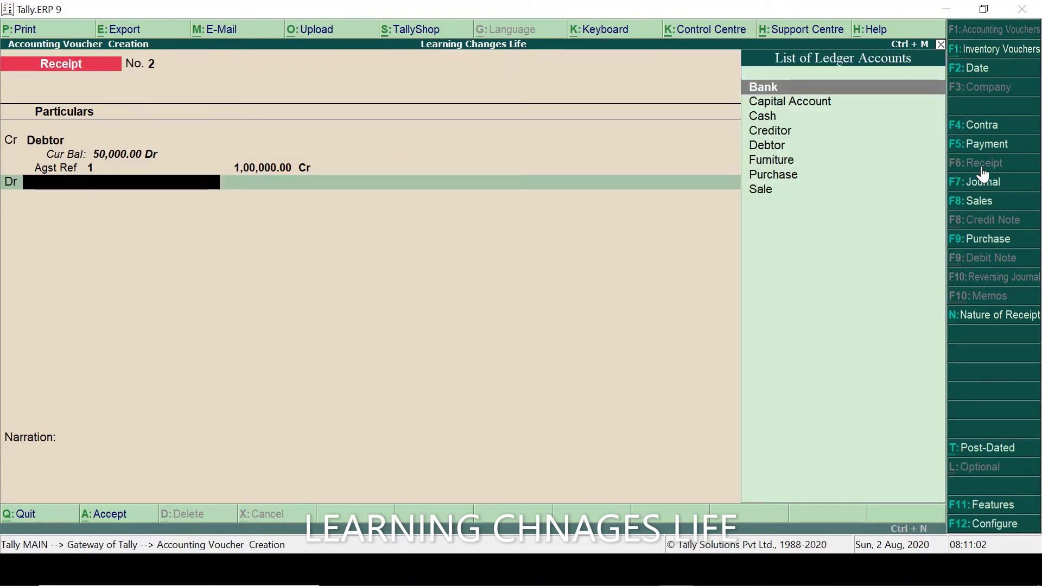
Debit Bank with 1,00,000 in the Receipt voucher, keeping Cheque/DD dated 19-Jul-2020 in the bank allocation
{"action": "type", "text": "Ban"}
{"action": "key", "text": "Return"}
{"action": "key", "text": "Return"}
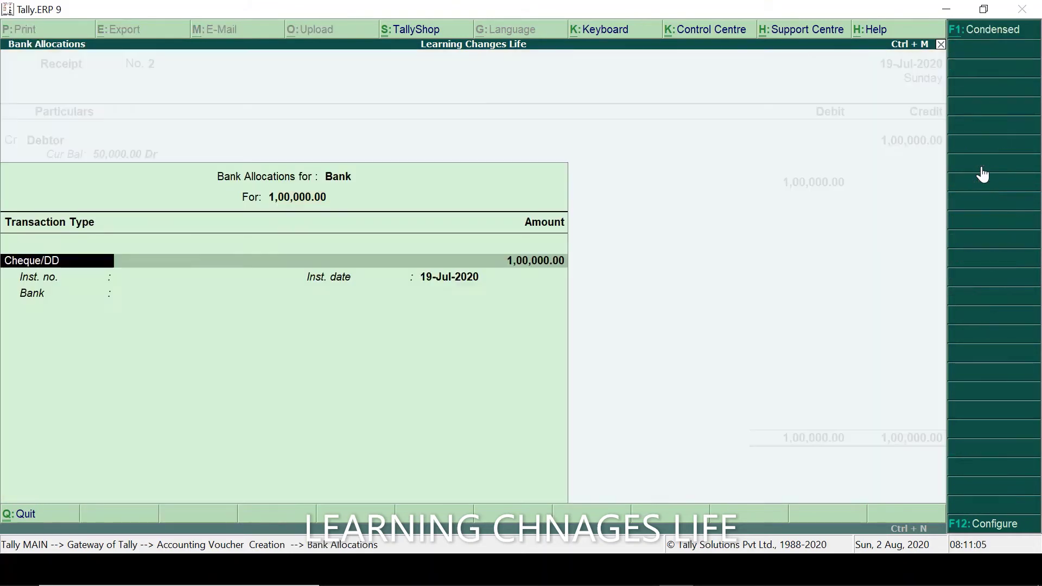
{"action": "key", "text": "Return"}
{"action": "key", "text": "Return"}
{"action": "key", "text": "Return"}
{"action": "key", "text": "Return"}
{"action": "key", "text": "Return"}
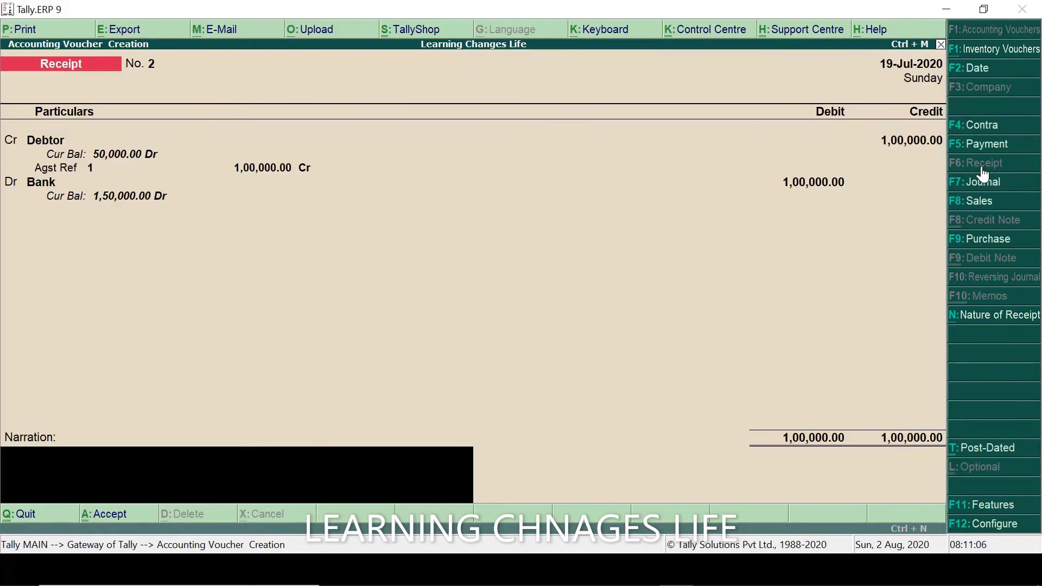
Enter the narration "Being Received CHQ of Rs. 1 Lac vide CH.No. 000000" and save the Receipt voucher
{"action": "type", "text": "Being"}
{"action": "type", "text": "Be"}
{"action": "key", "text": "BackSpace"}
{"action": "key", "text": "BackSpace"}
{"action": "type", "text": "Rece"}
{"action": "type", "text": "u"}
{"action": "key", "text": "BackSpace"}
{"action": "key", "text": "BackSpace"}
{"action": "key", "text": "BackSpace"}
{"action": "type", "text": "eived CHQ of Rs"}
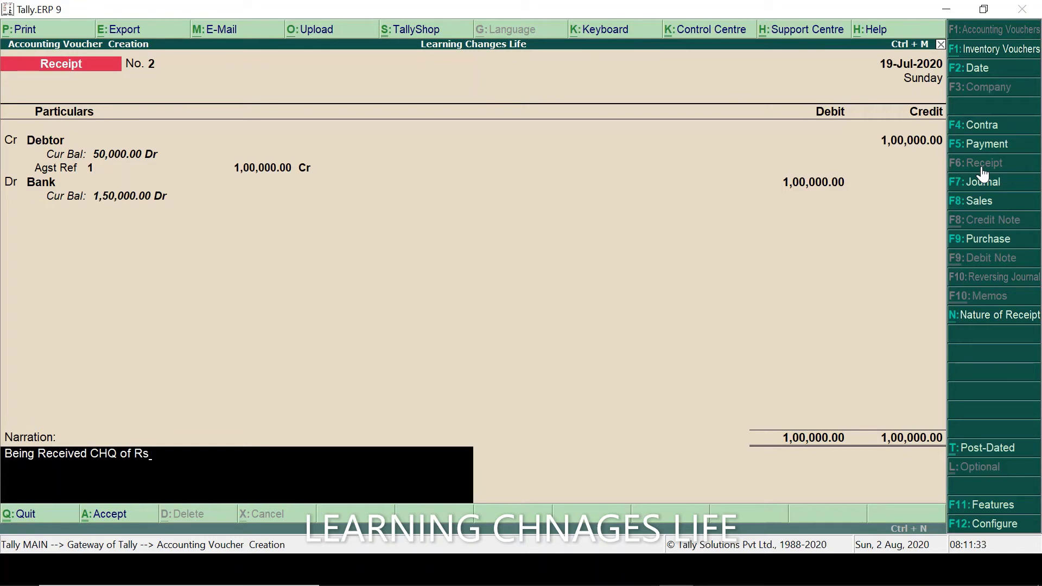
{"action": "type", "text": ". 1 Lac vide CH.No."}
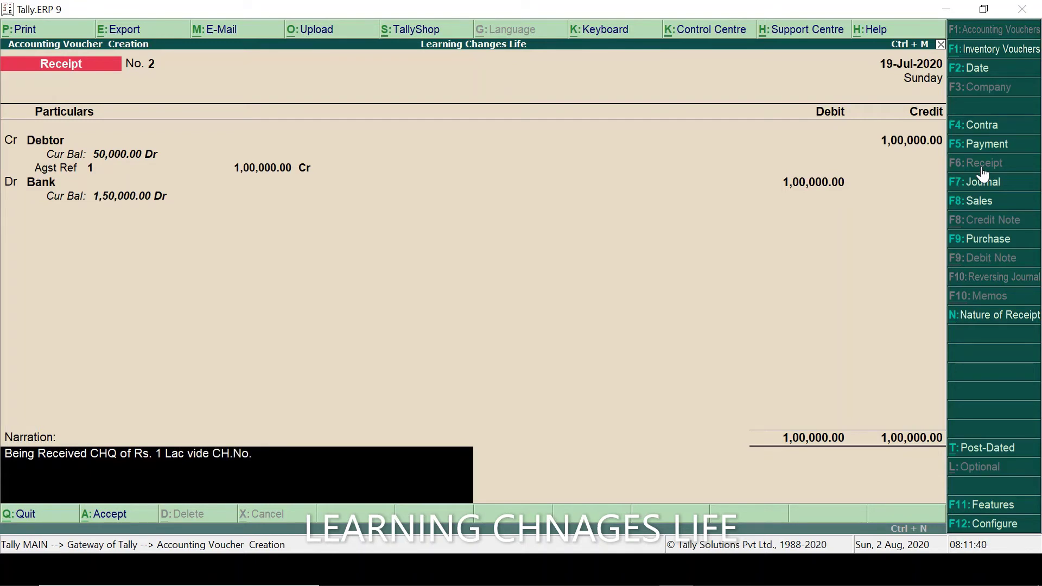
{"action": "type", "text": " 000000"}
{"action": "key", "text": "Return"}
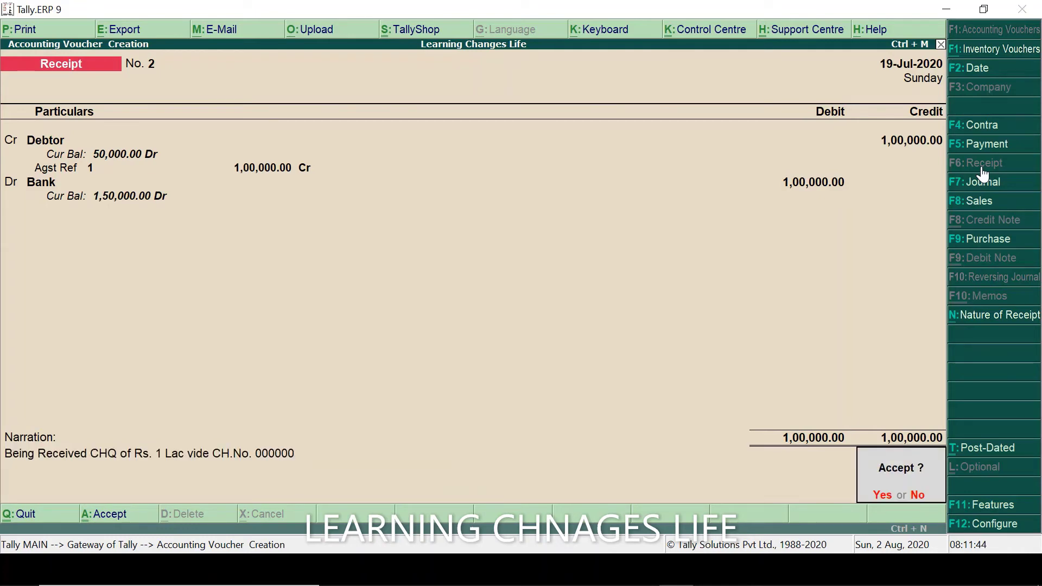
{"action": "key", "text": "y"}
Switch to the Excel workbook and find transaction 7, the cheque paid to the creditor, with its journal entry
{"action": "key", "text": "alt+Tab"}
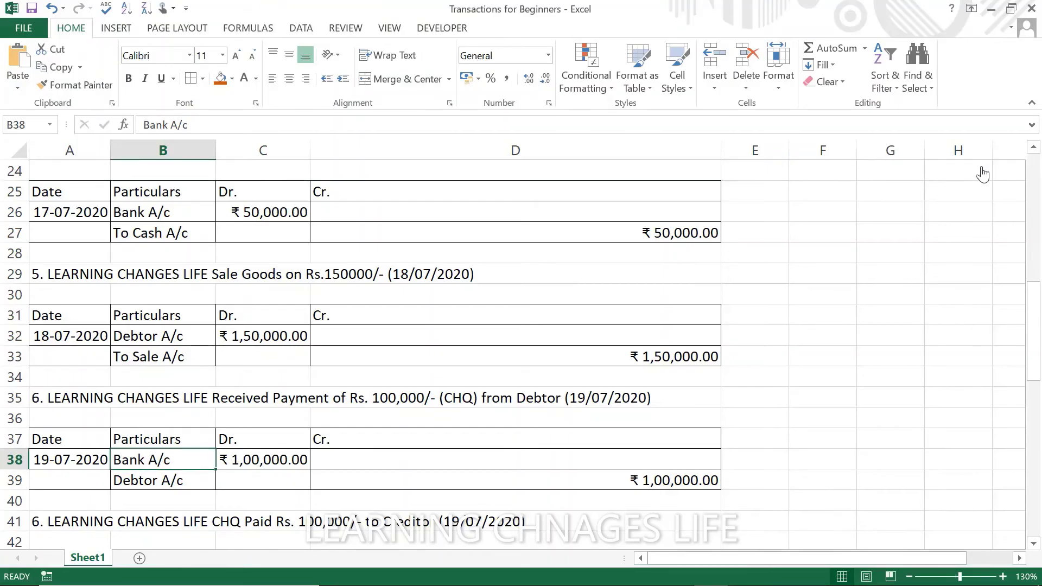
{"action": "key", "text": "Left"}
{"action": "key", "text": "Down"}
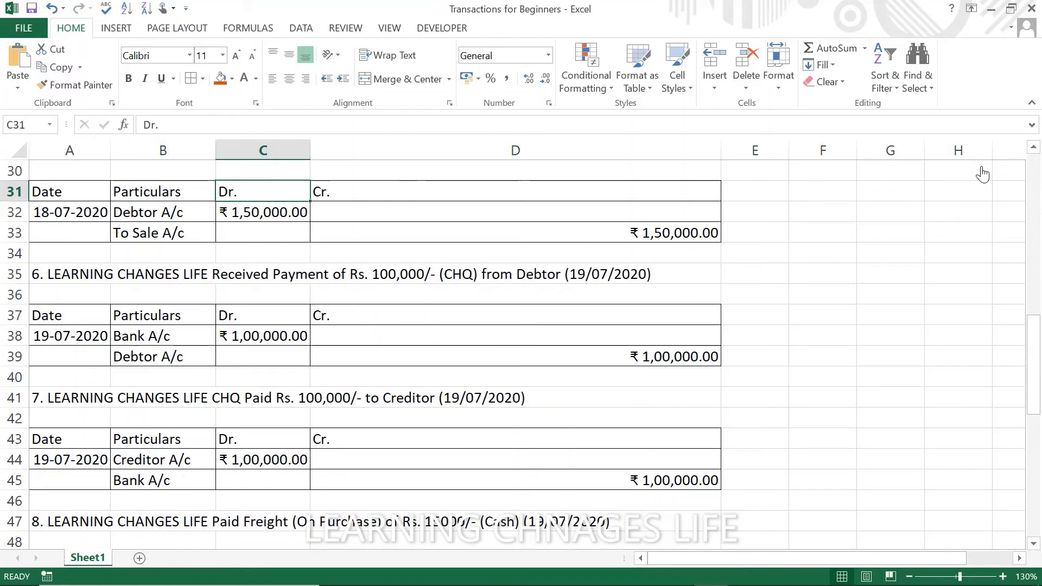
{"action": "key", "text": "Down"}
{"action": "key", "text": "Down"}
{"action": "key", "text": "Down"}
{"action": "key", "text": "Down"}
{"action": "key", "text": "Down"}
{"action": "key", "text": "Left"}
{"action": "key", "text": "Left"}
{"action": "key", "text": "Down"}
{"action": "key", "text": "Down"}
{"action": "key", "text": "Down"}
{"action": "key", "text": "Down"}
{"action": "key", "text": "Down"}
{"action": "key", "text": "Down"}
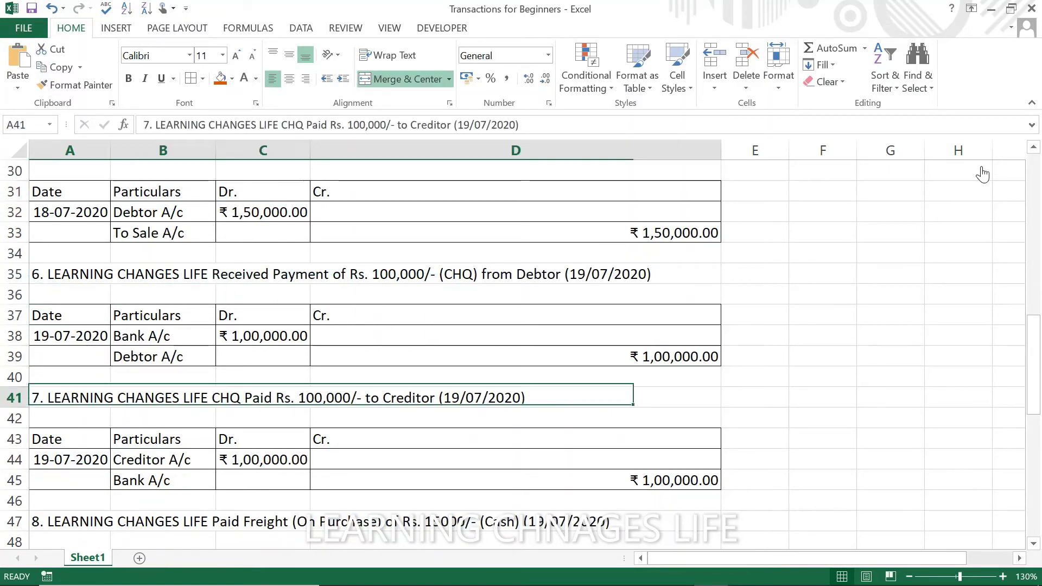
{"action": "key", "text": "Up"}
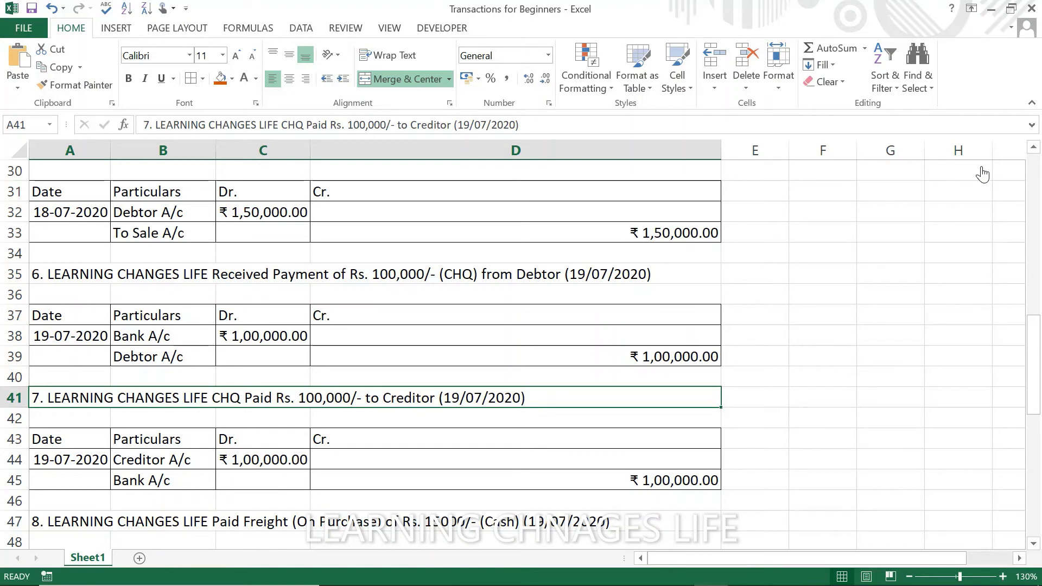
Switch to Tally.ERP 9 and start a Payment voucher dated 19-Jul-2020 for the cheque paid to the creditor
{"action": "key", "text": "alt+Tab"}
{"action": "key", "text": "alt+Tab"}
{"action": "key", "text": "alt+Tab"}
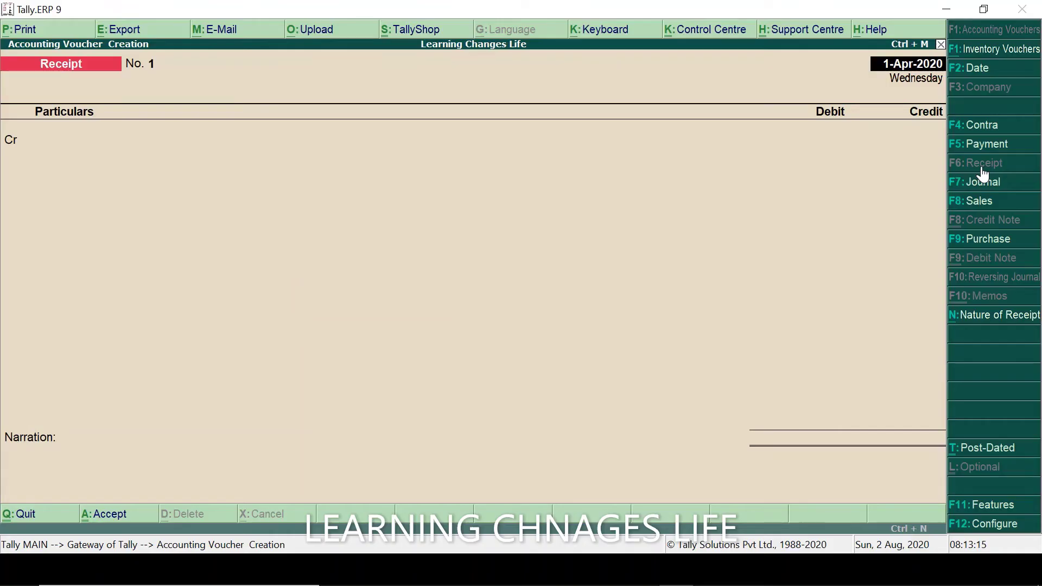
{"action": "left_click", "coordinate": [979, 142]}
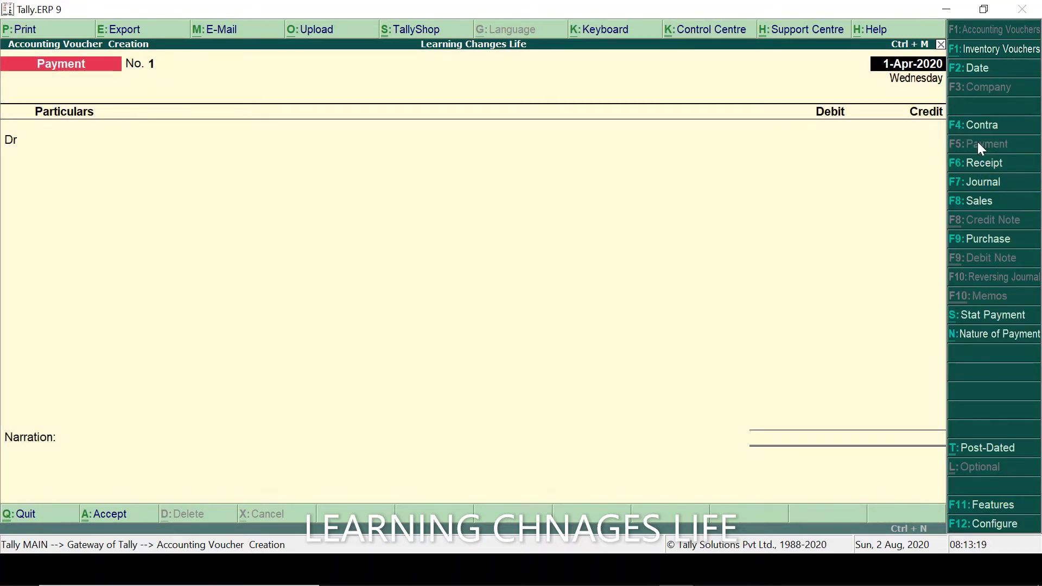
{"action": "key", "text": "alt+Tab"}
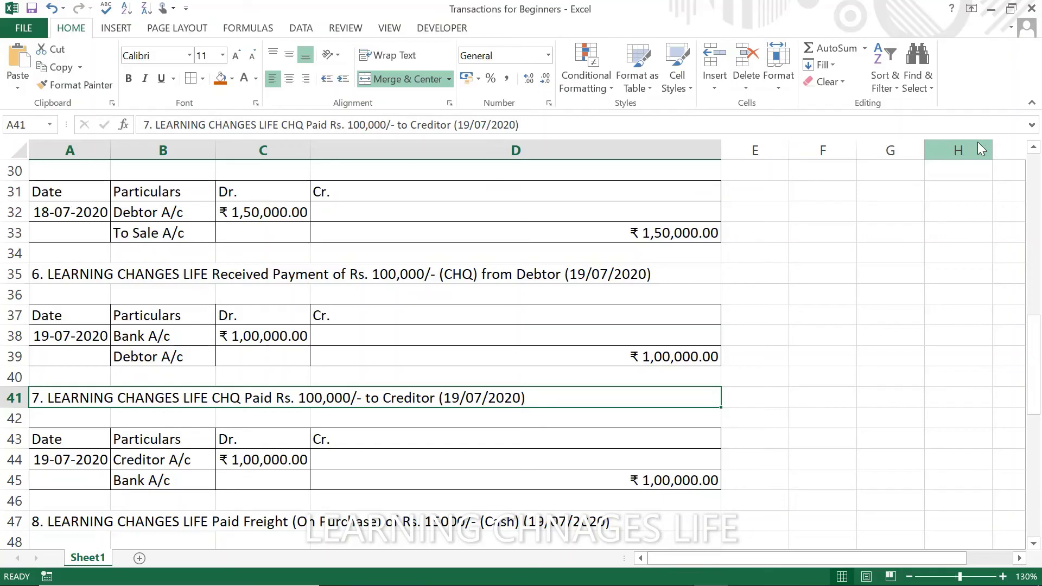
{"action": "key", "text": "alt+Tab"}
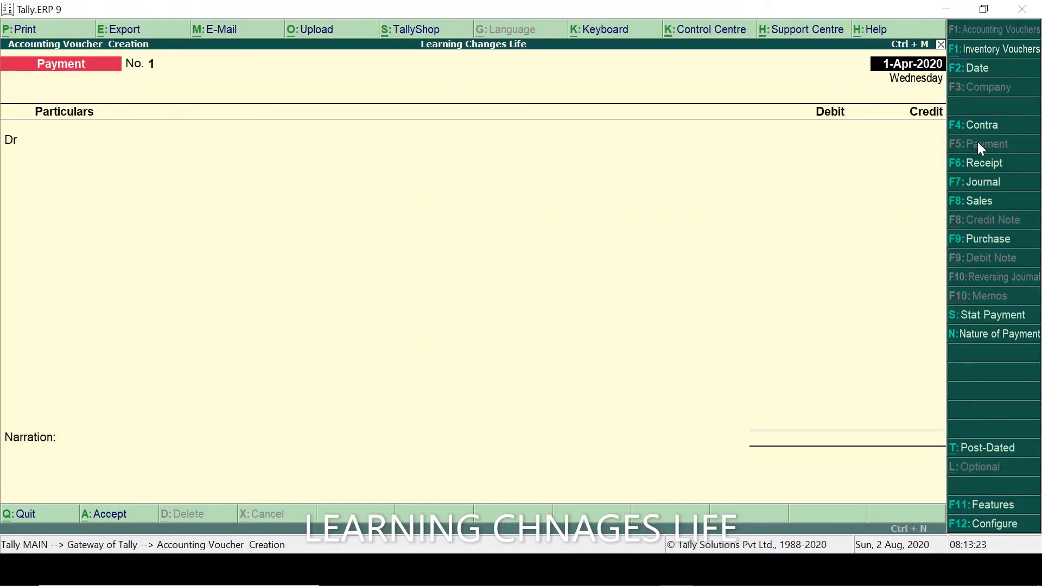
{"action": "key", "text": "alt+Tab"}
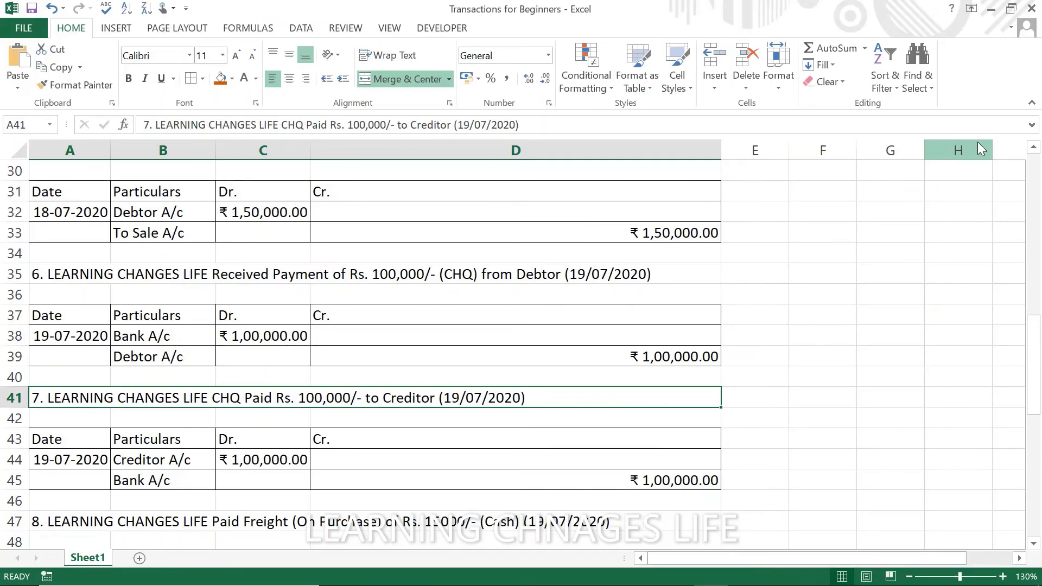
{"action": "key", "text": "alt+Tab"}
{"action": "key", "text": "alt+Tab"}
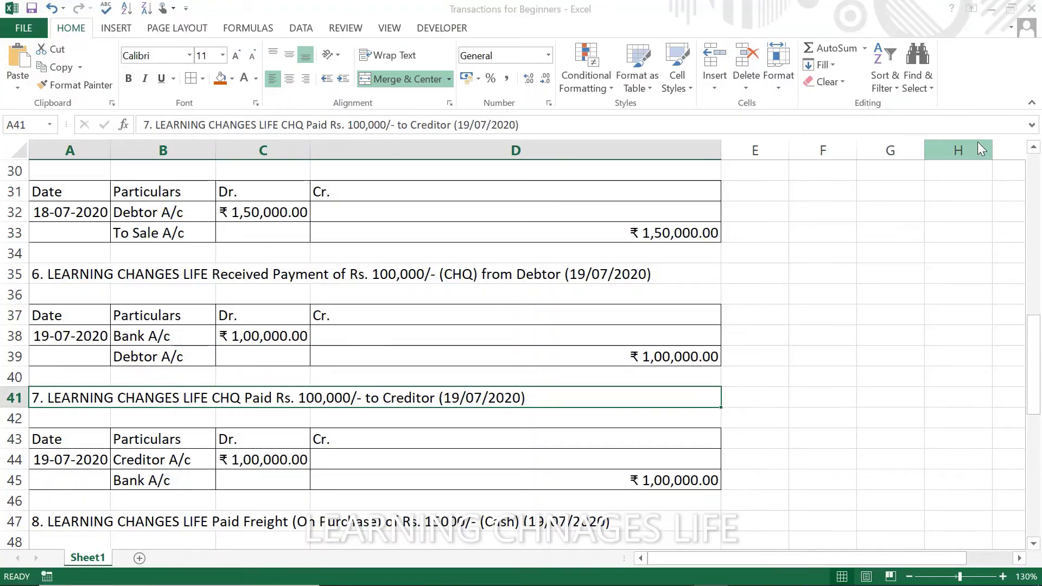
{"action": "key", "text": "alt+Tab"}
{"action": "key", "text": "alt+Tab"}
{"action": "key", "text": "alt+Tab"}
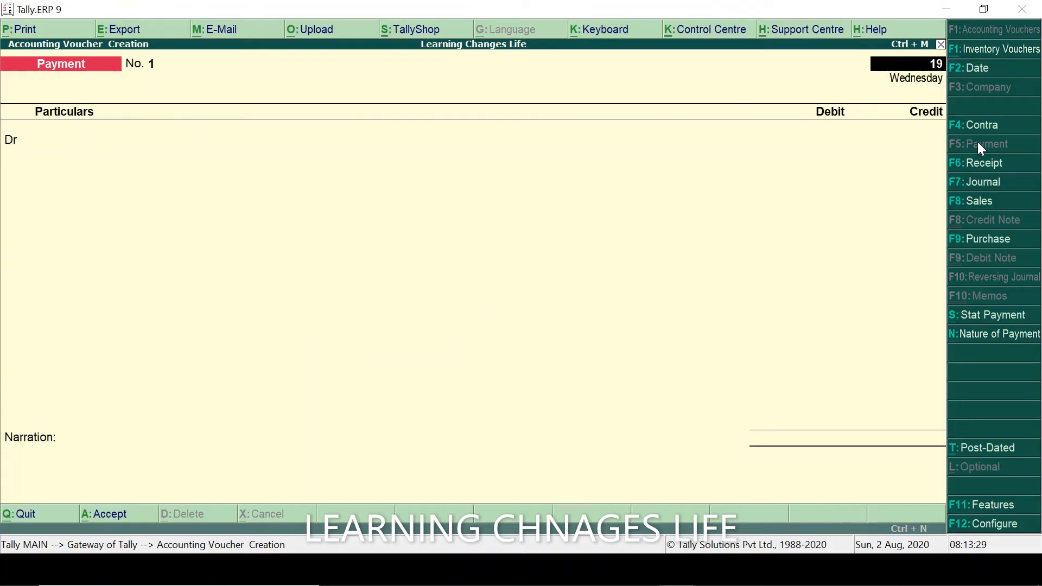
{"action": "type", "text": "19-7"}
{"action": "key", "text": "Return"}
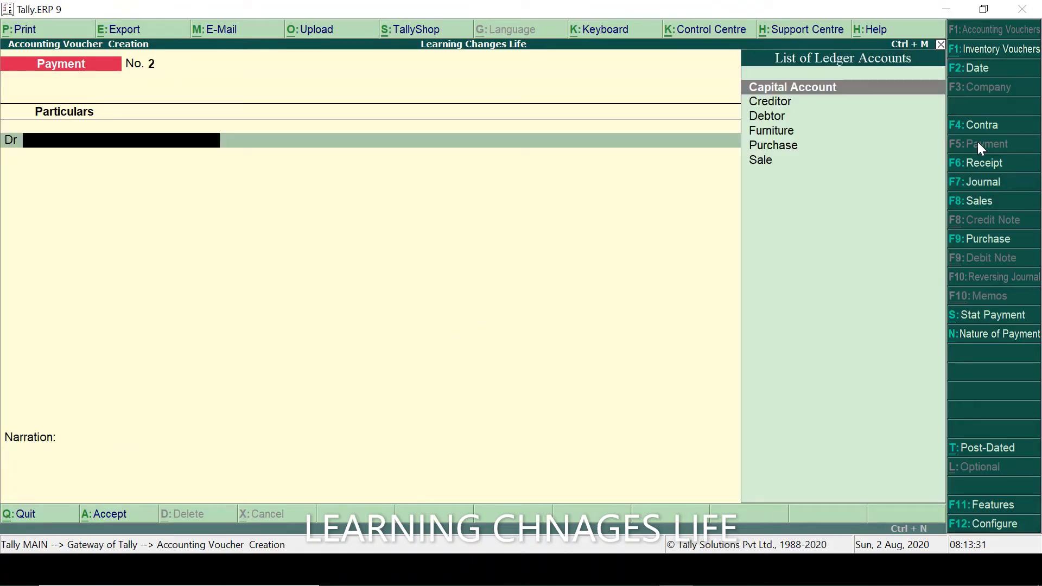
Debit Creditor with 1,00,000 in the Payment voucher
{"action": "type", "text": "Cre"}
{"action": "key", "text": "Return"}
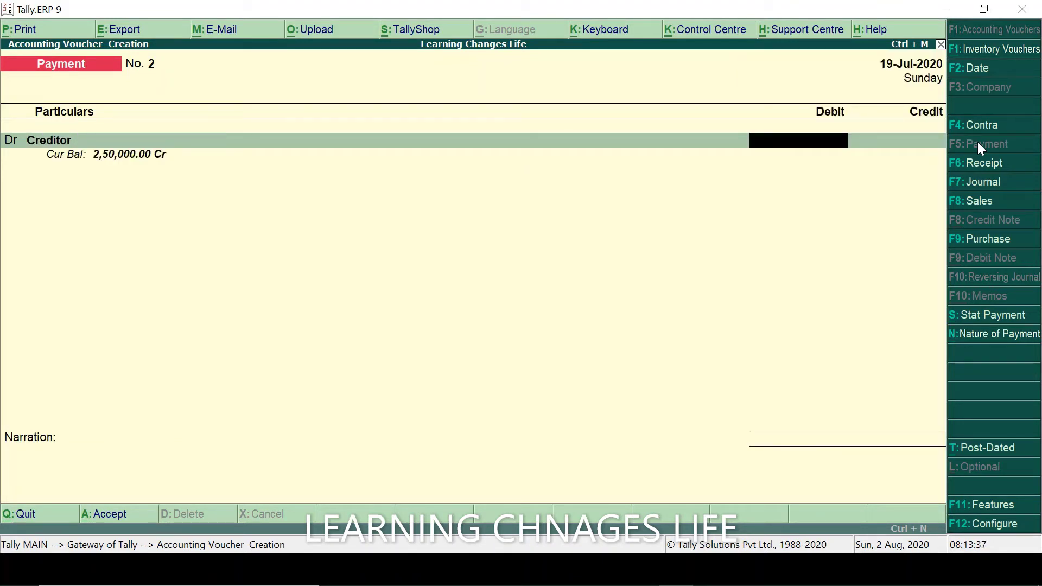
{"action": "type", "text": "100000"}
{"action": "key", "text": "Return"}
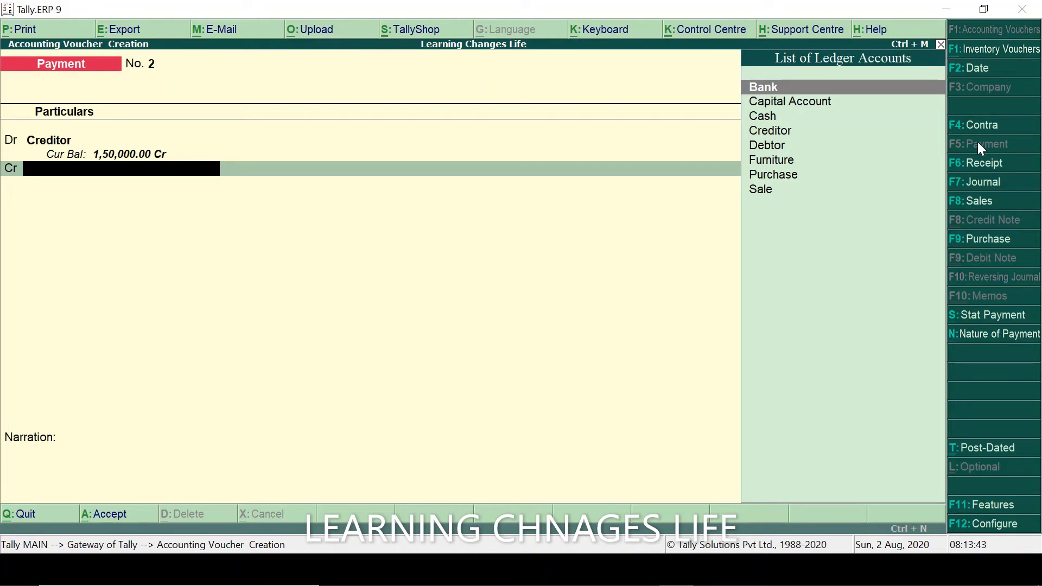
Credit Bank with 1,00,000 in the Payment voucher and accept its default allocation details
{"action": "type", "text": "Bank"}
{"action": "key", "text": "Return"}
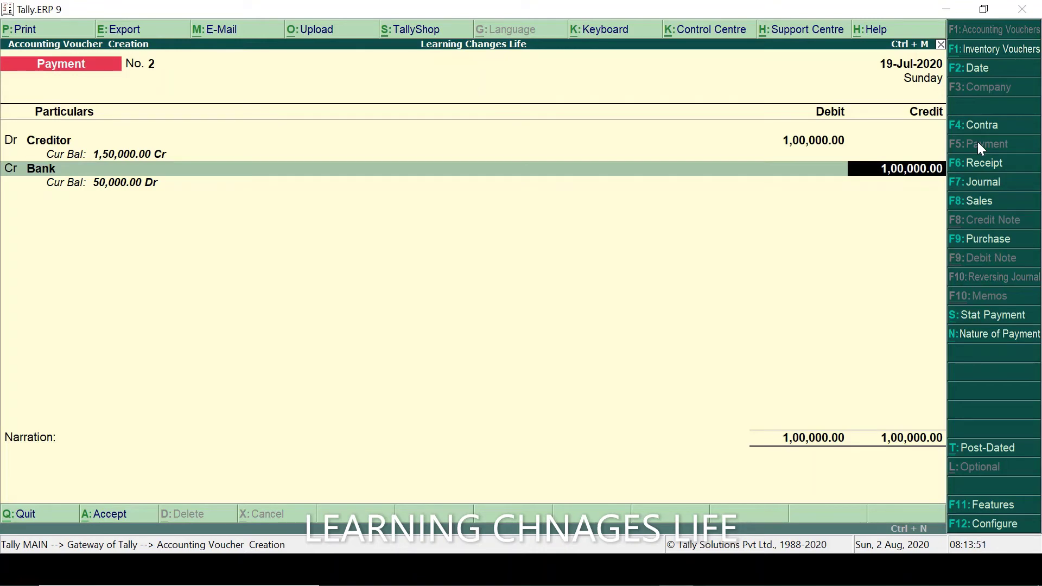
{"action": "key", "text": "Return"}
{"action": "key", "text": "Return"}
{"action": "key", "text": "Return"}
{"action": "key", "text": "Return"}
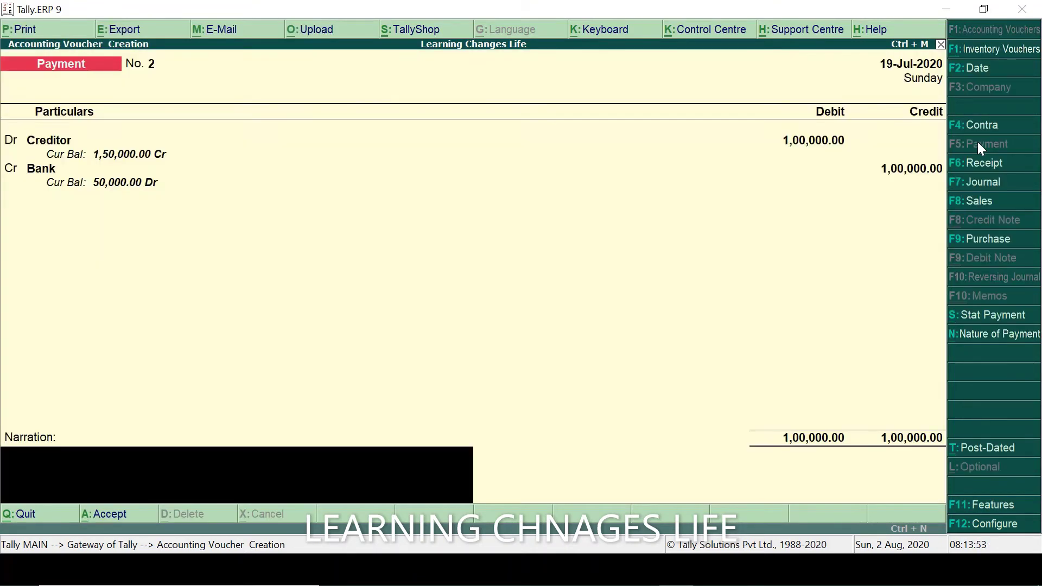
Enter a narration starting "Being CHQ Paid of Rs. 1 Lac vide" with an all-zero cheque number, and save the Payment voucher
{"action": "type", "text": "Being CHQ Paid"}
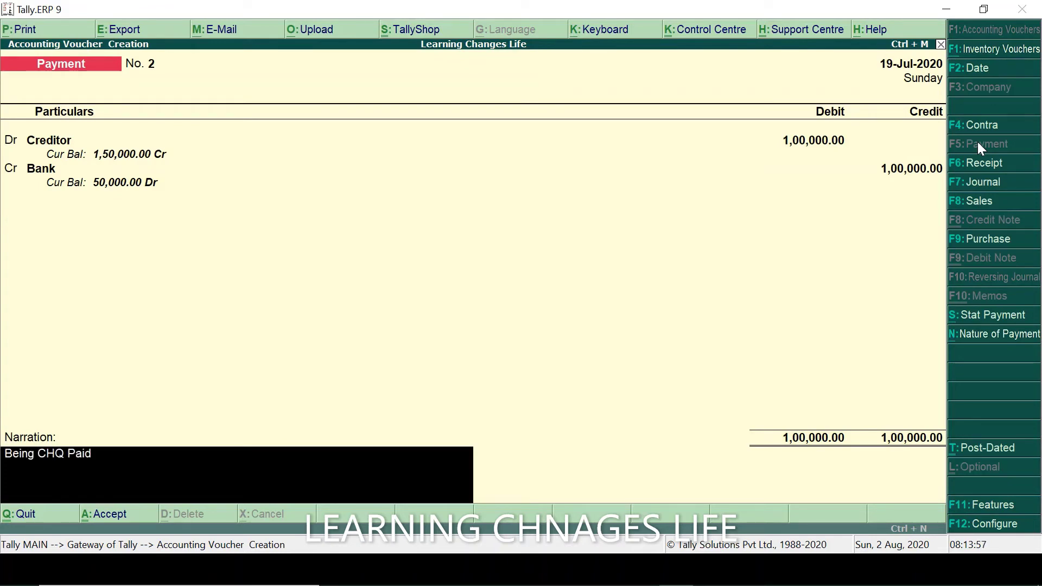
{"action": "type", "text": " of Rs"}
{"action": "type", "text": ". 1 Lc"}
{"action": "type", "text": "ac vide"}
{"action": "type", "text": " CH"}
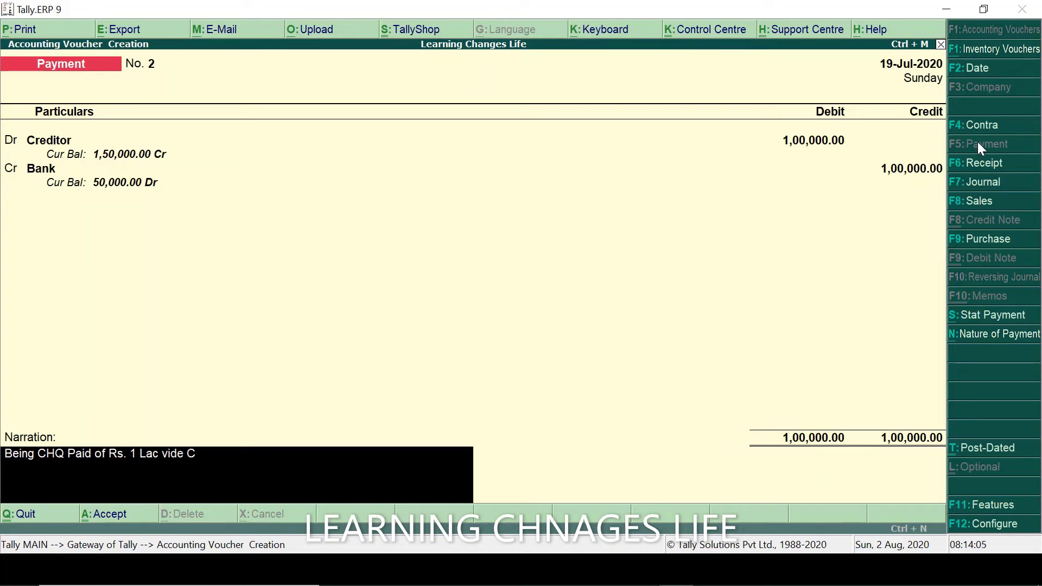
{"action": "type", "text": "o 00000"}
{"action": "key", "text": "Return"}
{"action": "key", "text": "Return"}
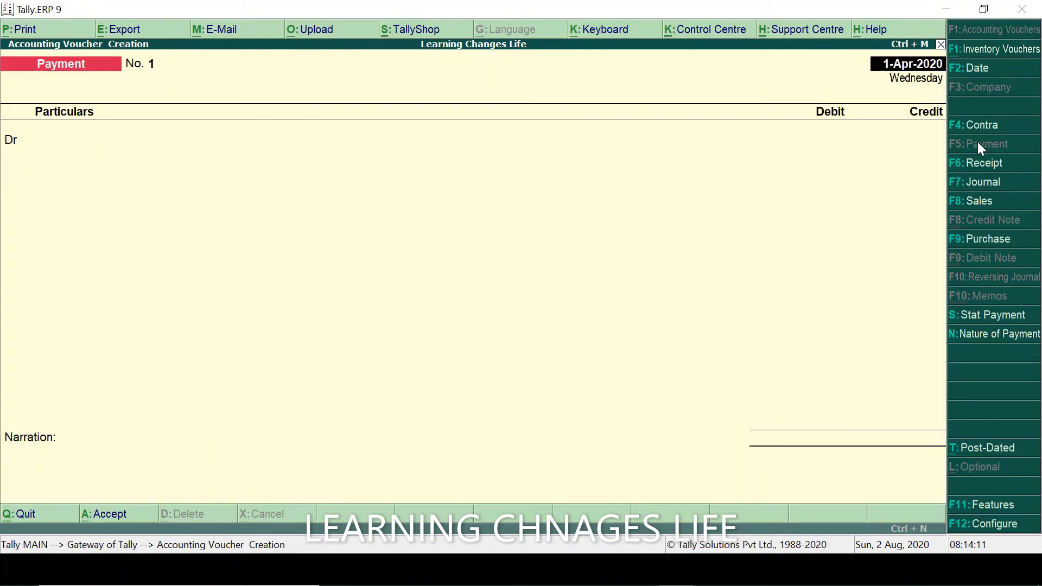
Switch to the Excel workbook and look through the transactions listed after the cheque paid to the creditor
{"action": "key", "text": "alt+Tab"}
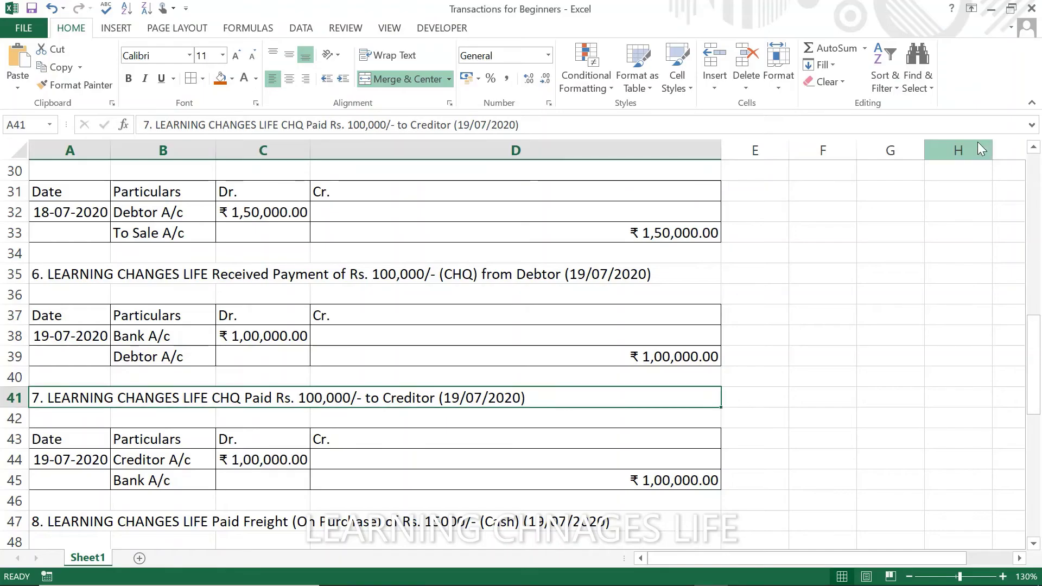
{"action": "key", "text": "Down"}
{"action": "key", "text": "Down"}
{"action": "key", "text": "Down"}
{"action": "key", "text": "Down"}
{"action": "key", "text": "Down"}
{"action": "key", "text": "Down"}
{"action": "key", "text": "Down"}
{"action": "key", "text": "Down"}
{"action": "key", "text": "Down"}
{"action": "key", "text": "Down"}
{"action": "key", "text": "Down"}
{"action": "key", "text": "Down"}
{"action": "key", "text": "Down"}
{"action": "key", "text": "Down"}
{"action": "key", "text": "Down"}
{"action": "key", "text": "Down"}
{"action": "key", "text": "Up"}
{"action": "key", "text": "Up"}
{"action": "key", "text": "Up"}
{"action": "key", "text": "Up"}
{"action": "key", "text": "Up"}
{"action": "key", "text": "Up"}
{"action": "key", "text": "Up"}
{"action": "key", "text": "Up"}
{"action": "key", "text": "Up"}
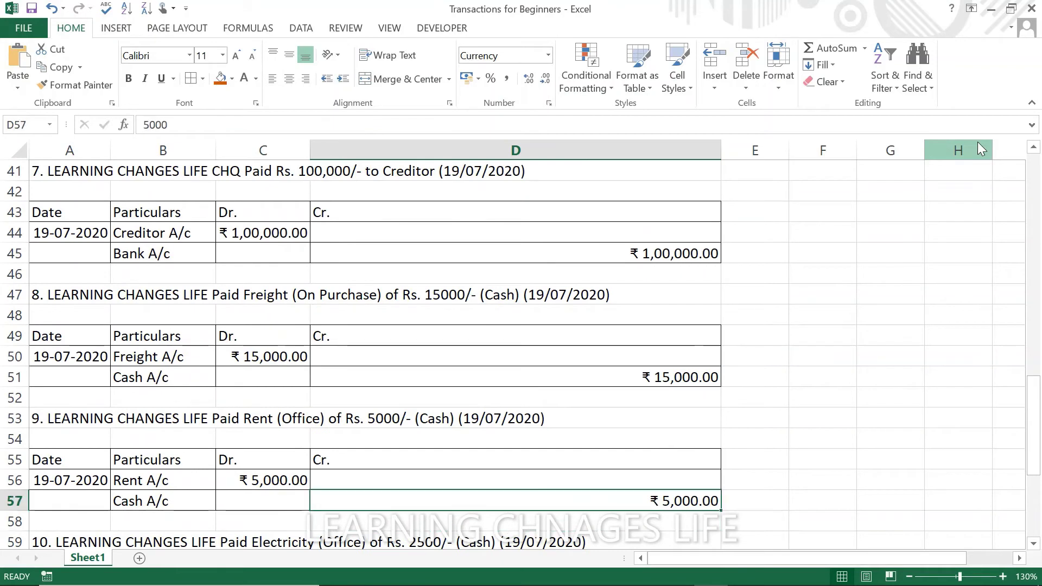
Examine transaction 8 in the workbook, the cash freight paid on purchase, including its description and journal entry
{"action": "key", "text": "Up"}
{"action": "key", "text": "Up"}
{"action": "key", "text": "Down"}
{"action": "key", "text": "Down"}
{"action": "key", "text": "Down"}
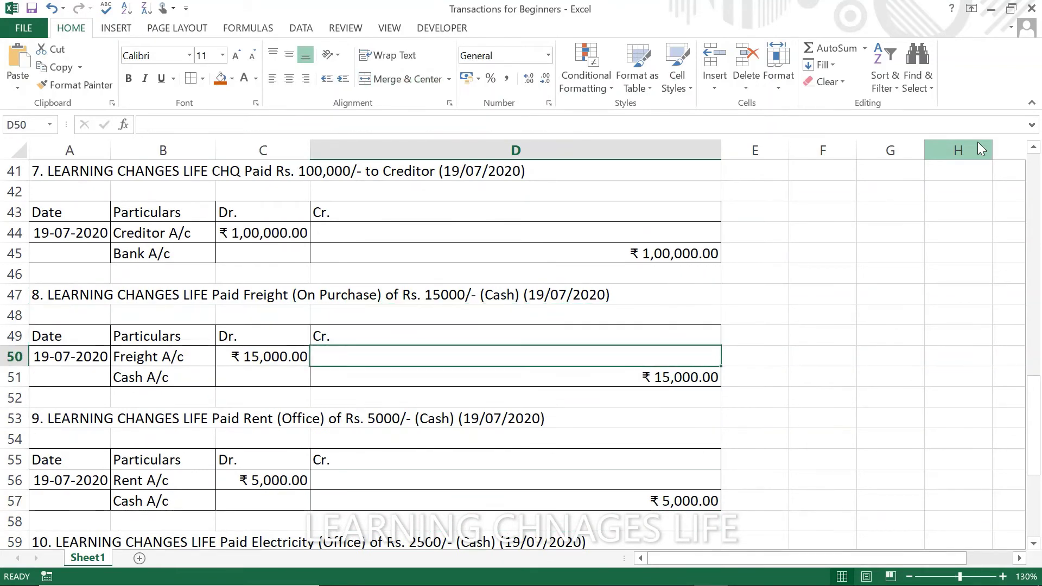
{"action": "key", "text": "Right"}
{"action": "key", "text": "Left"}
{"action": "key", "text": "Up"}
{"action": "key", "text": "Up"}
{"action": "key", "text": "Up"}
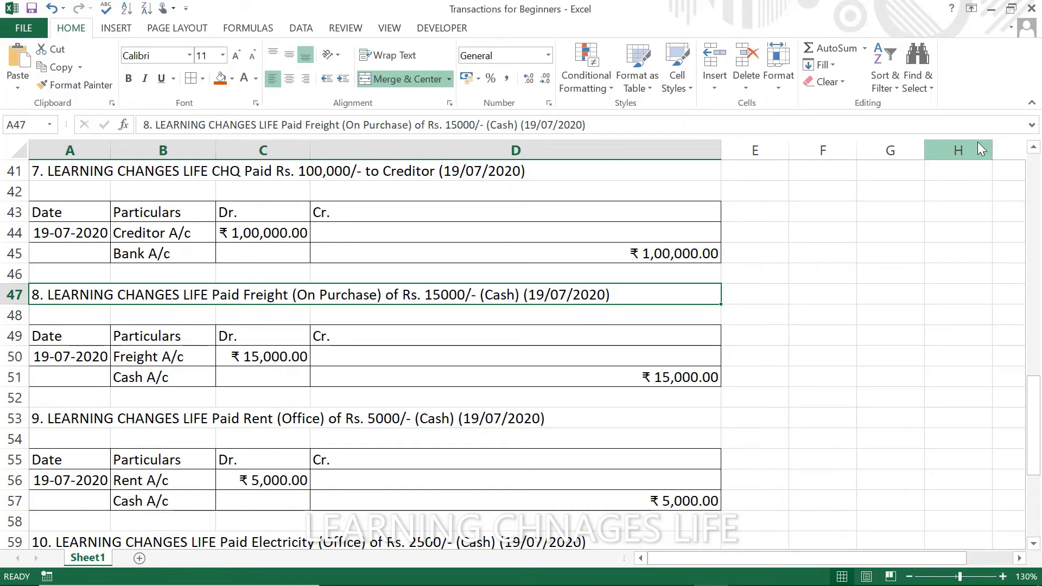
{"action": "key", "text": "alt+Tab"}
{"action": "key", "text": "alt+Tab"}
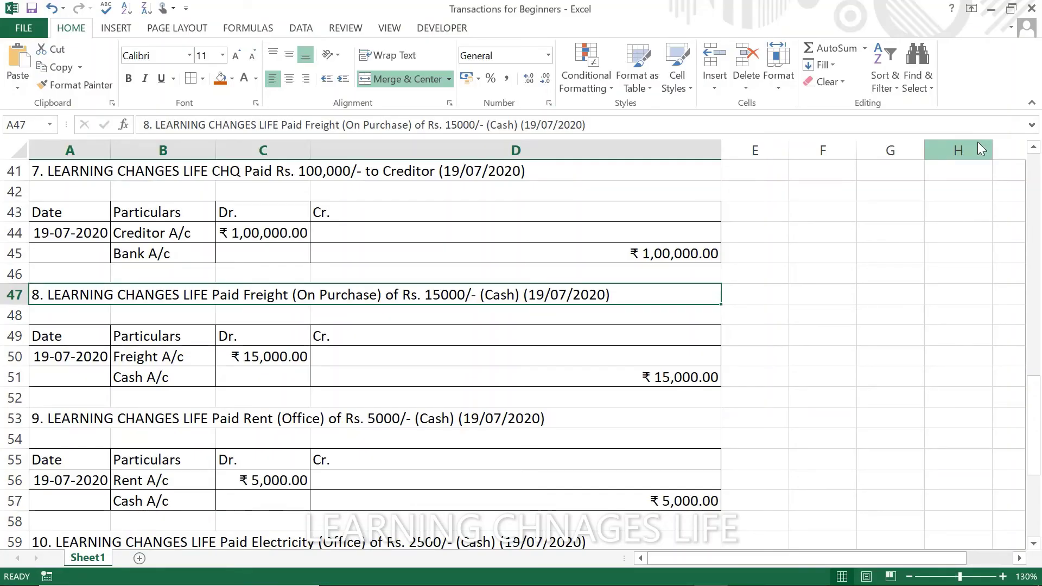
Switch to Tally.ERP 9 and start a new single ledger named "Freight (Inward Supply)" without an alias
{"action": "key", "text": "alt+Tab"}
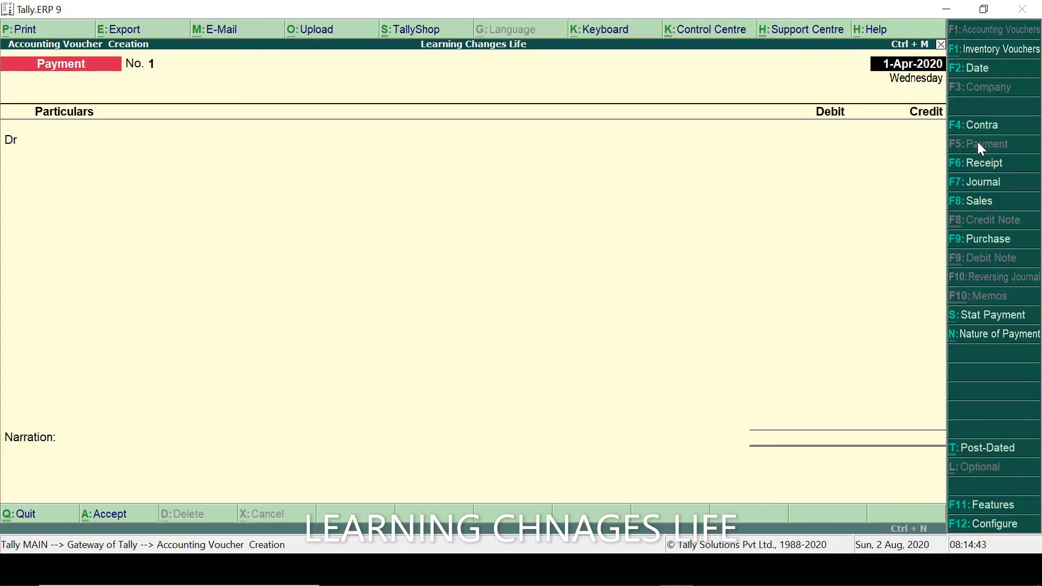
{"action": "key", "text": "Escape"}
{"action": "key", "text": "Return"}
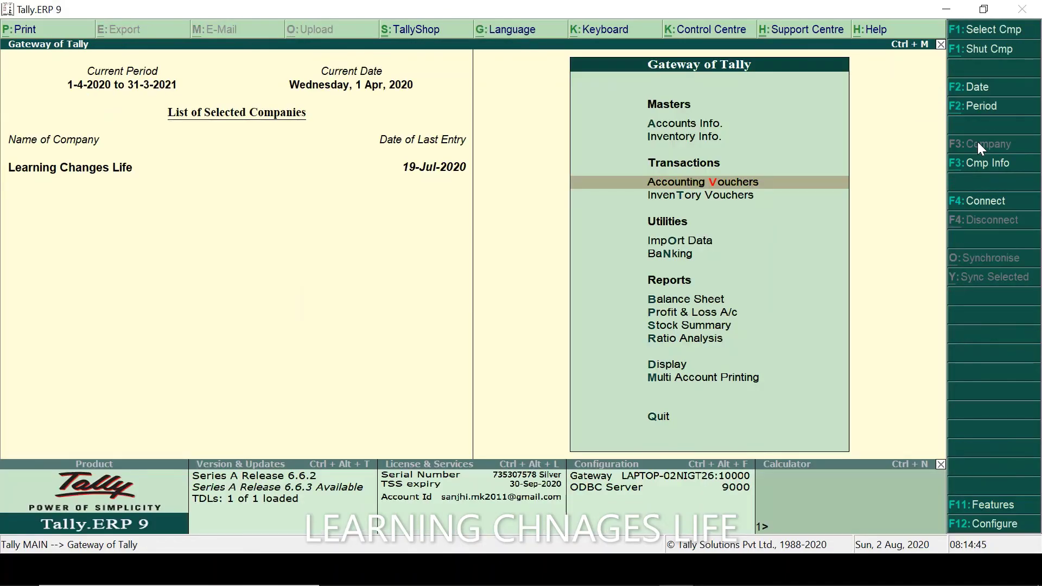
{"action": "key", "text": "Up"}
{"action": "key", "text": "Up"}
{"action": "key", "text": "Return"}
{"action": "key", "text": "Down"}
{"action": "key", "text": "Return"}
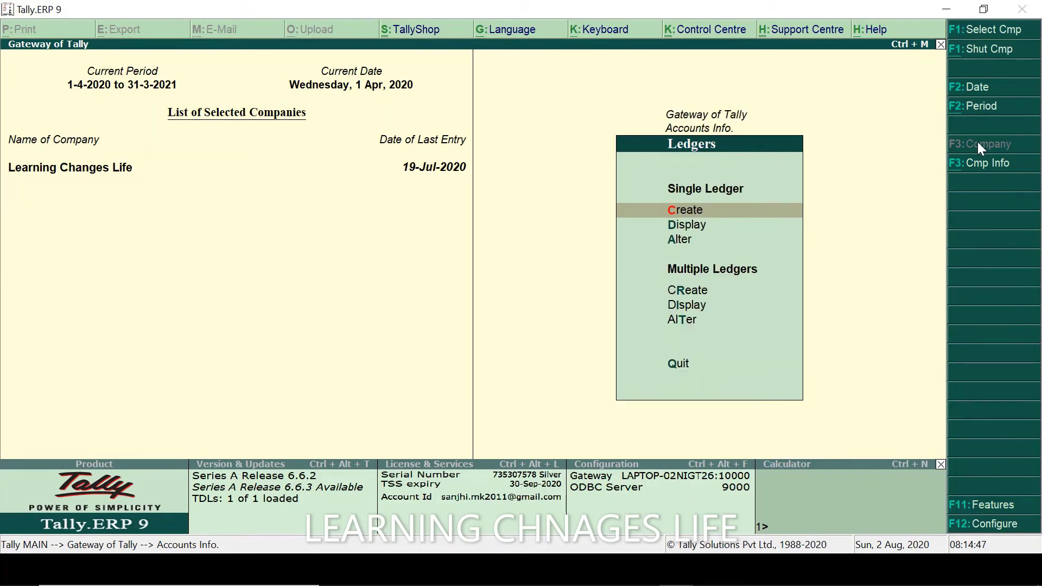
{"action": "key", "text": "Return"}
{"action": "type", "text": "F"}
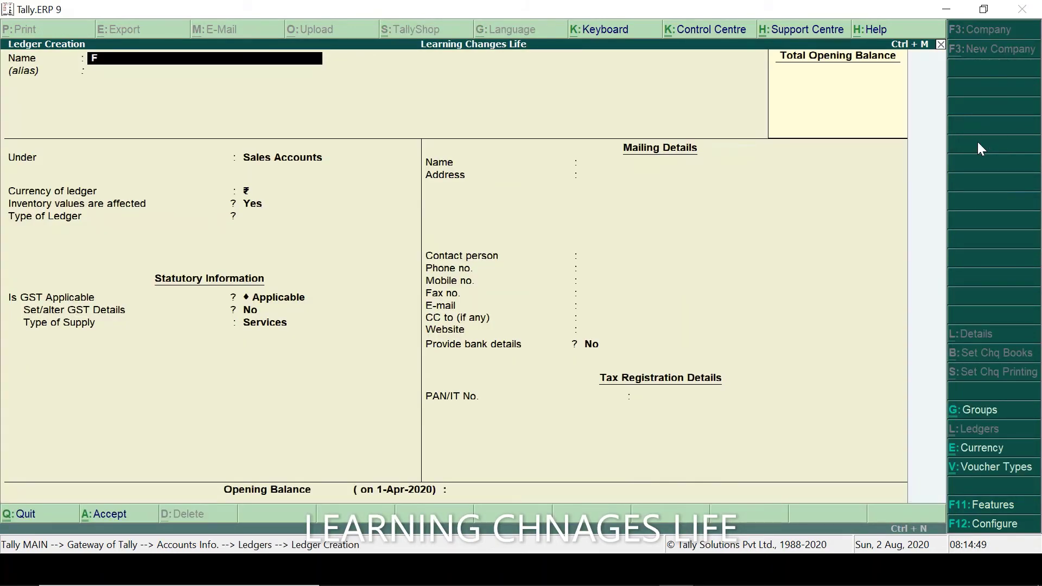
{"action": "type", "text": "reight (Inward Su"}
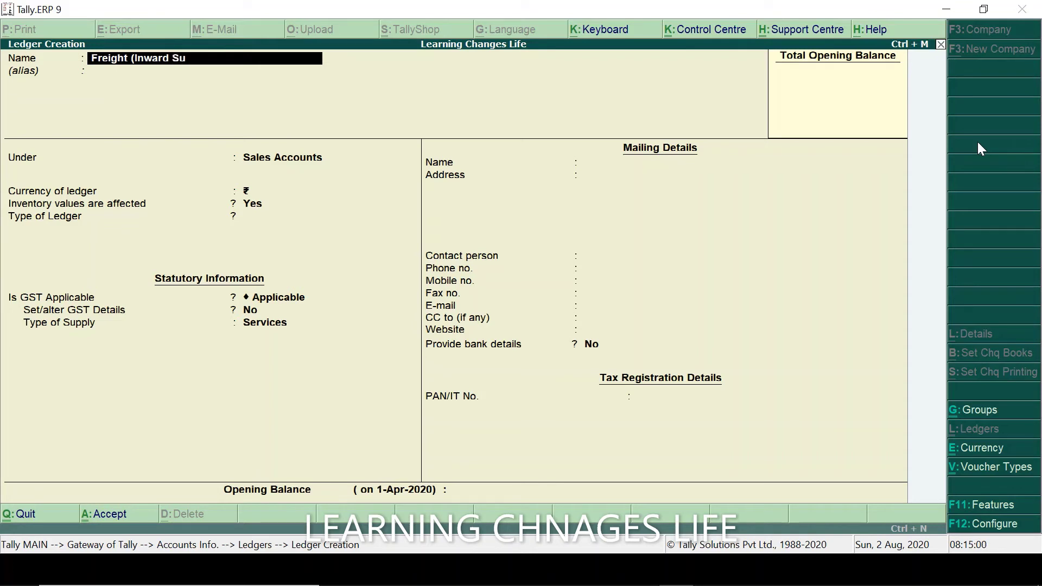
{"action": "type", "text": "pply)"}
{"action": "key", "text": "Return"}
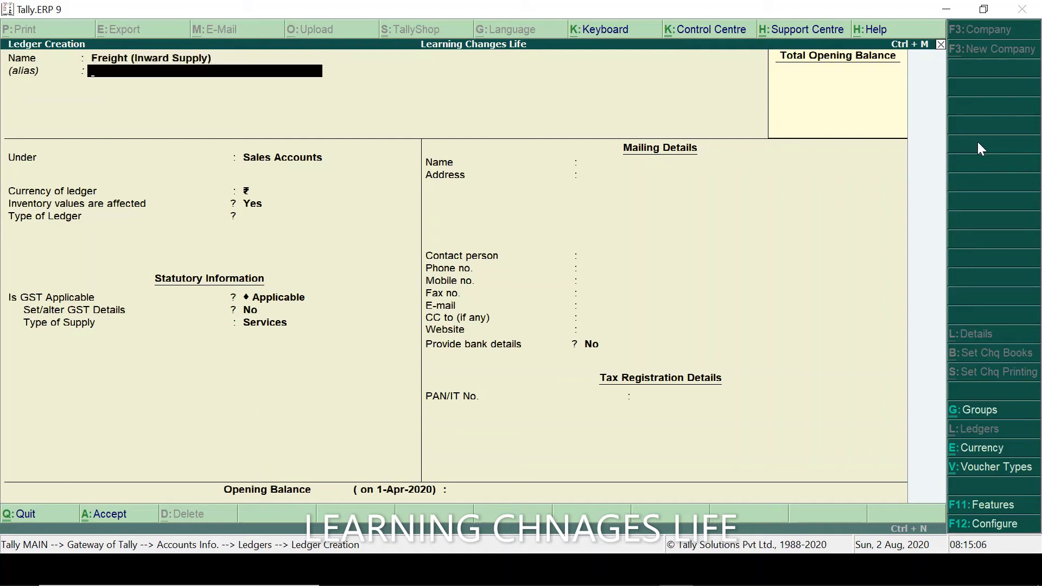
{"action": "key", "text": "Return"}
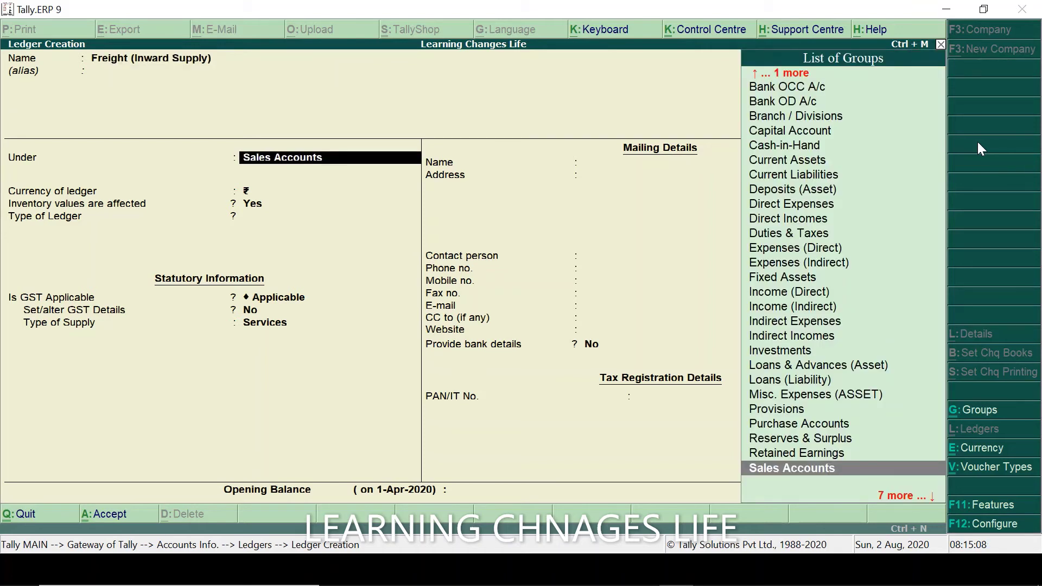
Check the freight transaction in the workbook and place the Freight (Inward Supply) ledger under Direct Expenses
{"action": "key", "text": "alt+Tab"}
{"action": "key", "text": "Down"}
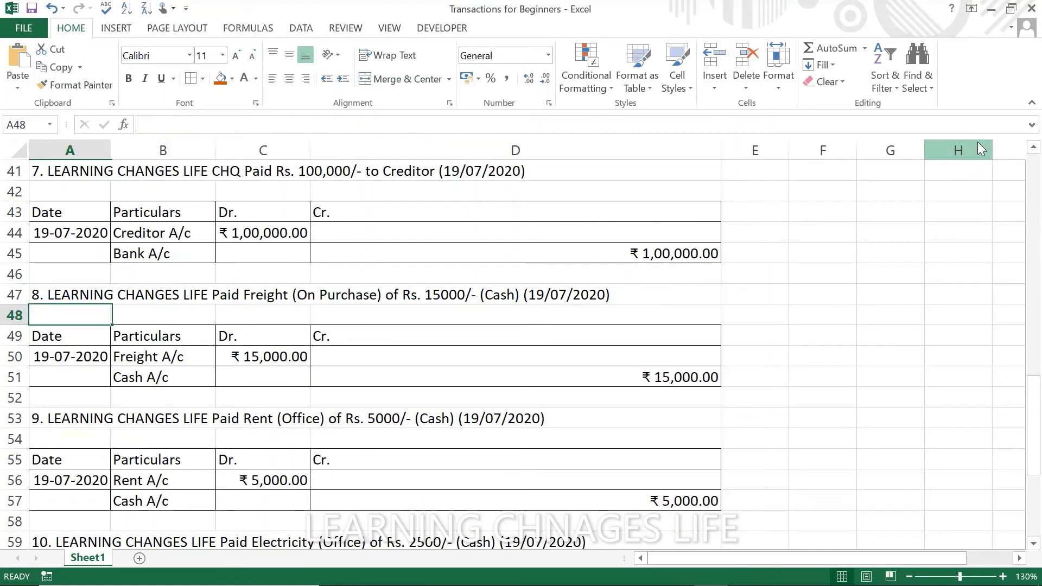
{"action": "key", "text": "Up"}
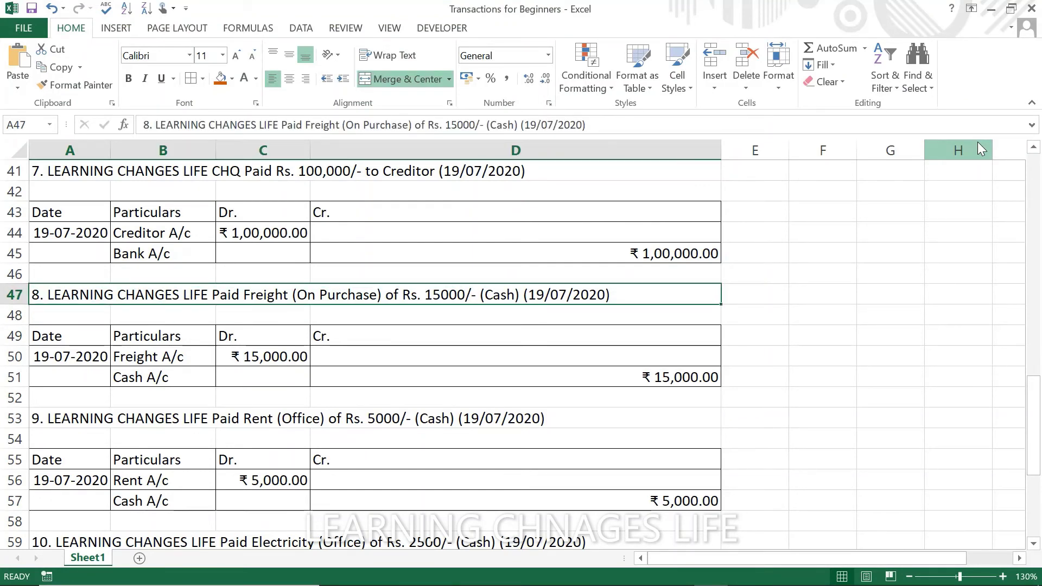
{"action": "key", "text": "alt+Tab"}
{"action": "type", "text": "Dire"}
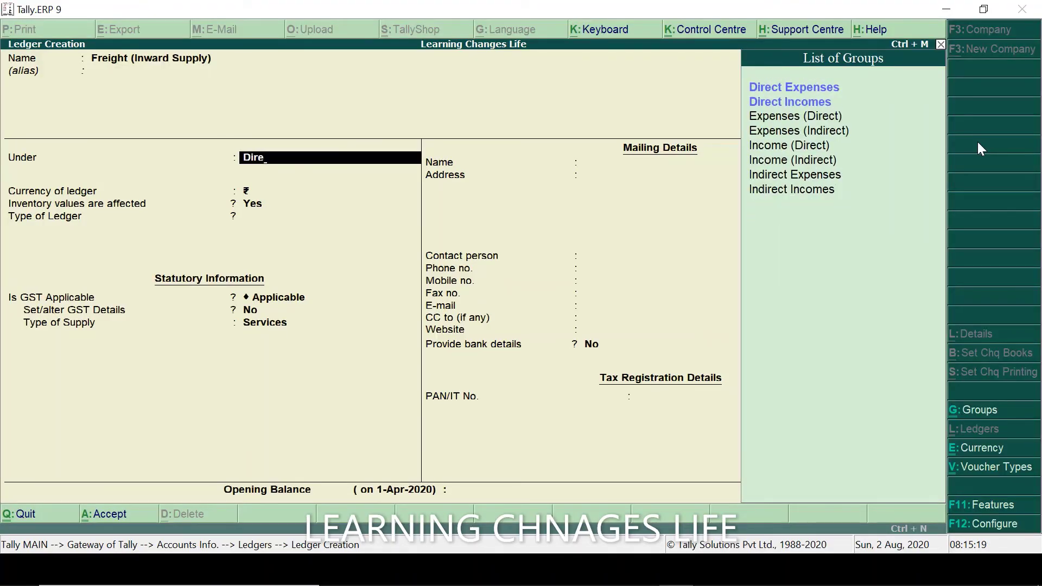
{"action": "key", "text": "Return"}
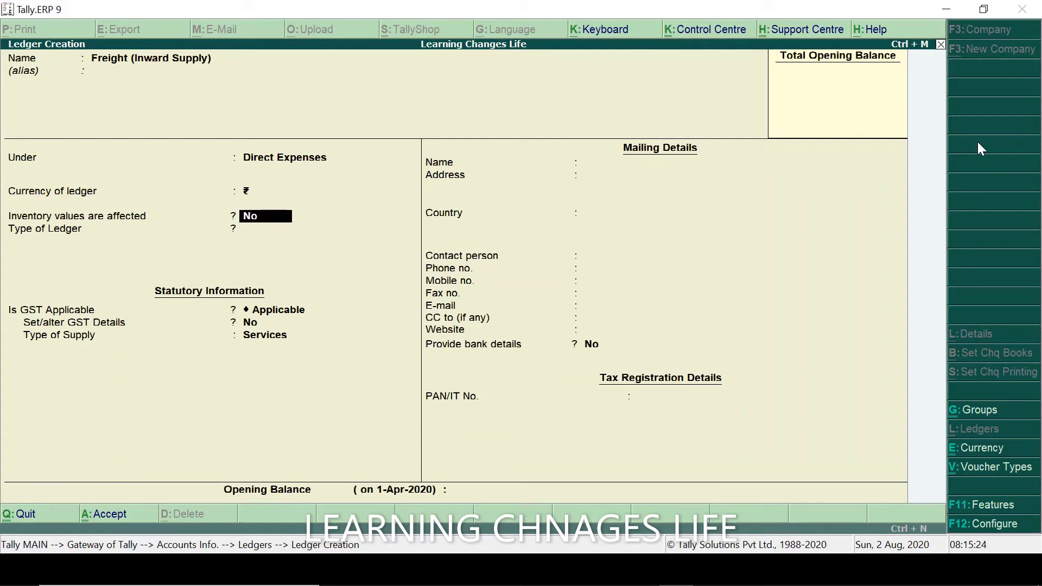
Accept the default inventory, ledger type and GST settings for the freight ledger and save it
{"action": "key", "text": "Return"}
{"action": "key", "text": "Return"}
{"action": "key", "text": "Return"}
{"action": "key", "text": "Return"}
{"action": "key", "text": "Return"}
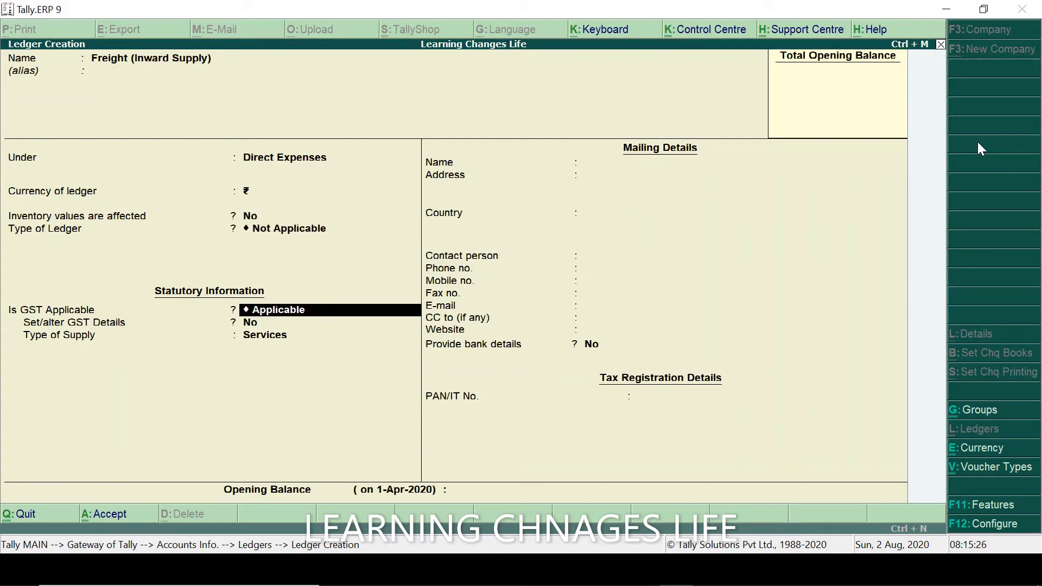
{"action": "key", "text": "Return"}
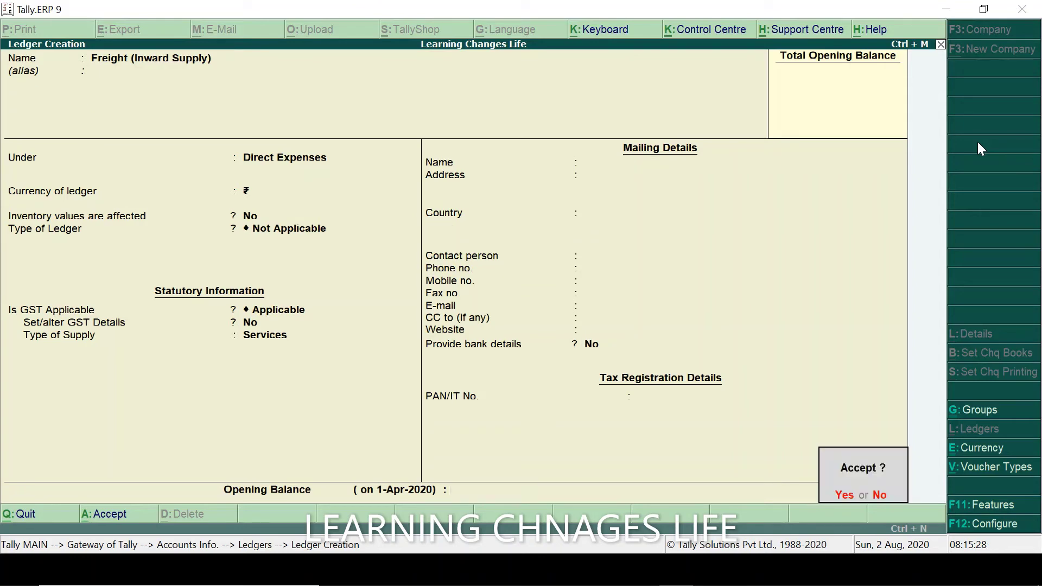
{"action": "key", "text": "Return"}
Leave ledger creation and open accounting voucher entry
{"action": "key", "text": "Escape"}
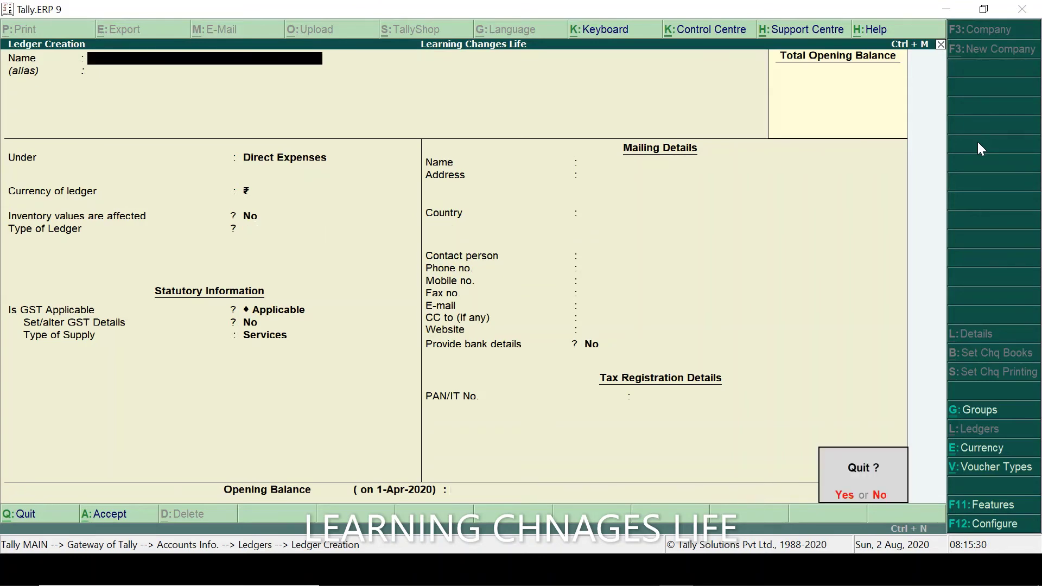
{"action": "key", "text": "Return"}
{"action": "key", "text": "Escape"}
{"action": "key", "text": "Escape"}
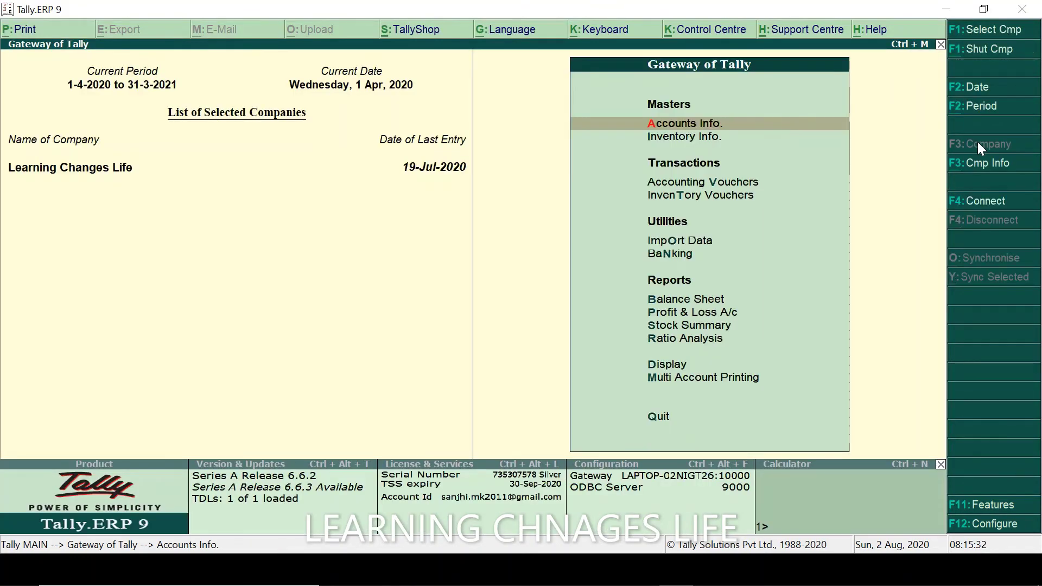
{"action": "key", "text": "Down"}
{"action": "key", "text": "Down"}
{"action": "key", "text": "Return"}
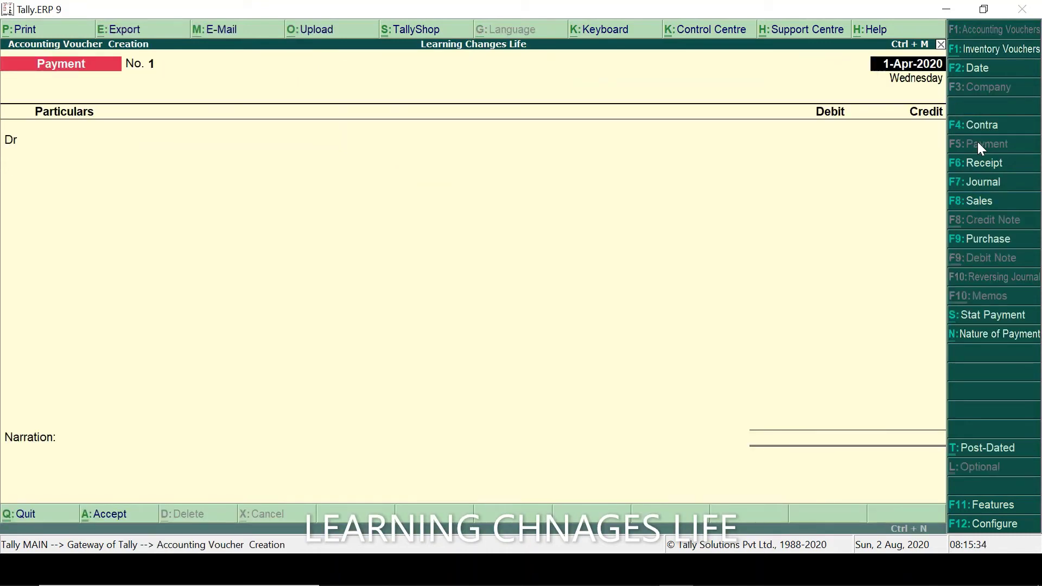
Switch to the Excel workbook and review the accounts and amounts in the freight transaction's journal entry
{"action": "key", "text": "alt+Tab"}
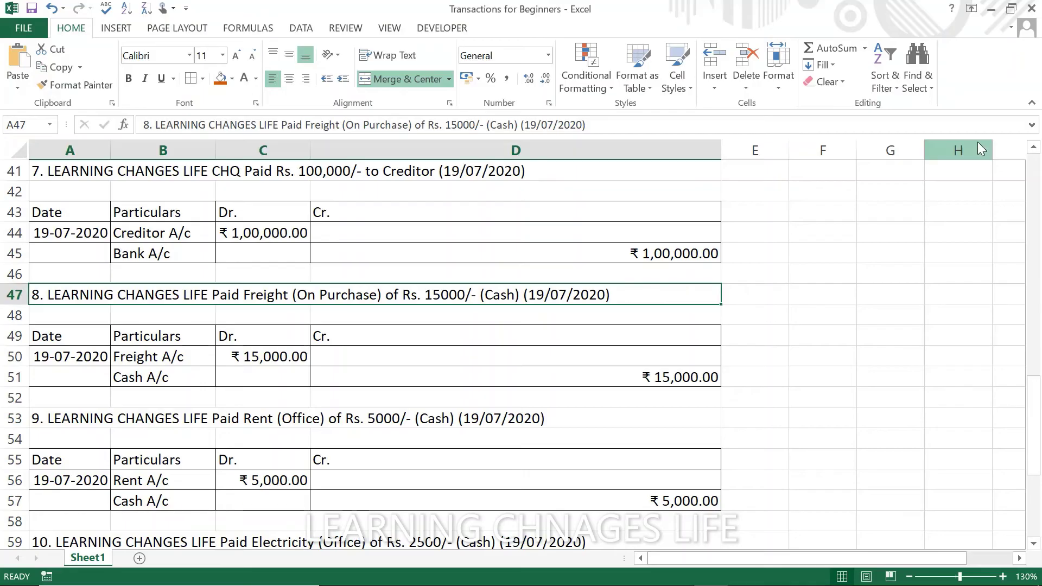
{"action": "key", "text": "Down"}
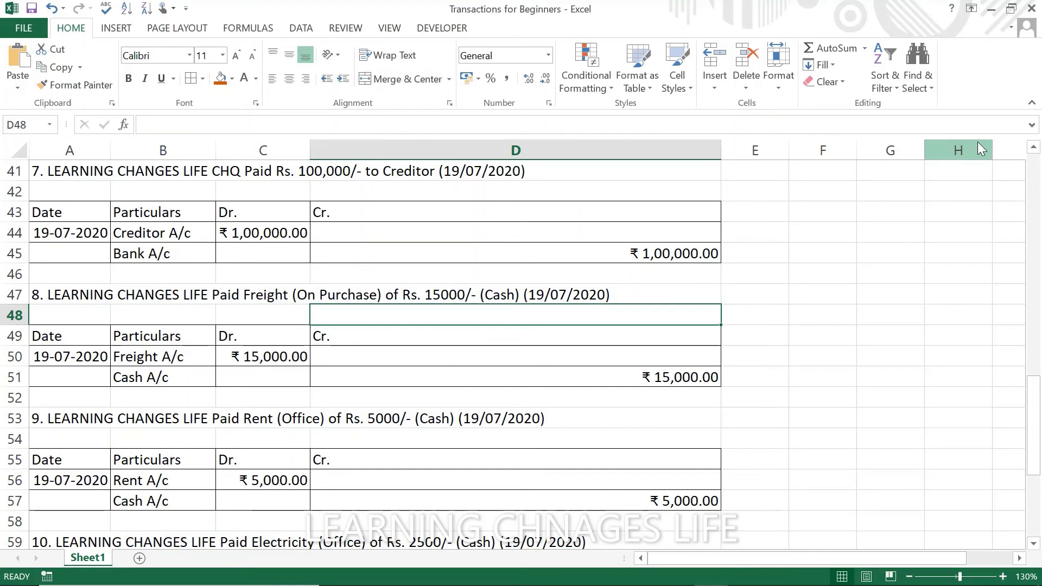
{"action": "key", "text": "Down"}
{"action": "key", "text": "Down"}
{"action": "key", "text": "Left"}
{"action": "key", "text": "Down"}
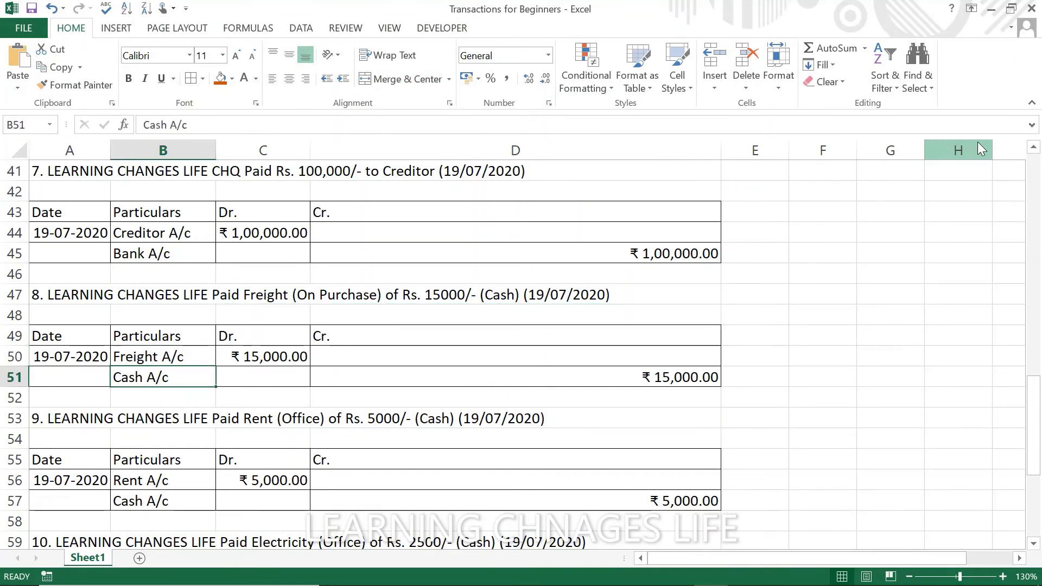
{"action": "key", "text": "Right"}
{"action": "key", "text": "Left"}
{"action": "key", "text": "Up"}
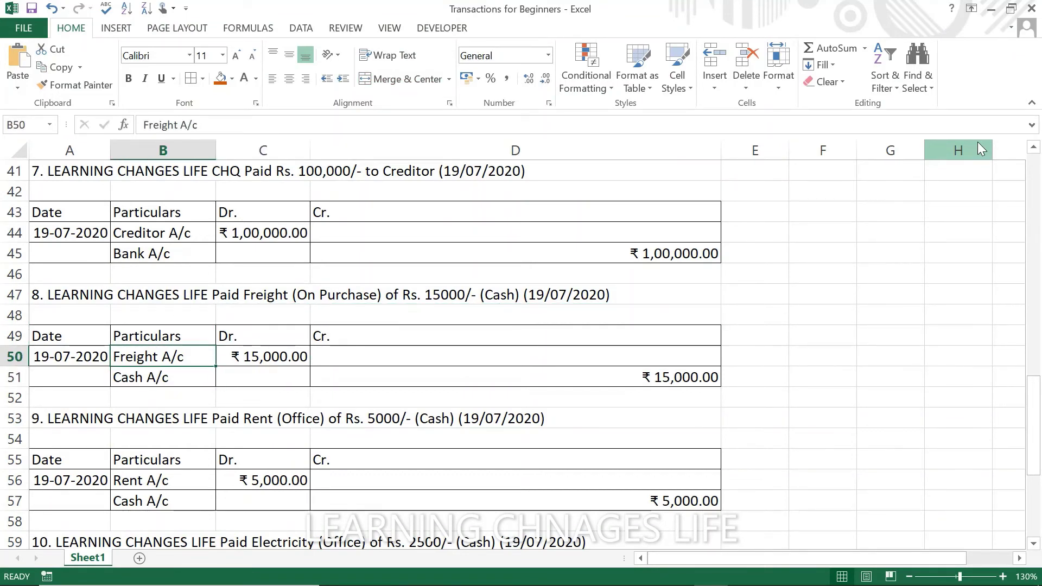
{"action": "key", "text": "Up"}
{"action": "key", "text": "Up"}
{"action": "key", "text": "Up"}
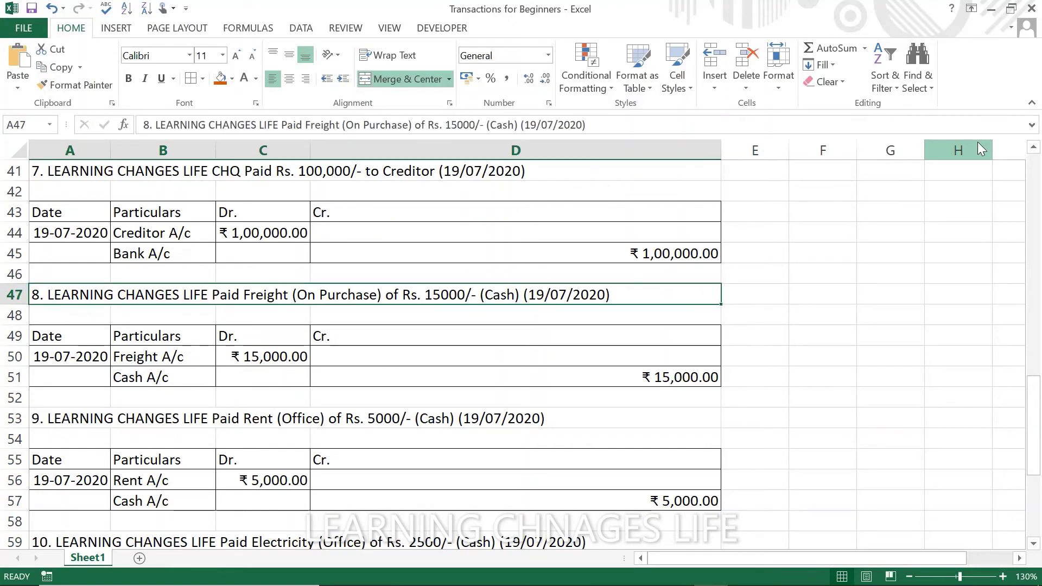
Return to Tally.ERP 9, keep the Payment voucher type and date the voucher 19-7, as in the workbook
{"action": "key", "text": "alt+Tab"}
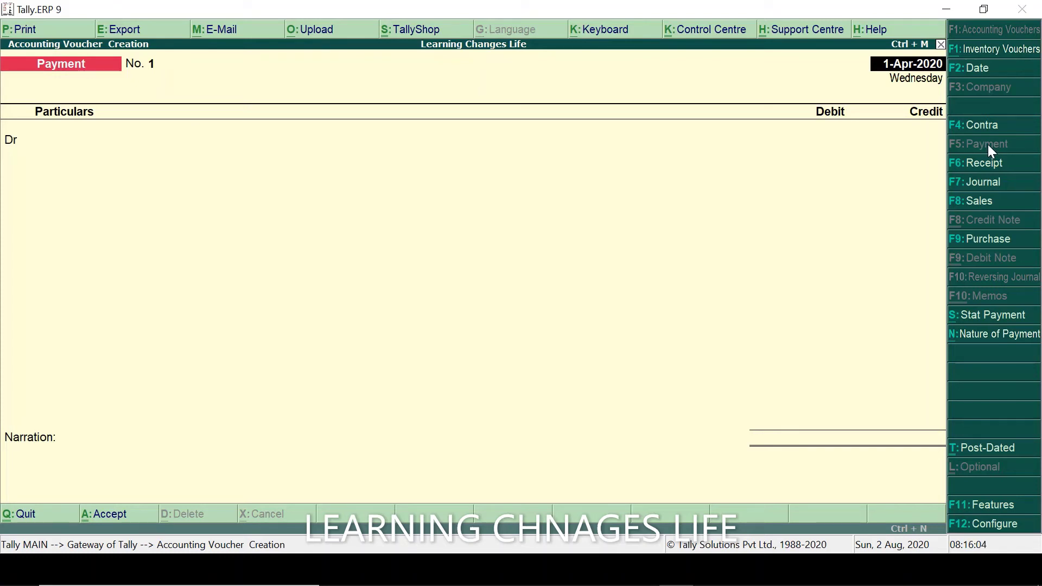
{"action": "key", "text": "F6"}
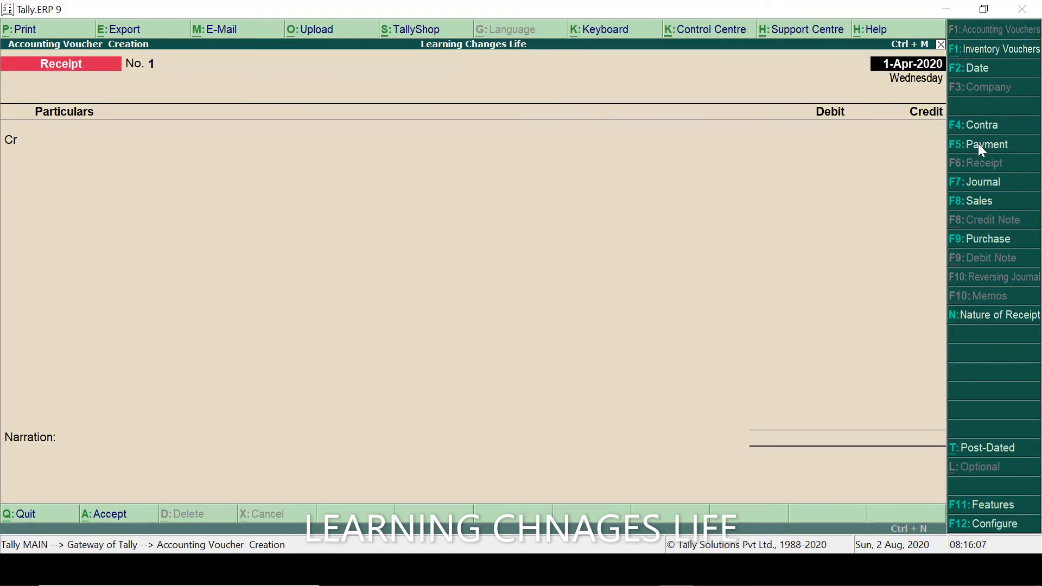
{"action": "left_click", "coordinate": [982, 148]}
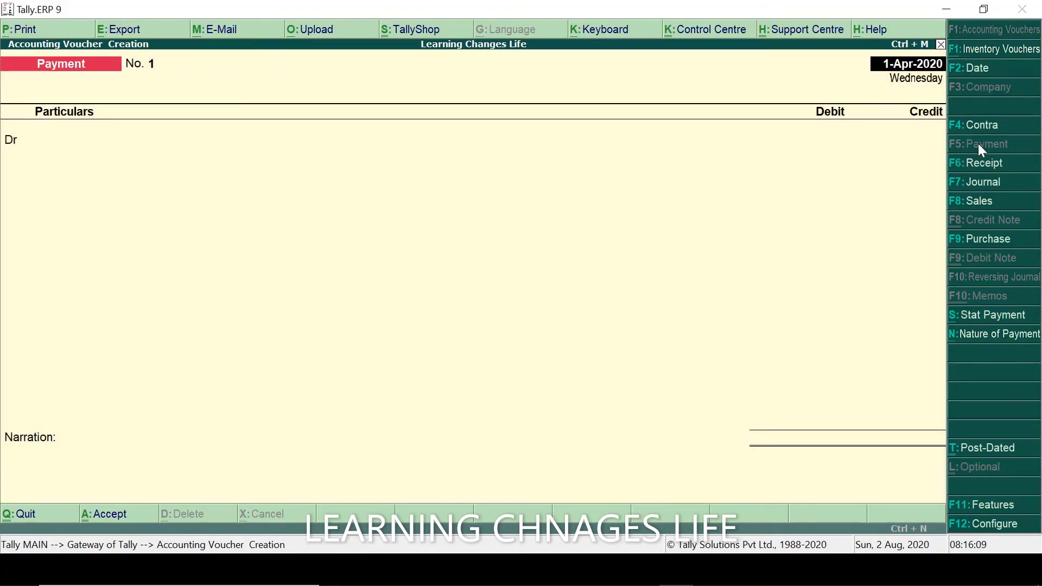
{"action": "key", "text": "alt+Tab"}
{"action": "key", "text": "Up"}
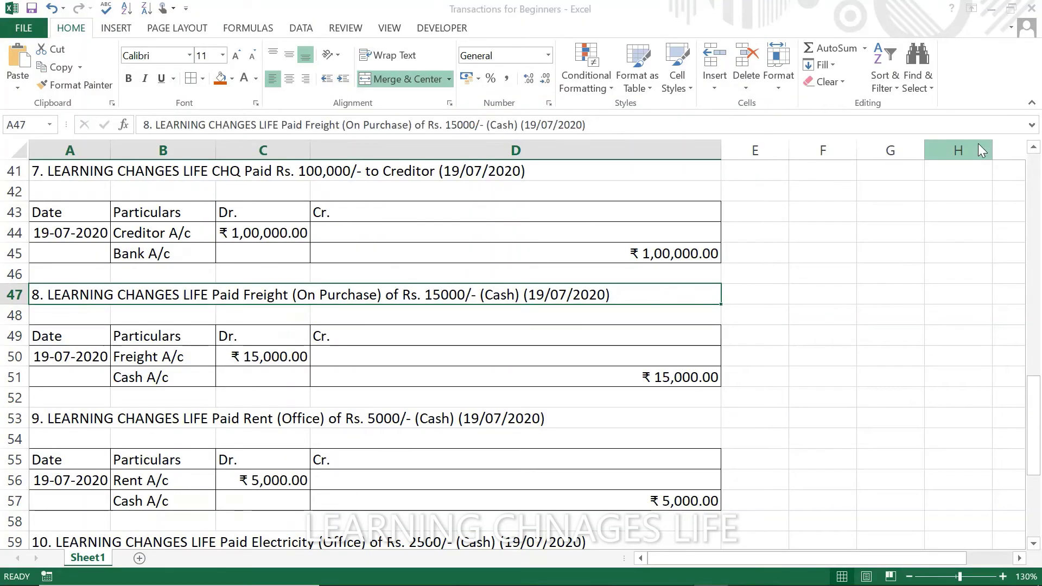
{"action": "key", "text": "alt+Tab"}
{"action": "type", "text": "19-7"}
{"action": "key", "text": "Return"}
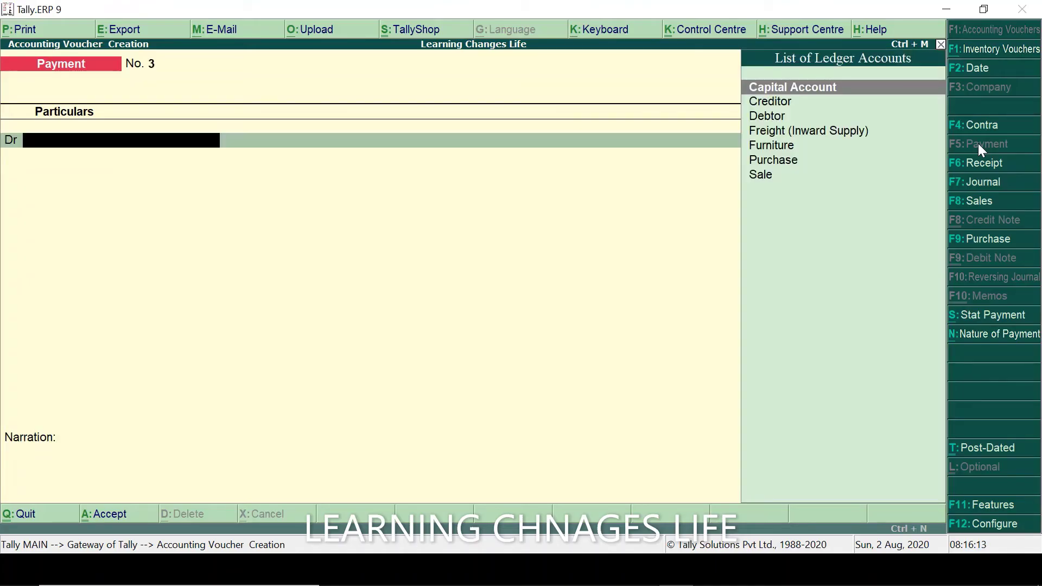
Debit Freight (Inward Supply) with 15,000 in the Payment voucher, checking the account and amount against the workbook
{"action": "key", "text": "alt+Tab"}
{"action": "key", "text": "alt+Tab"}
{"action": "type", "text": "Fr"}
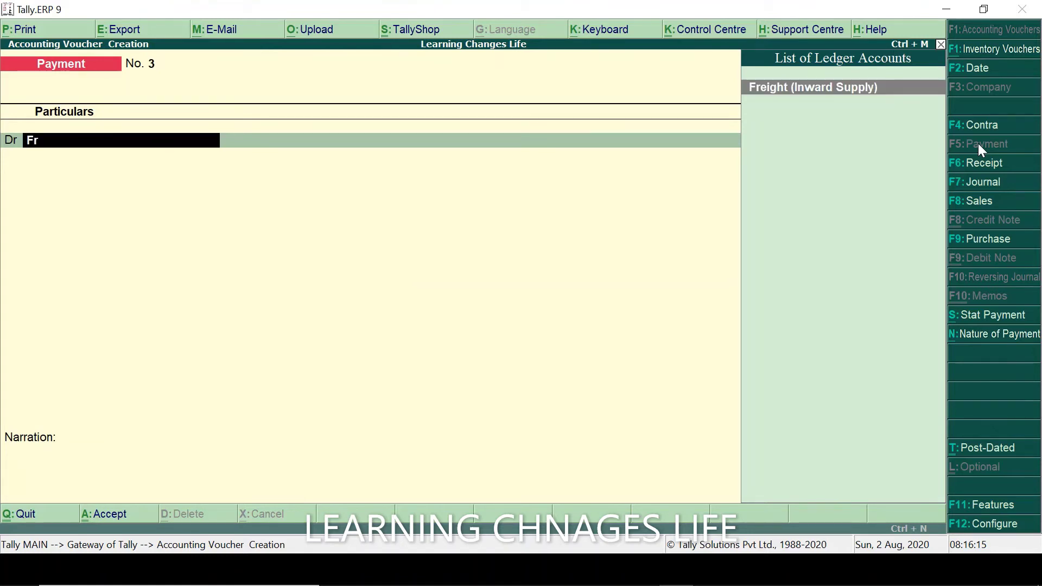
{"action": "type", "text": "e"}
{"action": "key", "text": "Return"}
{"action": "key", "text": "Return"}
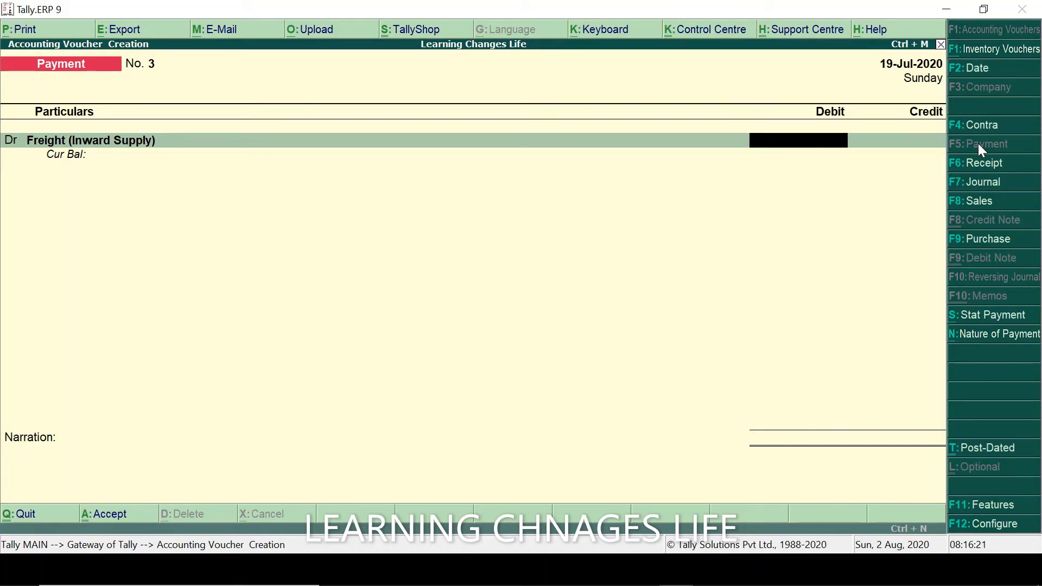
{"action": "key", "text": "alt+Tab"}
{"action": "key", "text": "alt+Tab"}
{"action": "type", "text": "15000"}
{"action": "key", "text": "Return"}
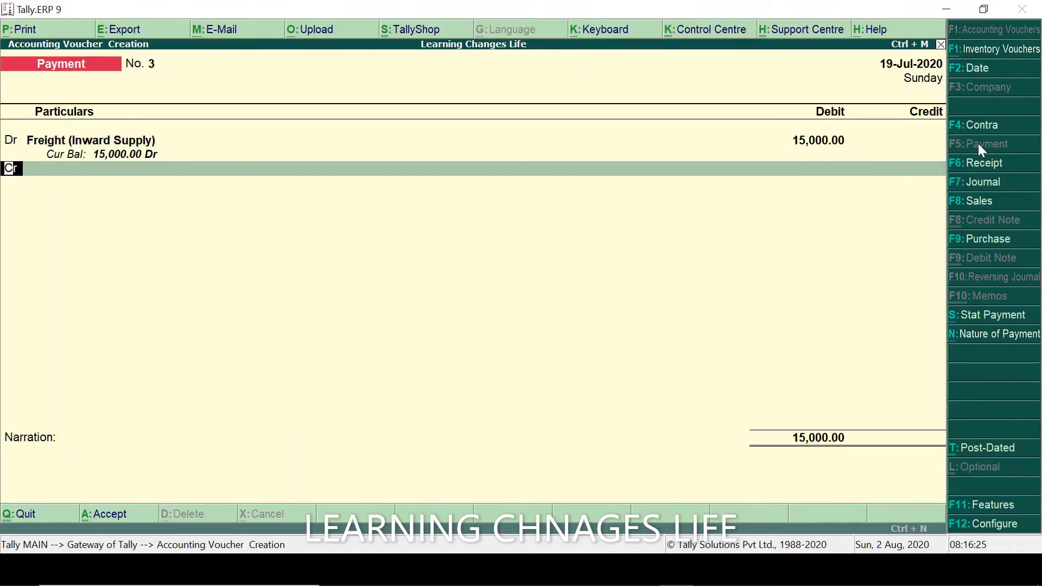
Credit Cash with 15,000 in the Payment voucher, checking the account against the workbook
{"action": "key", "text": "Return"}
{"action": "key", "text": "alt+Tab"}
{"action": "key", "text": "alt+Tab"}
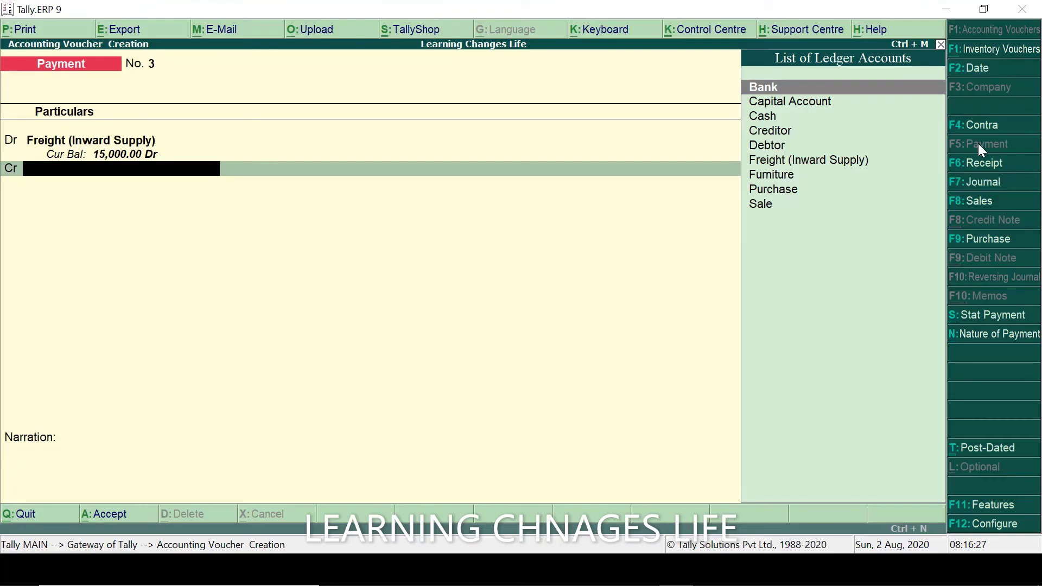
{"action": "type", "text": "Cas"}
{"action": "key", "text": "Return"}
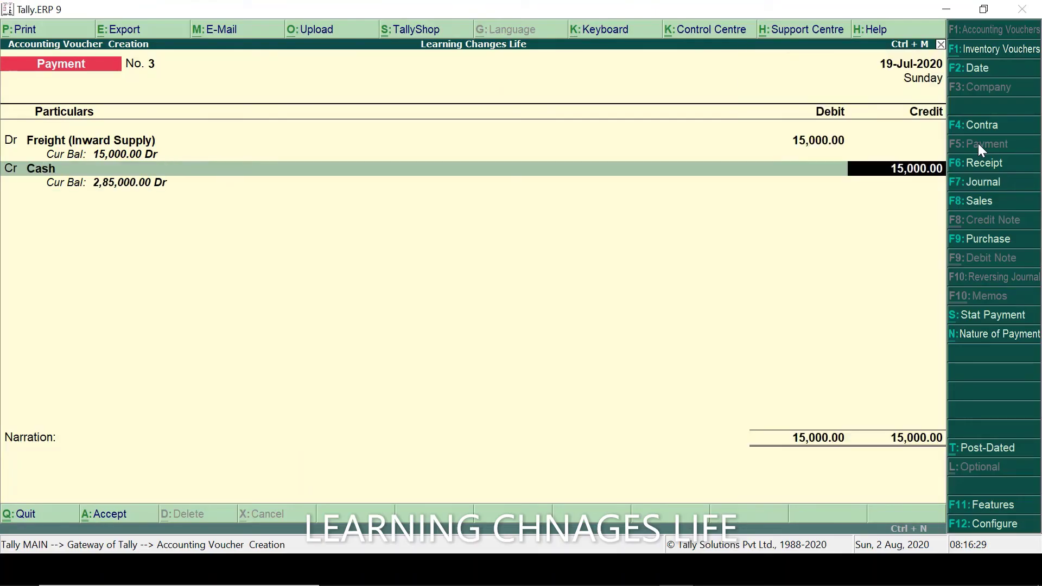
{"action": "key", "text": "Return"}
Add the narration "Being Cash paid for Freight CHGS on Inward Supply" and save the freight Payment voucher
{"action": "type", "text": "Be"}
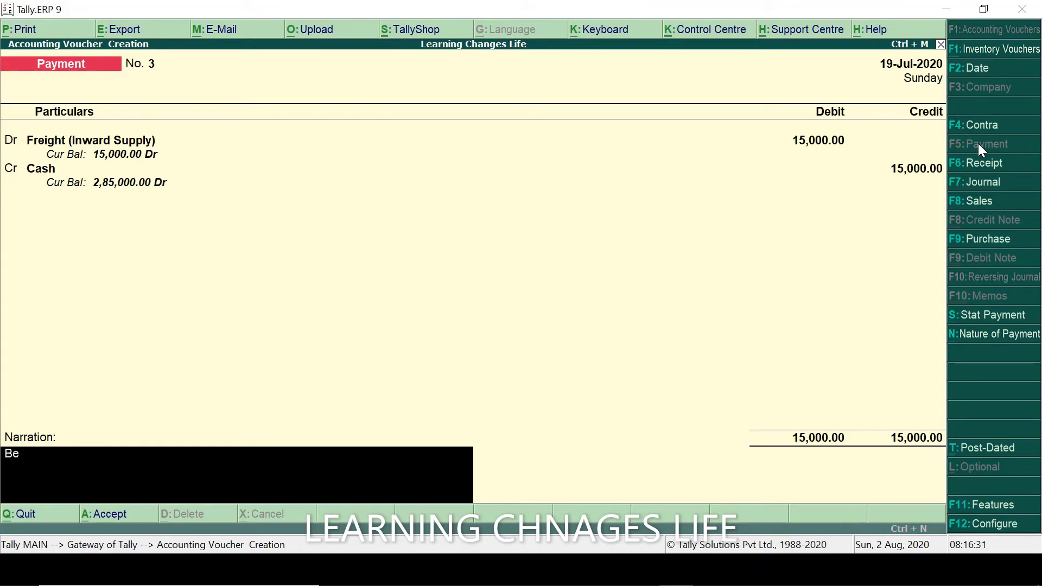
{"action": "type", "text": "ing Cash paid for Freight"}
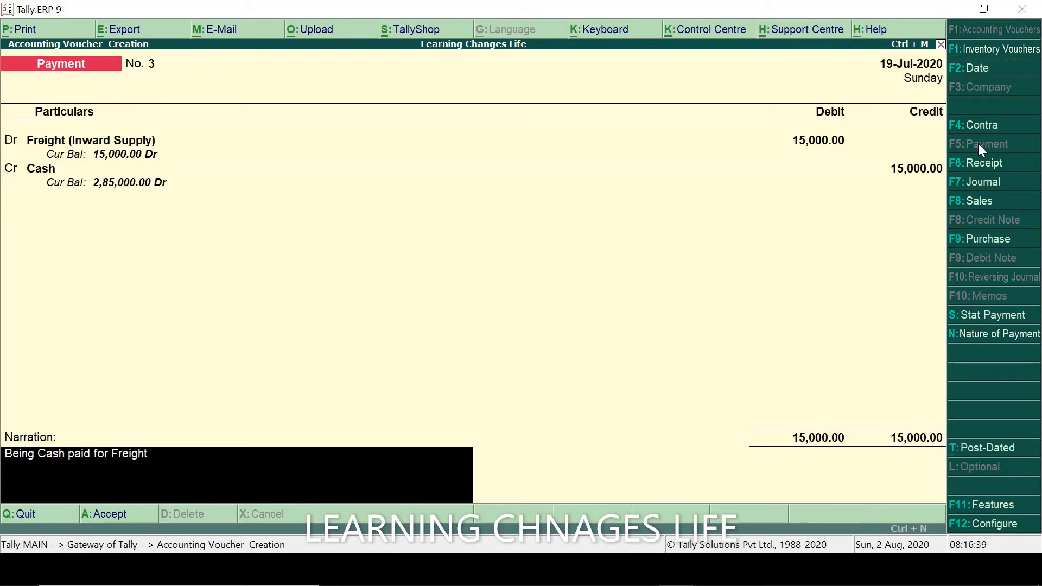
{"action": "type", "text": " CHGS on Inward Supply"}
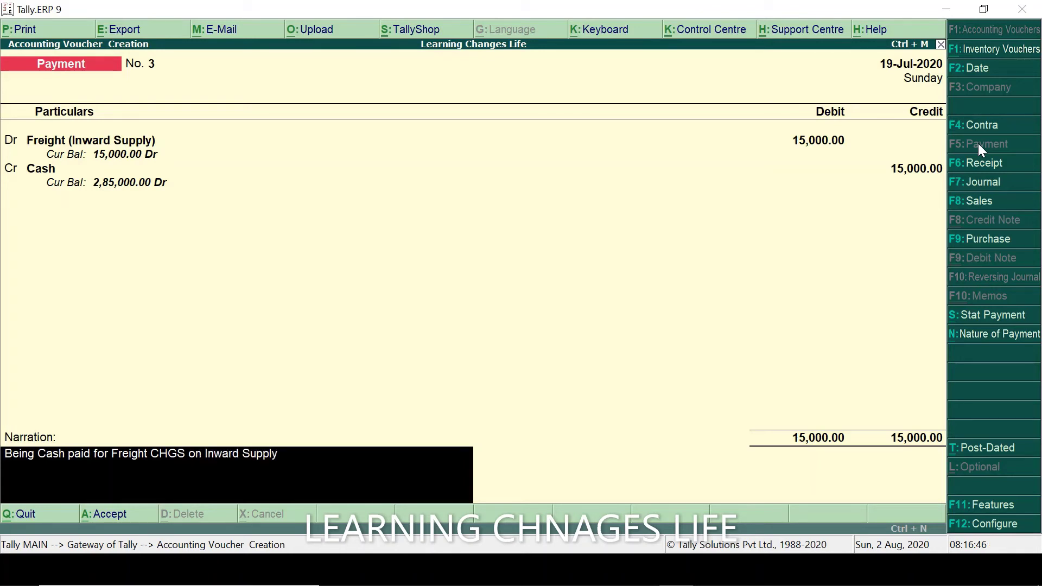
{"action": "key", "text": "Return"}
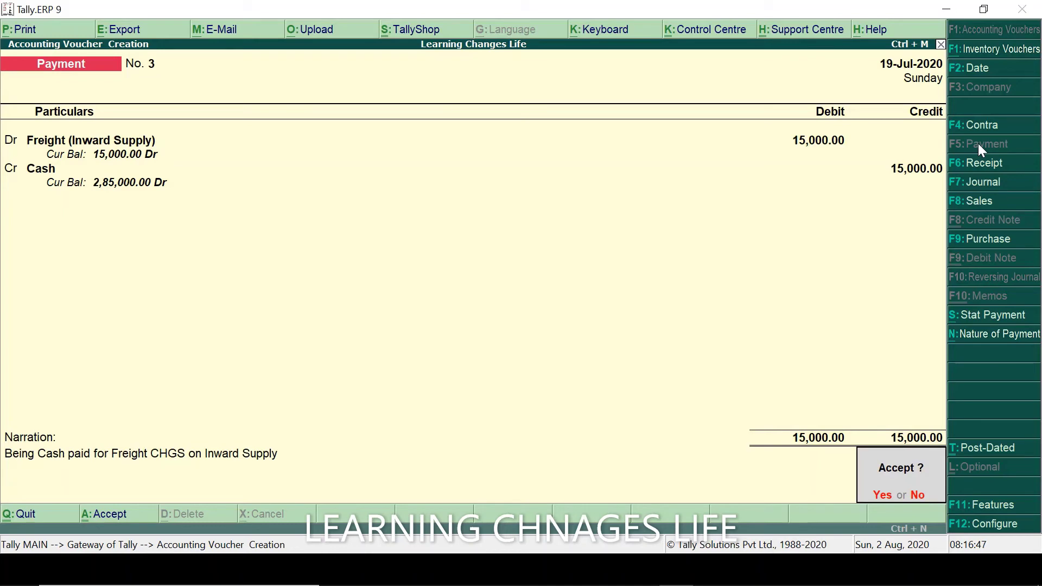
{"action": "key", "text": "y"}
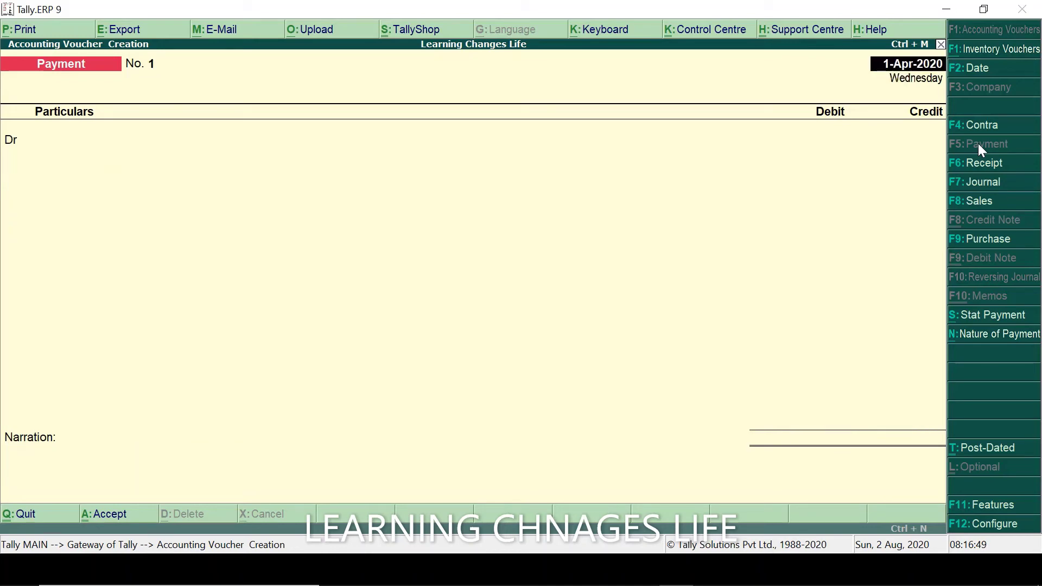
Switch to the Excel workbook and review transaction 9, the office rent paid in cash, with its journal entry
{"action": "key", "text": "alt+Tab"}
{"action": "key", "text": "Down"}
{"action": "key", "text": "Down"}
{"action": "key", "text": "Down"}
{"action": "key", "text": "Down"}
{"action": "key", "text": "Down"}
{"action": "key", "text": "Down"}
{"action": "key", "text": "Down"}
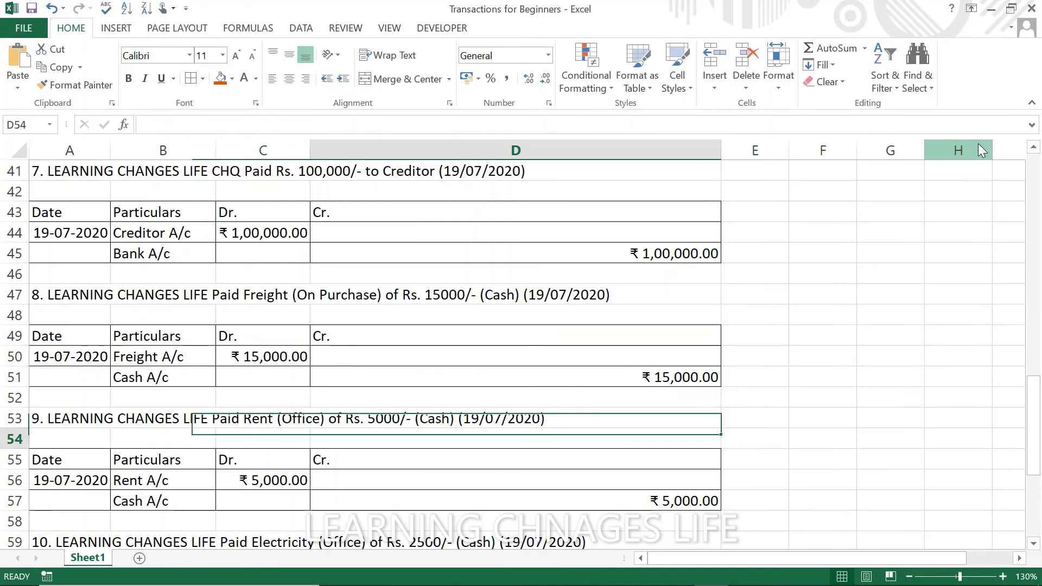
{"action": "key", "text": "Down"}
{"action": "key", "text": "Down"}
{"action": "key", "text": "Down"}
{"action": "key", "text": "Down"}
{"action": "key", "text": "Down"}
{"action": "key", "text": "Up"}
{"action": "key", "text": "Up"}
{"action": "key", "text": "Up"}
{"action": "key", "text": "Up"}
{"action": "key", "text": "Up"}
{"action": "key", "text": "Up"}
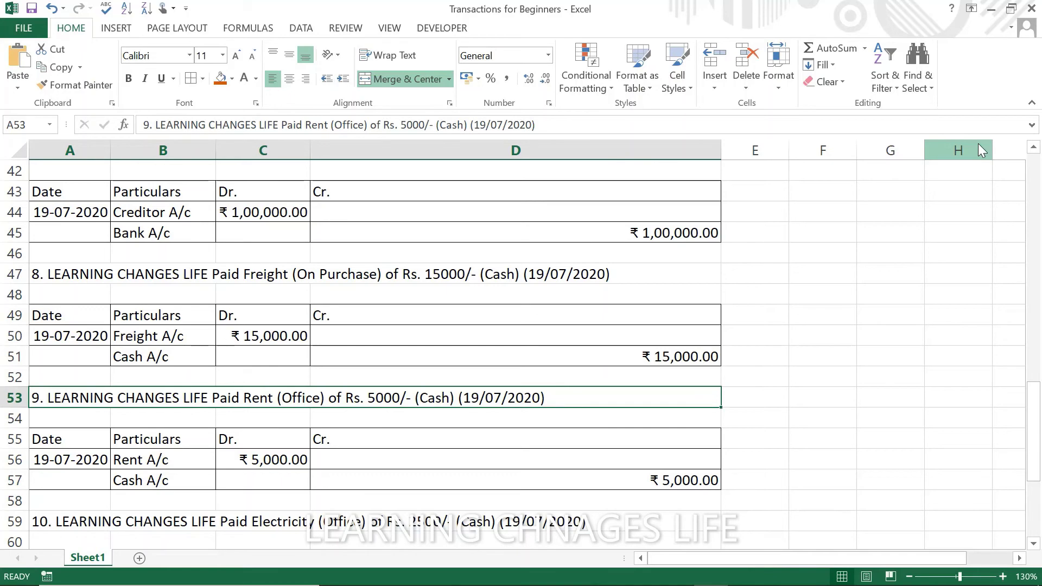
Return to Tally.ERP 9, leave the blank Payment voucher and open the creation form for a single ledger
{"action": "key", "text": "alt+Tab"}
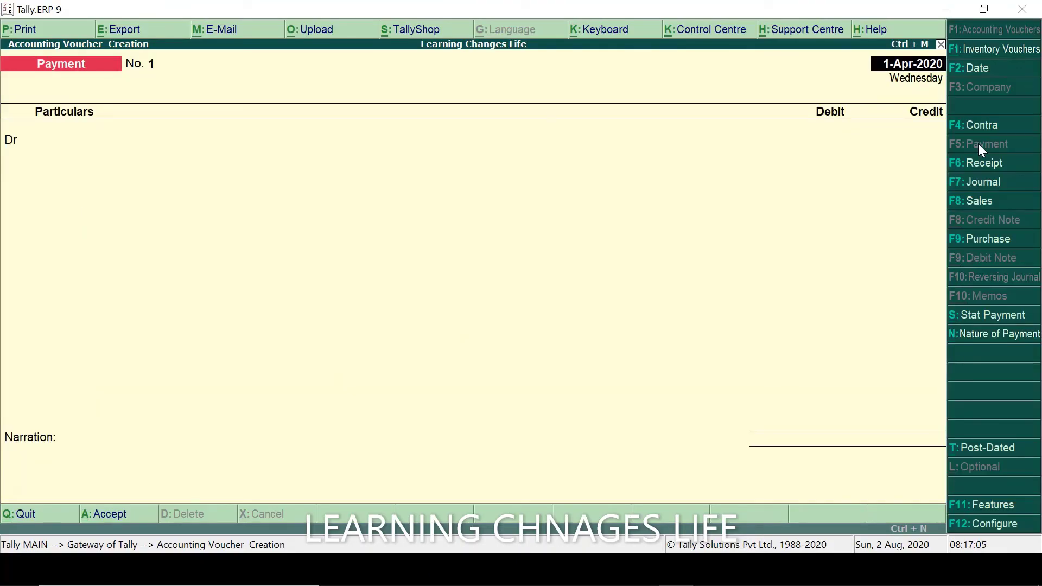
{"action": "key", "text": "BackSpace"}
{"action": "key", "text": "Escape"}
{"action": "key", "text": "y"}
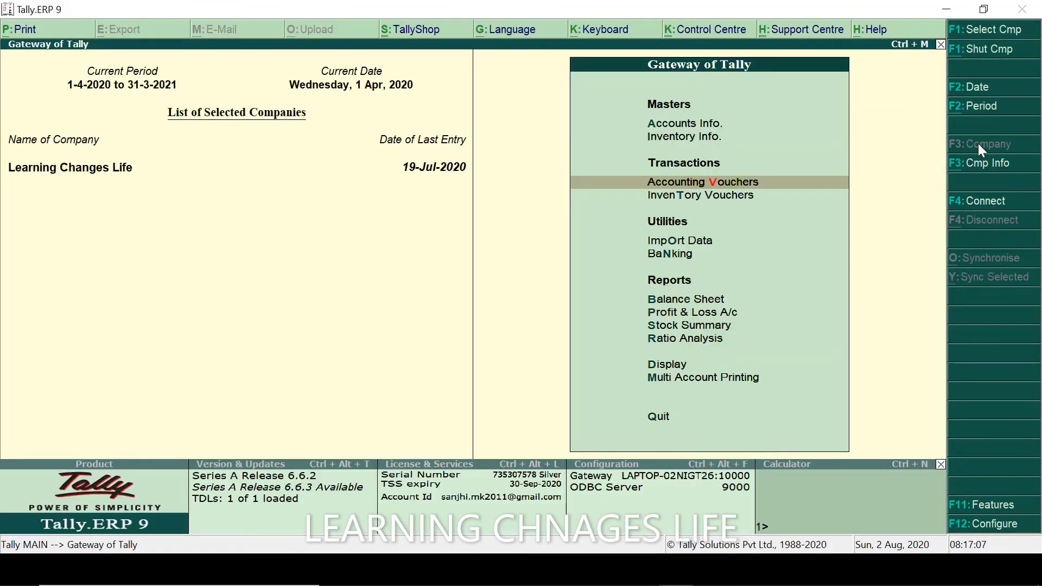
{"action": "key", "text": "Up"}
{"action": "key", "text": "Up"}
{"action": "key", "text": "Return"}
{"action": "key", "text": "Down"}
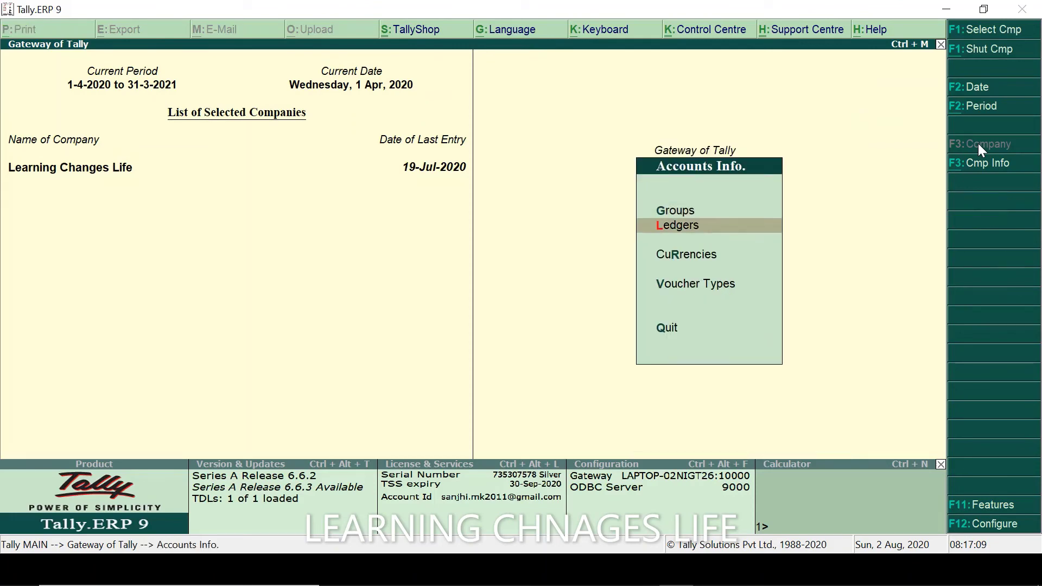
{"action": "key", "text": "Return"}
{"action": "key", "text": "Return"}
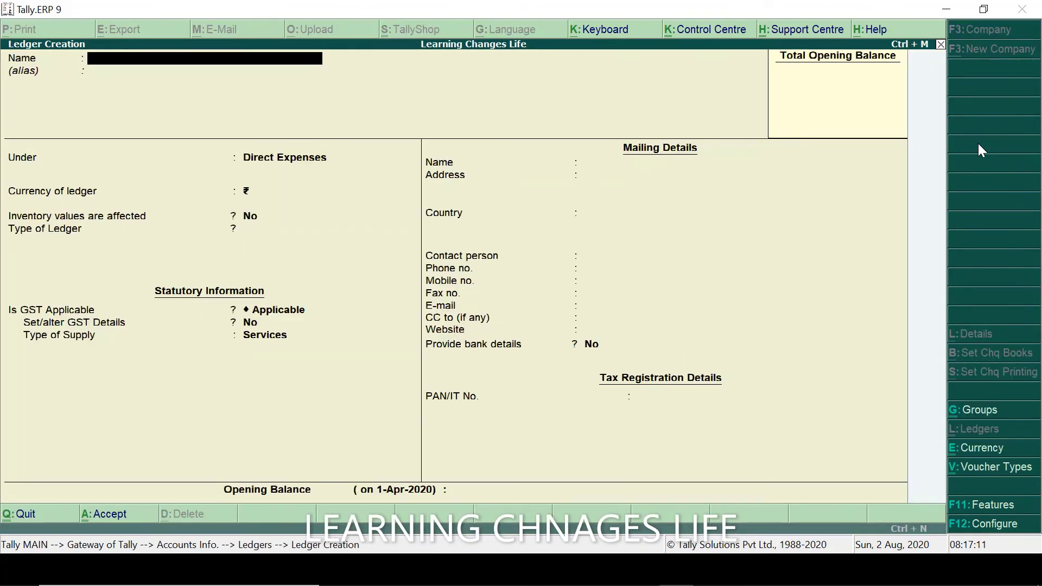
Name the new ledger Rent without an alias, checking the rent transaction in the Excel workbook
{"action": "type", "text": "Rent"}
{"action": "key", "text": "Return"}
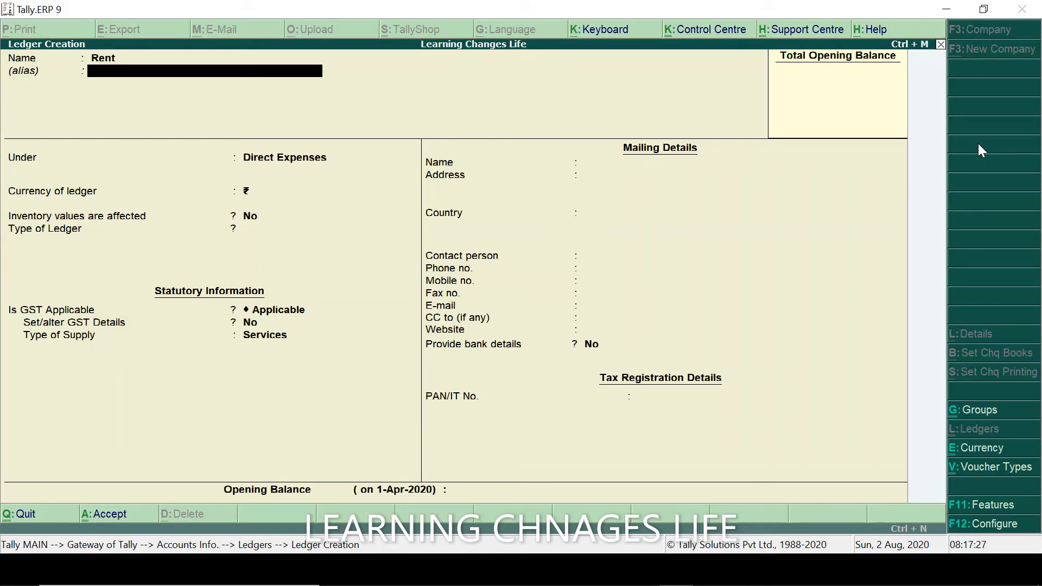
{"action": "key", "text": "alt+Tab"}
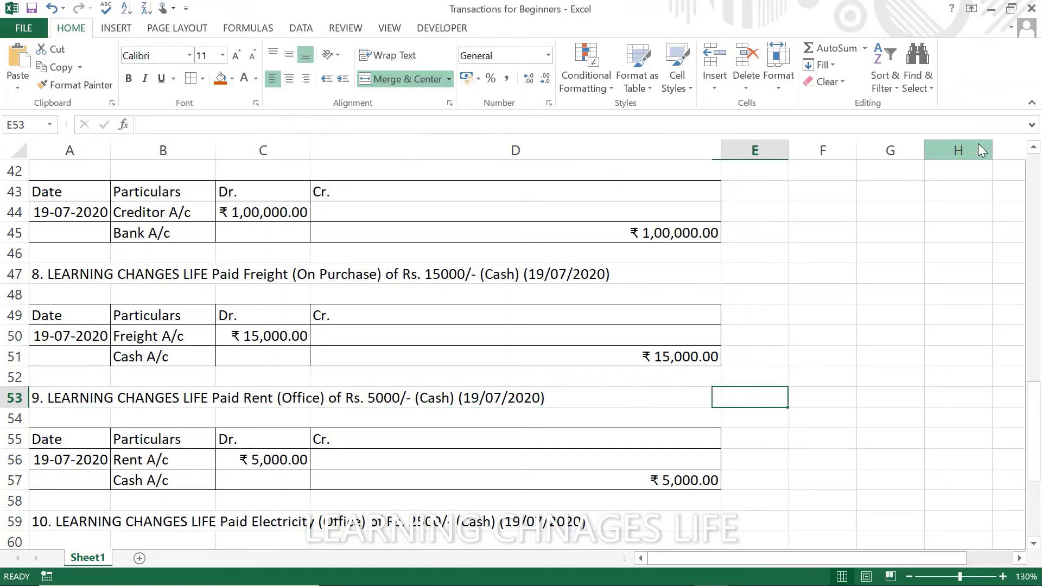
{"action": "key", "text": "Left"}
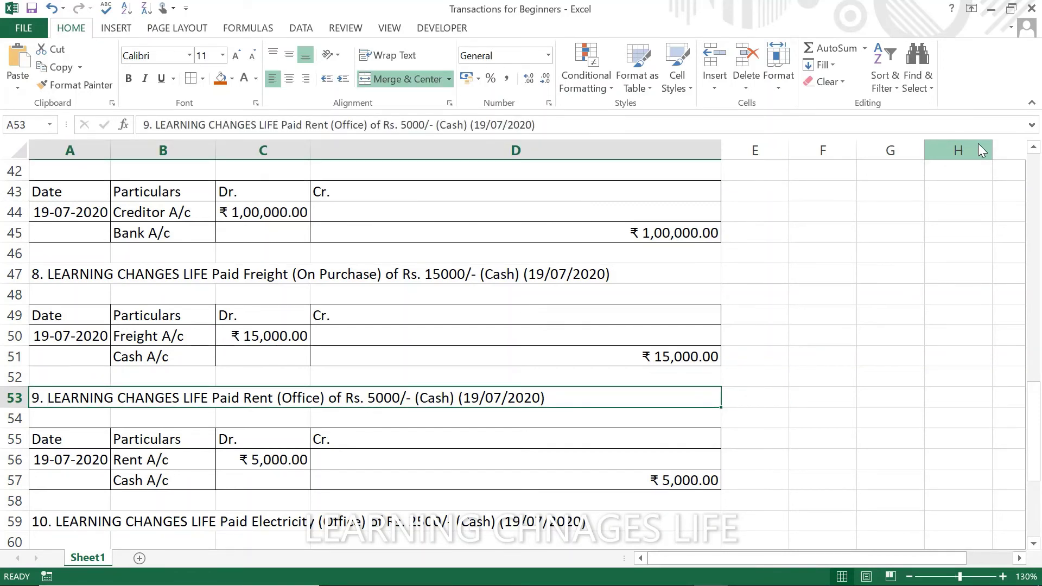
{"action": "key", "text": "alt+Tab"}
{"action": "key", "text": "Return"}
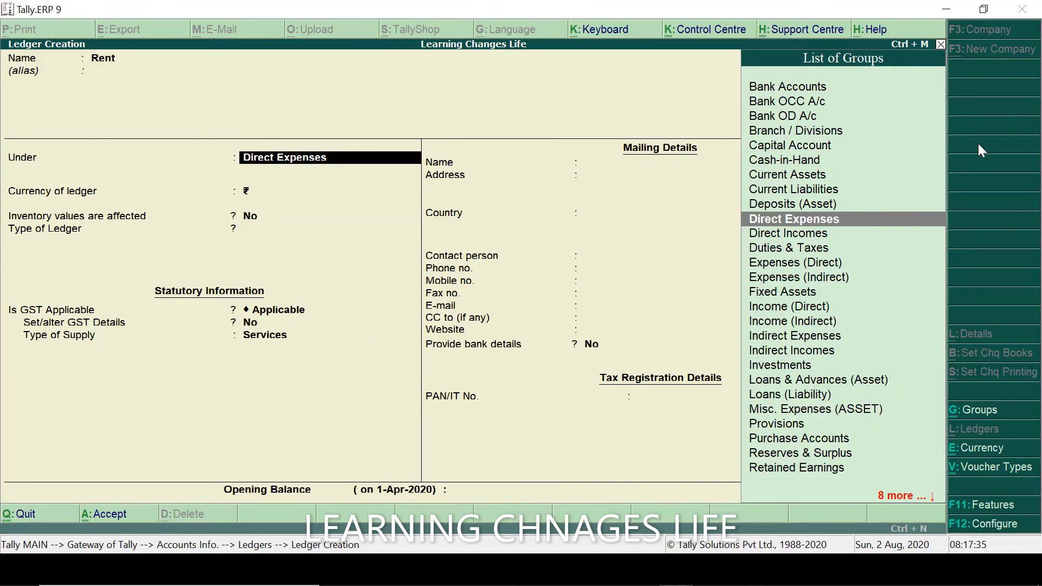
Place the Rent ledger under Indirect Expenses, keep the remaining defaults and save it
{"action": "type", "text": "Indi"}
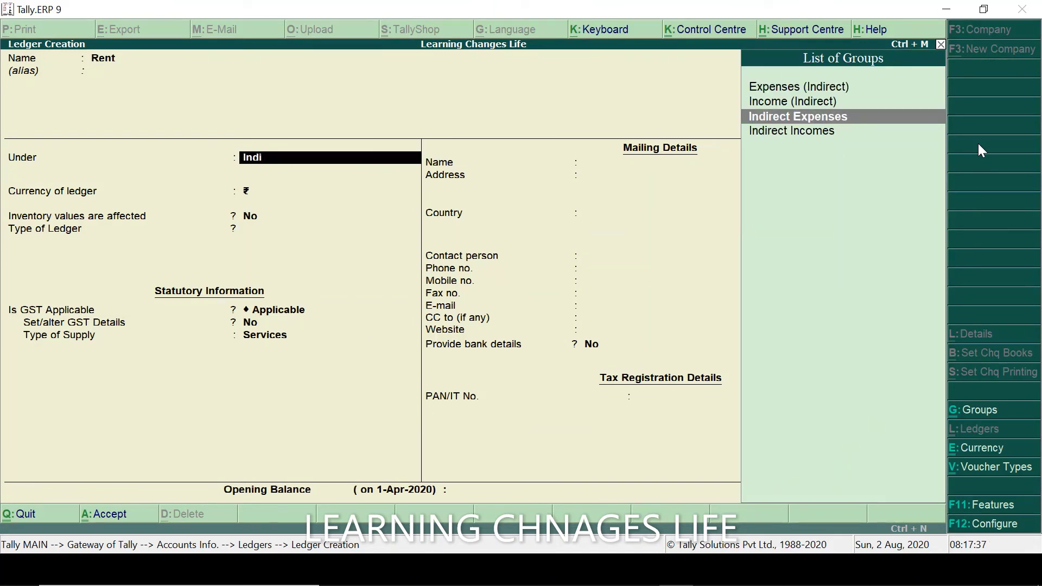
{"action": "key", "text": "Return"}
{"action": "key", "text": "Return"}
{"action": "key", "text": "Return"}
{"action": "key", "text": "Return"}
{"action": "key", "text": "Return"}
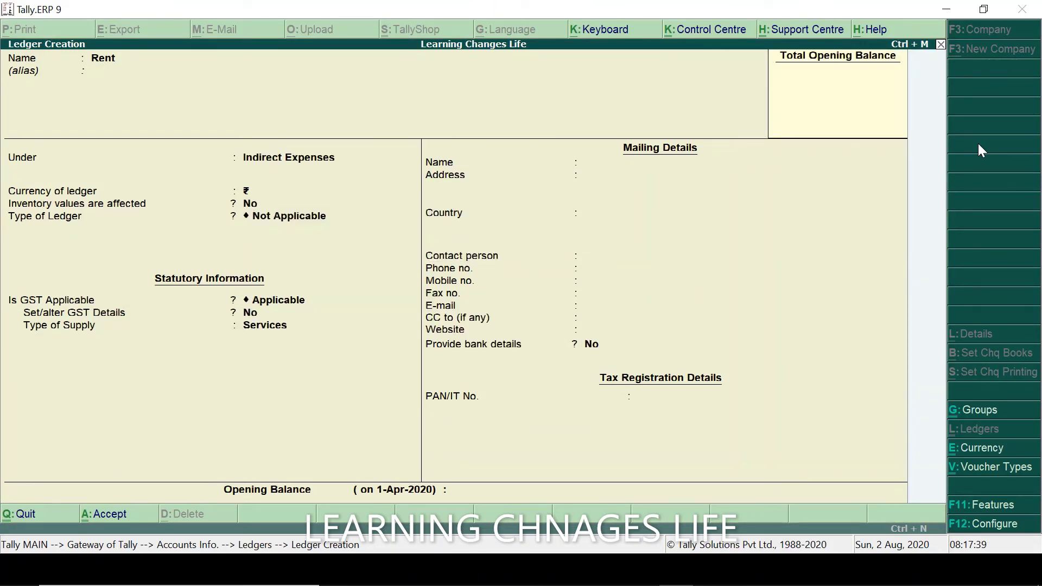
{"action": "key", "text": "Return"}
{"action": "key", "text": "Return"}
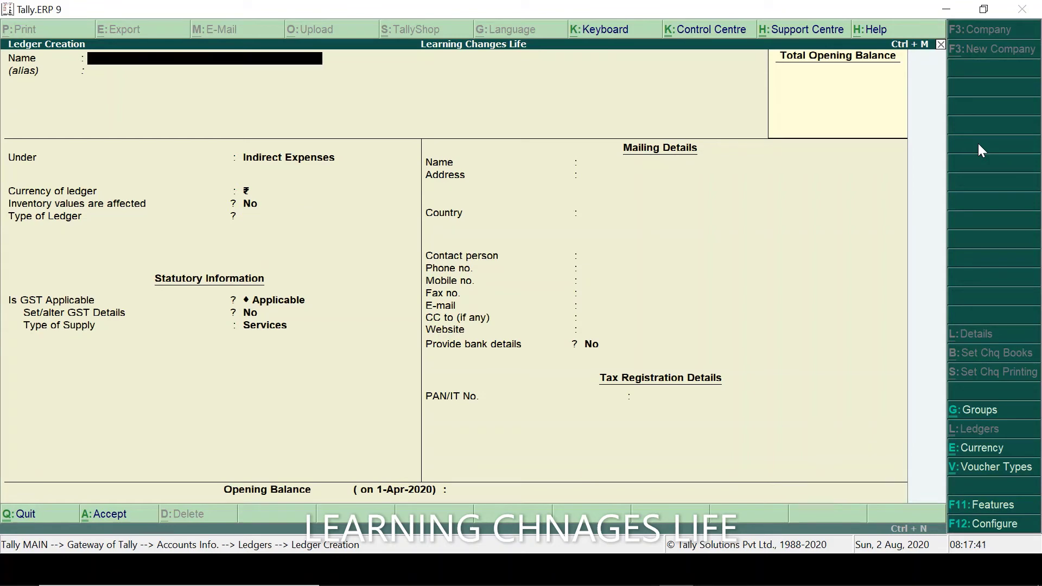
Leave ledger creation and open a new Payment voucher for accounting entry
{"action": "key", "text": "Escape"}
{"action": "key", "text": "Escape"}
{"action": "key", "text": "Escape"}
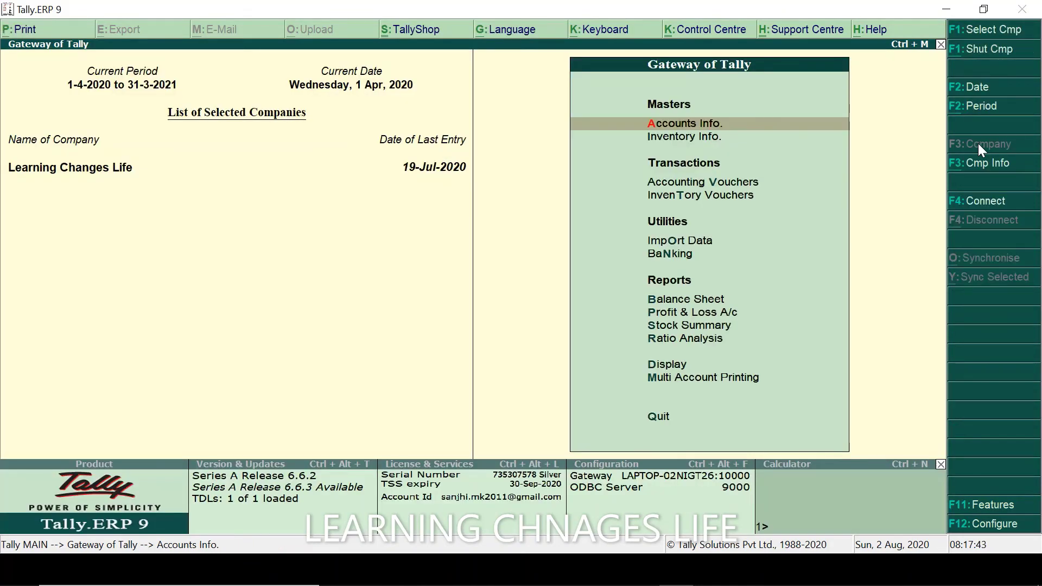
{"action": "key", "text": "Down"}
{"action": "key", "text": "Down"}
{"action": "key", "text": "Return"}
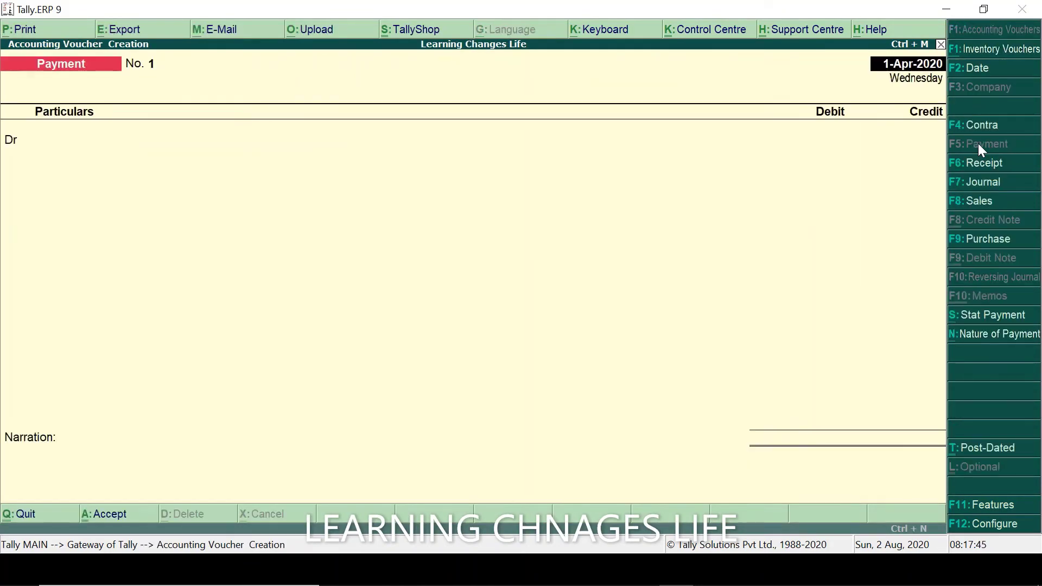
Date the Payment voucher 19-Jul-2020, checking the rent transaction's date in the Excel workbook
{"action": "key", "text": "alt+Tab"}
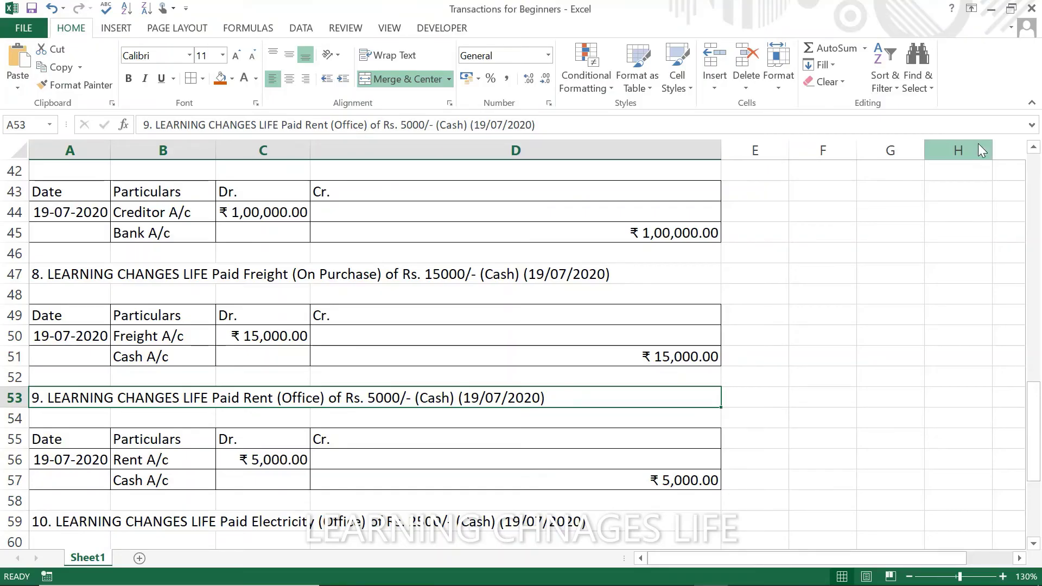
{"action": "key", "text": "alt+Tab"}
{"action": "key", "text": "alt+Tab"}
{"action": "key", "text": "alt+Tab"}
{"action": "type", "text": "19.4"}
{"action": "key", "text": "Return"}
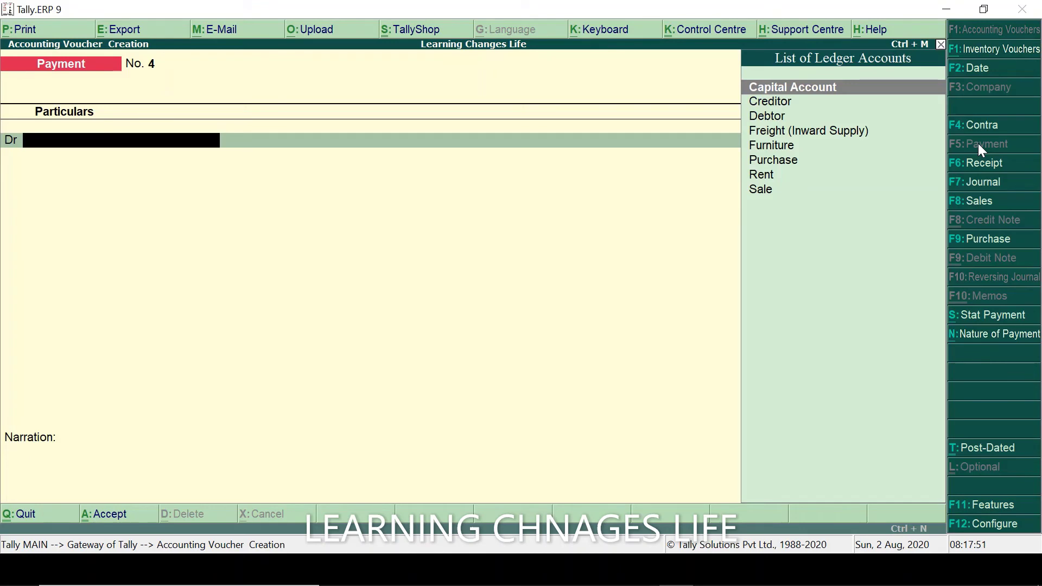
Debit Rent with 5,000 in the Payment voucher, checking the account and amount against the workbook
{"action": "type", "text": "Rent"}
{"action": "key", "text": "Return"}
{"action": "key", "text": "alt+Tab"}
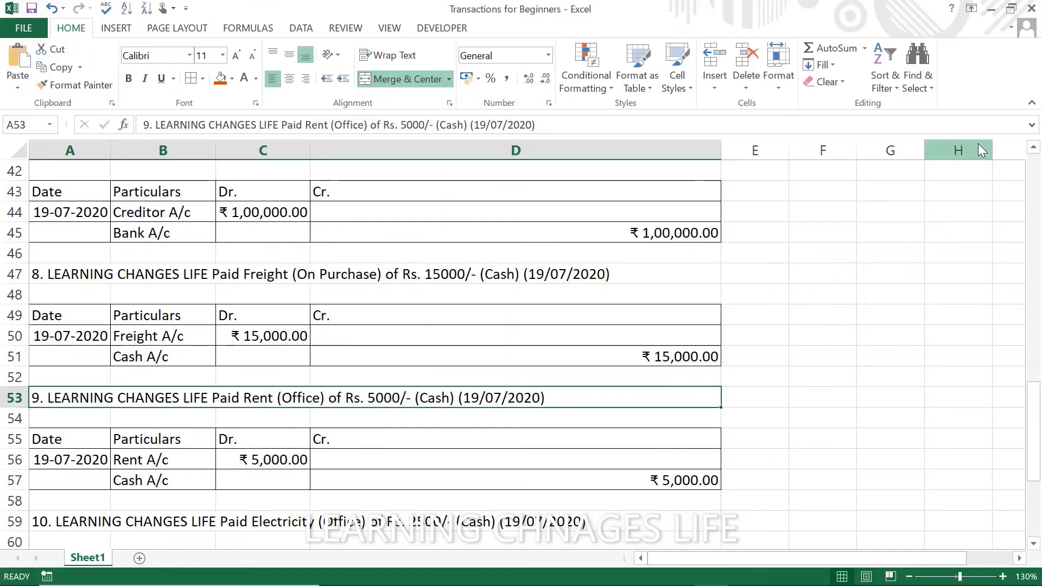
{"action": "key", "text": "alt+Tab"}
{"action": "key", "text": "Return"}
{"action": "key", "text": "alt+Tab"}
{"action": "key", "text": "alt+Tab"}
{"action": "type", "text": "5"}
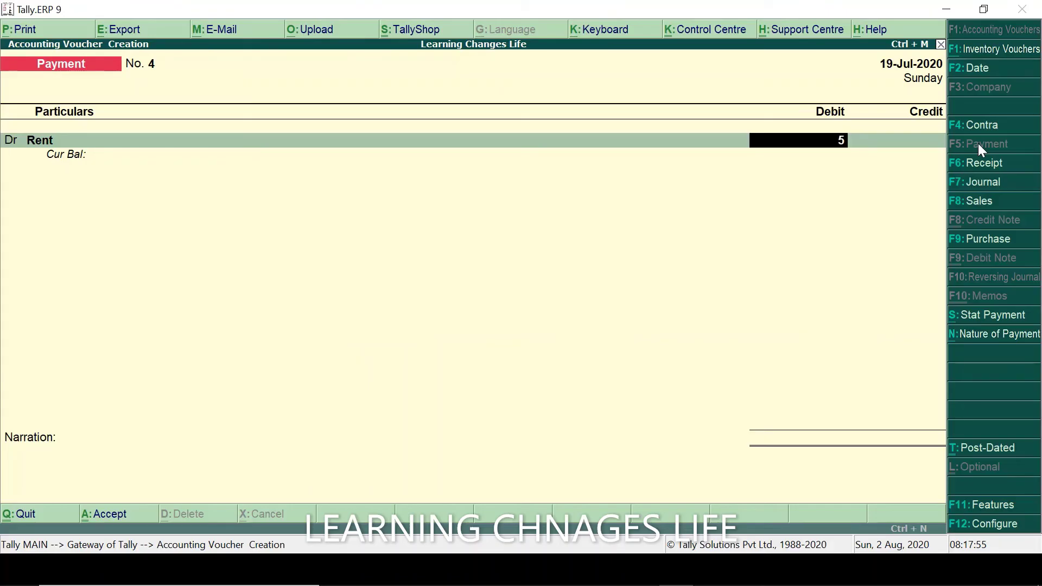
{"action": "type", "text": "000"}
{"action": "key", "text": "Return"}
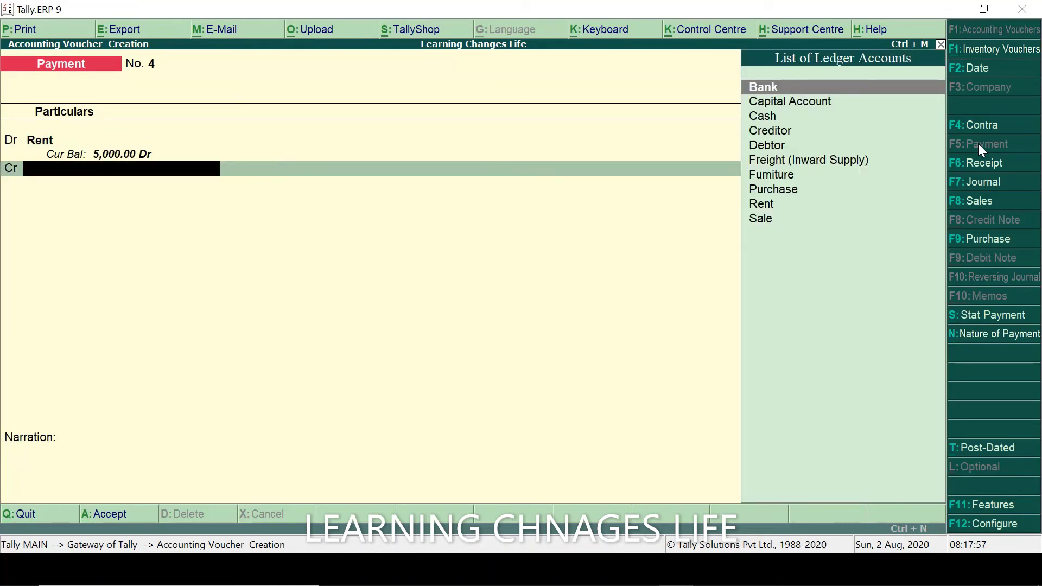
Credit Cash with 5,000 in the Payment voucher
{"action": "type", "text": "Cash"}
{"action": "key", "text": "Return"}
{"action": "key", "text": "Return"}
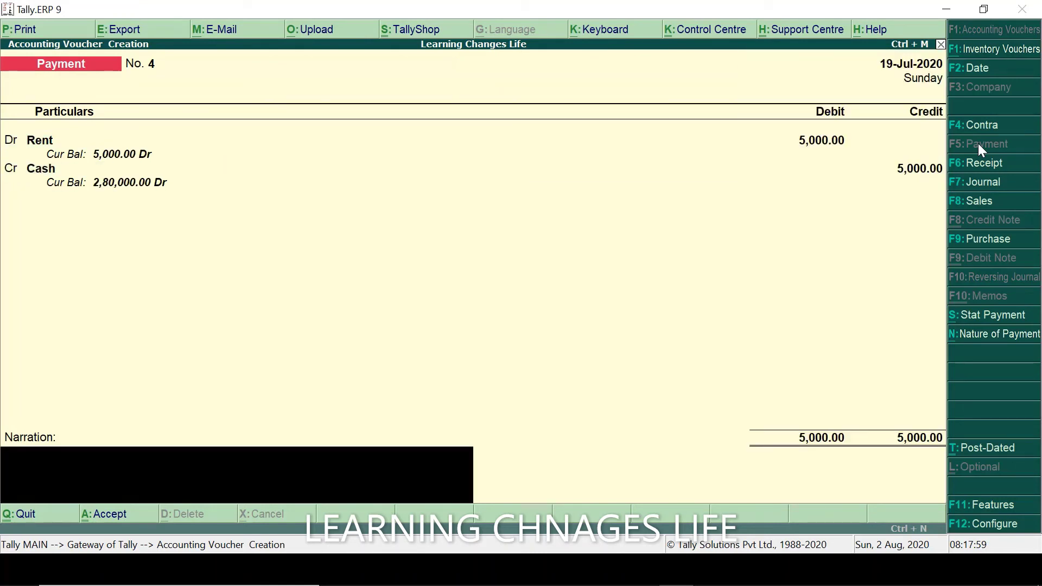
Add the narration "Being Cash paid for Office Rent" and save the rent Payment voucher
{"action": "type", "text": "Being Cash pa"}
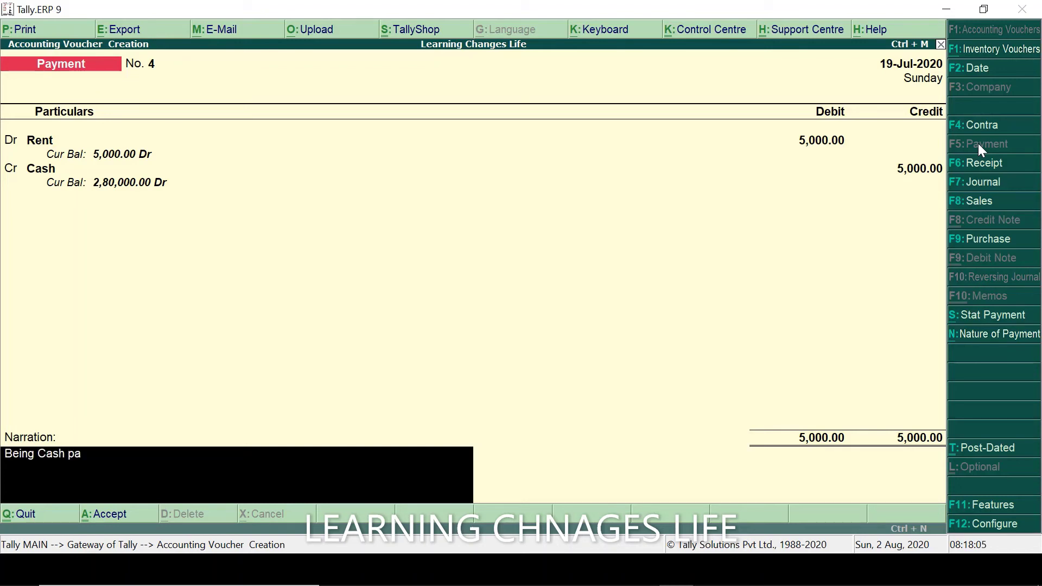
{"action": "type", "text": "id for Office Rent"}
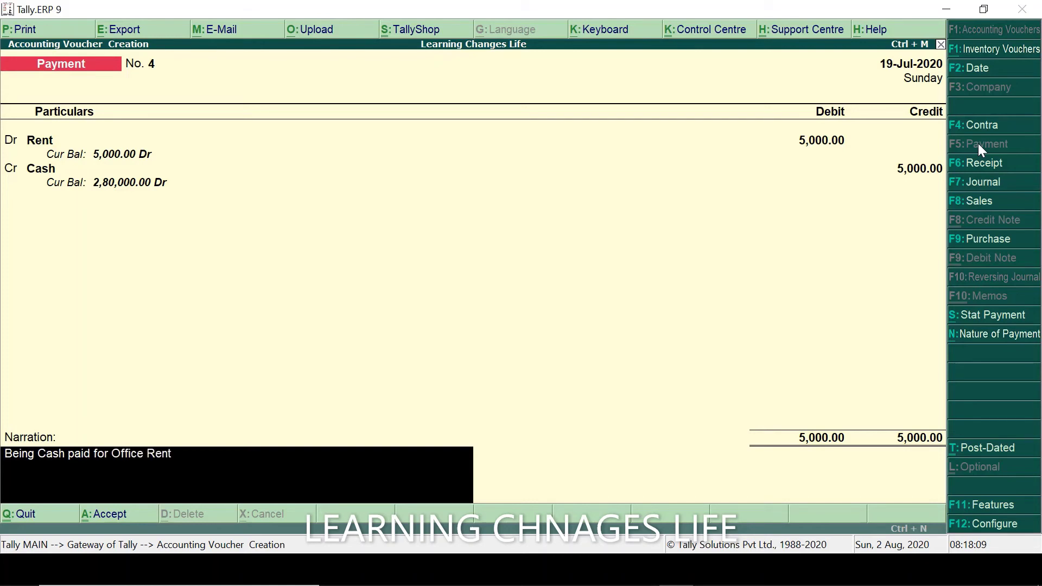
{"action": "key", "text": "Return"}
{"action": "key", "text": "Return"}
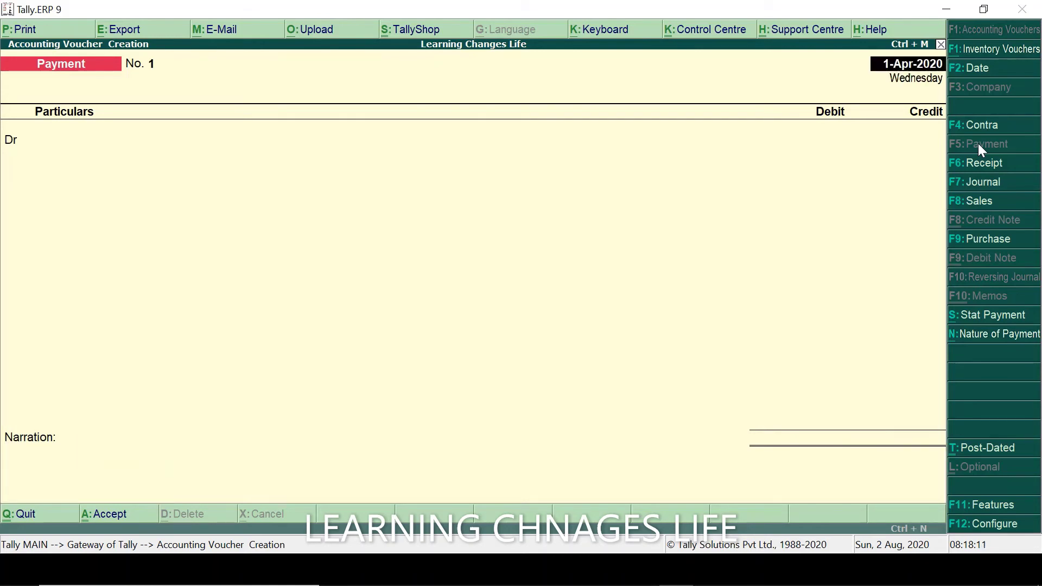
Switch to the Excel workbook and review the remaining transactions, especially transaction 10, the office electricity paid in cash
{"action": "key", "text": "alt+Tab"}
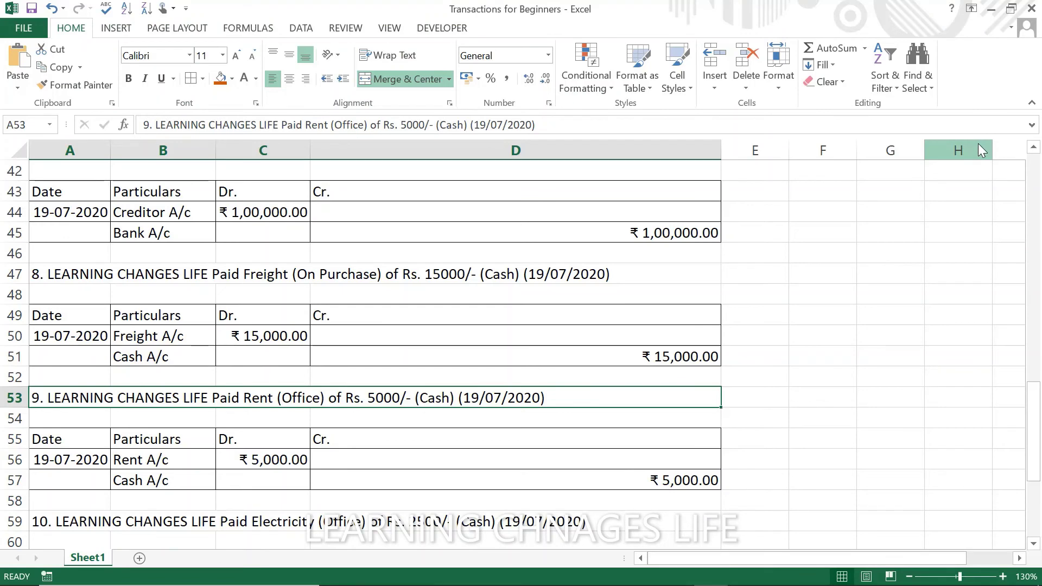
{"action": "key", "text": "Down"}
{"action": "key", "text": "Down"}
{"action": "key", "text": "Down"}
{"action": "key", "text": "Down"}
{"action": "key", "text": "Down"}
{"action": "key", "text": "Down"}
{"action": "key", "text": "Down"}
{"action": "key", "text": "Down"}
{"action": "key", "text": "Down"}
{"action": "key", "text": "Down"}
{"action": "key", "text": "Down"}
{"action": "key", "text": "Down"}
{"action": "key", "text": "Down"}
{"action": "key", "text": "Down"}
{"action": "key", "text": "Down"}
{"action": "key", "text": "Down"}
{"action": "key", "text": "Down"}
{"action": "key", "text": "Down"}
{"action": "key", "text": "Up"}
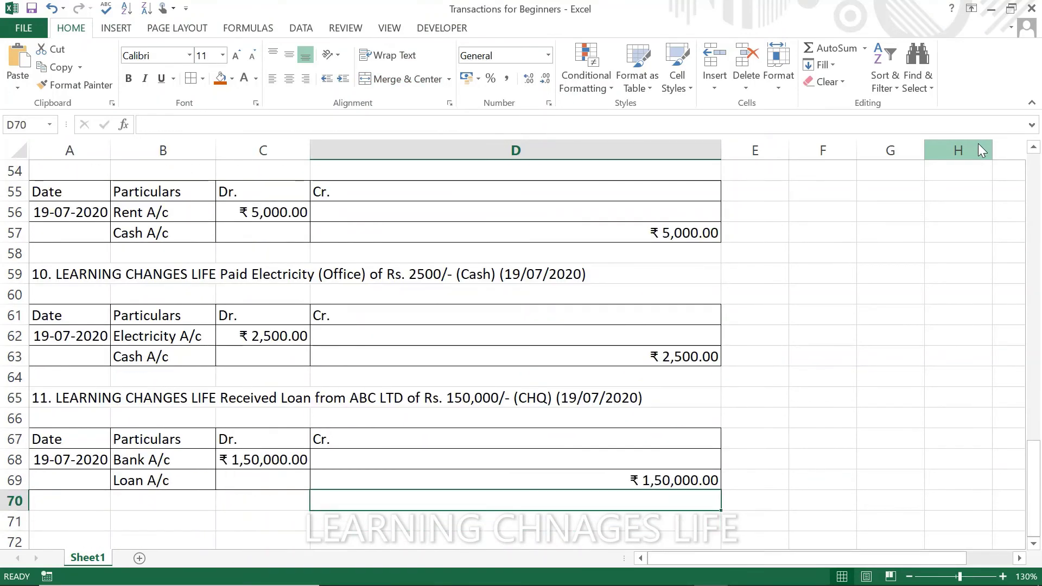
{"action": "key", "text": "Up"}
{"action": "key", "text": "Up"}
{"action": "key", "text": "Up"}
{"action": "key", "text": "Up"}
{"action": "key", "text": "Up"}
{"action": "key", "text": "Up"}
{"action": "key", "text": "Up"}
{"action": "key", "text": "Up"}
{"action": "key", "text": "Up"}
{"action": "key", "text": "Up"}
{"action": "key", "text": "Up"}
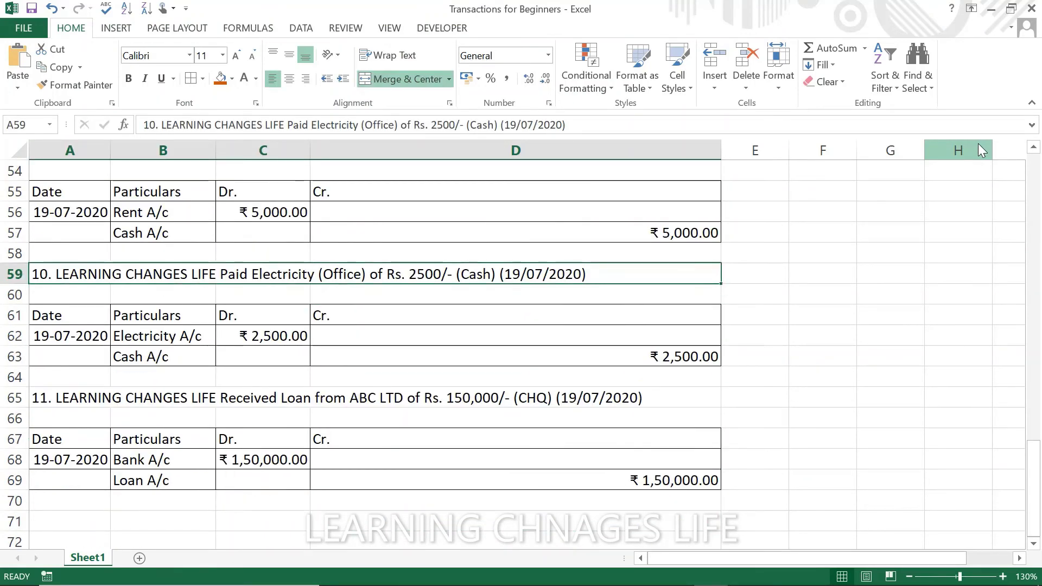
{"action": "key", "text": "alt+Tab"}
{"action": "key", "text": "alt+Tab"}
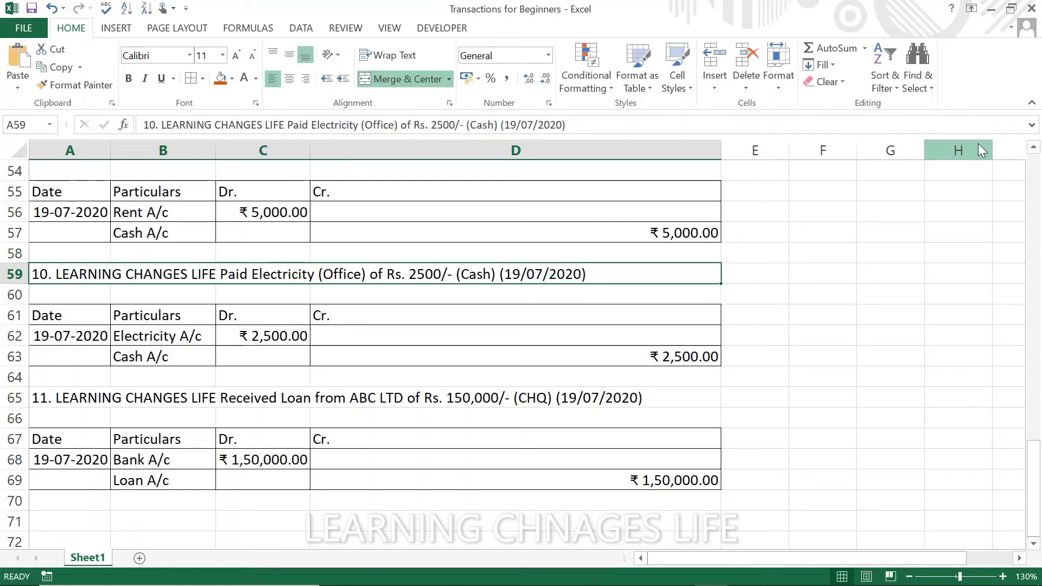
{"action": "key", "text": "Down"}
{"action": "key", "text": "Up"}
{"action": "key", "text": "alt+Tab"}
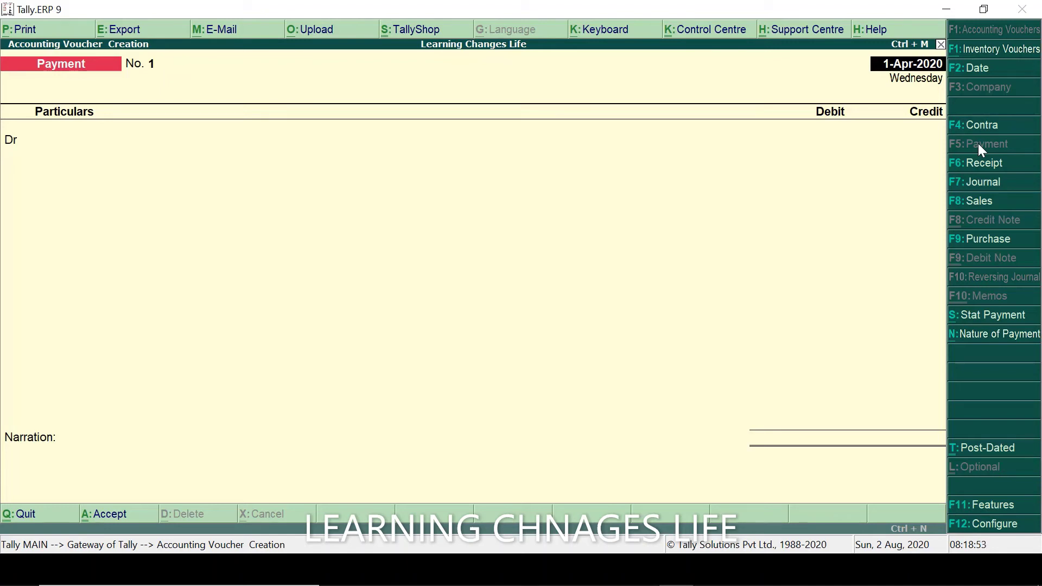
{"action": "key", "text": "alt+Tab"}
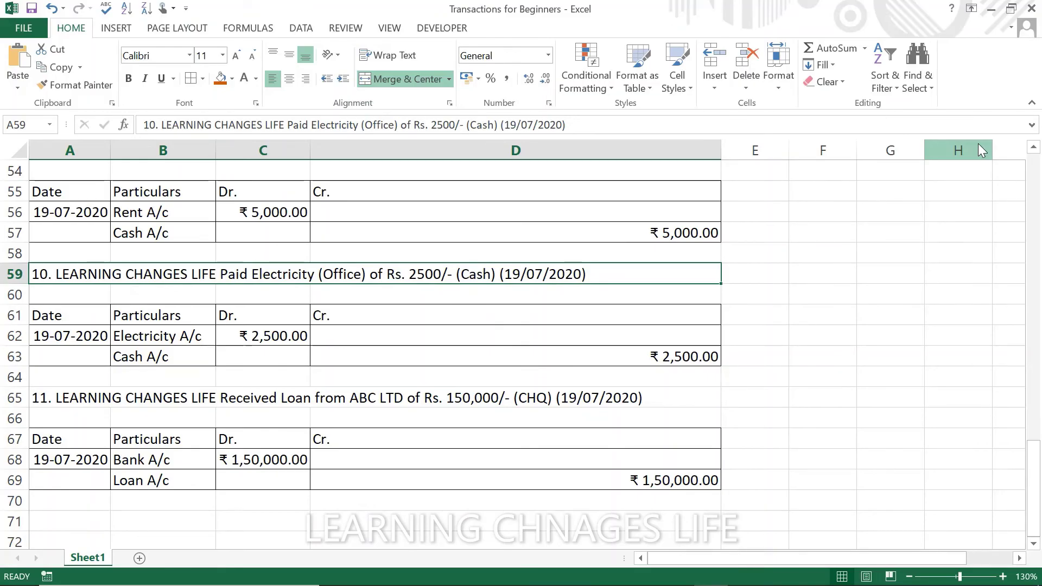
Switch to Tally.ERP 9 and date the new Payment voucher 19-7
{"action": "key", "text": "alt+Tab"}
{"action": "type", "text": "19-7"}
{"action": "key", "text": "Return"}
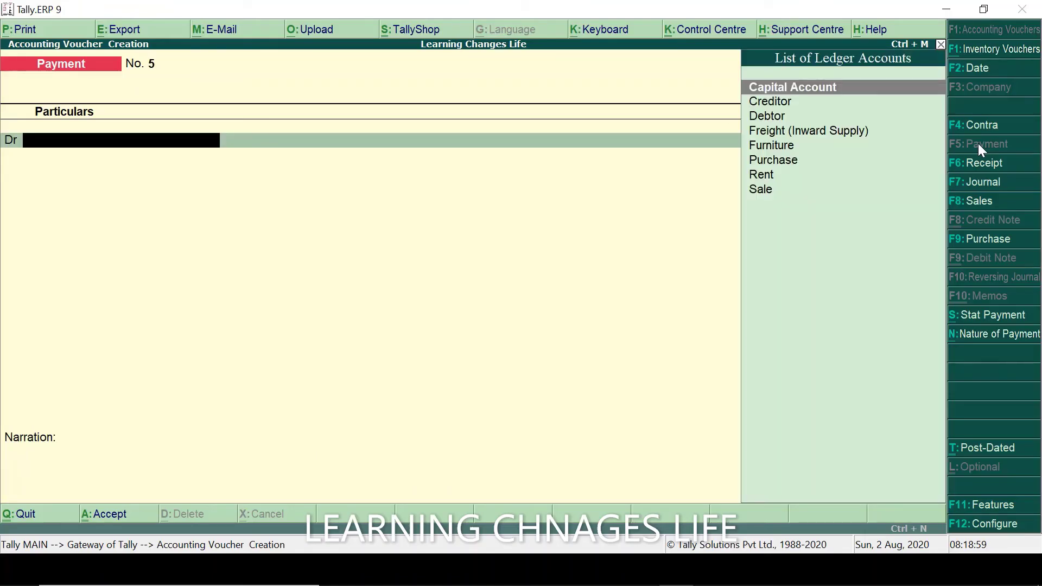
Create an Electricity ledger under Indirect Expenses from the Payment voucher's debit line, keeping the default ledger settings
{"action": "type", "text": "e"}
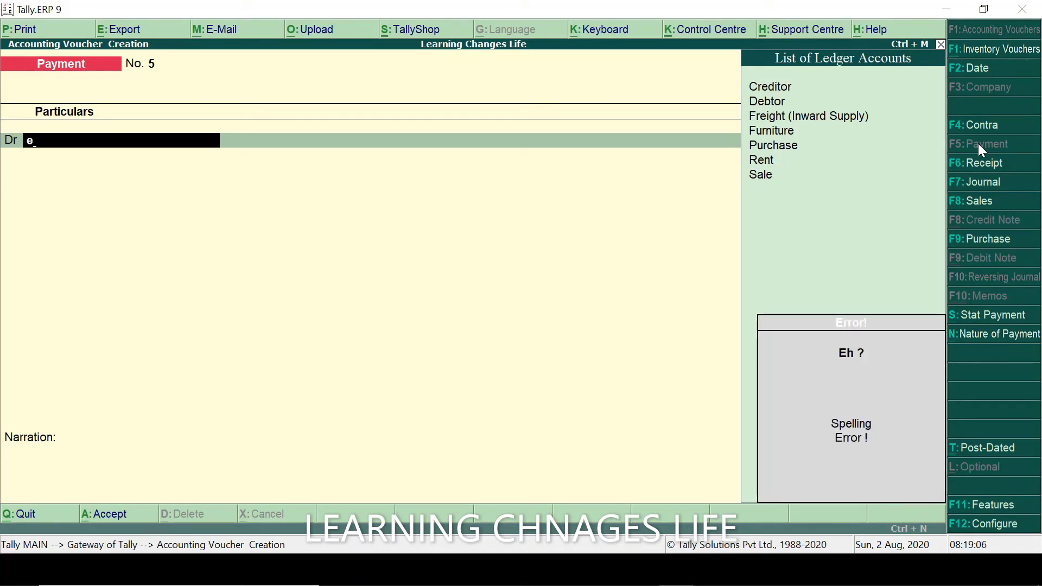
{"action": "key", "text": "alt+c"}
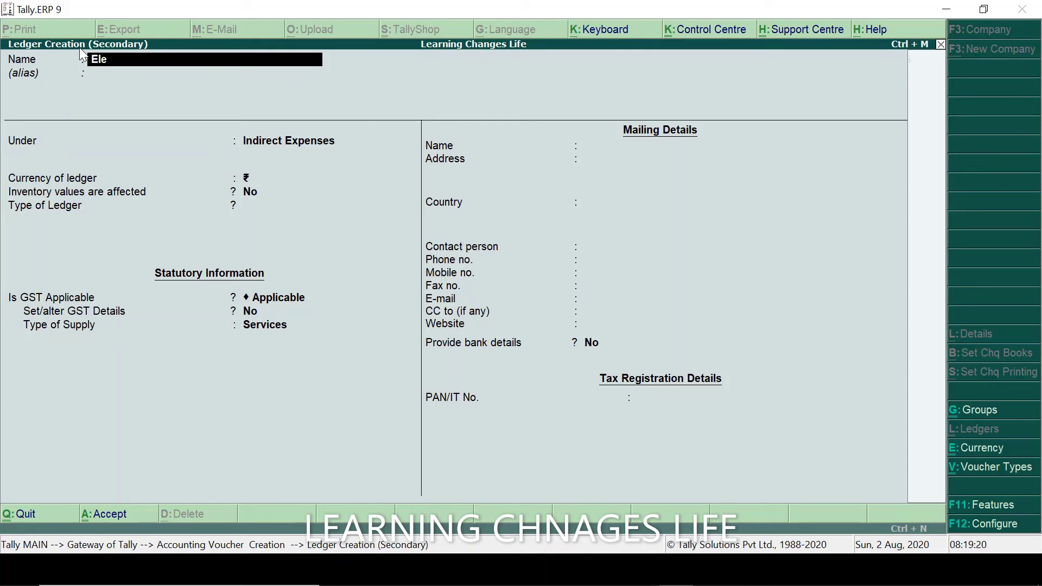
{"action": "type", "text": "ctricity"}
{"action": "key", "text": "Return"}
{"action": "key", "text": "Return"}
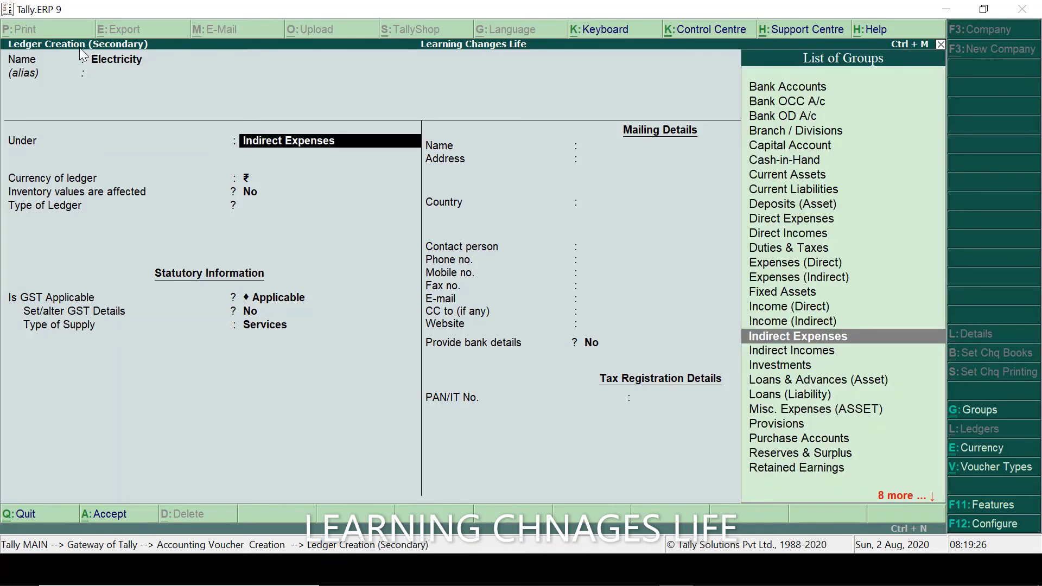
{"action": "key", "text": "Return"}
{"action": "key", "text": "Return"}
{"action": "key", "text": "Return"}
{"action": "key", "text": "Return"}
{"action": "key", "text": "Return"}
{"action": "key", "text": "Return"}
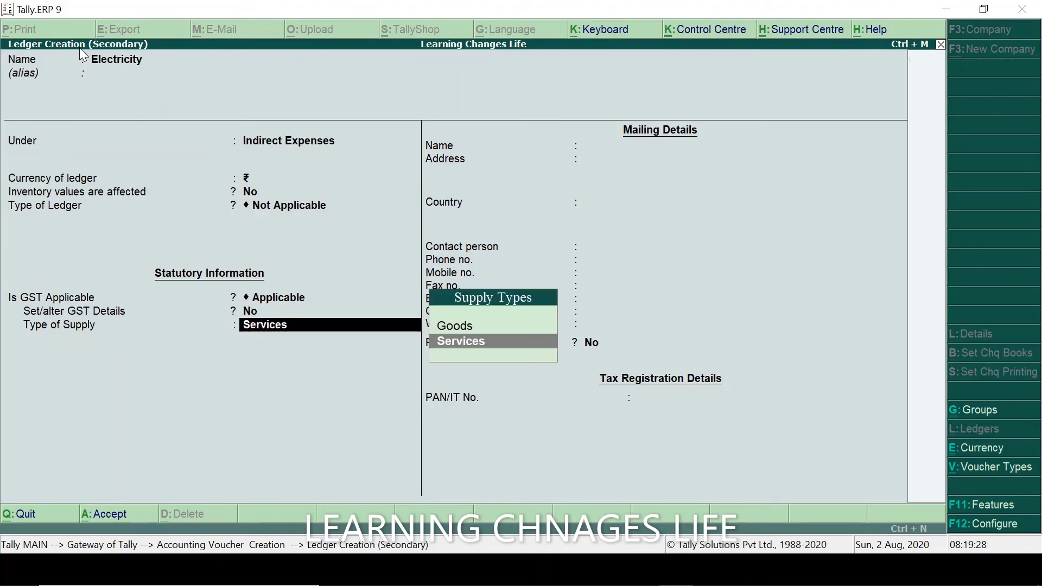
{"action": "key", "text": "Return"}
{"action": "key", "text": "Return"}
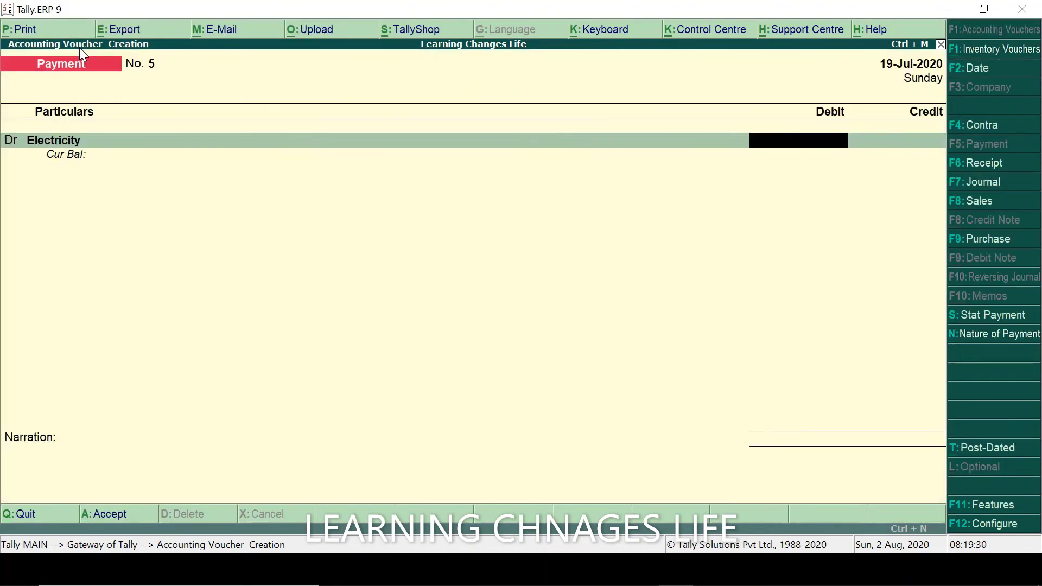
Debit Electricity with 2,500 in the Payment voucher, checking the amount against the Excel workbook
{"action": "key", "text": "alt+Tab"}
{"action": "key", "text": "alt+Tab"}
{"action": "type", "text": "2500"}
{"action": "key", "text": "Return"}
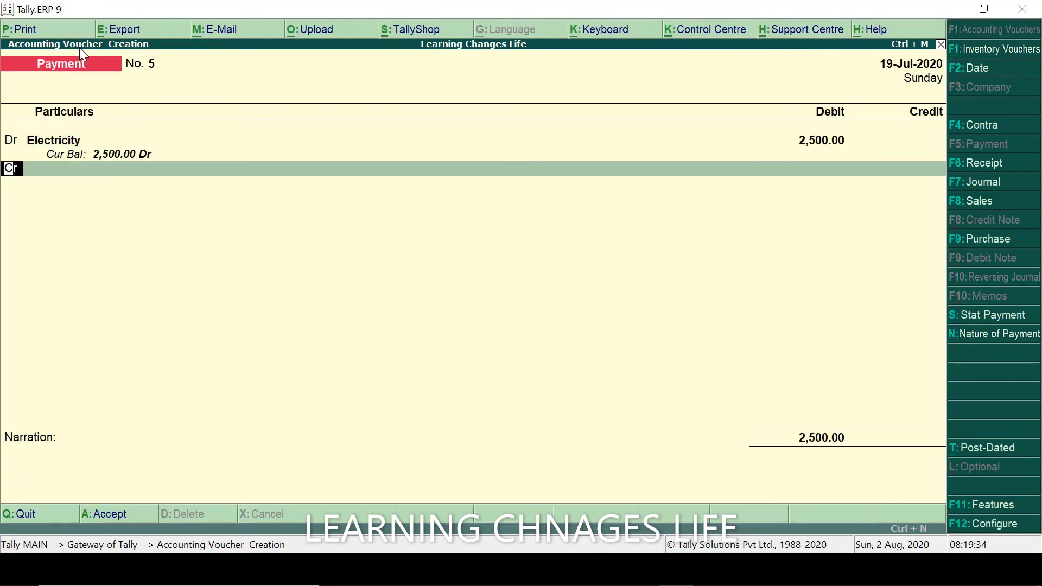
Credit Cash with 2,500 in the Payment voucher
{"action": "key", "text": "Return"}
{"action": "type", "text": "Cash"}
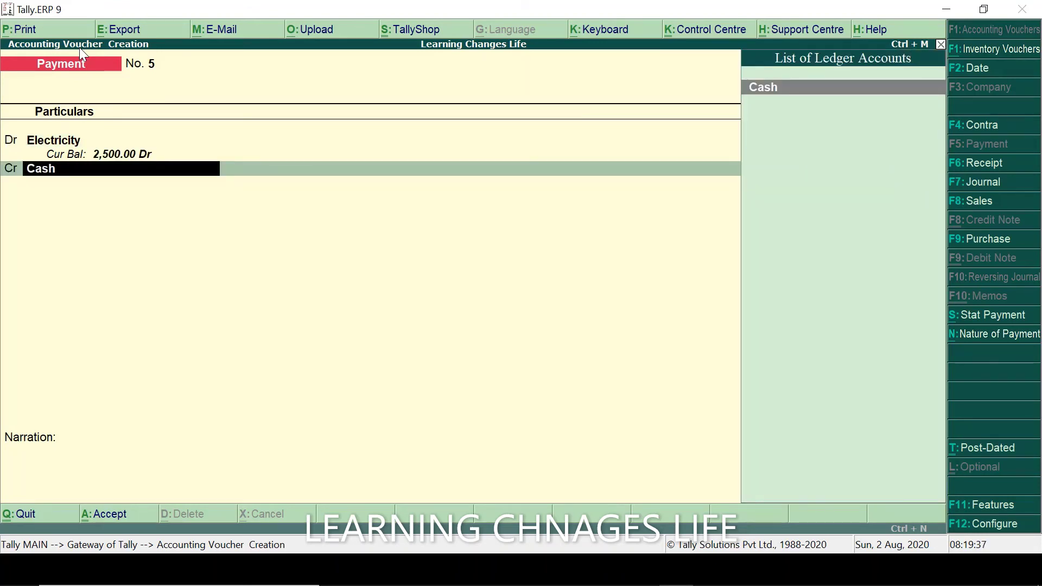
{"action": "key", "text": "Return"}
{"action": "key", "text": "Return"}
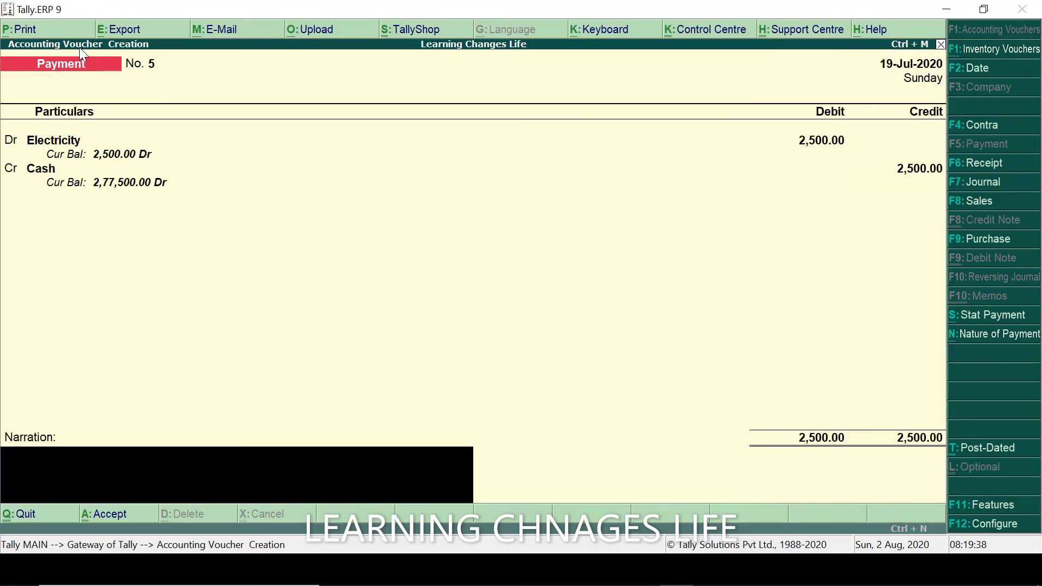
Add the narration "Being Cash paid for Electricity" and save the electricity Payment voucher
{"action": "type", "text": "BEing"}
{"action": "key", "text": "BackSpace"}
{"action": "key", "text": "BackSpace"}
{"action": "key", "text": "BackSpace"}
{"action": "key", "text": "BackSpace"}
{"action": "type", "text": "eing Cash oa"}
{"action": "key", "text": "BackSpace"}
{"action": "key", "text": "BackSpace"}
{"action": "type", "text": "paid for"}
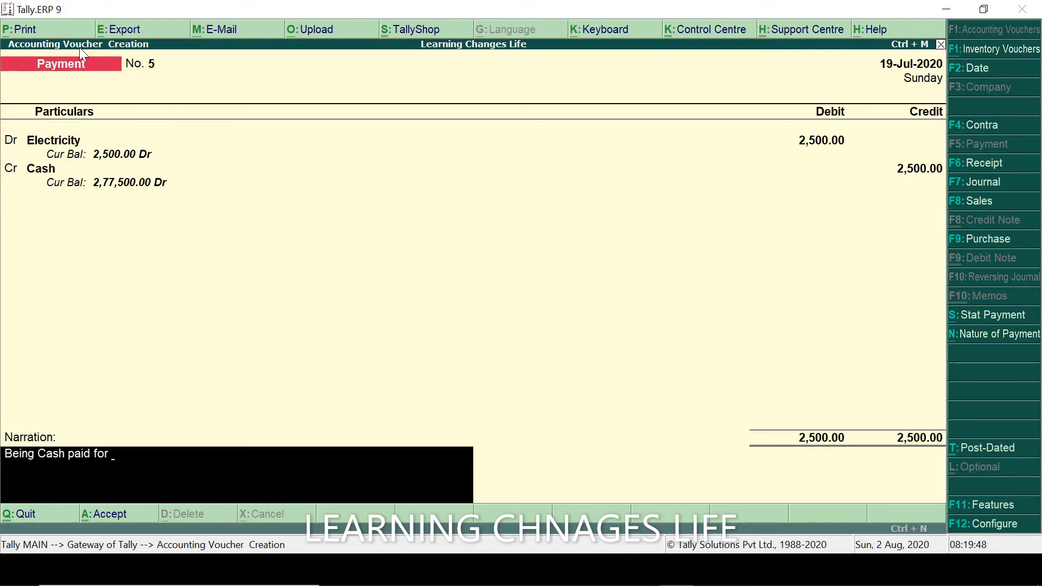
{"action": "type", "text": " Electricity"}
{"action": "key", "text": "Return"}
{"action": "key", "text": "Return"}
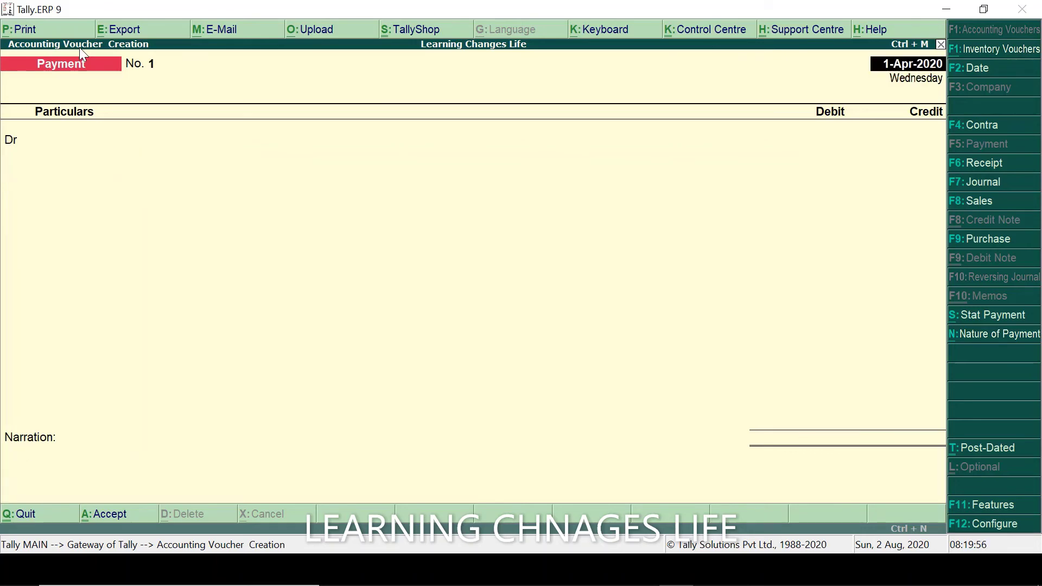
Switch to the Excel workbook and review transaction 11, the loan received from ABC LTD by cheque
{"action": "key", "text": "alt+Tab"}
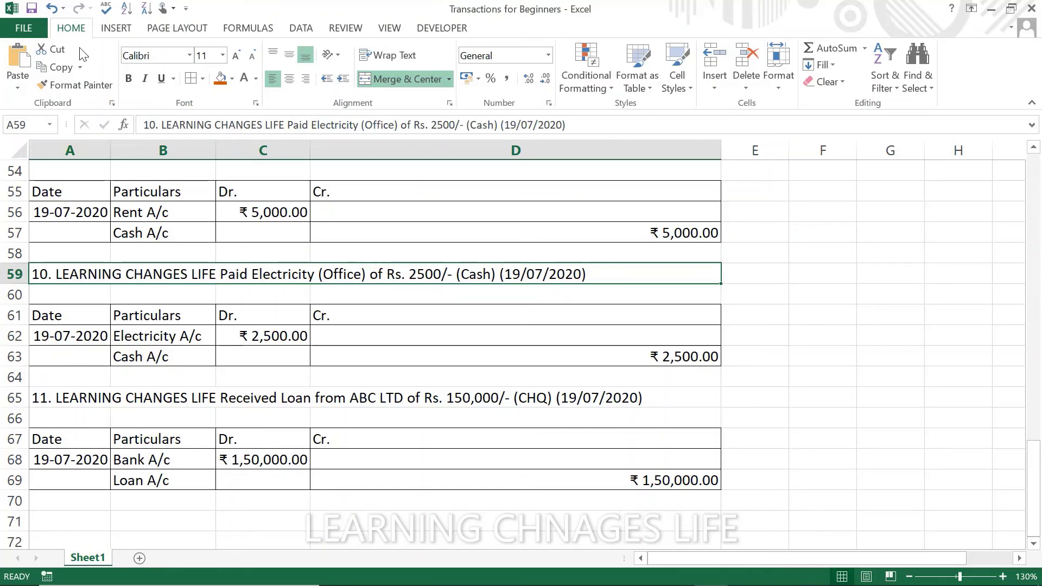
{"action": "key", "text": "Down"}
{"action": "key", "text": "Down"}
{"action": "key", "text": "Down"}
{"action": "key", "text": "Left"}
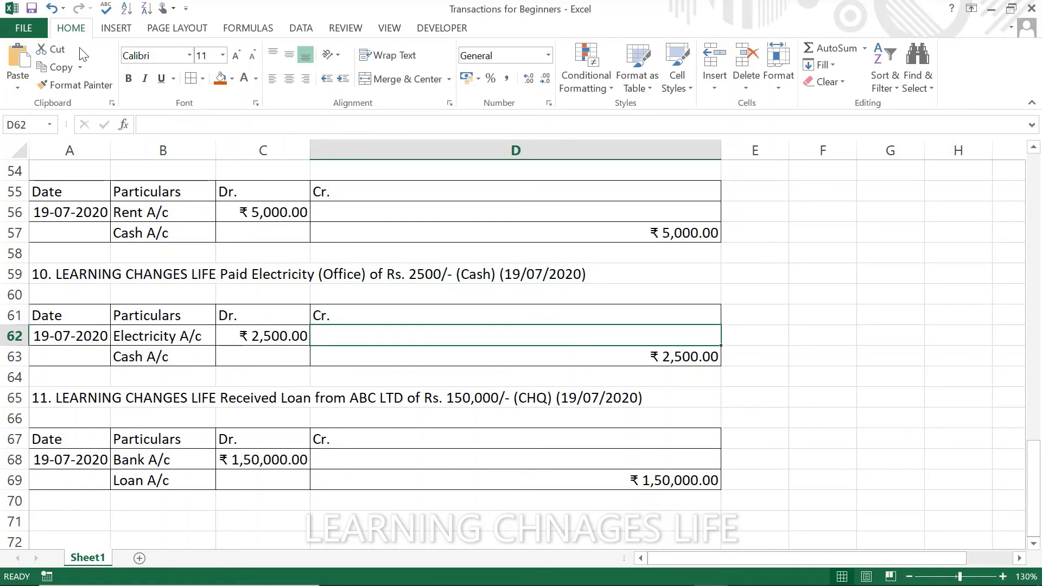
{"action": "key", "text": "Left"}
{"action": "key", "text": "Left"}
{"action": "key", "text": "Down"}
{"action": "key", "text": "Down"}
{"action": "key", "text": "Down"}
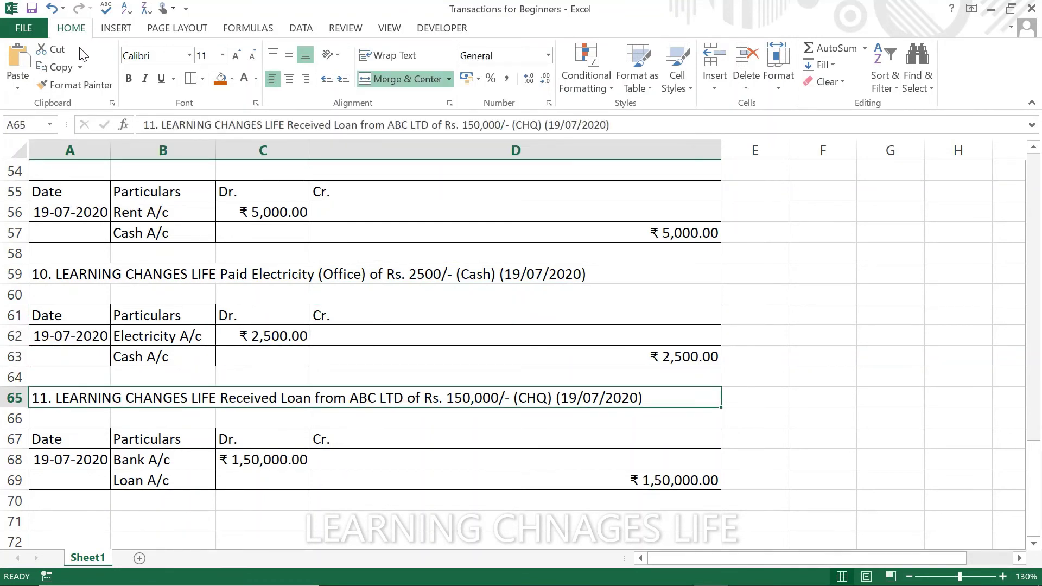
{"action": "key", "text": "alt+Tab"}
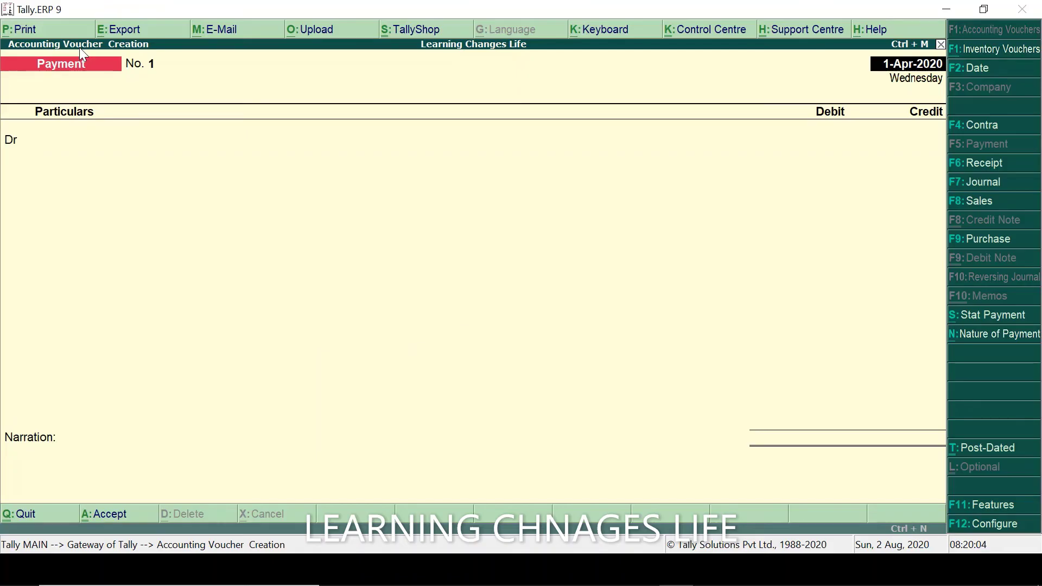
{"action": "key", "text": "alt+Tab"}
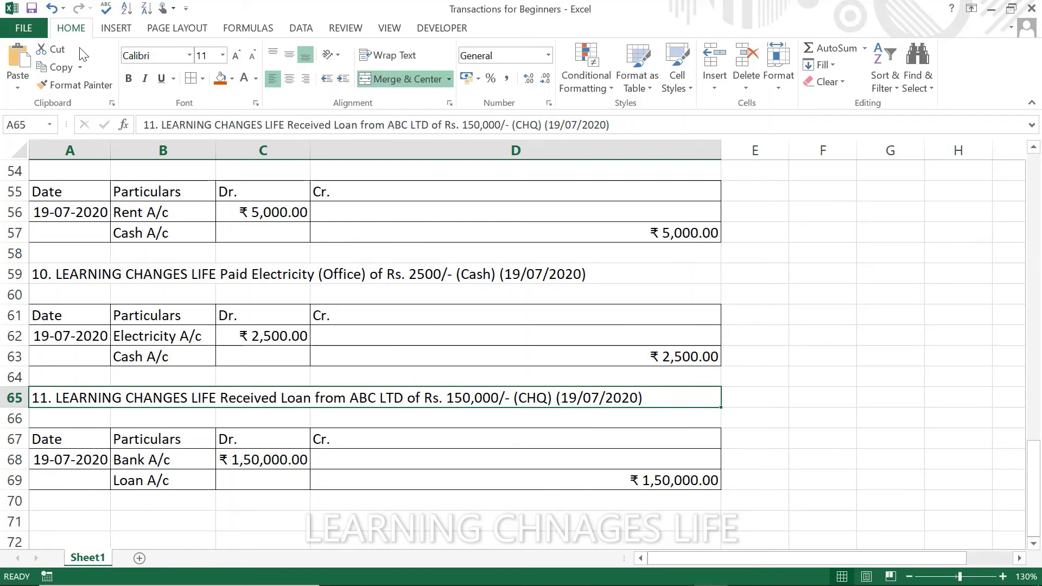
Switch to Tally.ERP 9 and start a Receipt voucher dated 19.7, checking the date in the workbook
{"action": "key", "text": "alt+Tab"}
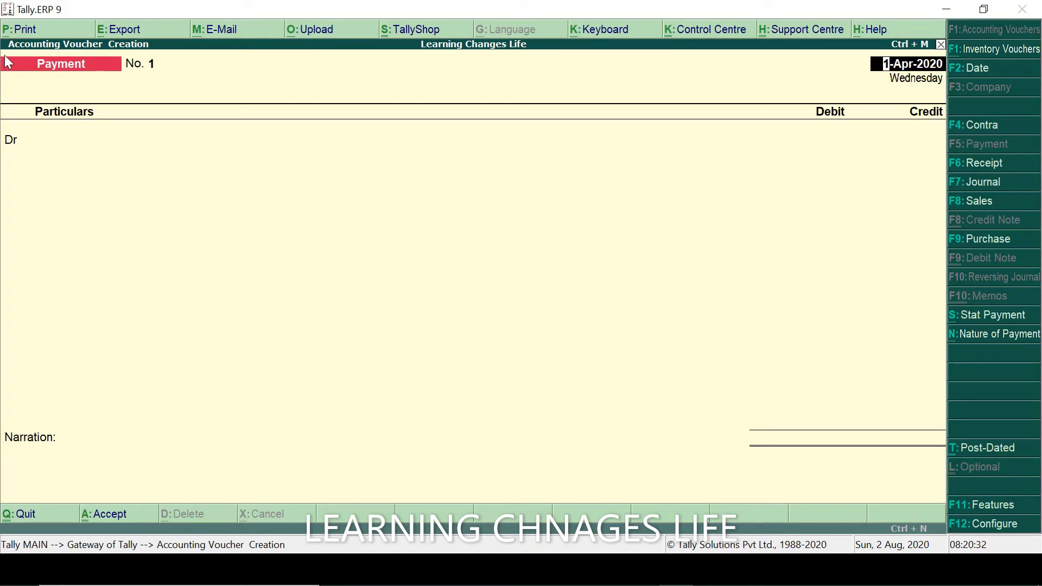
{"action": "key", "text": "F6"}
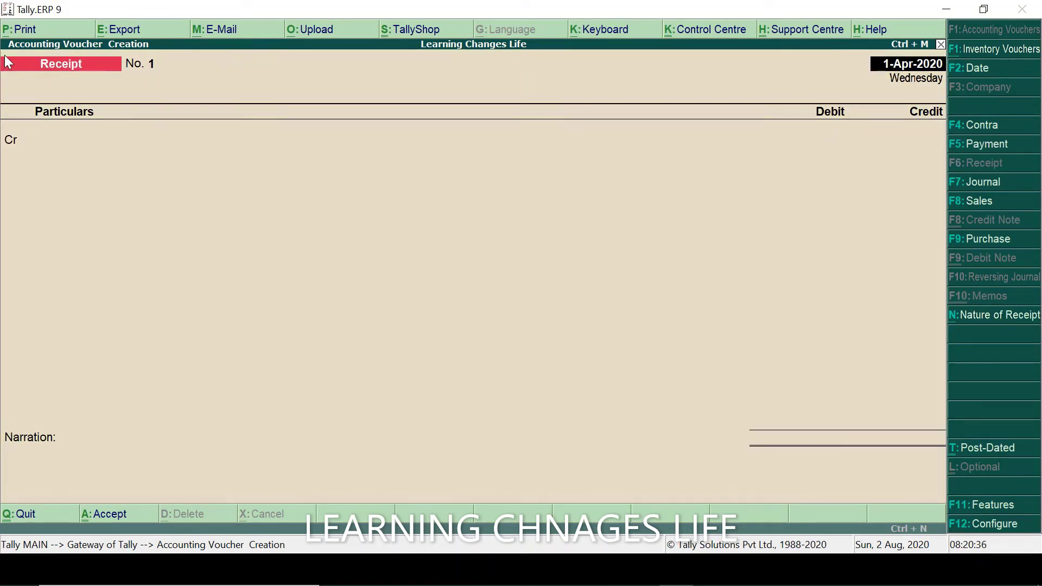
{"action": "key", "text": "alt+Tab"}
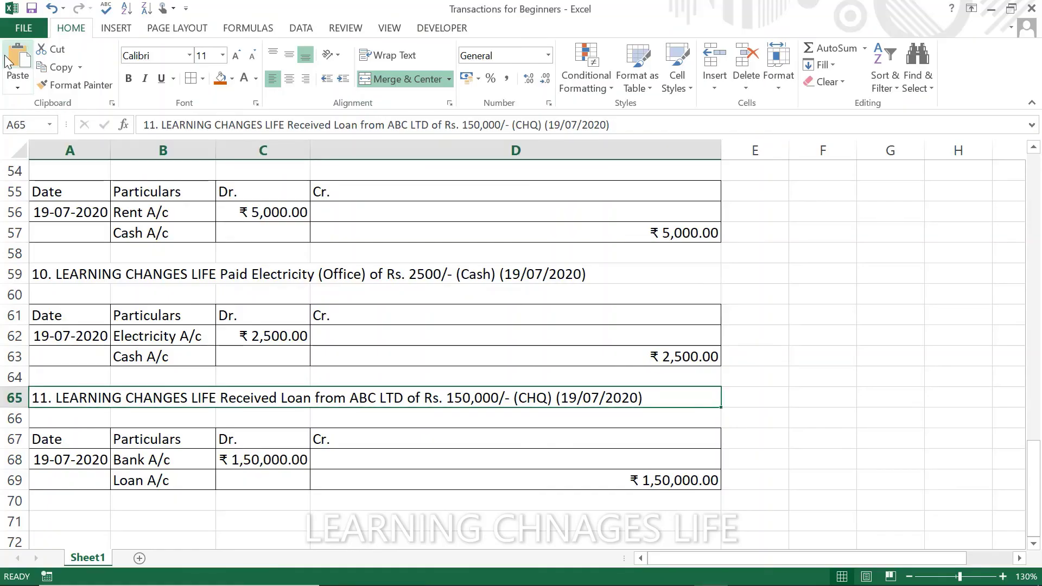
{"action": "key", "text": "alt+Tab"}
{"action": "type", "text": "19.7"}
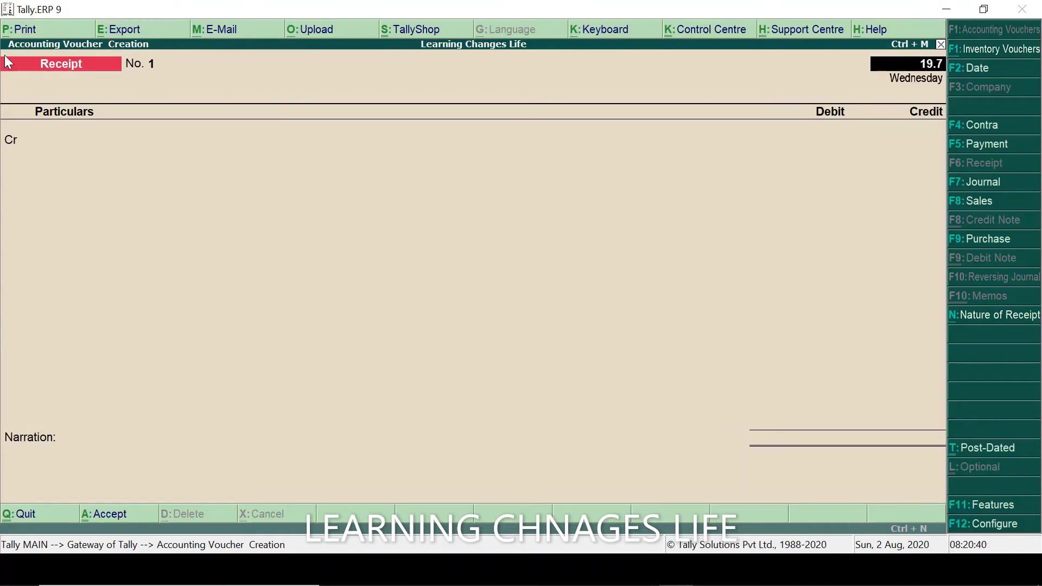
{"action": "key", "text": "Return"}
Start a new ledger named ABC LTD from the Receipt voucher's credit line, checking the lender in the Excel workbook
{"action": "key", "text": "alt+Tab"}
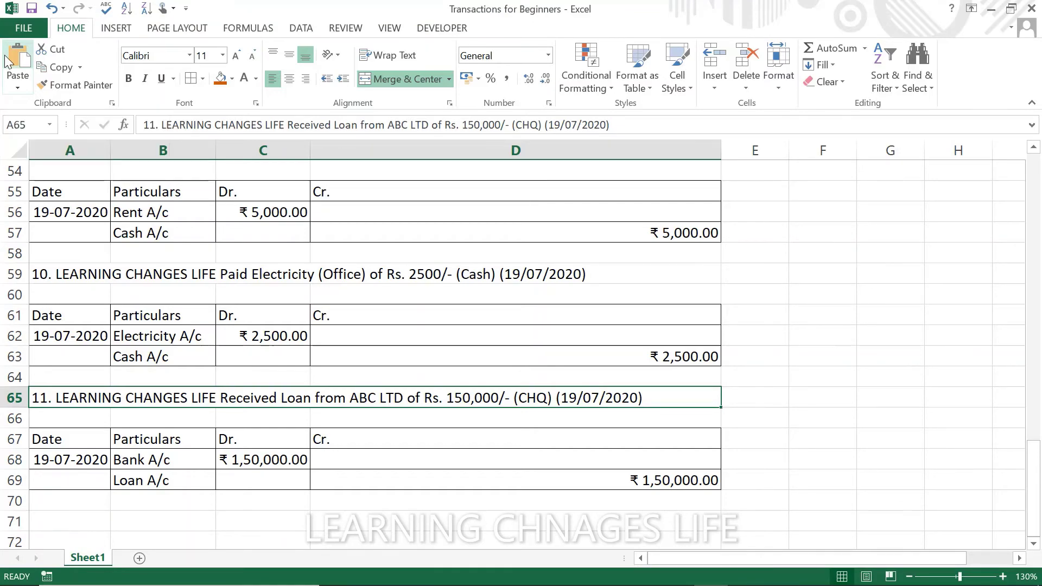
{"action": "key", "text": "alt+Tab"}
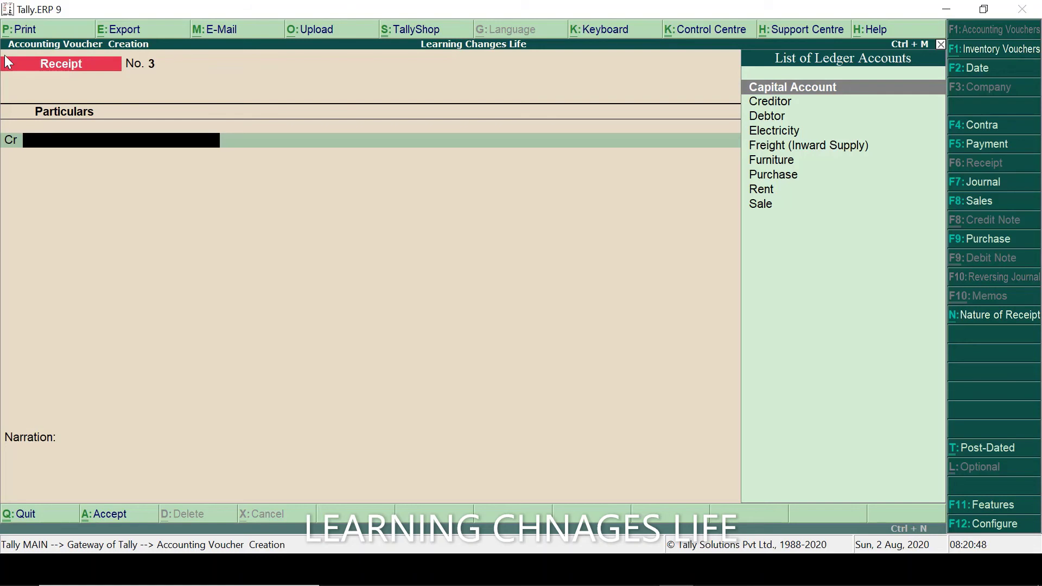
{"action": "key", "text": "alt+c"}
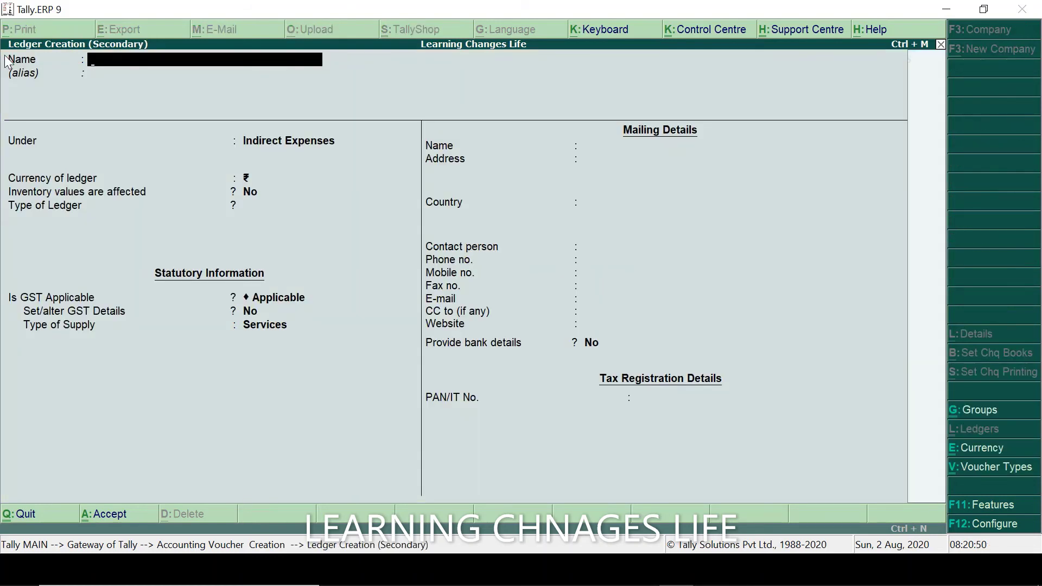
{"action": "type", "text": "ABC LTD"}
{"action": "key", "text": "Return"}
{"action": "key", "text": "Return"}
Recheck transaction 11 in the workbook and place the ABC LTD ledger under Unsecured Loans
{"action": "key", "text": "alt+Tab"}
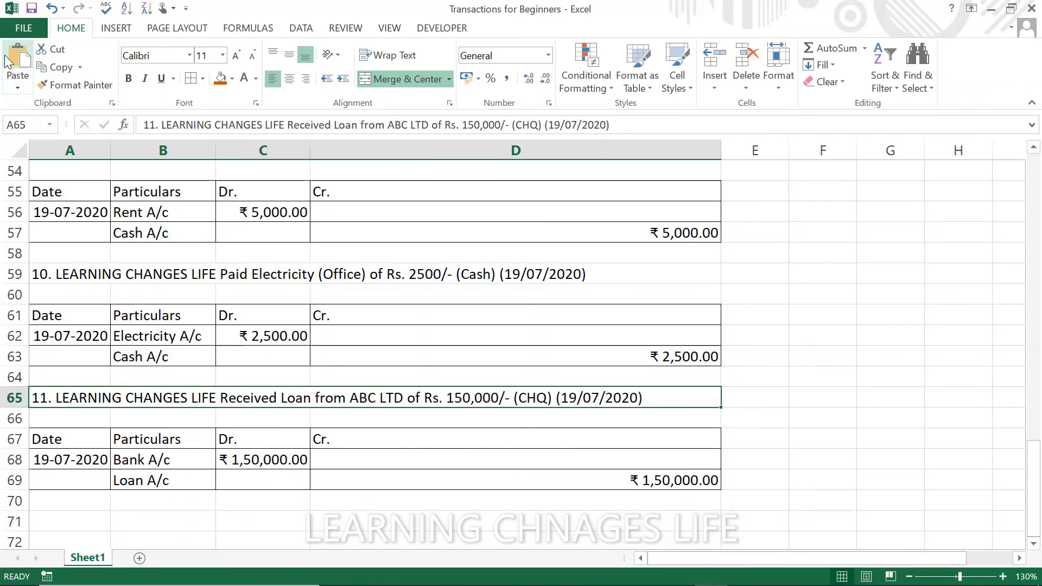
{"action": "key", "text": "Down"}
{"action": "key", "text": "Up"}
{"action": "key", "text": "alt+Tab"}
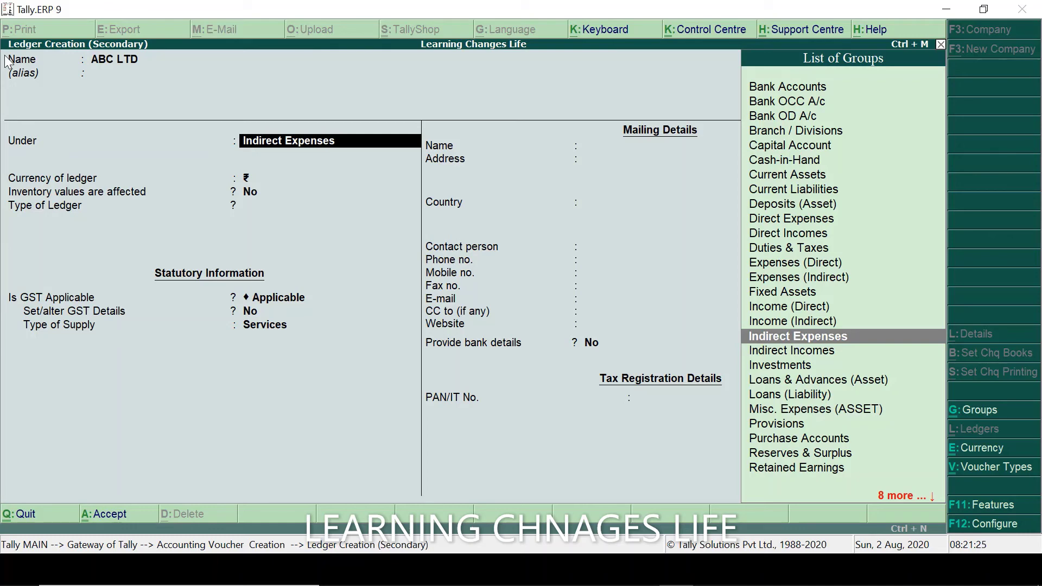
{"action": "key", "text": "alt+Tab"}
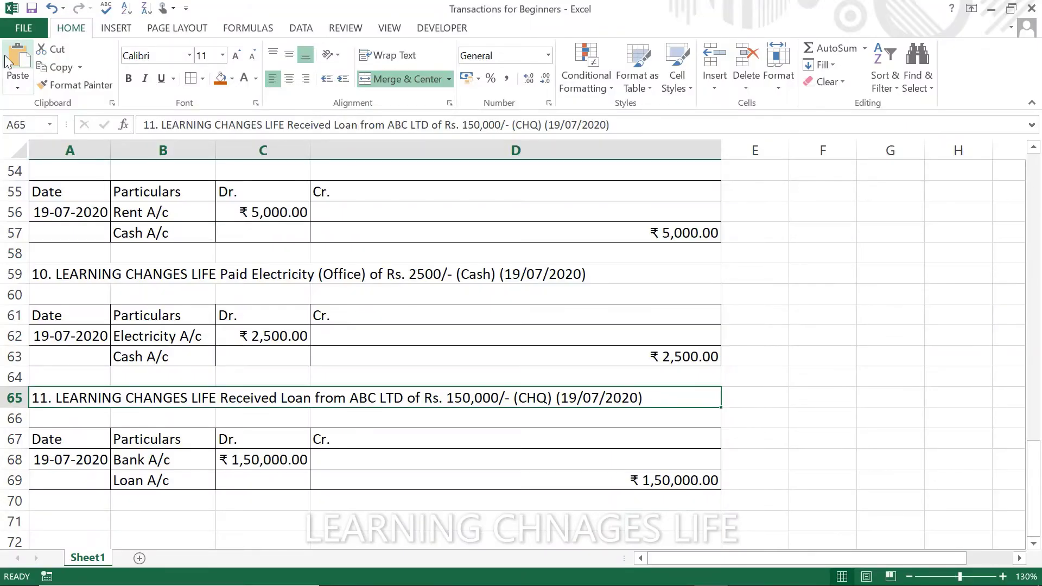
{"action": "key", "text": "alt+Tab"}
{"action": "type", "text": "un"}
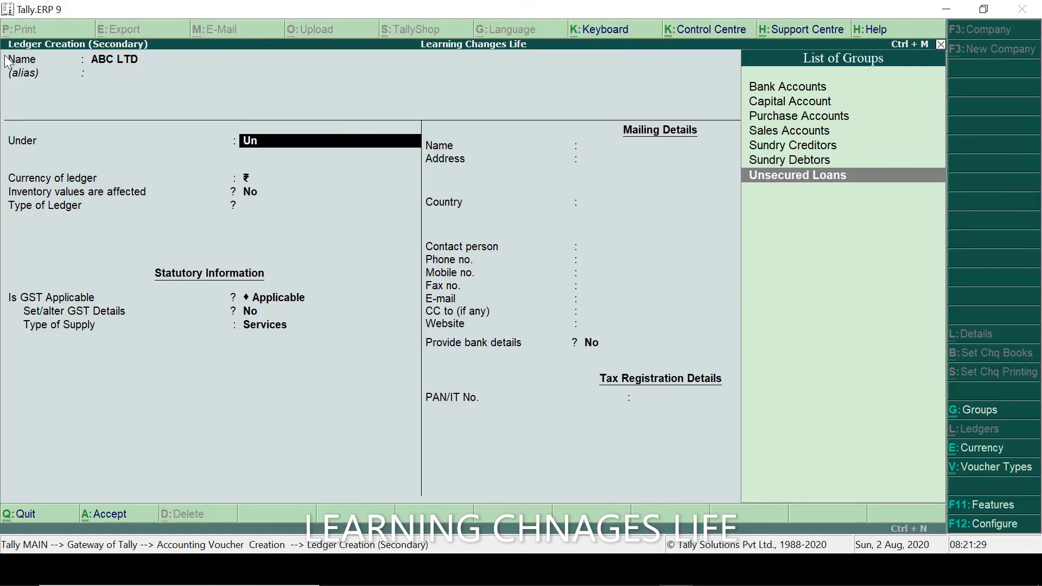
{"action": "type", "text": "se"}
{"action": "key", "text": "Return"}
Keep the default values in the remaining ABC LTD ledger fields and save the ledger
{"action": "key", "text": "Return"}
{"action": "key", "text": "Return"}
{"action": "key", "text": "Return"}
{"action": "key", "text": "Return"}
{"action": "key", "text": "Return"}
{"action": "key", "text": "Return"}
{"action": "key", "text": "Return"}
{"action": "key", "text": "Return"}
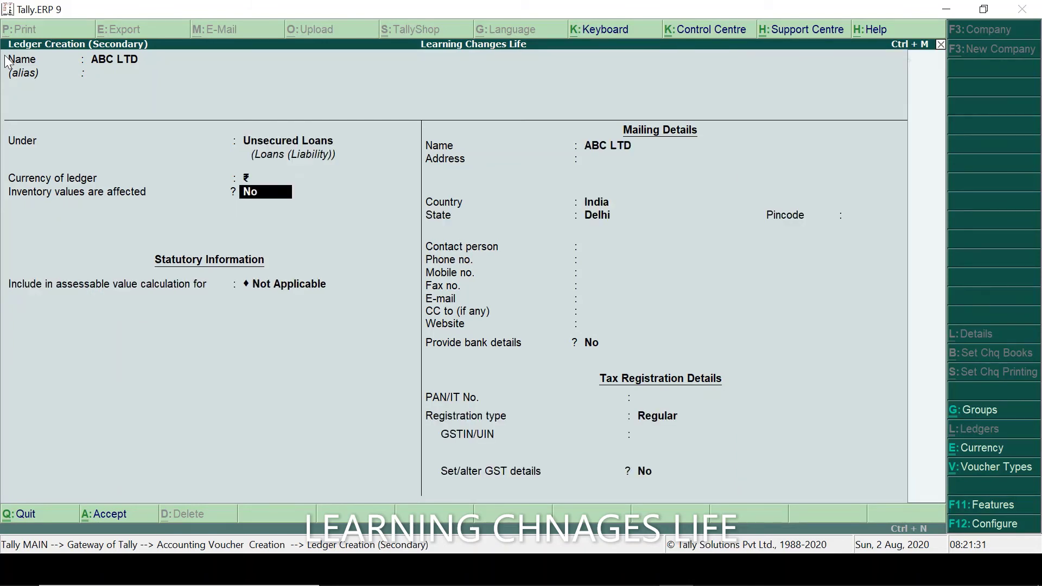
{"action": "key", "text": "Return"}
{"action": "key", "text": "Return"}
{"action": "key", "text": "Return"}
{"action": "key", "text": "Return"}
{"action": "key", "text": "Return"}
{"action": "key", "text": "Return"}
{"action": "key", "text": "Return"}
{"action": "key", "text": "Return"}
{"action": "key", "text": "Return"}
{"action": "key", "text": "Return"}
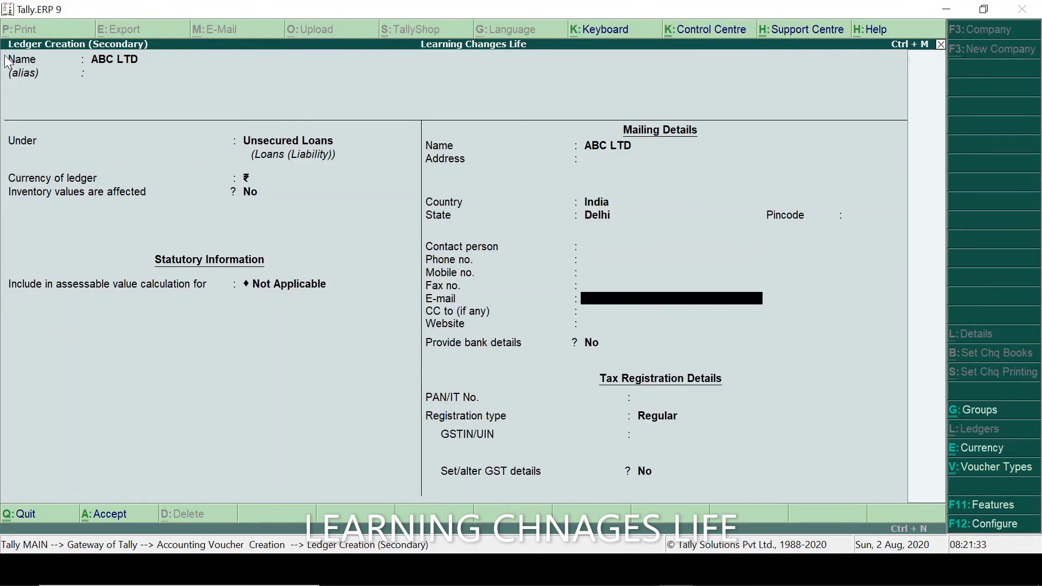
{"action": "key", "text": "Return"}
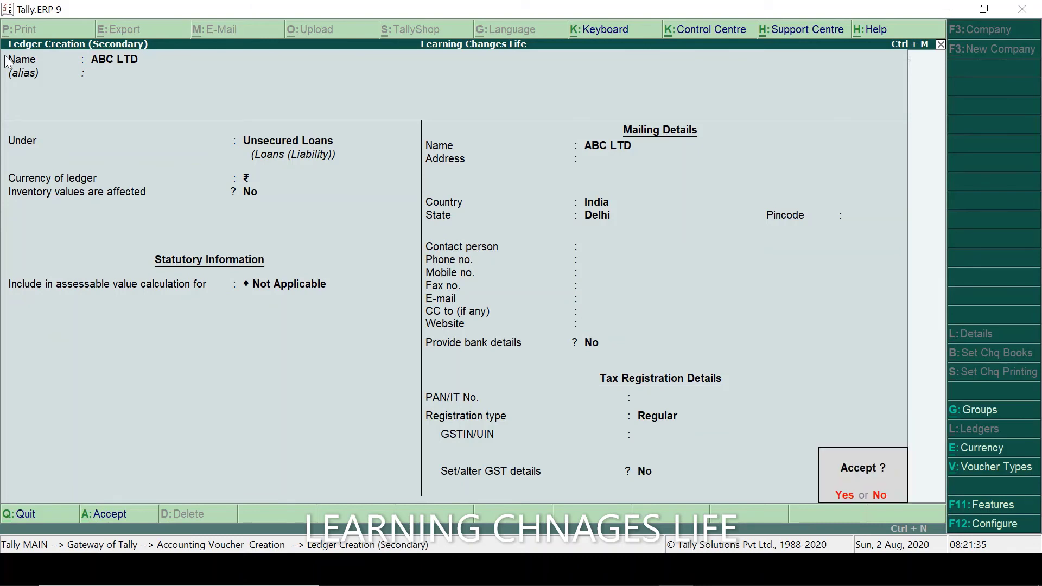
{"action": "key", "text": "Return"}
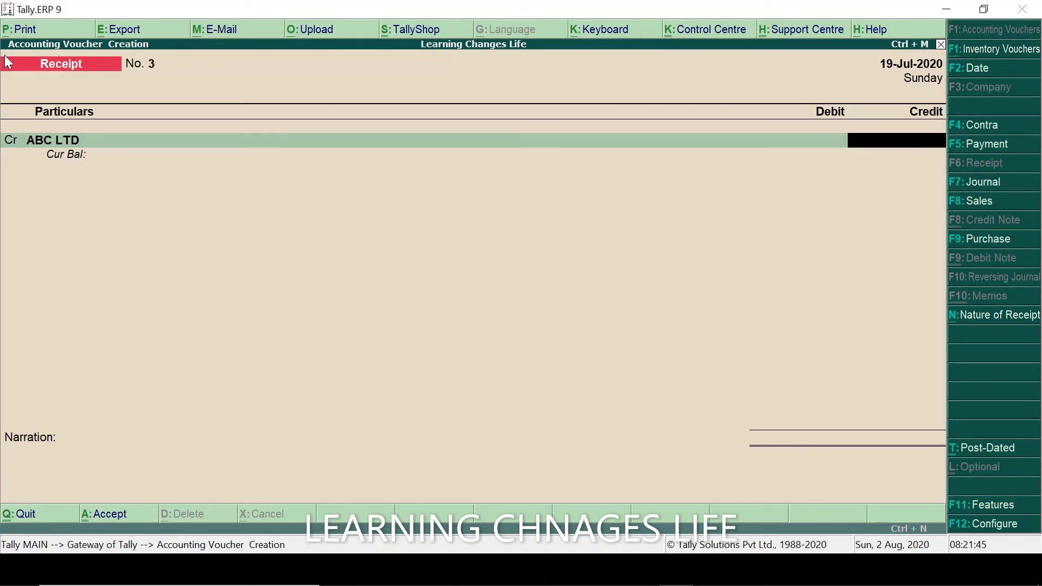
Credit ABC LTD with 150000 in the Receipt voucher, checking the loan amount against the Excel workbook
{"action": "key", "text": "alt+Tab"}
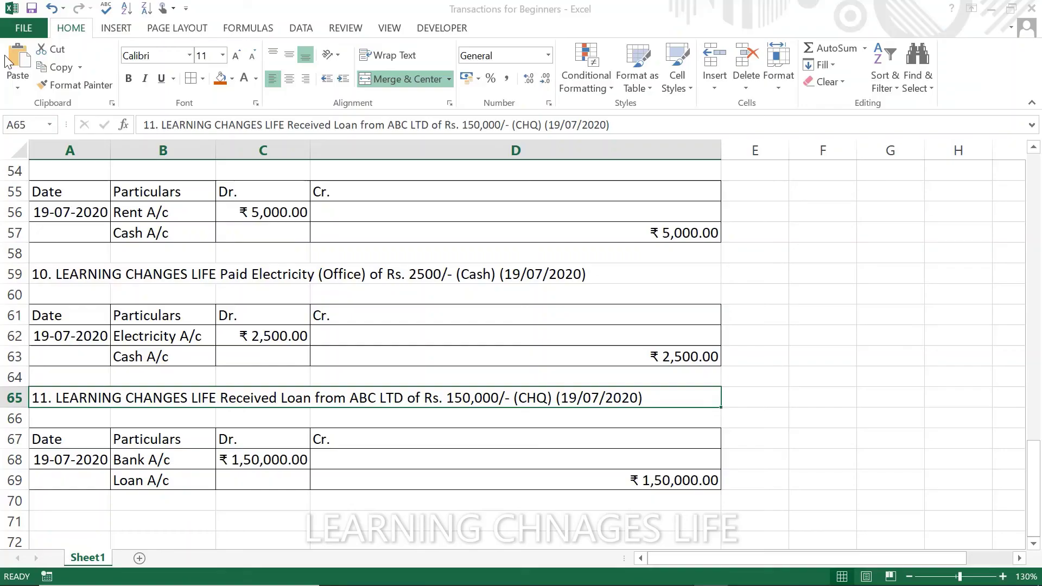
{"action": "key", "text": "alt+Tab"}
{"action": "key", "text": "alt+Tab"}
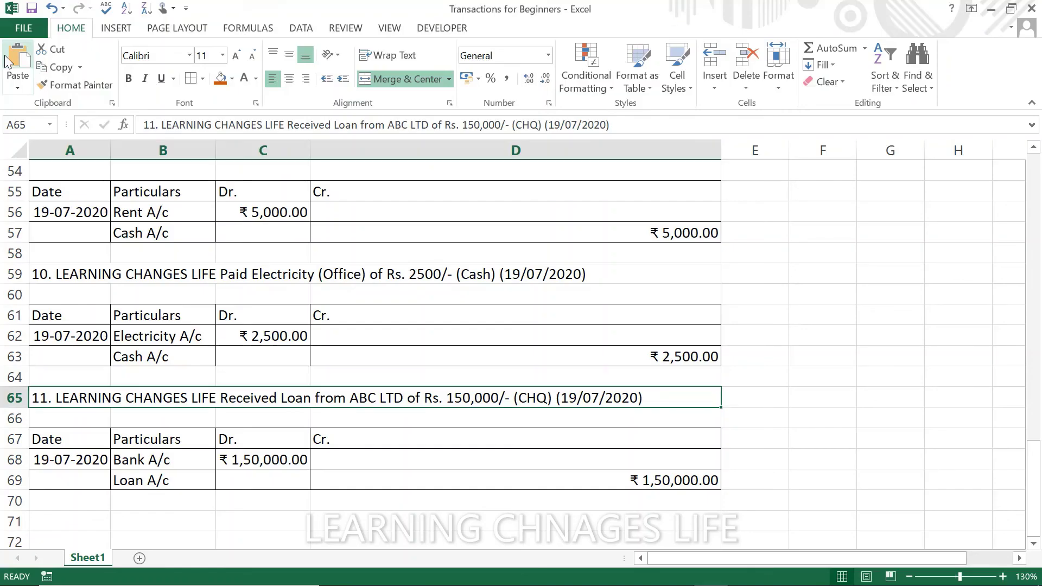
{"action": "key", "text": "alt+Tab"}
{"action": "type", "text": "150000"}
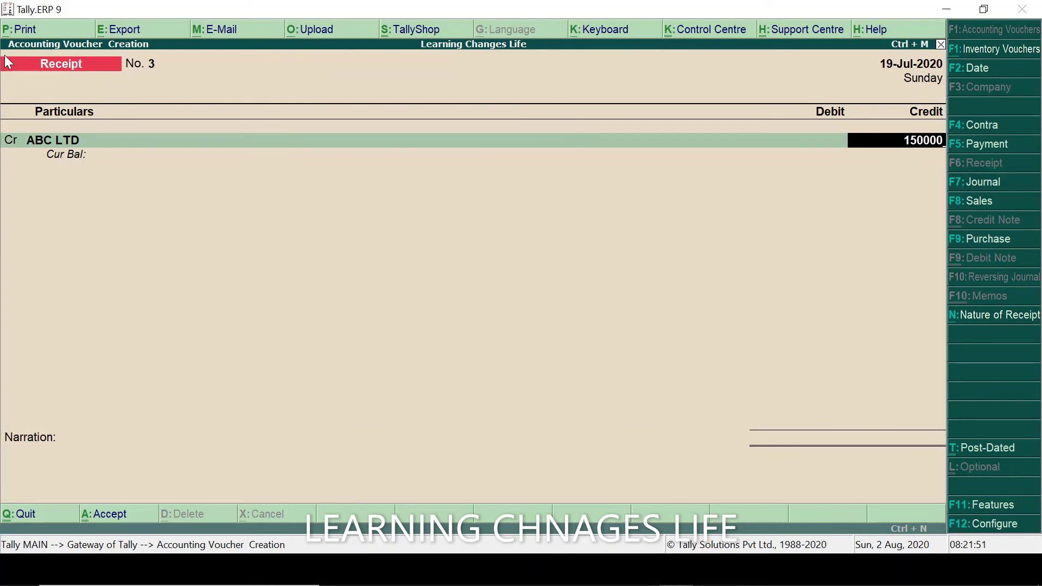
{"action": "key", "text": "Return"}
Debit the Bank ledger with 1,50,000 in the Receipt voucher, rechecking the Excel workbook, and proceed to the narration
{"action": "type", "text": "Bank"}
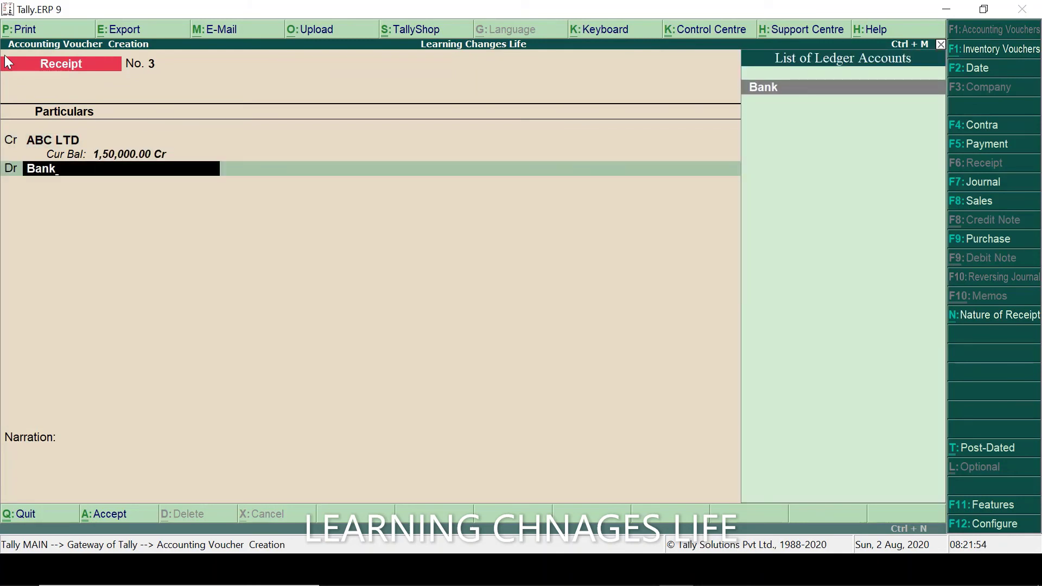
{"action": "key", "text": "Return"}
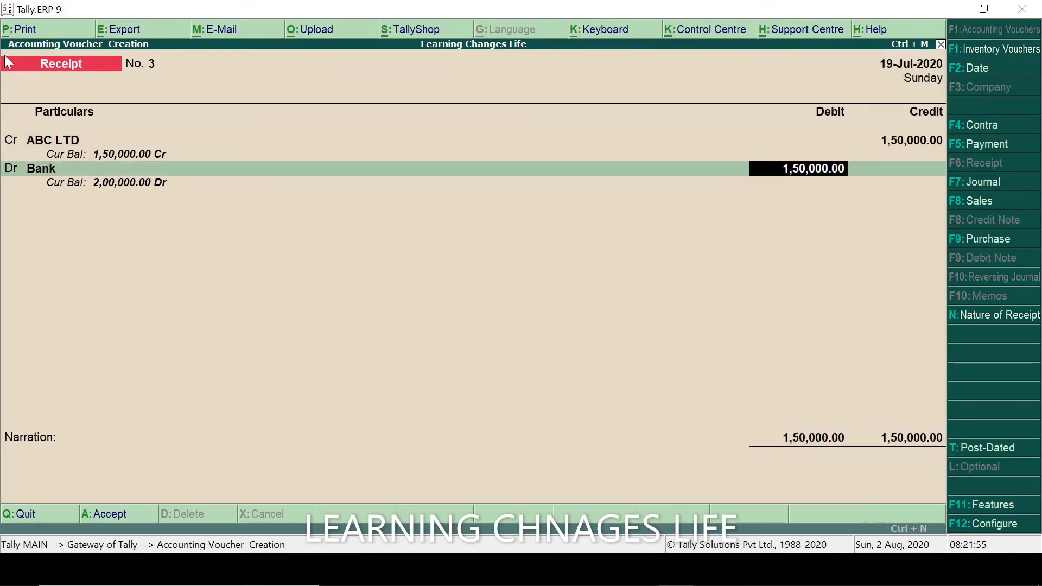
{"action": "key", "text": "alt+Tab"}
{"action": "key", "text": "alt+Tab"}
{"action": "key", "text": "Return"}
{"action": "key", "text": "Return"}
{"action": "key", "text": "Return"}
{"action": "key", "text": "Return"}
{"action": "key", "text": "Return"}
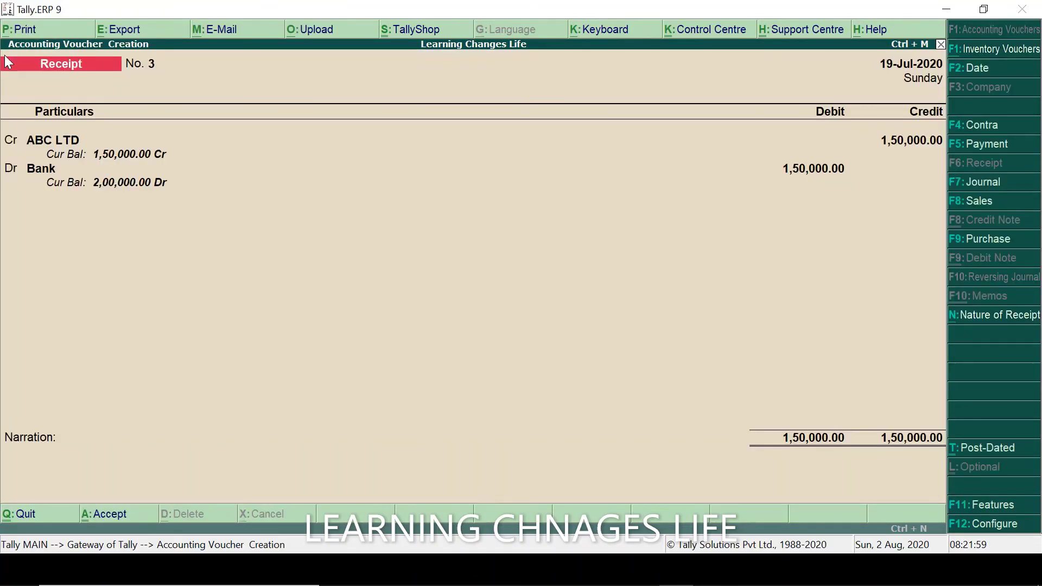
Add the narration "Being Loan Received from ABC LTD", save the Receipt voucher and return to the Gateway of Tally
{"action": "type", "text": "nBeing"}
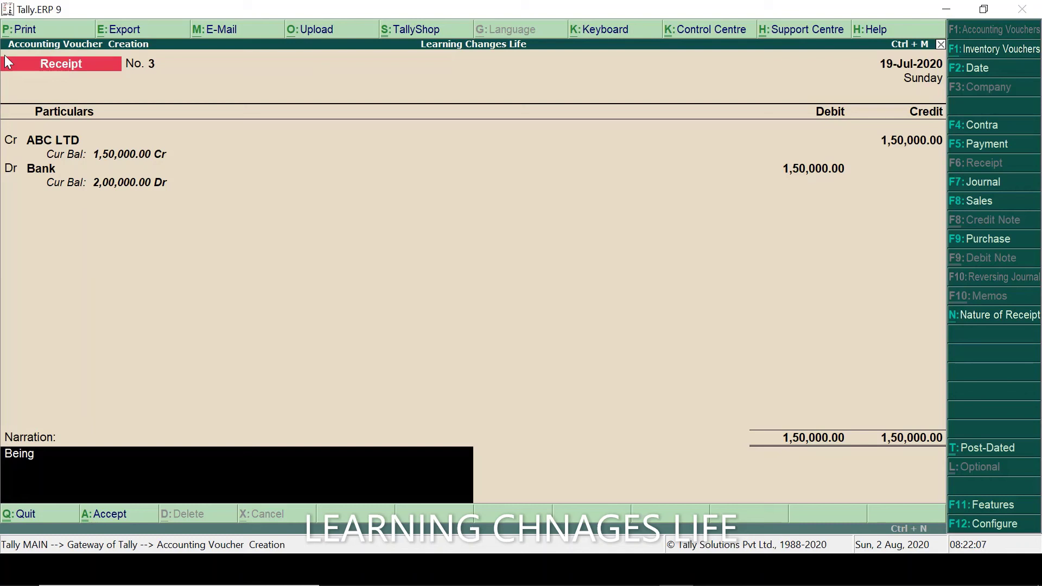
{"action": "type", "text": " Loan Received from A"}
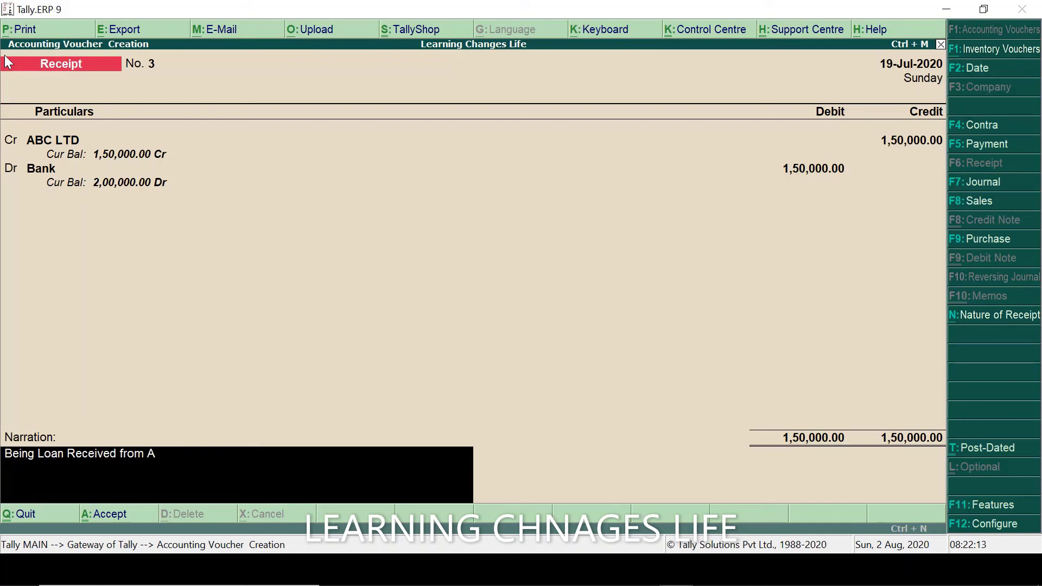
{"action": "type", "text": "BC LTD"}
{"action": "key", "text": "Return"}
{"action": "key", "text": "Return"}
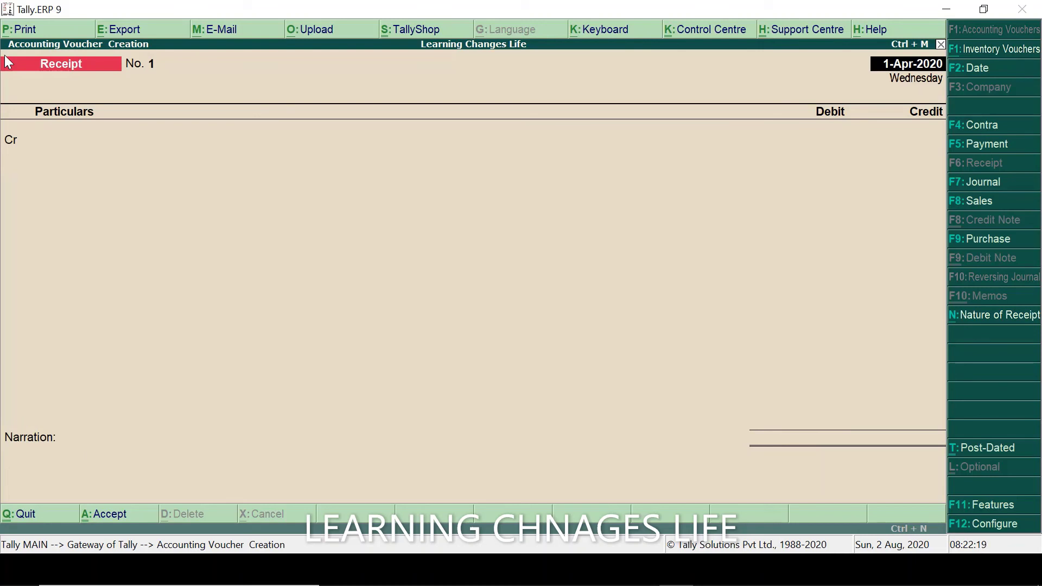
{"action": "key", "text": "Escape"}
{"action": "key", "text": "Return"}
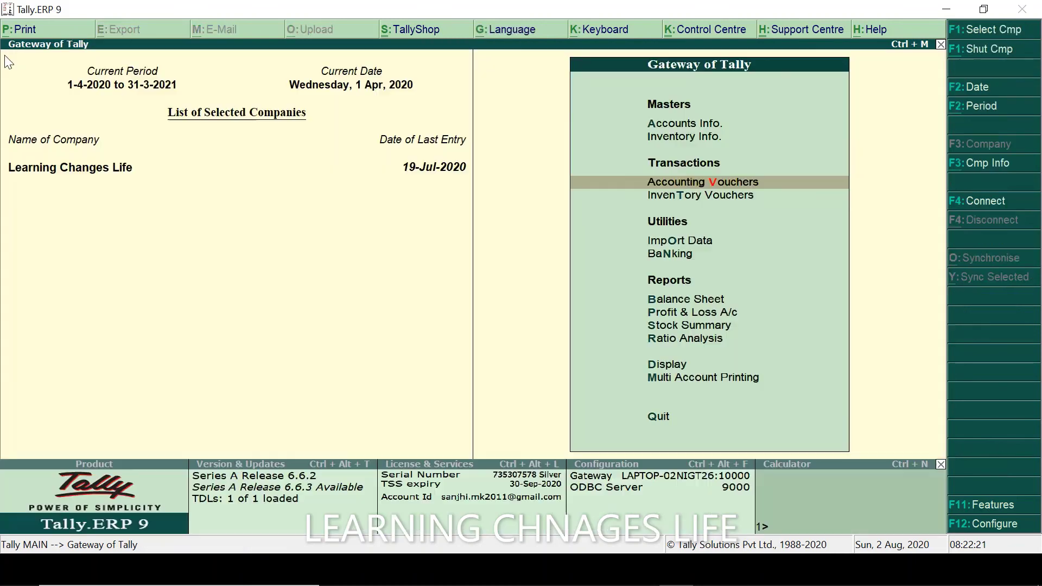
Switch to the Excel workbook and review the journal entry for transaction 11, the loan from ABC LTD
{"action": "key", "text": "alt+Tab"}
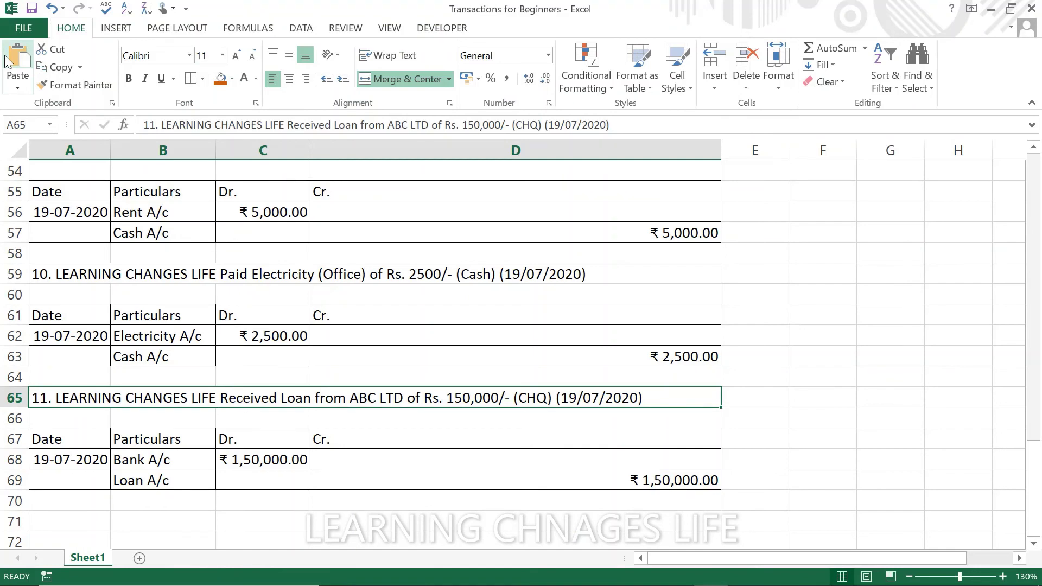
{"action": "key", "text": "Down"}
{"action": "key", "text": "Down"}
{"action": "key", "text": "Right"}
{"action": "key", "text": "Right"}
{"action": "key", "text": "Right"}
{"action": "key", "text": "Down"}
{"action": "key", "text": "Left"}
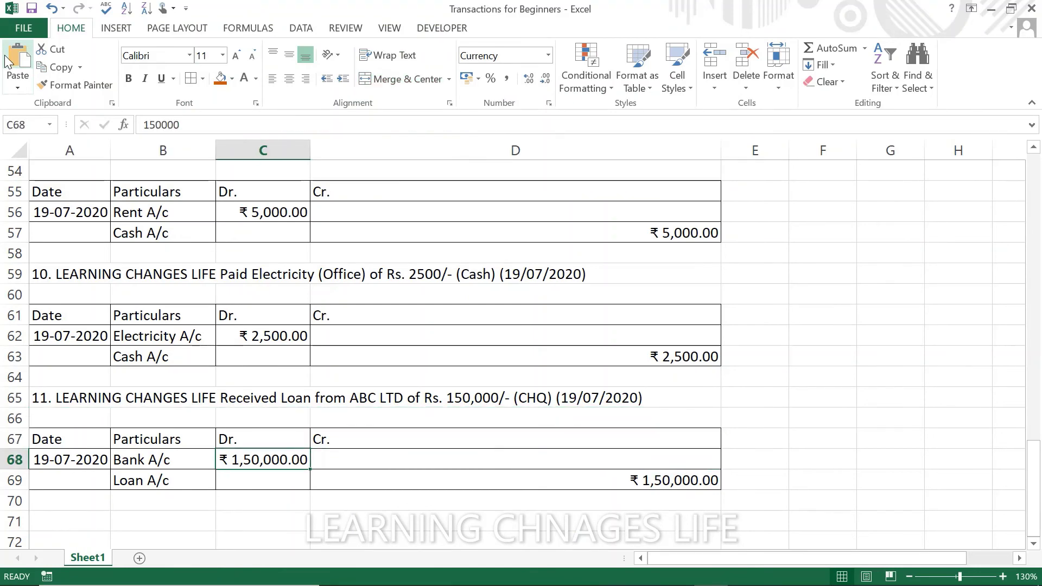
Review the earlier transactions in the workbook, going back from transaction 11 to transaction 3
{"action": "key", "text": "Left"}
{"action": "key", "text": "Left"}
{"action": "key", "text": "Up"}
{"action": "key", "text": "Up"}
{"action": "key", "text": "Up"}
{"action": "key", "text": "Up"}
{"action": "key", "text": "Up"}
{"action": "key", "text": "Up"}
{"action": "key", "text": "Up"}
{"action": "key", "text": "Up"}
{"action": "key", "text": "Up"}
{"action": "key", "text": "Up"}
{"action": "key", "text": "Up"}
{"action": "key", "text": "Up"}
{"action": "key", "text": "Up"}
{"action": "key", "text": "Up"}
{"action": "key", "text": "Up"}
{"action": "key", "text": "Up"}
{"action": "key", "text": "Up"}
{"action": "key", "text": "Up"}
{"action": "key", "text": "Up"}
{"action": "key", "text": "Up"}
{"action": "key", "text": "Up"}
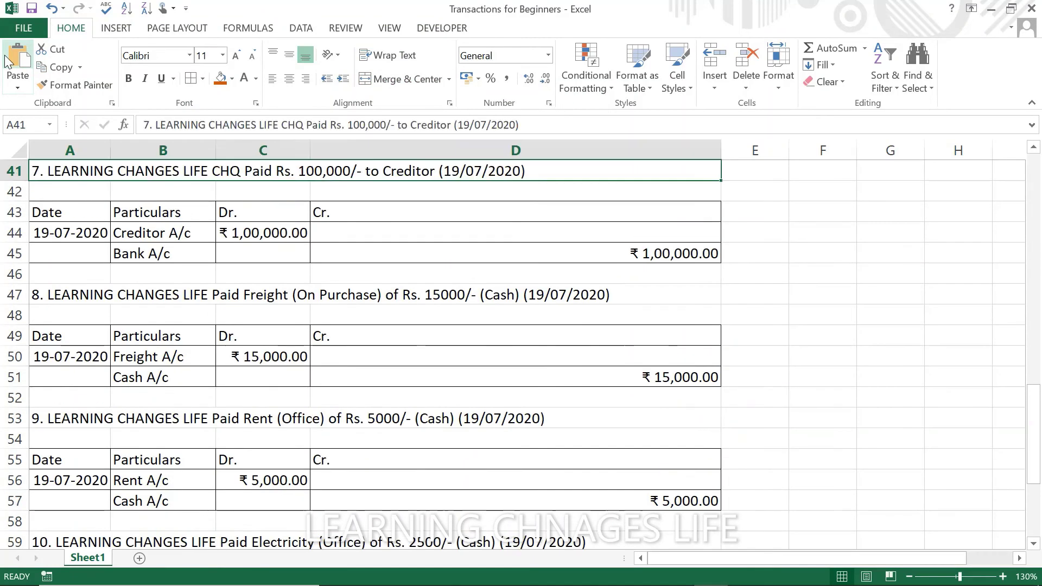
{"action": "key", "text": "Up"}
{"action": "key", "text": "Up"}
{"action": "key", "text": "Up"}
{"action": "key", "text": "Up"}
{"action": "key", "text": "Up"}
{"action": "key", "text": "Up"}
{"action": "key", "text": "Up"}
{"action": "key", "text": "Up"}
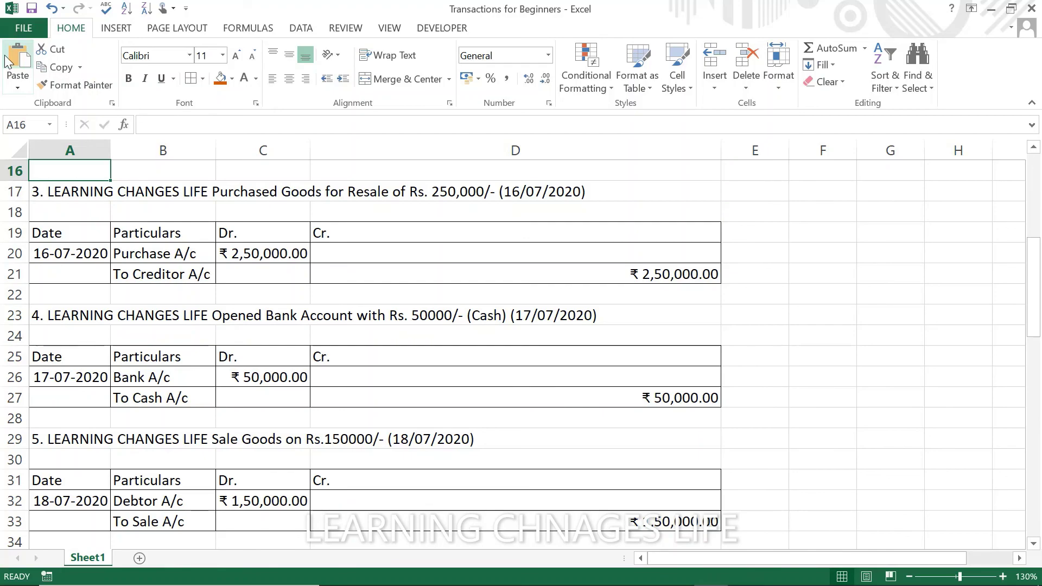
Switch to Tally.ERP 9 and open the Day Book for the period 1-Apr-2020 to 19-Jul-2020
{"action": "key", "text": "alt+Tab"}
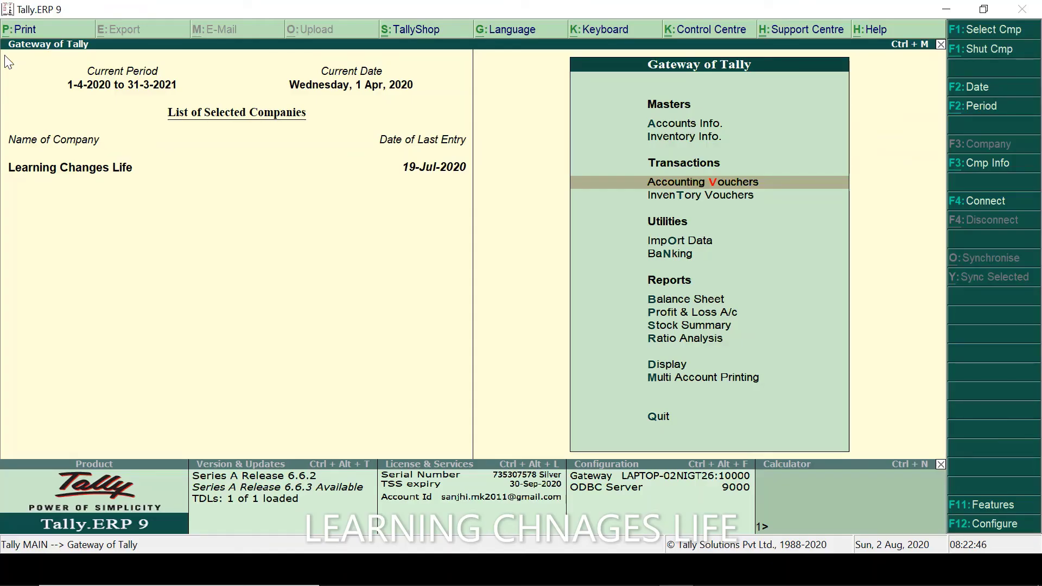
{"action": "key", "text": "Down"}
{"action": "key", "text": "Down"}
{"action": "key", "text": "Down"}
{"action": "key", "text": "Down"}
{"action": "key", "text": "Down"}
{"action": "key", "text": "Down"}
{"action": "key", "text": "Down"}
{"action": "key", "text": "Down"}
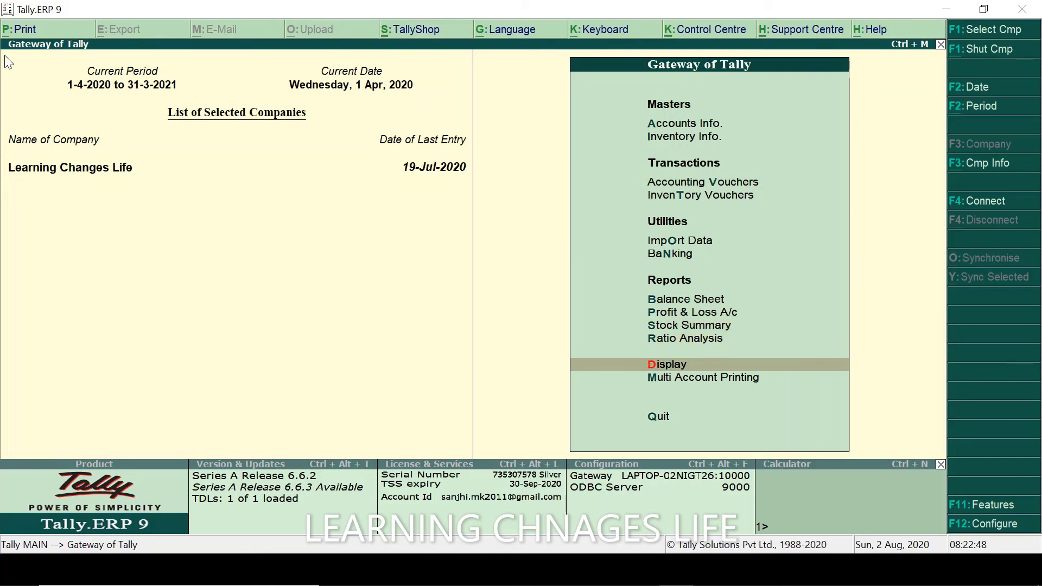
{"action": "key", "text": "Return"}
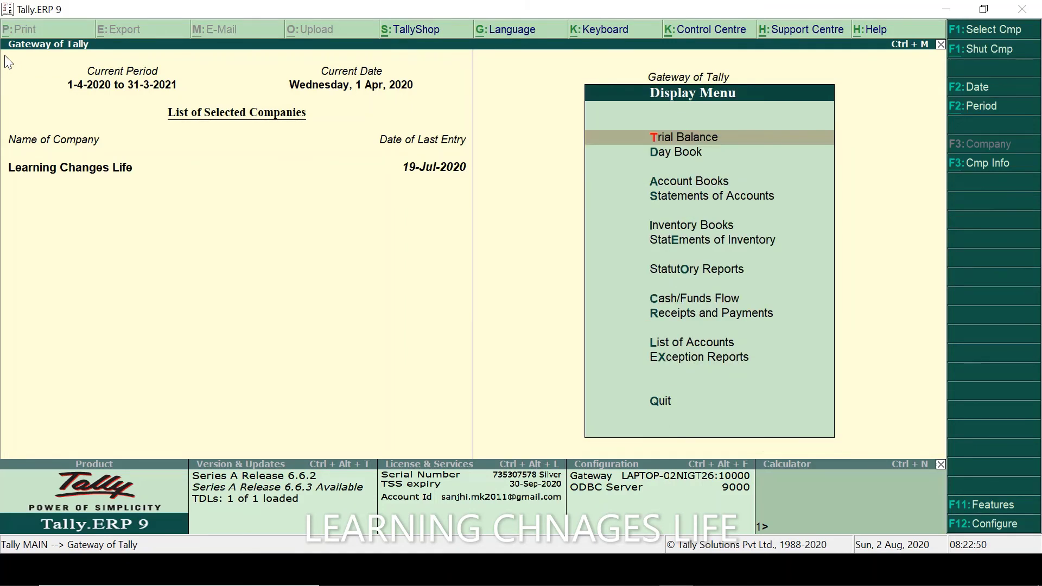
{"action": "key", "text": "Down"}
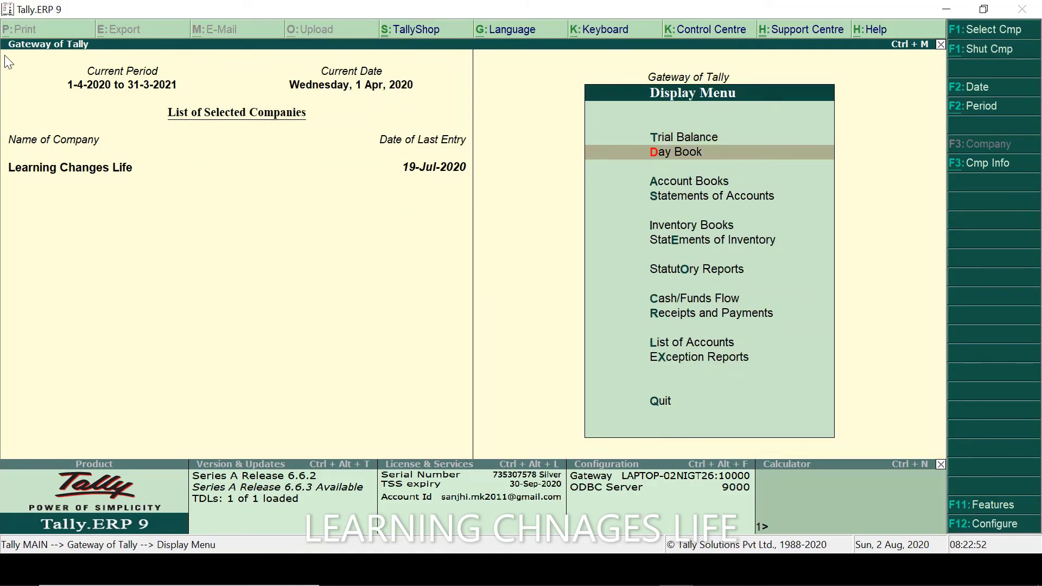
{"action": "key", "text": "Return"}
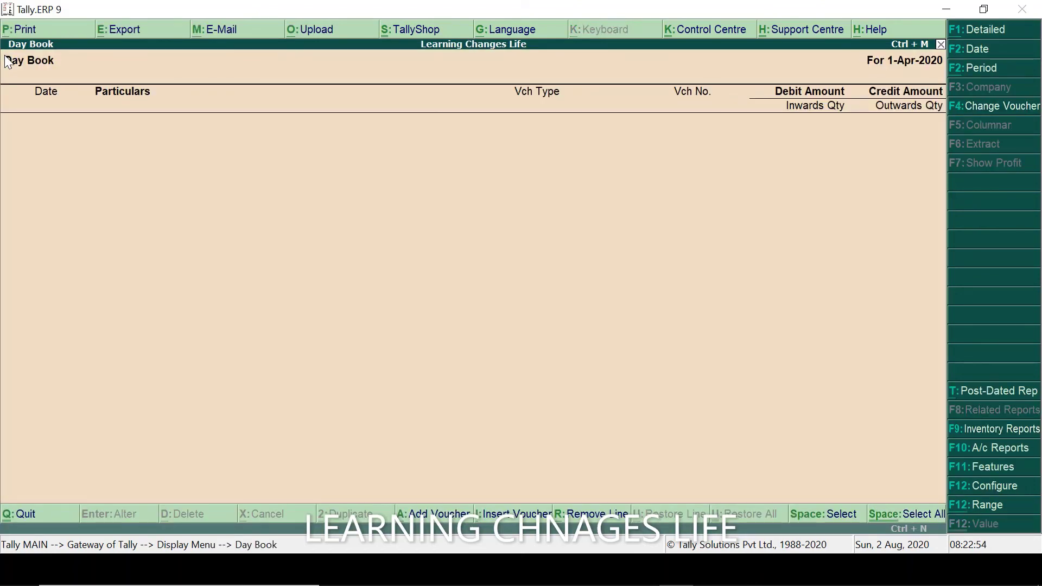
{"action": "key", "text": "F2"}
{"action": "key", "text": "Return"}
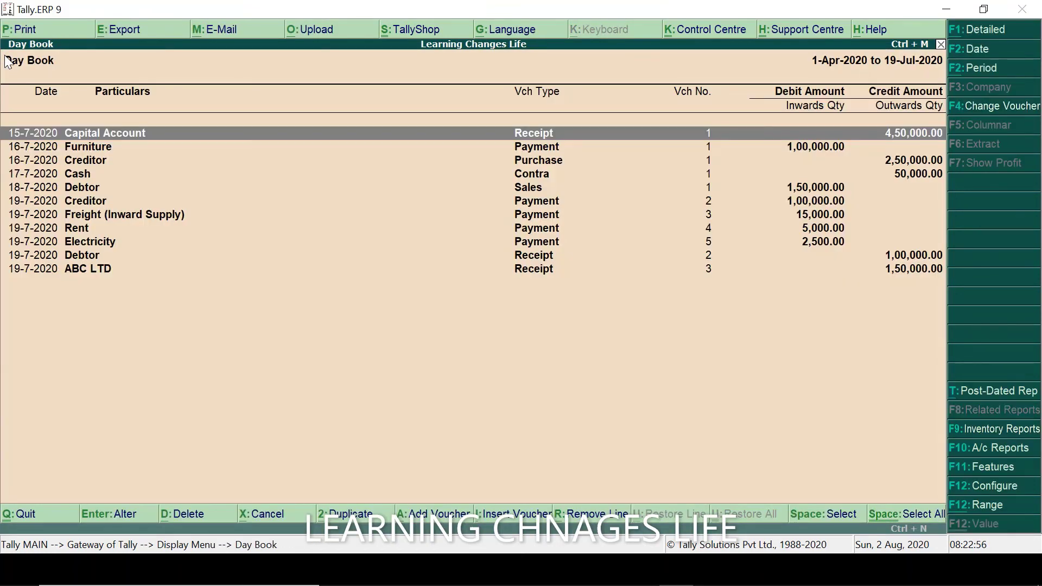
Review all recorded vouchers in the Day Book, from the Capital Account receipt to the ABC LTD receipt
{"action": "key", "text": "Down"}
{"action": "key", "text": "Down"}
{"action": "key", "text": "Down"}
{"action": "key", "text": "Down"}
{"action": "key", "text": "Down"}
{"action": "key", "text": "Down"}
{"action": "key", "text": "Down"}
{"action": "key", "text": "Down"}
{"action": "key", "text": "Down"}
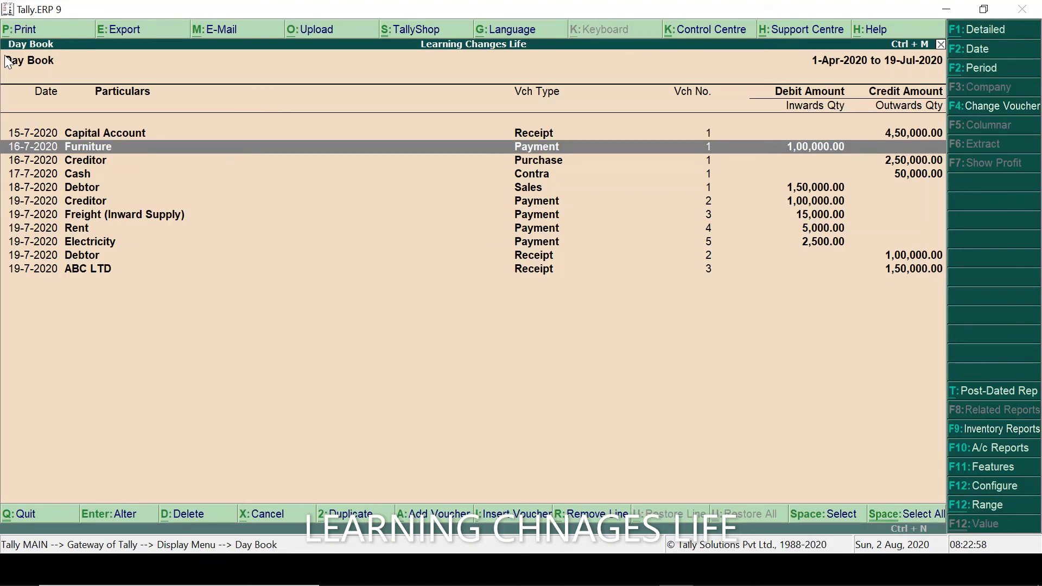
{"action": "key", "text": "Down"}
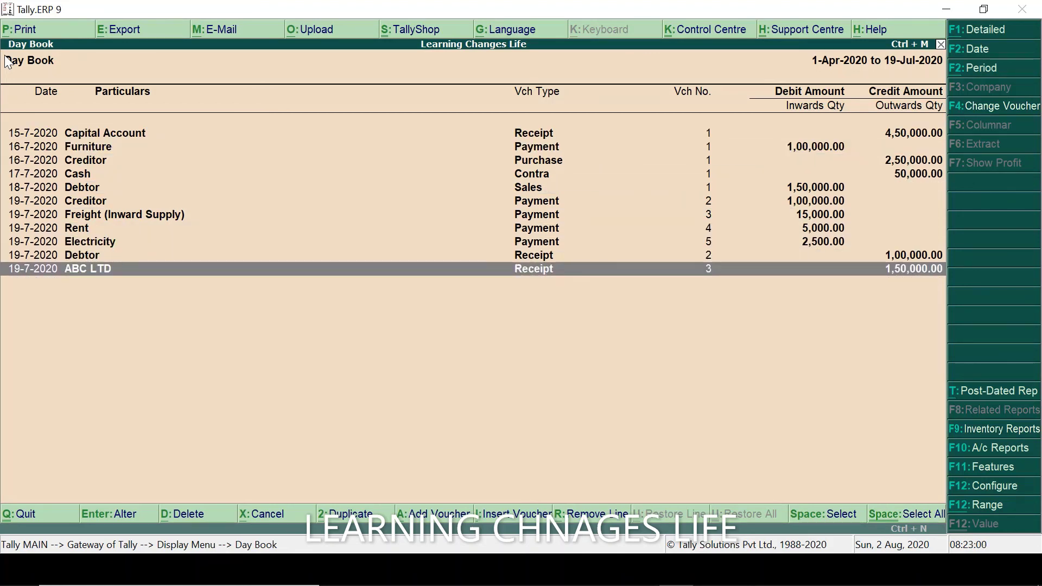
{"action": "key", "text": "Up"}
{"action": "key", "text": "Up"}
{"action": "key", "text": "Up"}
{"action": "key", "text": "Up"}
{"action": "key", "text": "Up"}
{"action": "key", "text": "Up"}
{"action": "key", "text": "Up"}
{"action": "key", "text": "Up"}
{"action": "key", "text": "Up"}
{"action": "key", "text": "Up"}
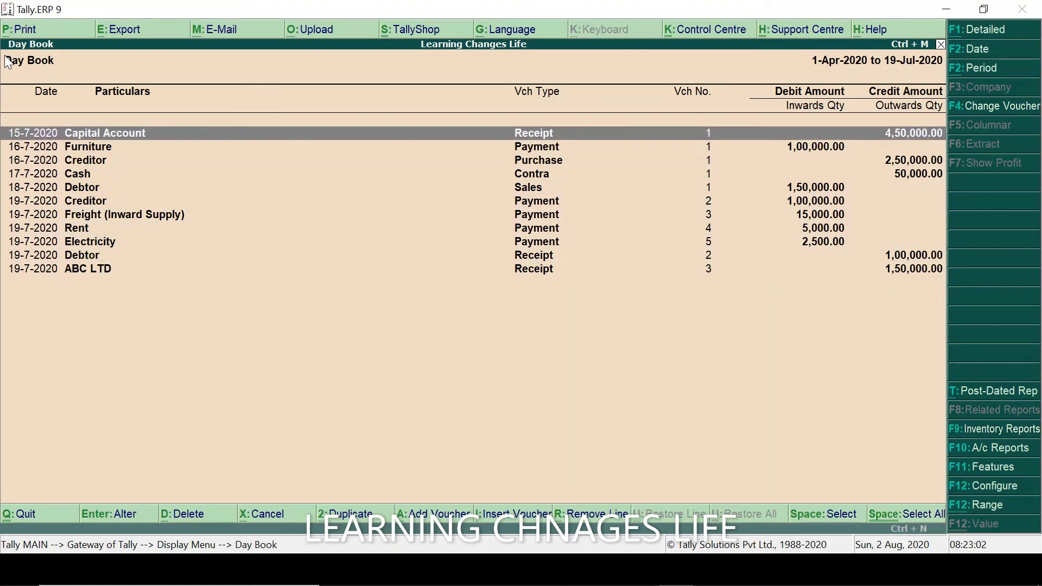
{"action": "key", "text": "Down"}
{"action": "key", "text": "Down"}
{"action": "key", "text": "Down"}
{"action": "key", "text": "Down"}
{"action": "key", "text": "Down"}
{"action": "key", "text": "Down"}
{"action": "key", "text": "Down"}
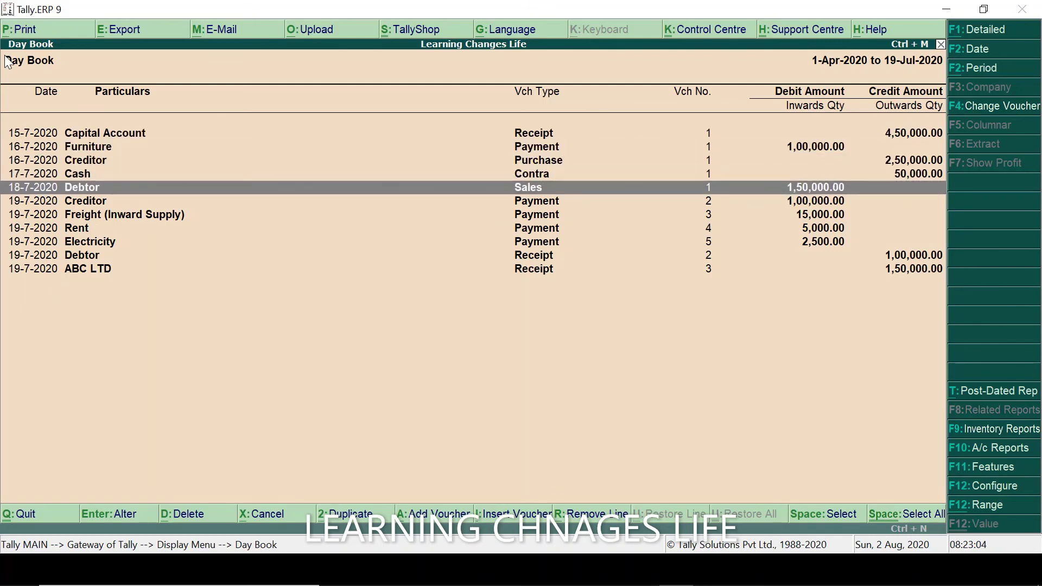
{"action": "key", "text": "Down"}
{"action": "key", "text": "Down"}
{"action": "key", "text": "Down"}
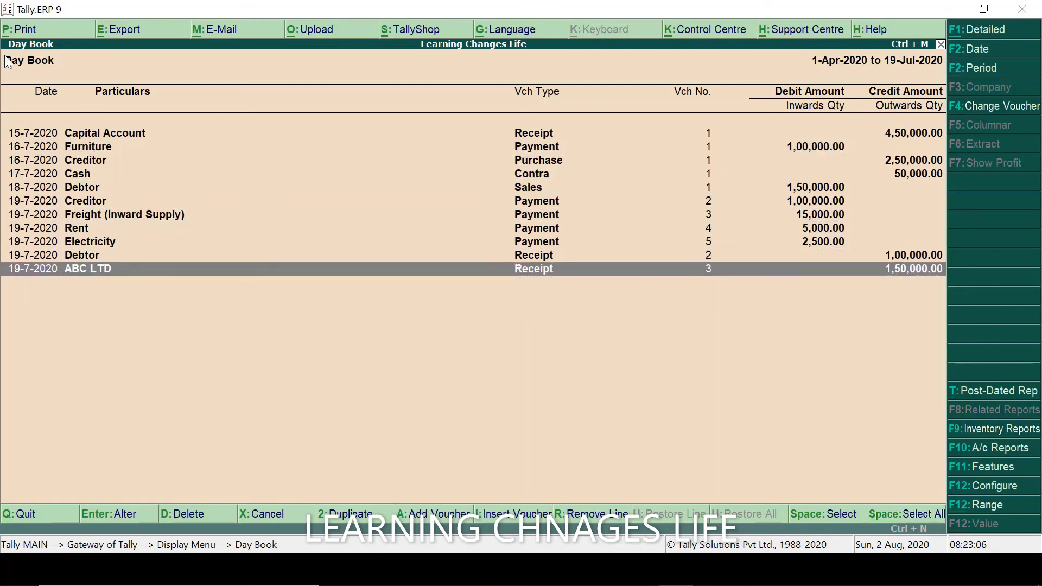
{"action": "key", "text": "Up"}
{"action": "key", "text": "Up"}
{"action": "key", "text": "Up"}
{"action": "key", "text": "Up"}
{"action": "key", "text": "Up"}
{"action": "key", "text": "Up"}
{"action": "key", "text": "Up"}
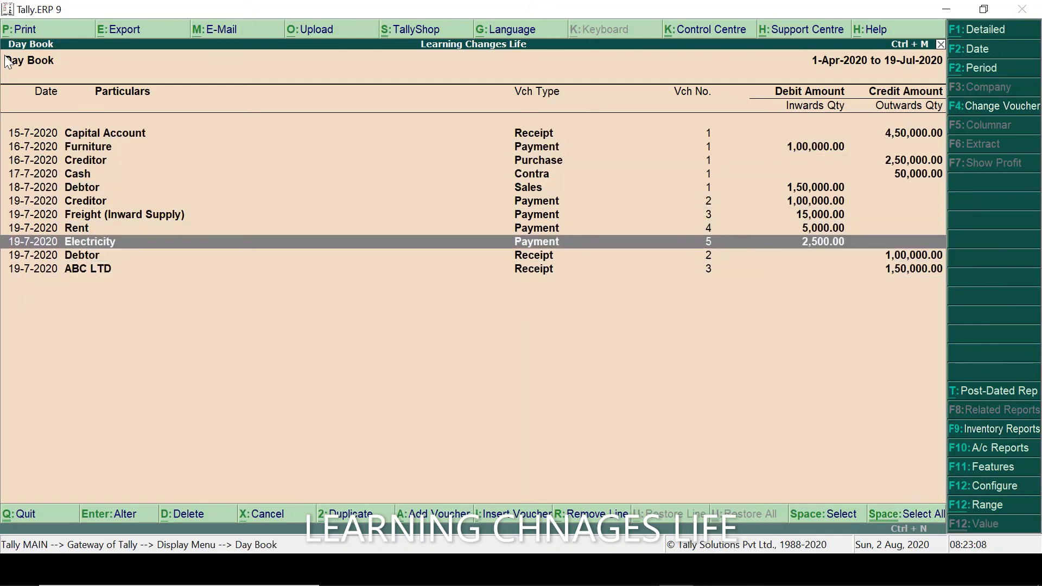
{"action": "key", "text": "Up"}
{"action": "key", "text": "Up"}
{"action": "key", "text": "Up"}
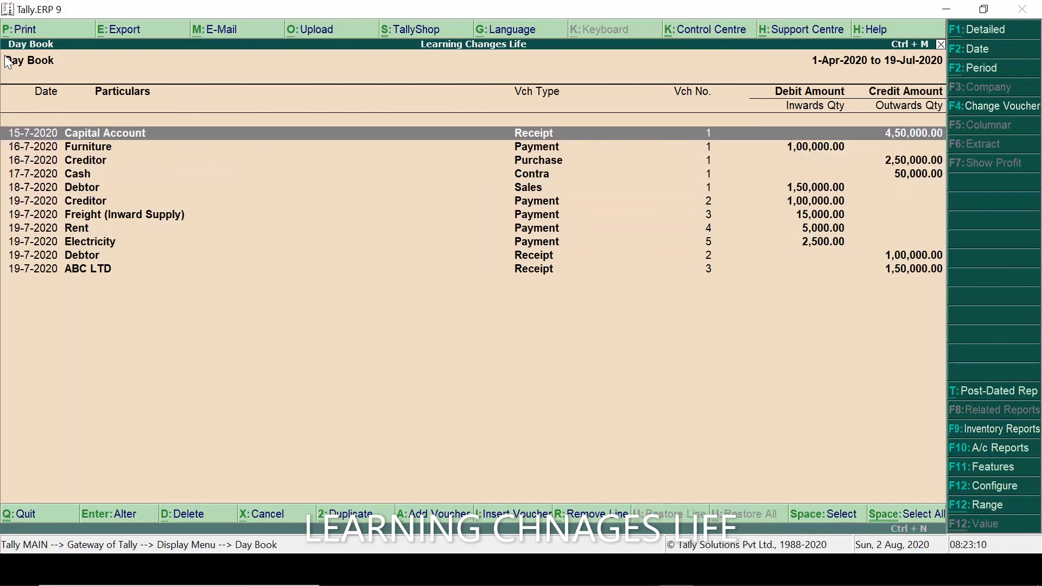
{"action": "key", "text": "Down"}
{"action": "key", "text": "Down"}
{"action": "key", "text": "Down"}
{"action": "key", "text": "Down"}
{"action": "key", "text": "Down"}
{"action": "key", "text": "Down"}
{"action": "key", "text": "Down"}
{"action": "key", "text": "Down"}
{"action": "key", "text": "Down"}
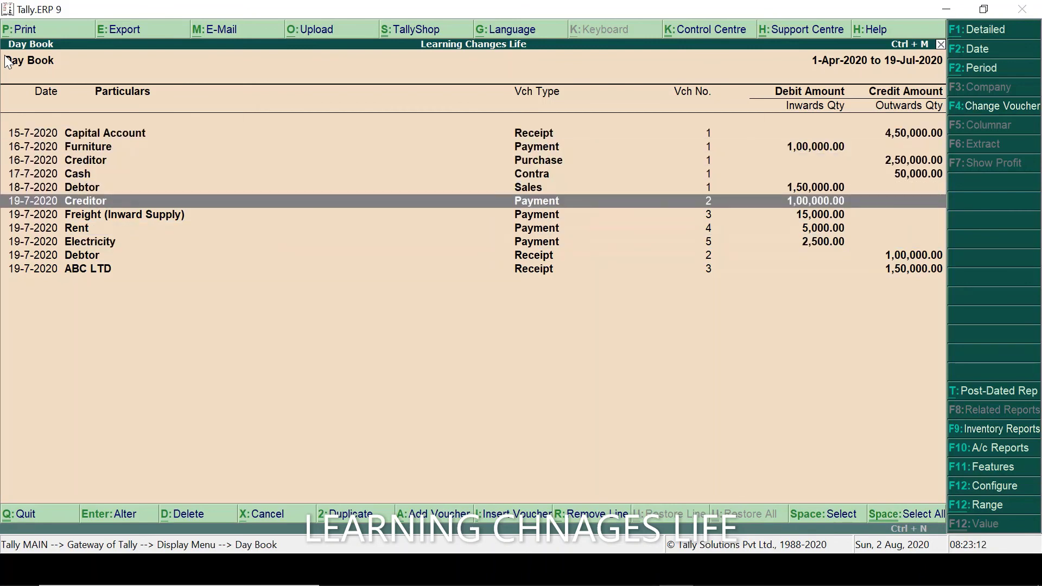
{"action": "key", "text": "Down"}
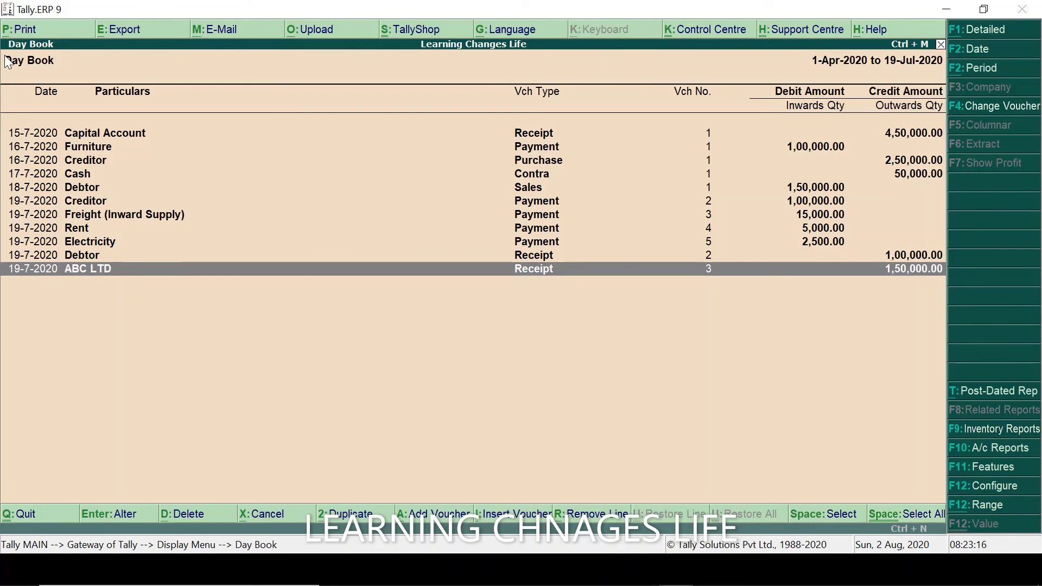
Filter the Day Book to the Contra vouchers and after that to the Journal vouchers
{"action": "key", "text": "F4"}
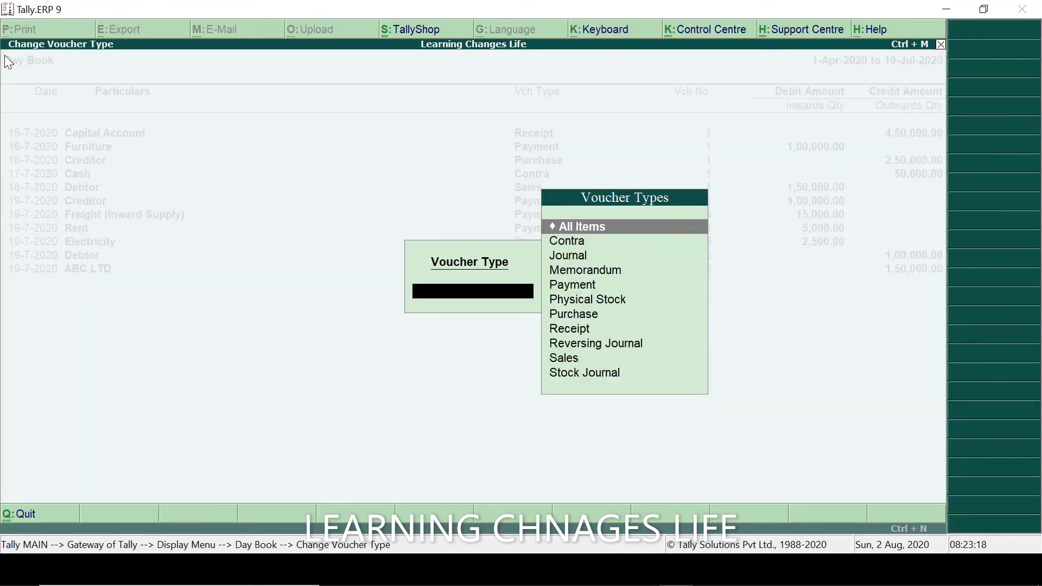
{"action": "key", "text": "Down"}
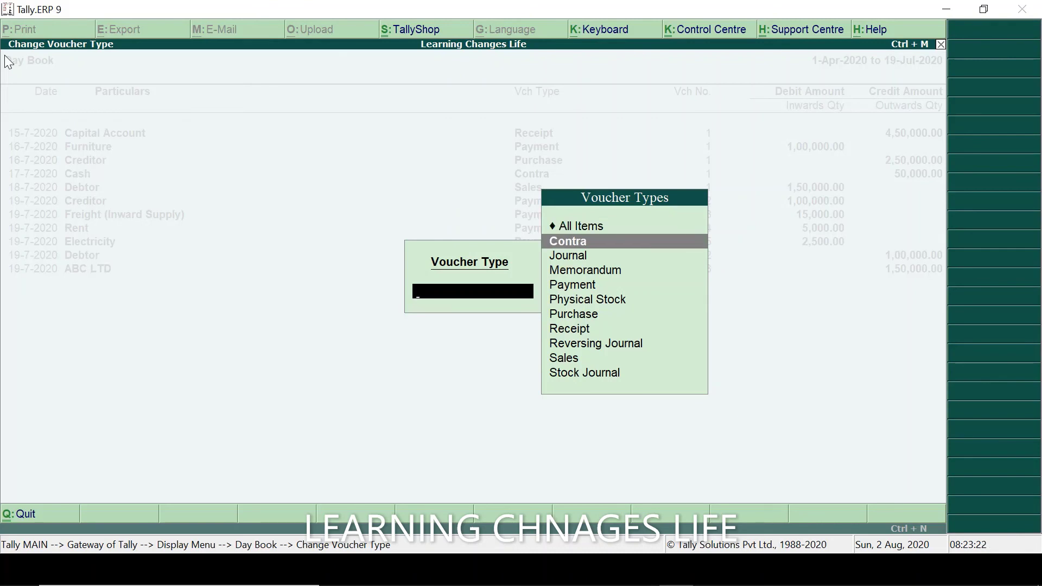
{"action": "key", "text": "Return"}
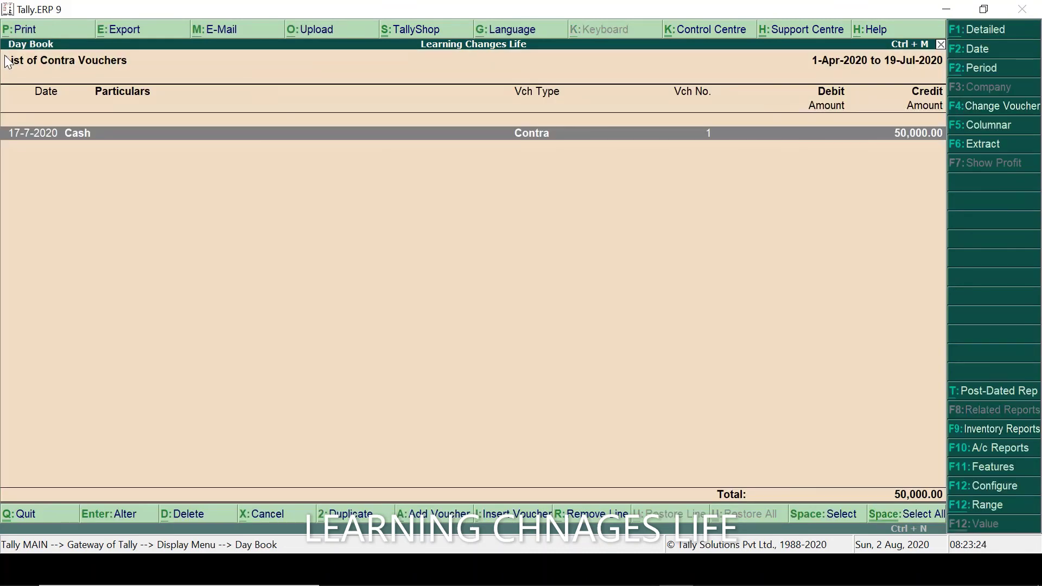
{"action": "key", "text": "F4"}
{"action": "key", "text": "Down"}
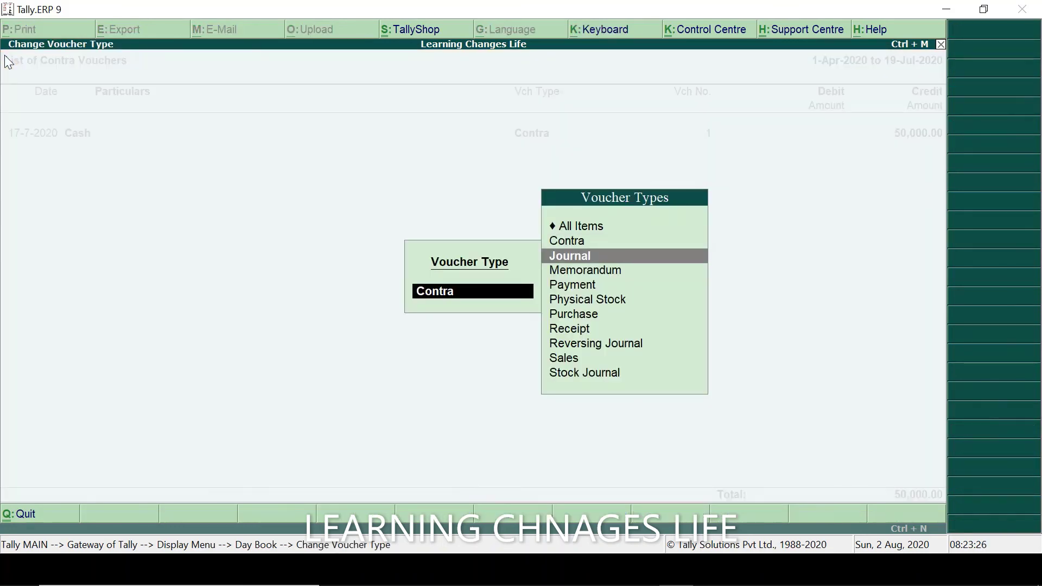
{"action": "key", "text": "Return"}
Filter the Day Book to Payment vouchers, look through the entries and return to the Gateway of Tally
{"action": "key", "text": "F4"}
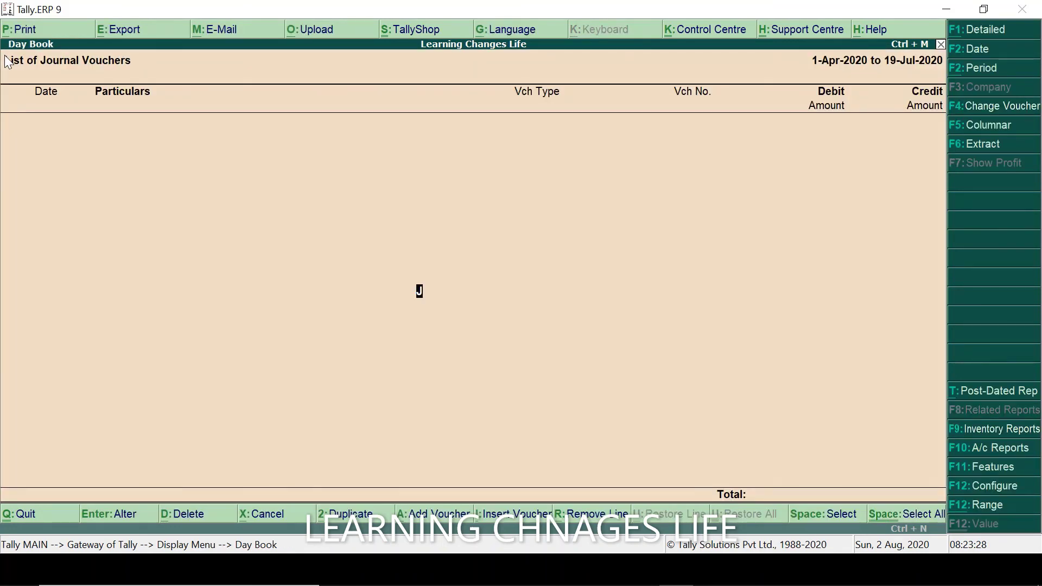
{"action": "key", "text": "Down"}
{"action": "key", "text": "Down"}
{"action": "key", "text": "Down"}
{"action": "key", "text": "Up"}
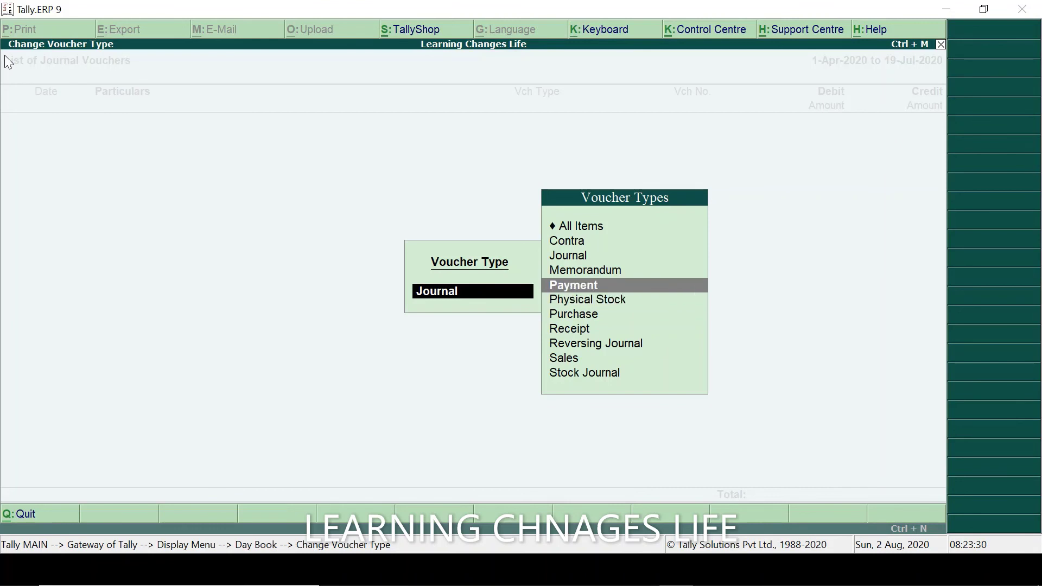
{"action": "key", "text": "Return"}
{"action": "key", "text": "Down"}
{"action": "key", "text": "Down"}
{"action": "key", "text": "Down"}
{"action": "key", "text": "Down"}
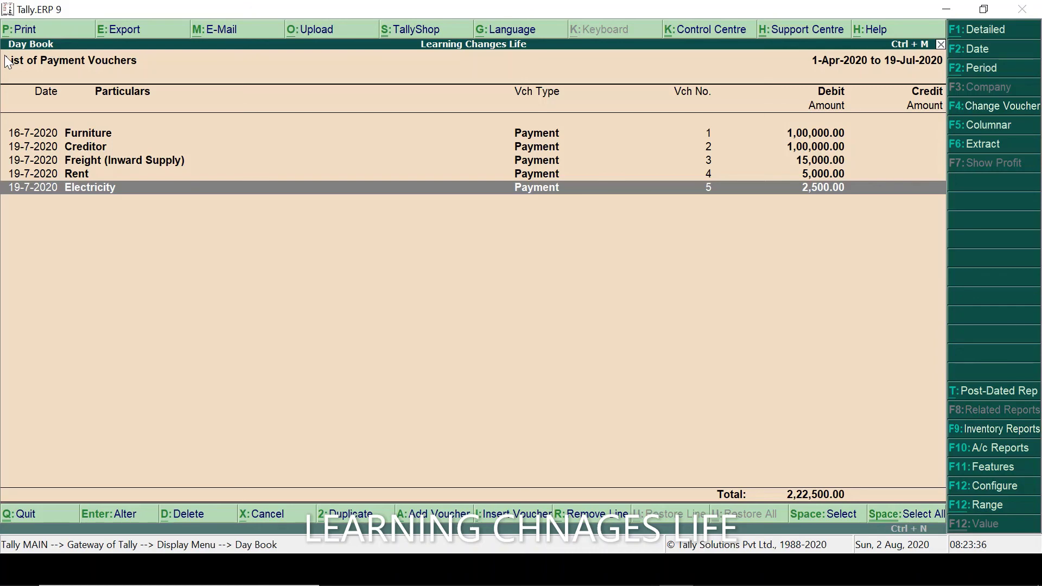
{"action": "key", "text": "Escape"}
{"action": "key", "text": "Escape"}
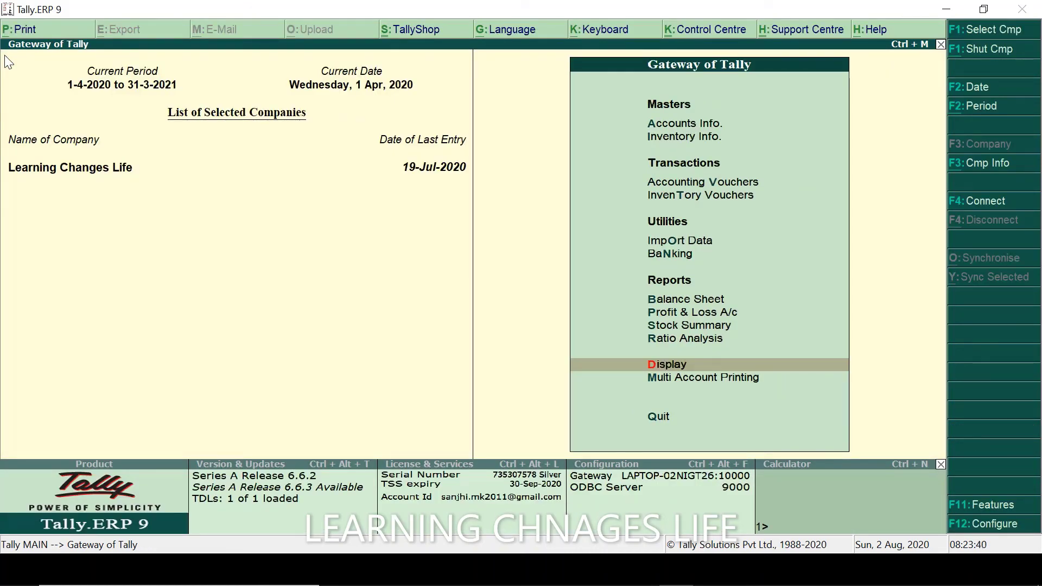
{"action": "key", "text": "alt+Tab"}
{"action": "key", "text": "alt+Tab"}
{"action": "key", "text": "Up"}
{"action": "key", "text": "Up"}
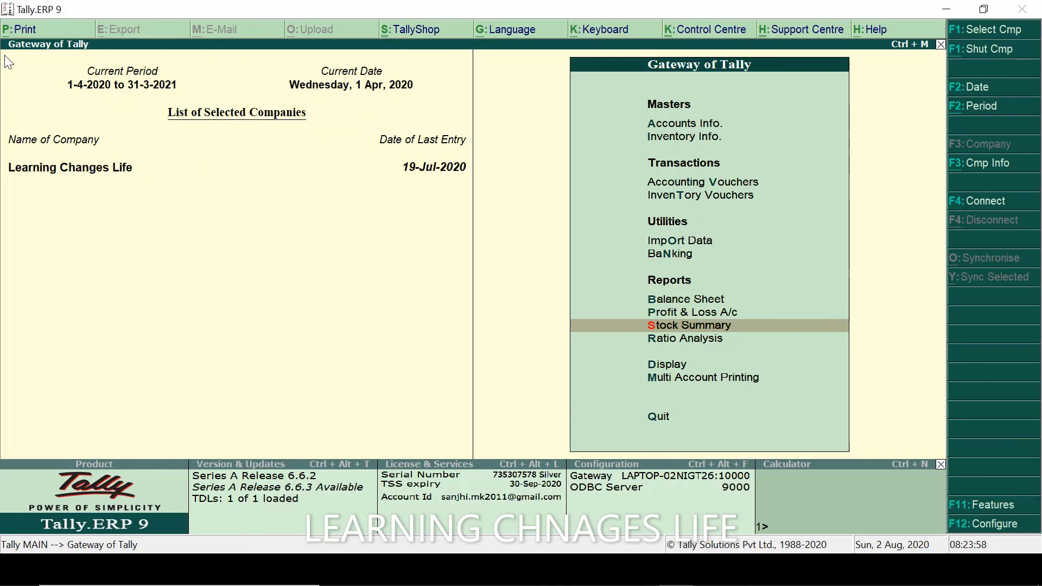
{"action": "key", "text": "Up"}
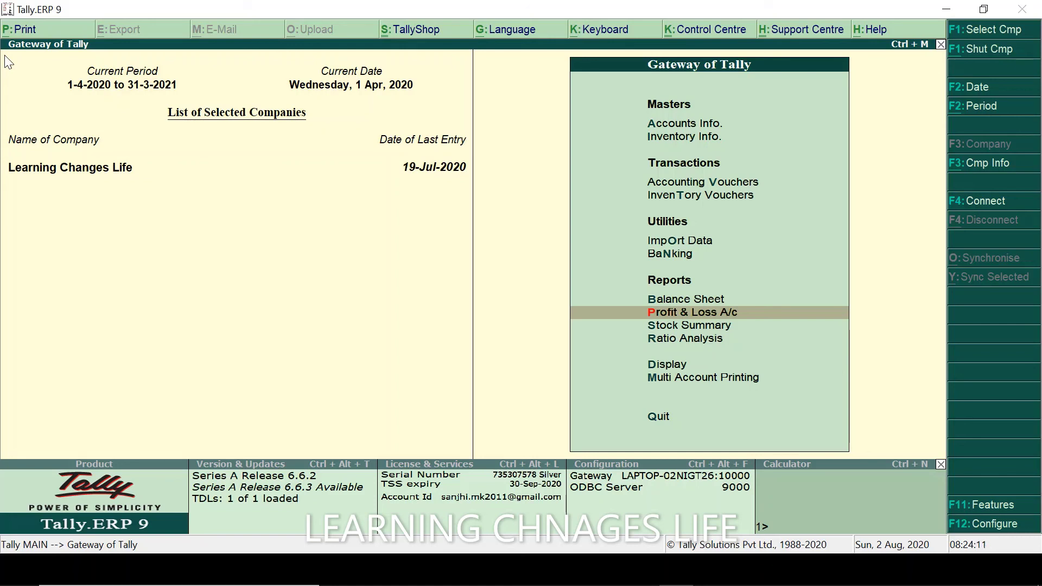
Open the Trial Balance report of the company
{"action": "key", "text": "Down"}
{"action": "key", "text": "Down"}
{"action": "key", "text": "Down"}
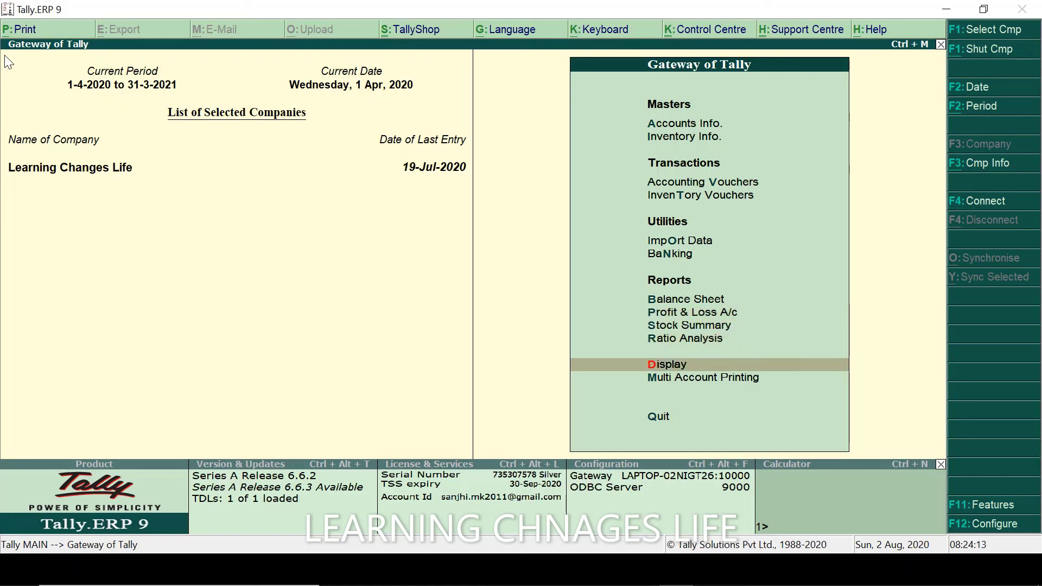
{"action": "key", "text": "Return"}
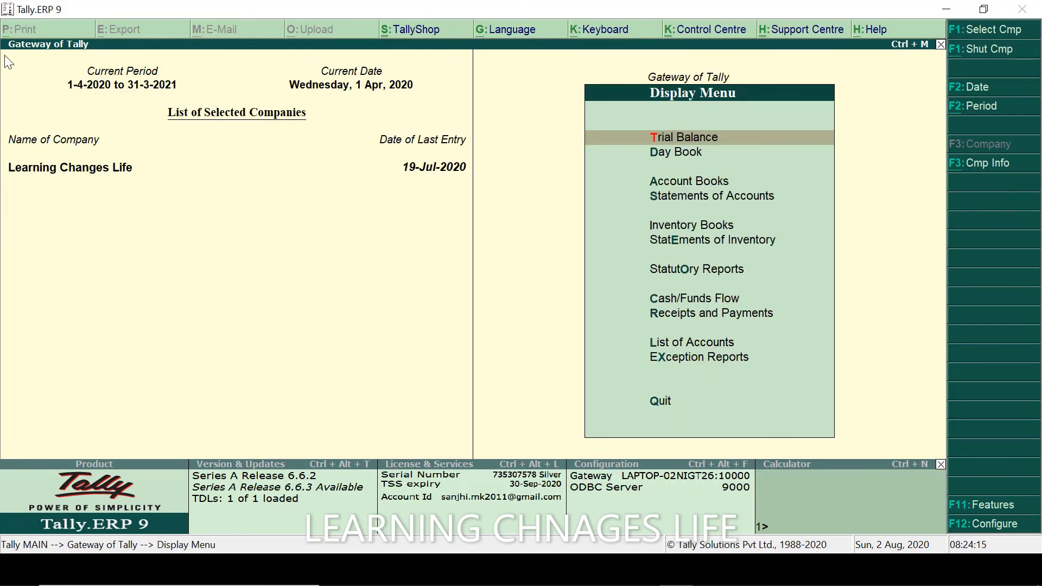
{"action": "key", "text": "Down"}
{"action": "key", "text": "Up"}
{"action": "key", "text": "Return"}
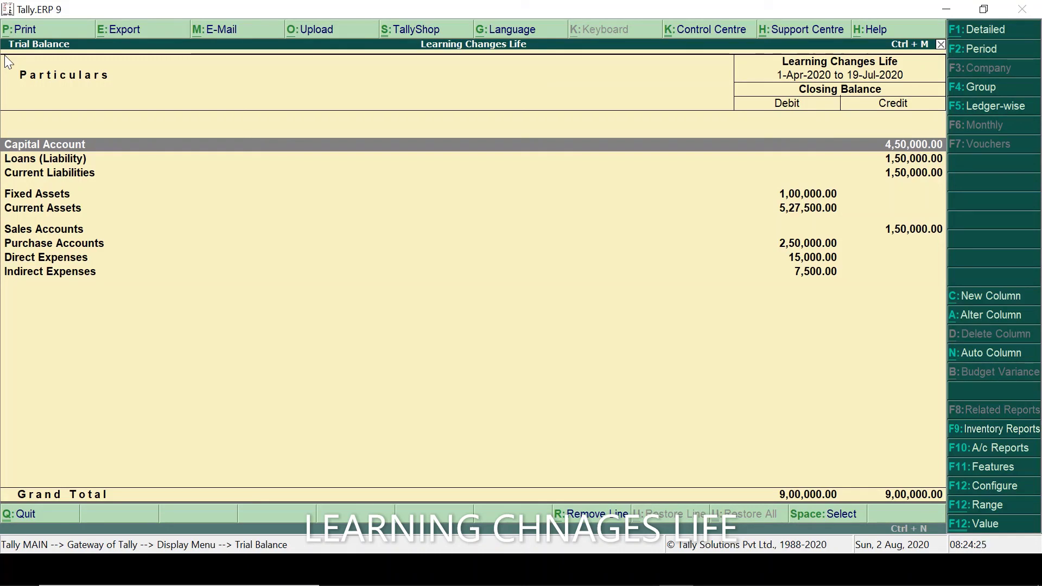
Review the Trial Balance groups from Capital Account to Indirect Expenses, then return to the Gateway of Tally
{"action": "key", "text": "Down"}
{"action": "key", "text": "Up"}
{"action": "key", "text": "Down"}
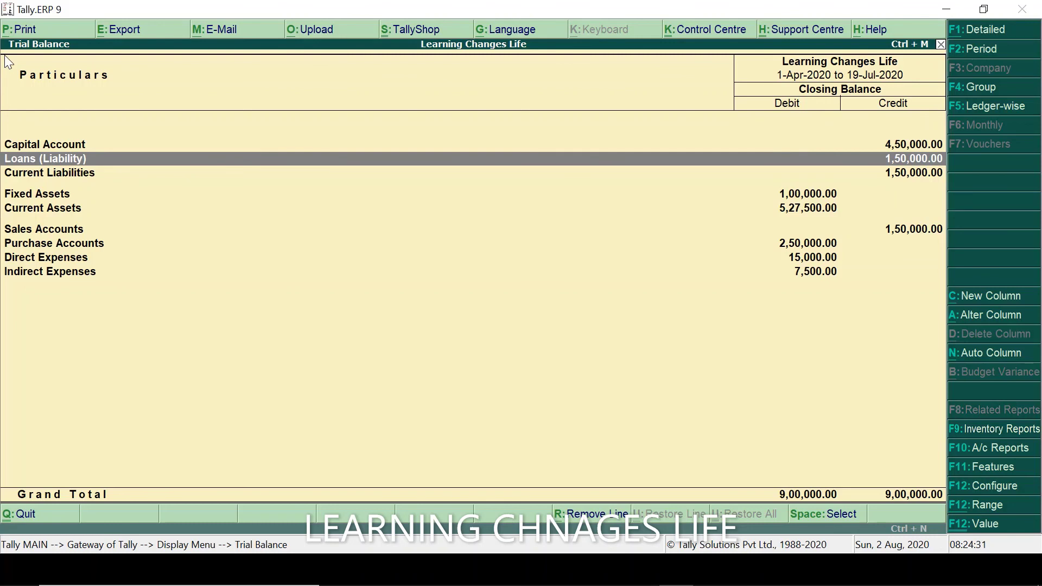
{"action": "key", "text": "Down"}
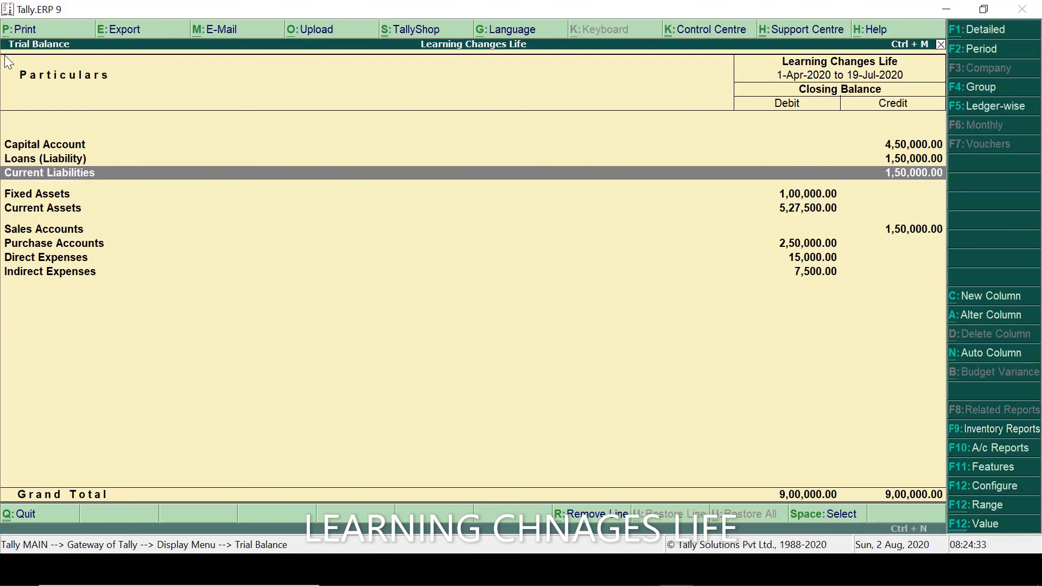
{"action": "key", "text": "Down"}
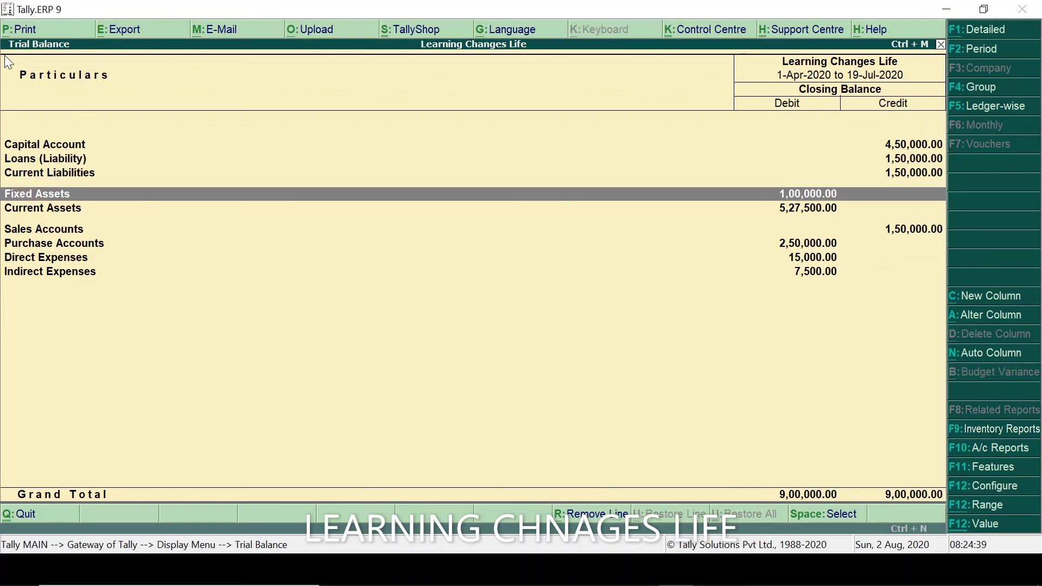
{"action": "key", "text": "Down"}
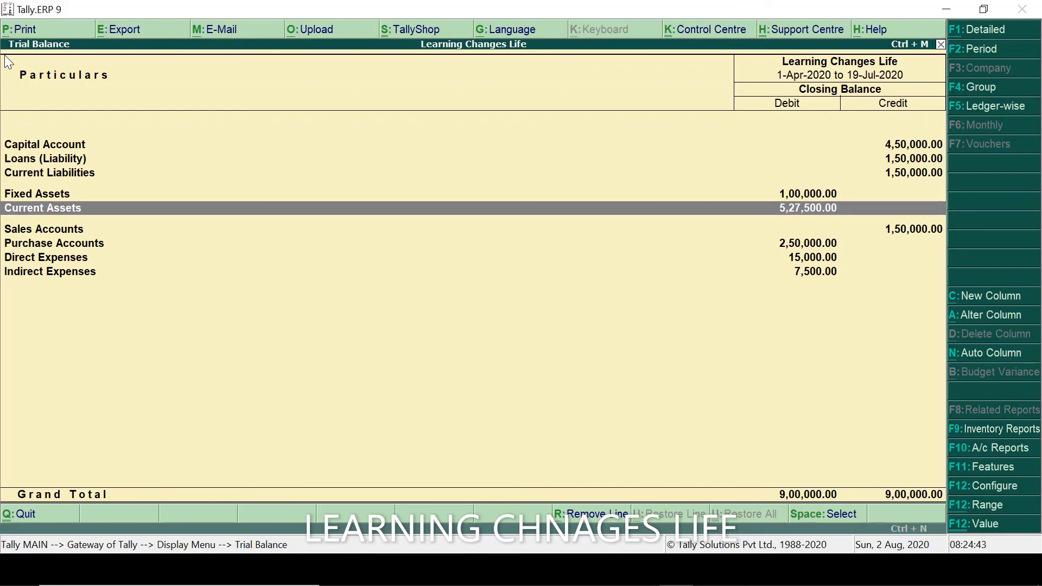
{"action": "key", "text": "Down"}
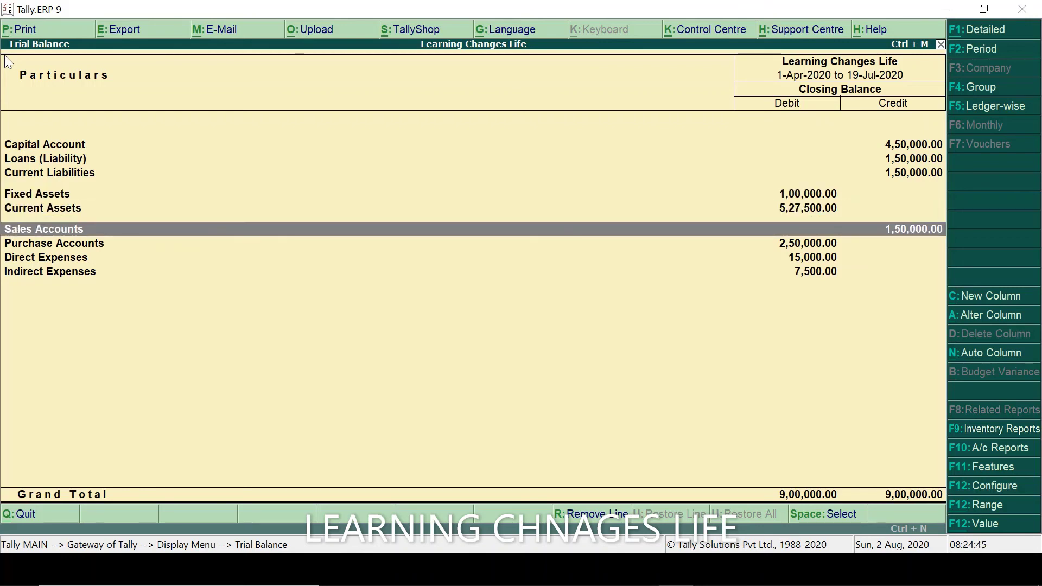
{"action": "key", "text": "Down"}
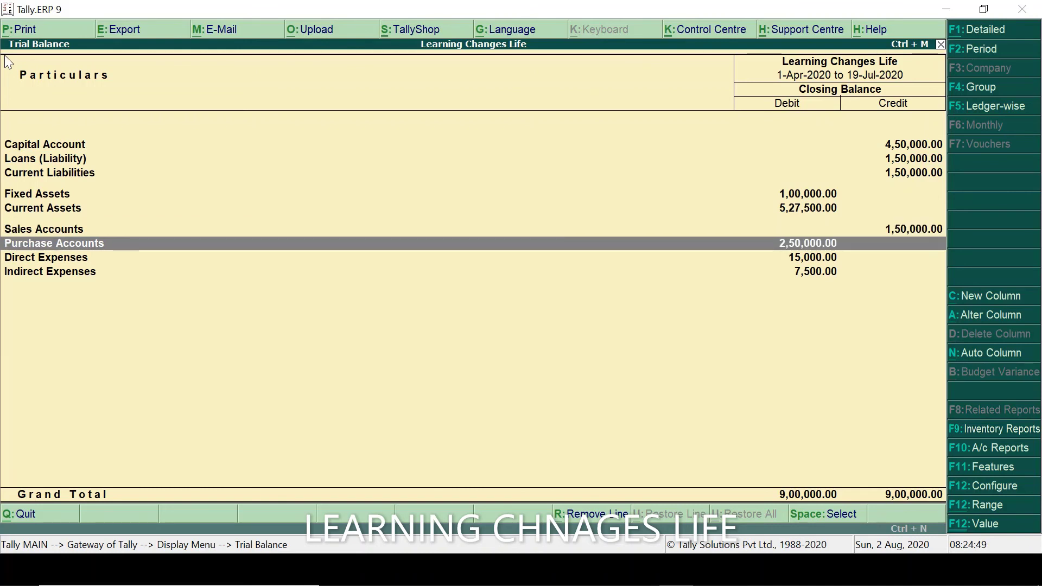
{"action": "key", "text": "Down"}
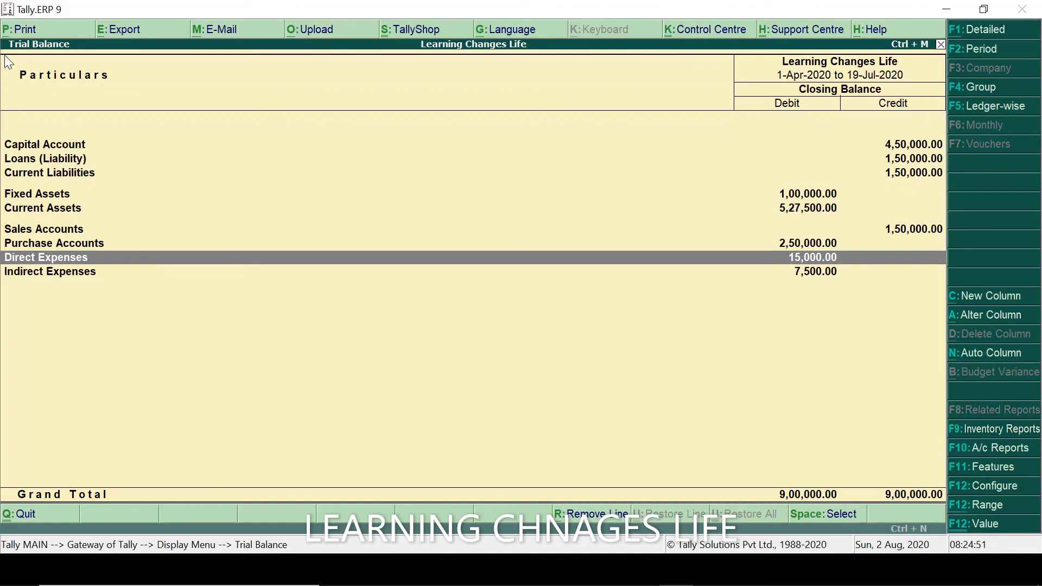
{"action": "key", "text": "Down"}
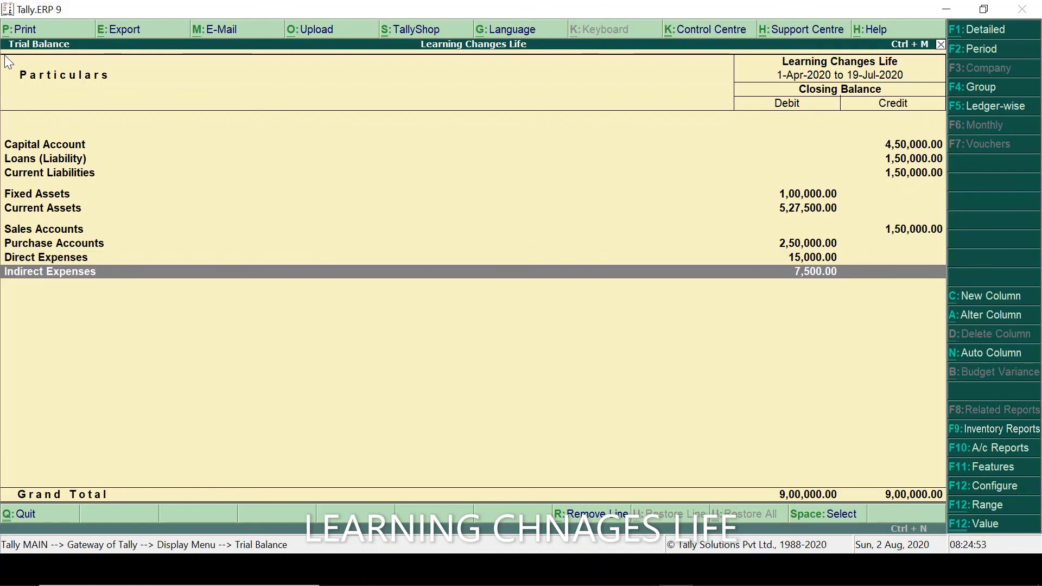
{"action": "key", "text": "Up"}
{"action": "key", "text": "Up"}
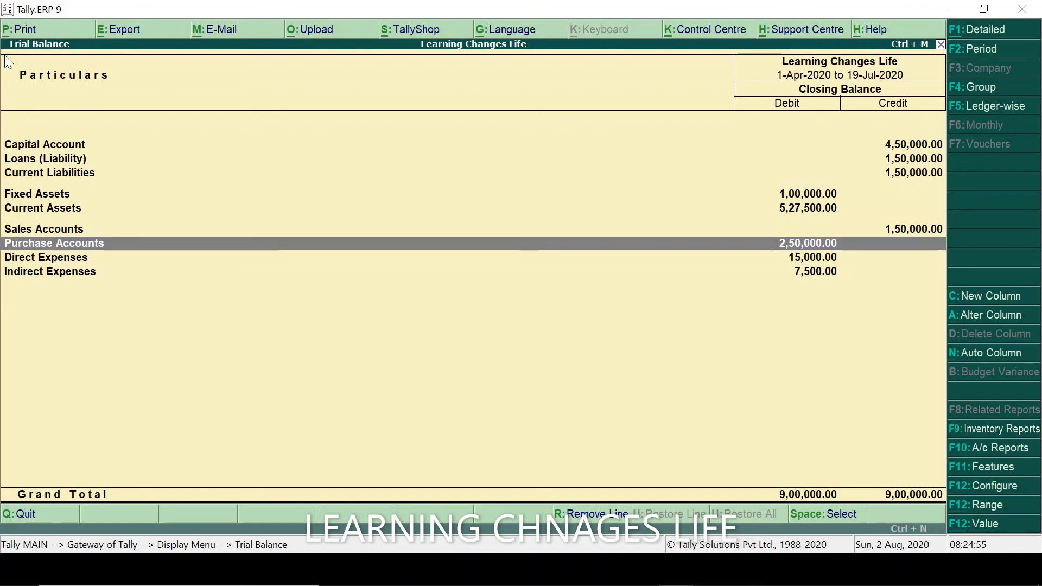
{"action": "key", "text": "Down"}
{"action": "key", "text": "Down"}
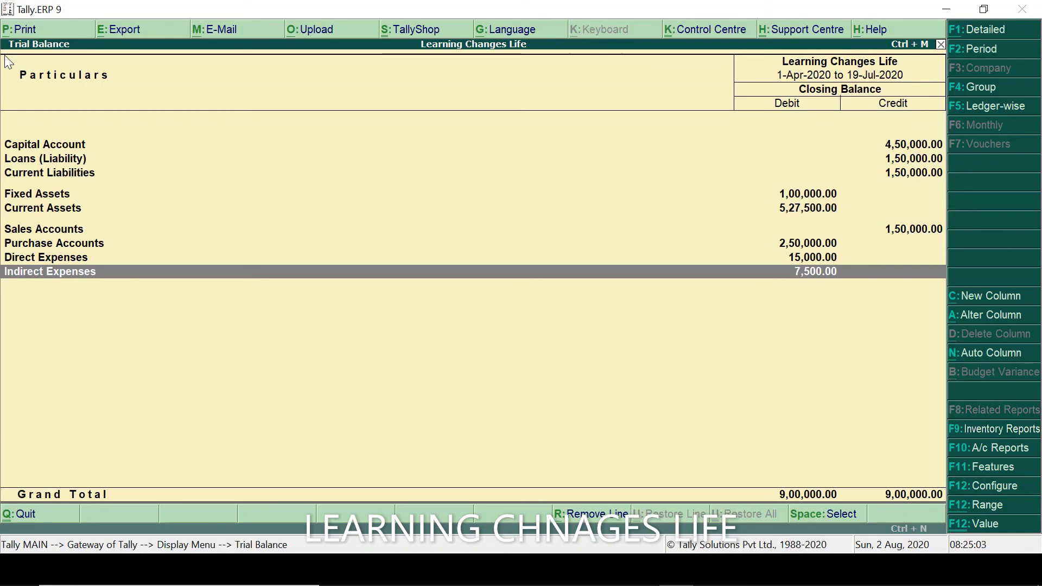
{"action": "key", "text": "Escape"}
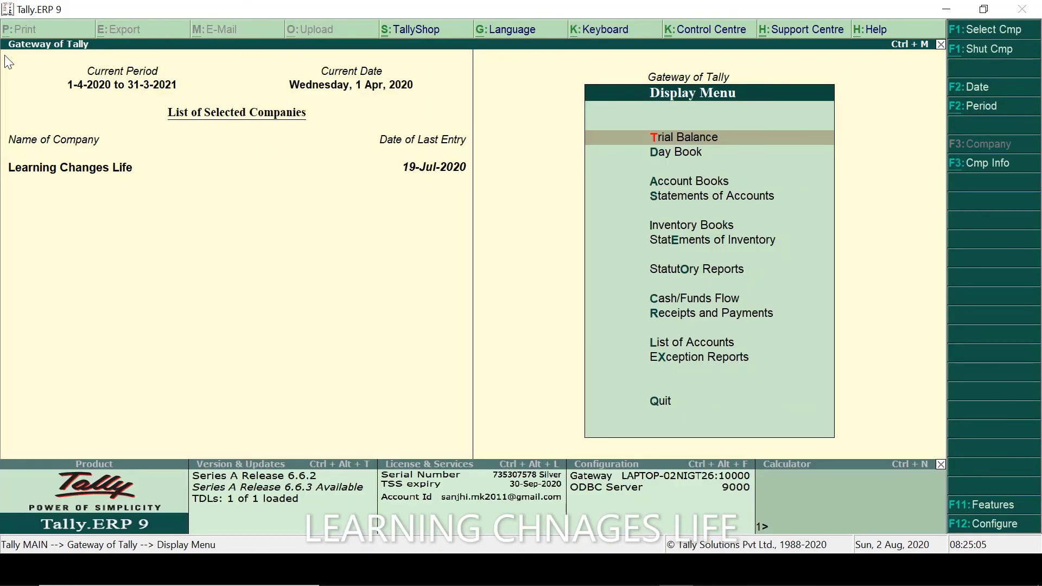
{"action": "key", "text": "Escape"}
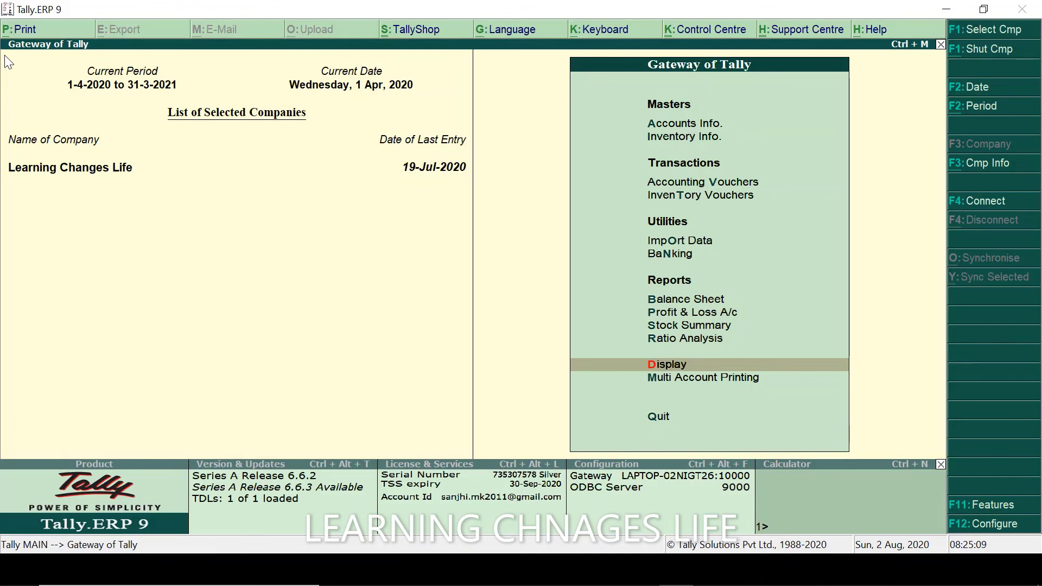
Open the company's Balance Sheet from the Gateway of Tally
{"action": "key", "text": "Up"}
{"action": "key", "text": "Up"}
{"action": "key", "text": "Up"}
{"action": "key", "text": "Up"}
{"action": "key", "text": "Up"}
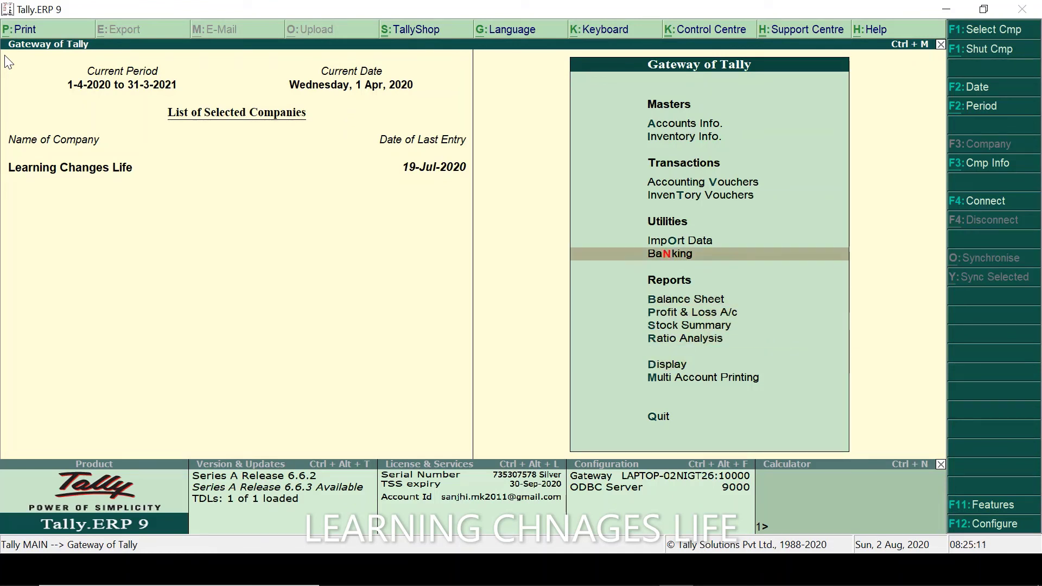
{"action": "key", "text": "Down"}
{"action": "key", "text": "Return"}
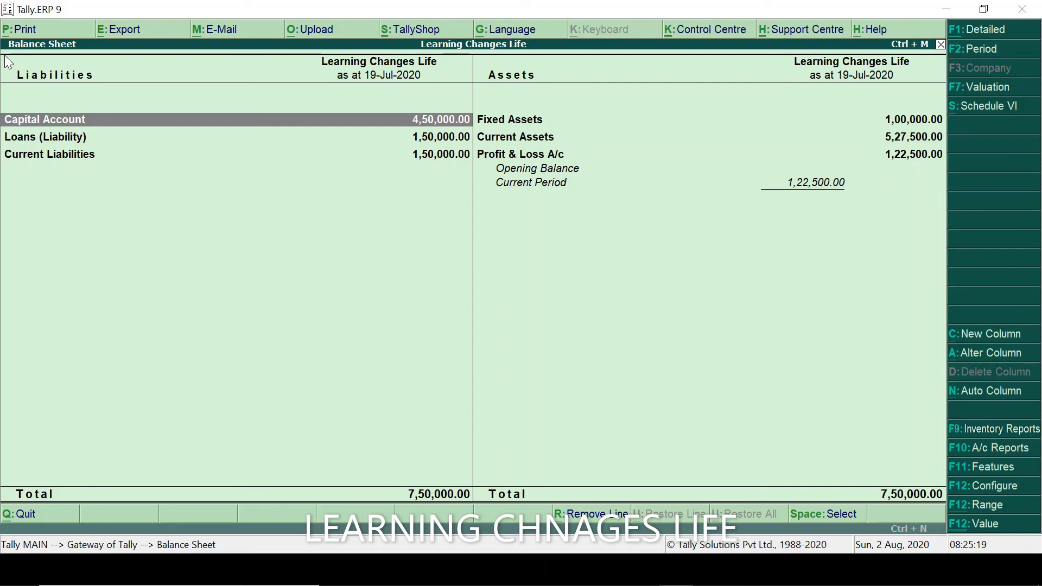
Go through the liabilities and assets in the Balance Sheet, ending on the Profit & Loss A/c line
{"action": "key", "text": "Right"}
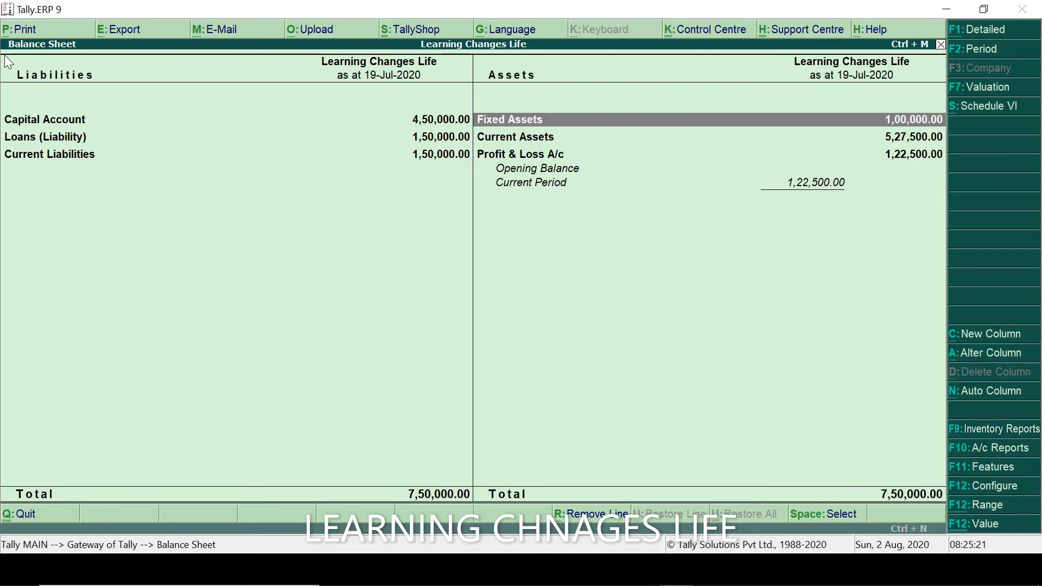
{"action": "key", "text": "Down"}
{"action": "key", "text": "Left"}
{"action": "key", "text": "Down"}
{"action": "key", "text": "Right"}
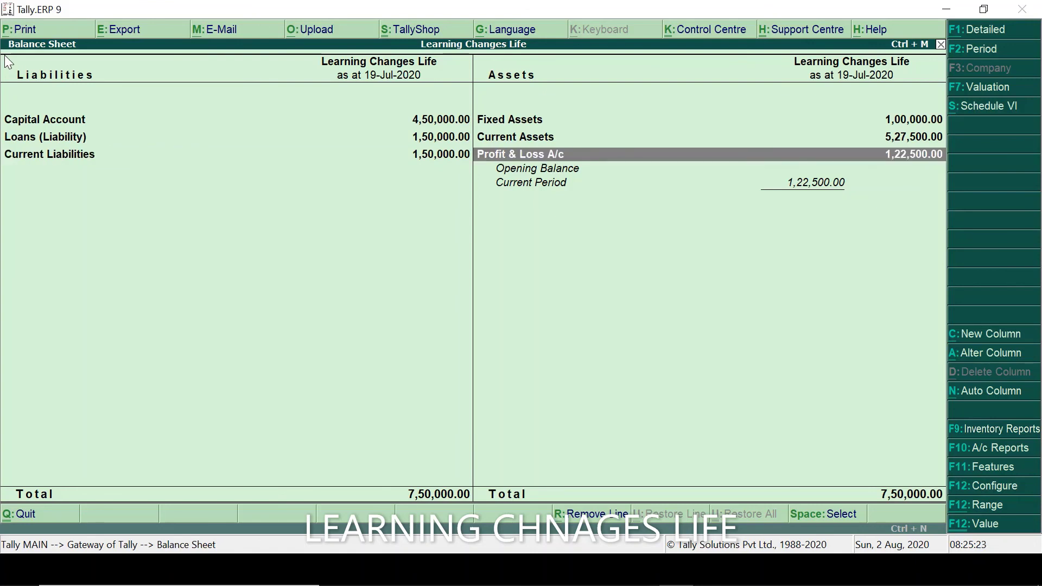
{"action": "key", "text": "Left"}
{"action": "key", "text": "Right"}
Drill down into Profit & Loss A/c, examine its purchase, expense and Nett Loss lines, and return to the Gateway of Tally
{"action": "key", "text": "Return"}
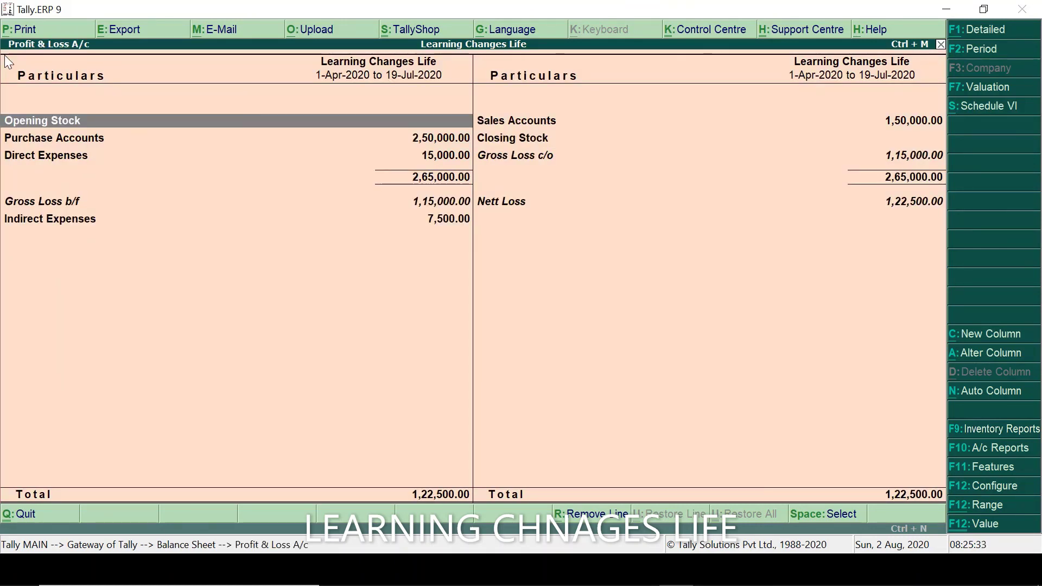
{"action": "key", "text": "Right"}
{"action": "key", "text": "Left"}
{"action": "key", "text": "Down"}
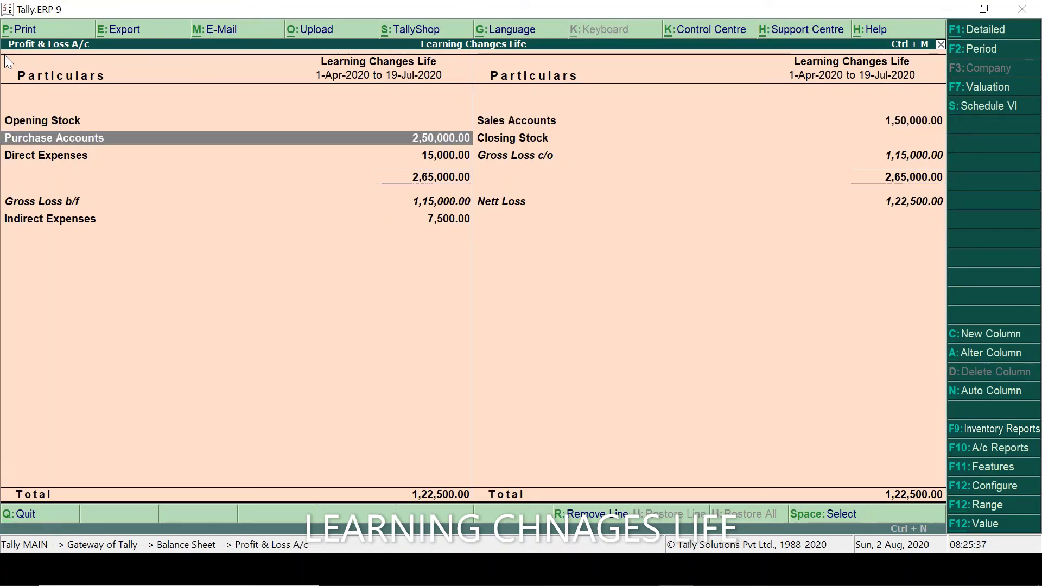
{"action": "key", "text": "Down"}
{"action": "key", "text": "Right"}
{"action": "key", "text": "Left"}
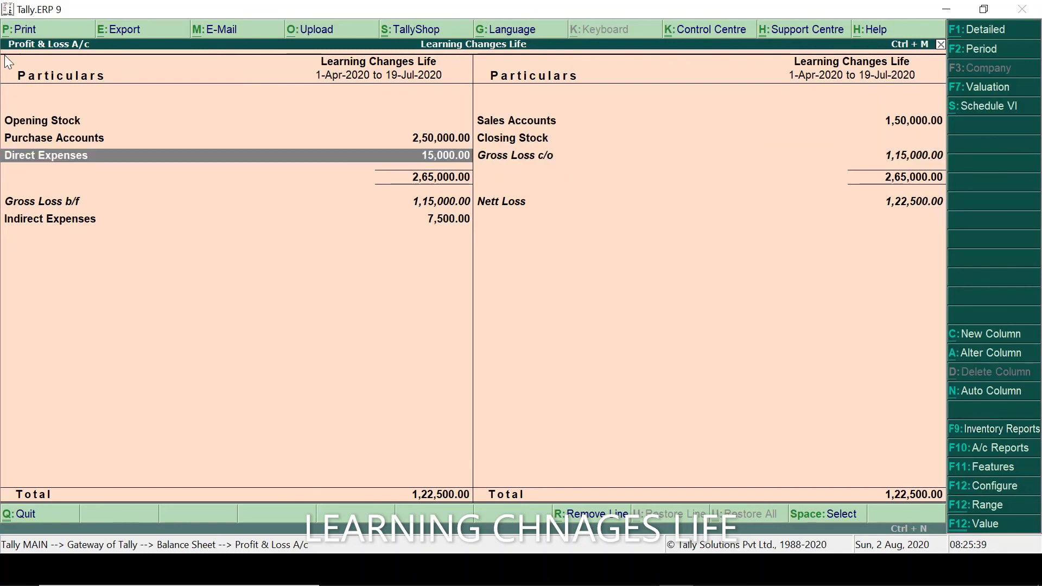
{"action": "key", "text": "Down"}
{"action": "key", "text": "Down"}
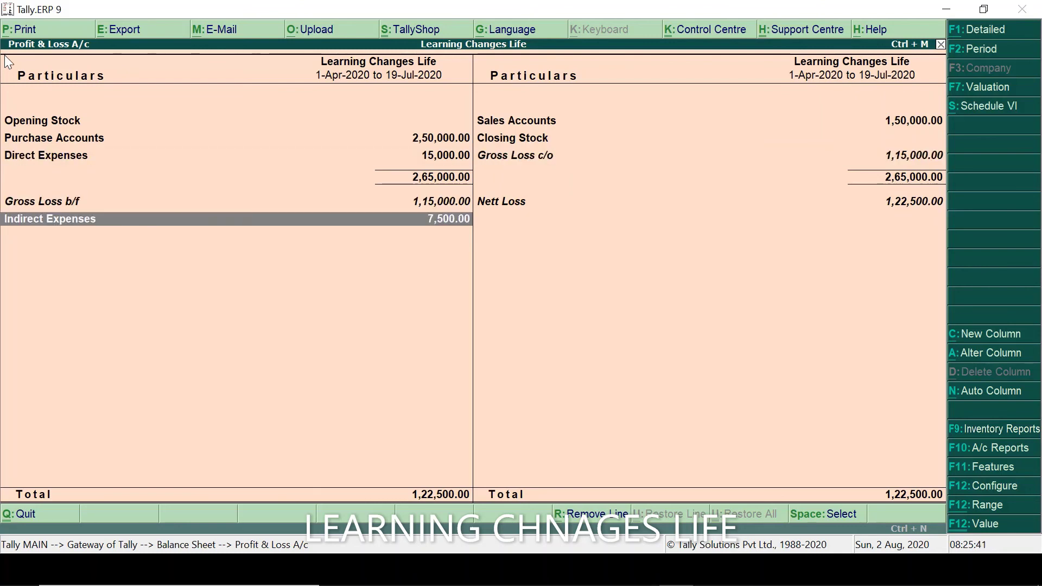
{"action": "key", "text": "Right"}
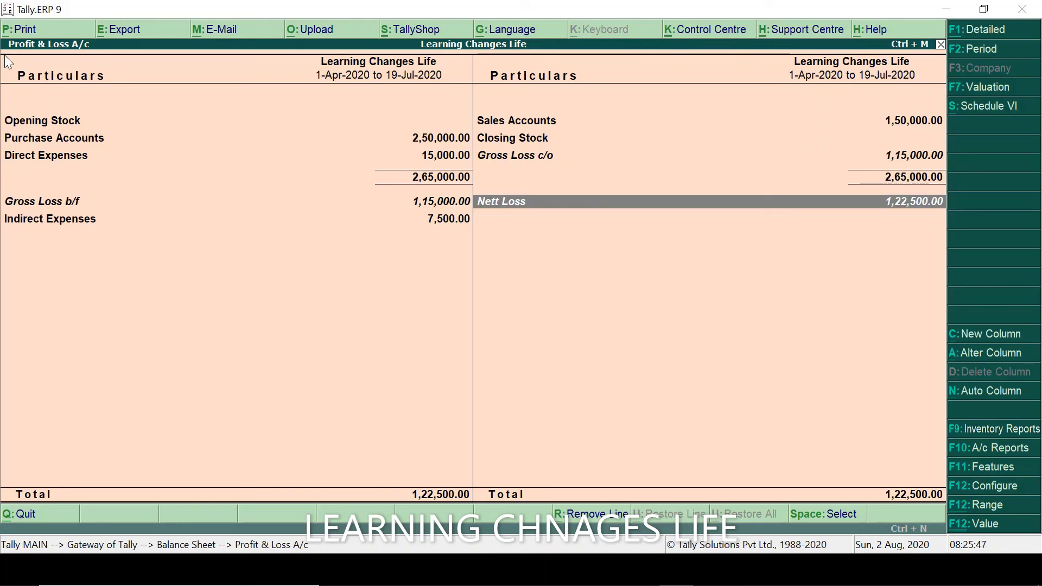
{"action": "key", "text": "Escape"}
{"action": "key", "text": "Escape"}
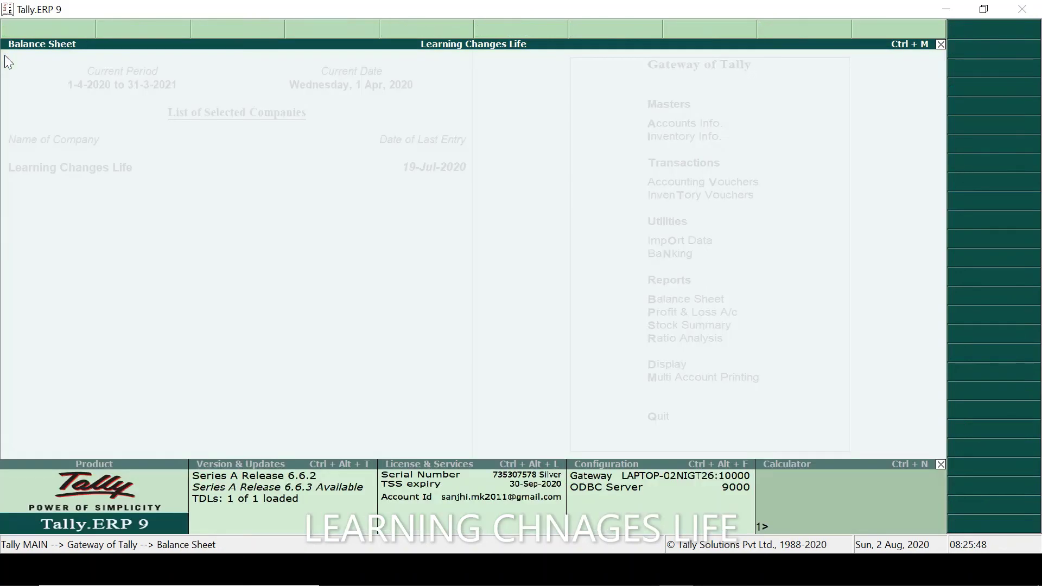
Open the Profit & Loss A/c report directly from the Gateway of Tally and close it again
{"action": "key", "text": "Down"}
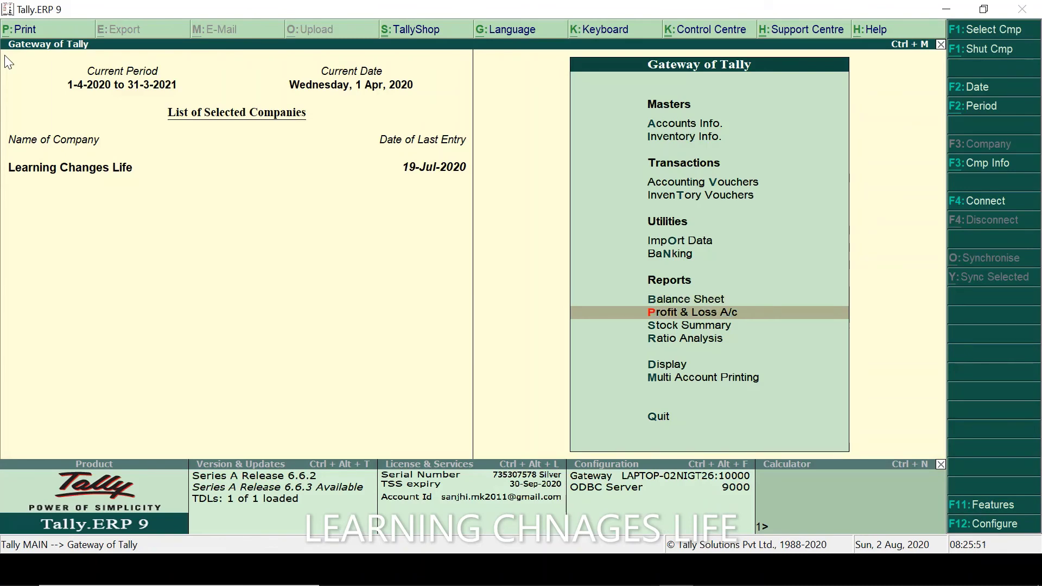
{"action": "key", "text": "Return"}
{"action": "key", "text": "Escape"}
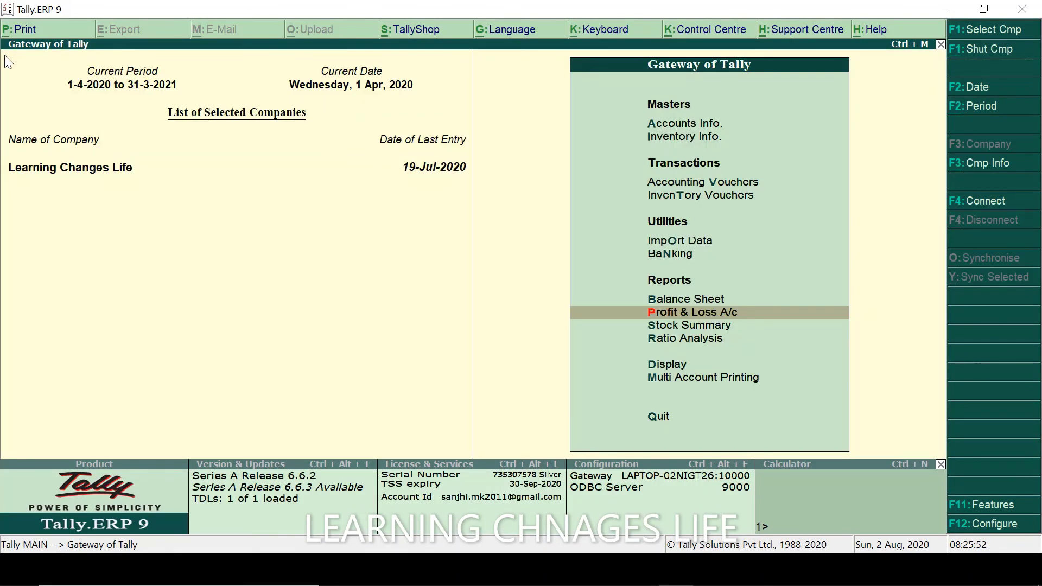